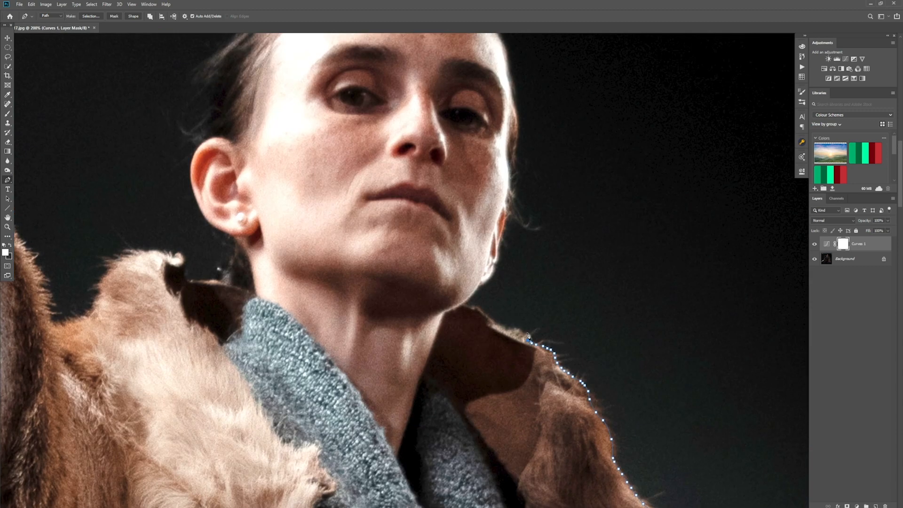
Step: Undo the last anchor, then continue the Pen path along the fur collar, under the jaw and up the side of the face
key("ctrl+z")
left_click(514, 329)
left_click(510, 329)
left_click(506, 329)
left_click(502, 327)
left_click(494, 321)
left_click(489, 316)
left_click(485, 312)
left_click_drag(477, 294, 584, 373)
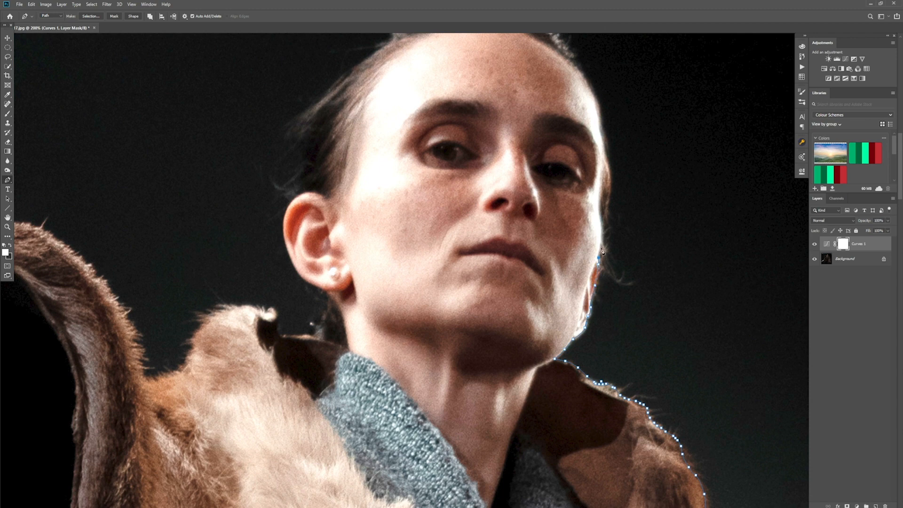
left_click_drag(602, 252, 582, 330)
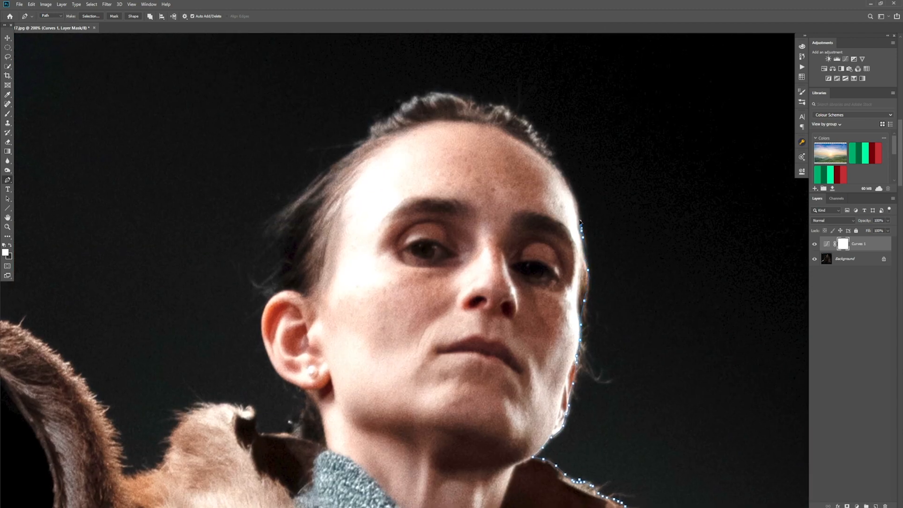
Step: Continue the path past the temple and over the top of the head, undoing the misplaced anchors
left_click(579, 194)
left_click(564, 176)
mouse_move(570, 186)
left_mouse_down()
mouse_move(546, 144)
mouse_move(489, 105)
mouse_move(429, 94)
mouse_move(372, 133)
left_mouse_up()
key("ctrl+z")
key("ctrl+z")
key("ctrl+z")
Step: Trace the path down the back of the woman's hair toward her ear
left_click(322, 178)
left_click(306, 188)
left_click(294, 202)
left_click(285, 214)
left_click(281, 230)
left_click(278, 247)
left_click_drag(275, 274, 273, 281)
Step: Trace the path around the ear and neck and over the raised tip of the fur collar
mouse_move(261, 323)
left_mouse_down()
mouse_move(273, 369)
mouse_move(297, 384)
mouse_move(302, 420)
mouse_move(544, 202)
left_mouse_up()
left_click(522, 214)
left_click(507, 230)
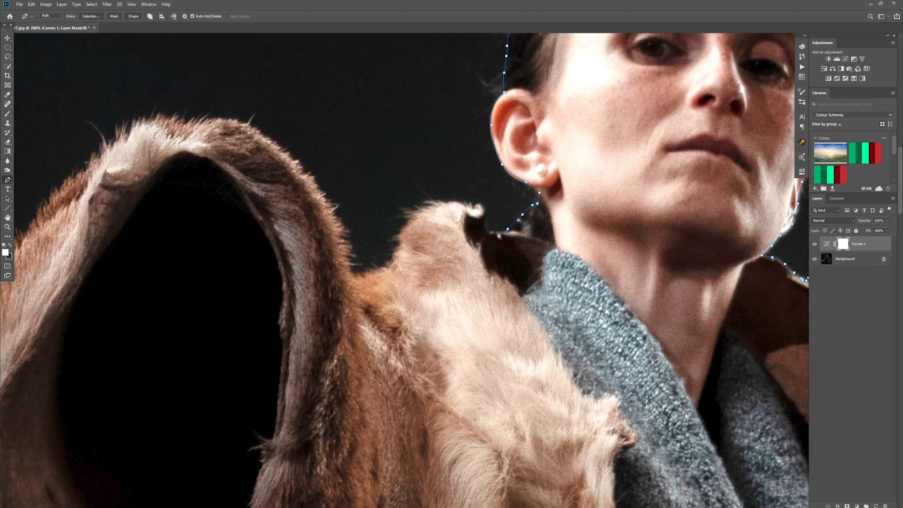
left_click(494, 232)
left_click(485, 230)
left_click(484, 216)
left_click(481, 205)
left_click_drag(475, 207, 471, 206)
left_click_drag(452, 202, 440, 202)
Step: Continue the path over the furry crest of the hood
left_click(263, 136)
left_click(237, 122)
left_click_drag(221, 193, 595, 275)
left_click(595, 202)
left_click(589, 202)
left_click(567, 206)
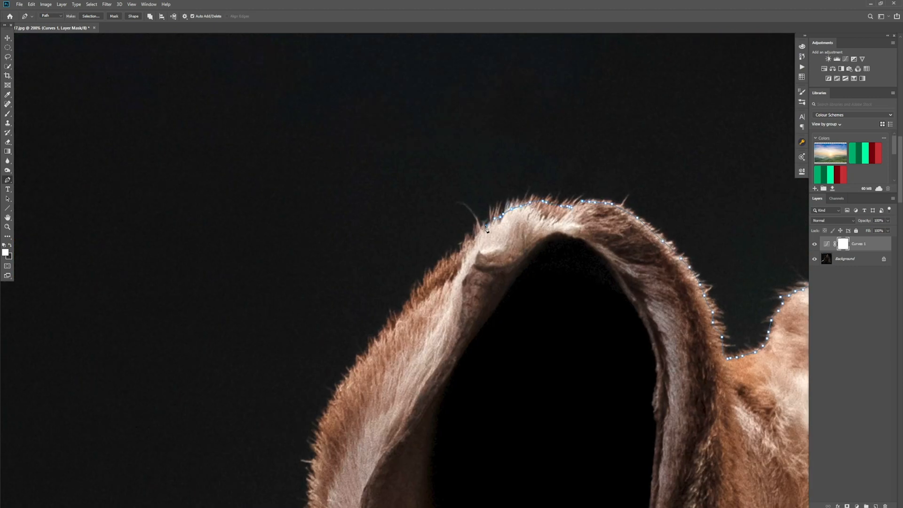
Step: Trace the path down the hood's outer fur edge and along its underside to the arm
left_click_drag(413, 298, 516, 147)
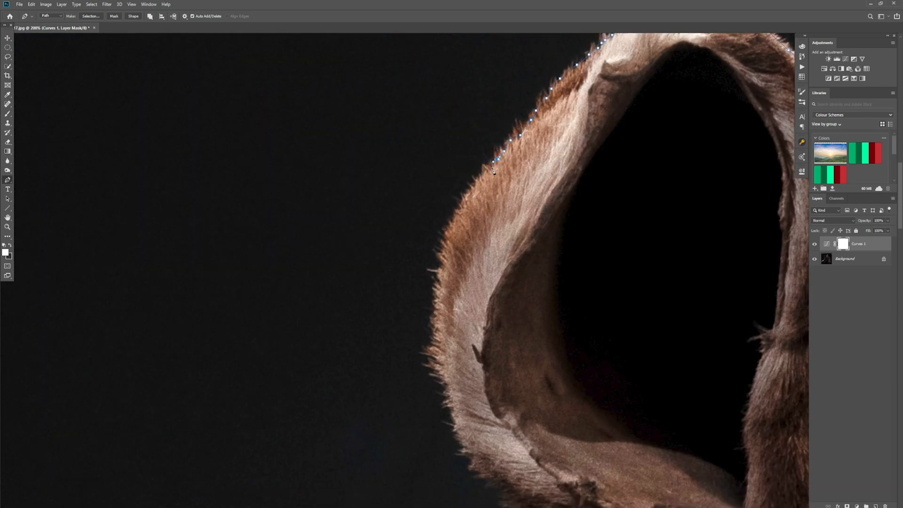
left_click(440, 275)
left_click_drag(440, 279, 177, 102)
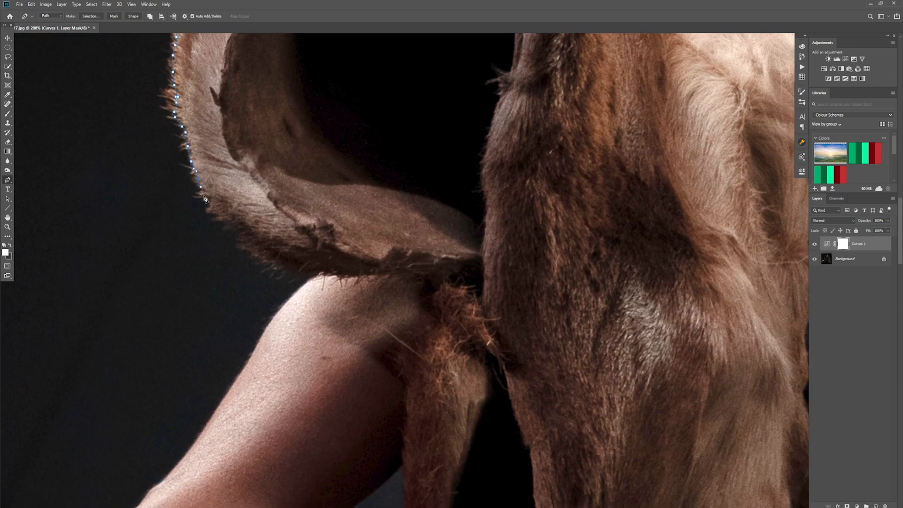
left_click(212, 210)
left_click(231, 232)
left_click(253, 245)
left_click(267, 261)
left_click(301, 271)
left_click(320, 274)
Step: Trace the outer edge of the forearm and hand down to the sword guard
left_click_drag(397, 357, 624, 182)
left_click_drag(485, 170, 466, 210)
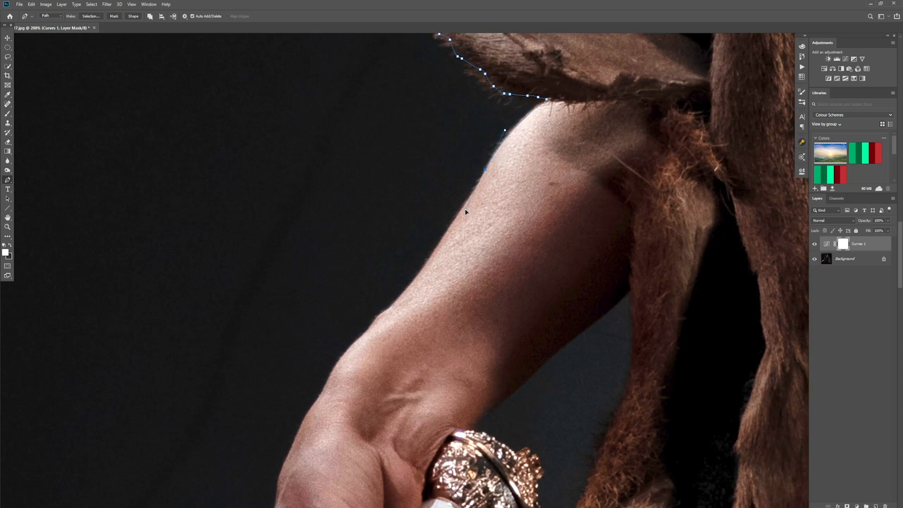
left_click_drag(428, 259, 407, 288)
left_click(365, 333)
left_click_drag(336, 366, 323, 392)
left_click_drag(319, 486, 416, 242)
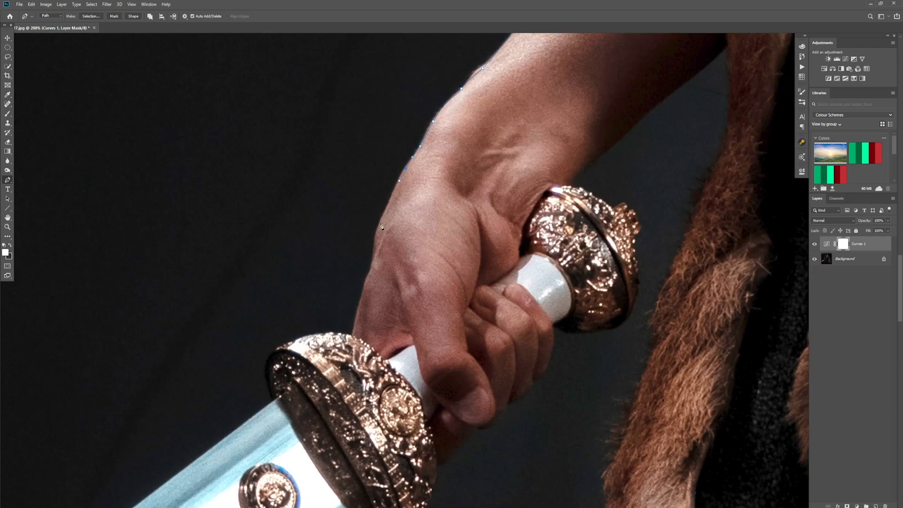
left_click(353, 335)
Step: Outline the upper end of the ornate sword guard down to the blade
left_click_drag(223, 443, 343, 336)
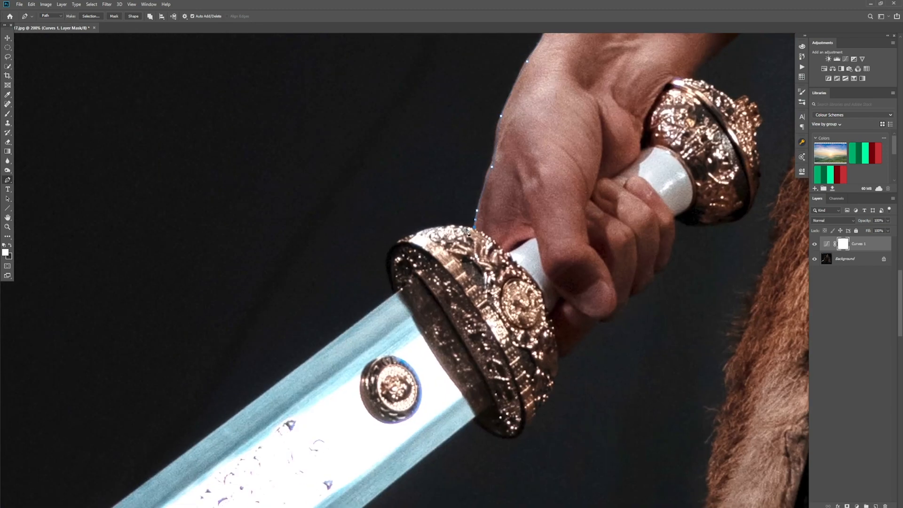
left_click(421, 230)
left_click(393, 244)
left_click_drag(387, 272, 390, 285)
Step: Run the path along the blade's upper edge, around outside the canvas and back along its lower edge
left_click_drag(368, 430, 696, 193)
left_click(243, 419)
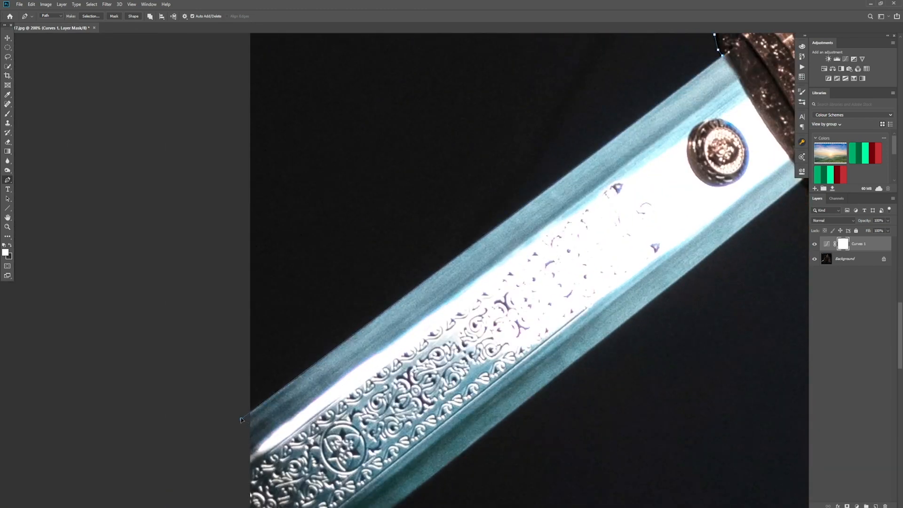
left_click_drag(225, 464, 190, 318)
left_click(208, 486)
left_click(241, 454)
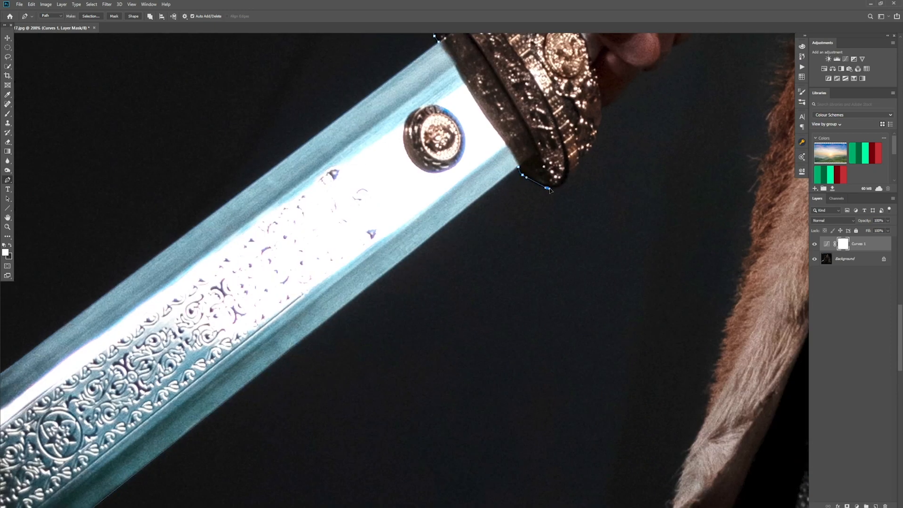
Step: Trace the lower end of the sword guard and its outer edge up toward the hand
left_click_drag(549, 189, 555, 190)
left_click_drag(566, 182, 571, 176)
left_click(575, 170)
left_click(579, 164)
left_click(589, 151)
left_click(592, 148)
mouse_move(594, 139)
left_mouse_down()
mouse_move(603, 108)
mouse_move(475, 240)
mouse_move(351, 309)
left_mouse_up()
left_click(597, 129)
left_click(600, 121)
left_click(602, 115)
left_click(602, 107)
Step: Continue the path from the guard along the underside of the thumb and the first fingers
left_click(363, 295)
left_click(367, 289)
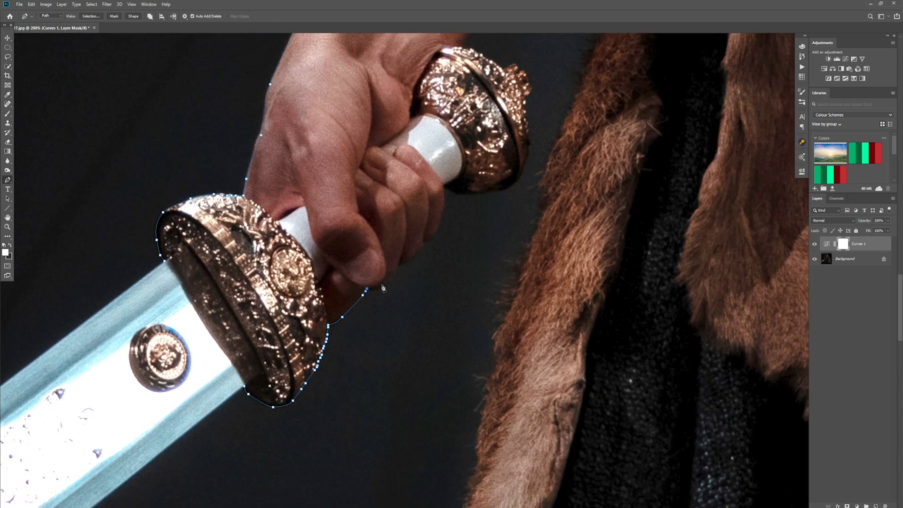
left_click(385, 287)
left_click(391, 281)
left_click(396, 272)
left_click(411, 256)
left_click(417, 253)
left_click(421, 251)
Step: Trace the remaining curled fingers up to the pommel end of the sword grip
left_click_drag(437, 271, 292, 401)
left_click(283, 368)
left_click(290, 362)
left_click(294, 352)
left_click(300, 332)
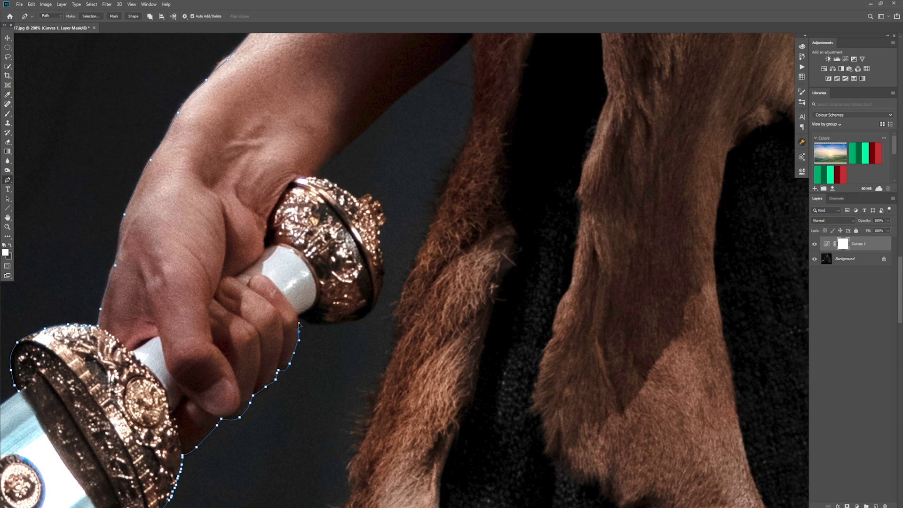
Step: Outline the ornate pommel around its base, outer side and decorated tip
left_click(324, 324)
left_click(370, 315)
left_click(380, 285)
left_click(381, 272)
left_click(384, 217)
left_click(382, 207)
left_click(375, 205)
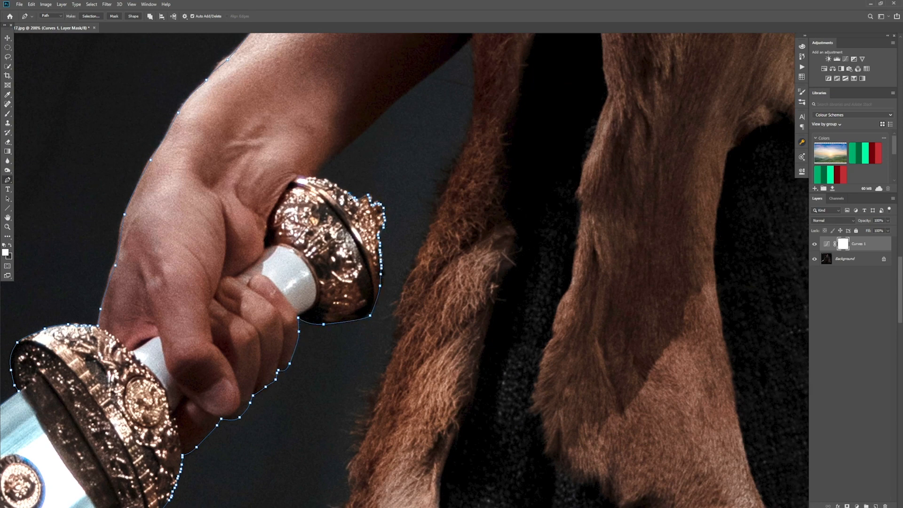
Step: Trace the underside of the forearm from the pommel to where it meets the fur cloak
left_click_drag(388, 218, 345, 335)
left_click(328, 247)
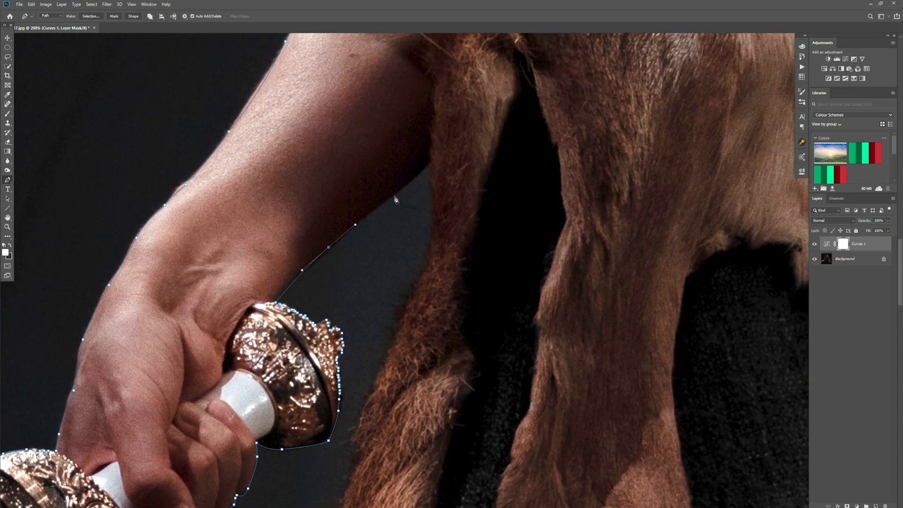
left_click(405, 184)
left_click(423, 167)
left_click(431, 162)
Step: Trace the cloak's fur edge downward from the forearm, past the pommel
left_click(432, 181)
left_click(432, 196)
left_click(433, 212)
left_click(430, 243)
left_click(424, 271)
left_click(413, 297)
left_click(384, 354)
left_click(374, 392)
left_click(370, 400)
left_click(353, 473)
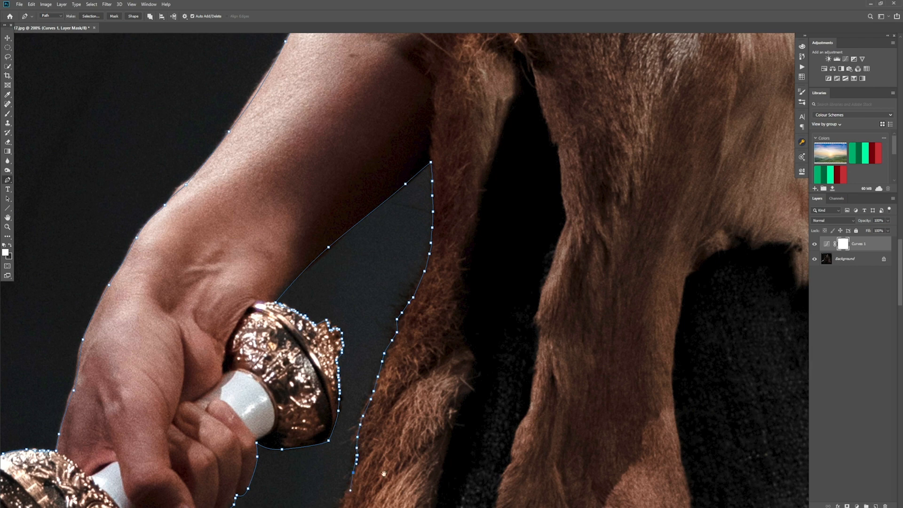
Step: Extend the path farther down the fur edge beside the sword guard, undoing the misplaced anchors
left_click_drag(353, 475, 499, 142)
left_click(485, 187)
left_click(465, 223)
left_click(457, 280)
left_click(446, 315)
left_click(440, 400)
key("ctrl+z")
key("ctrl+z")
key("ctrl+z")
key("ctrl+z")
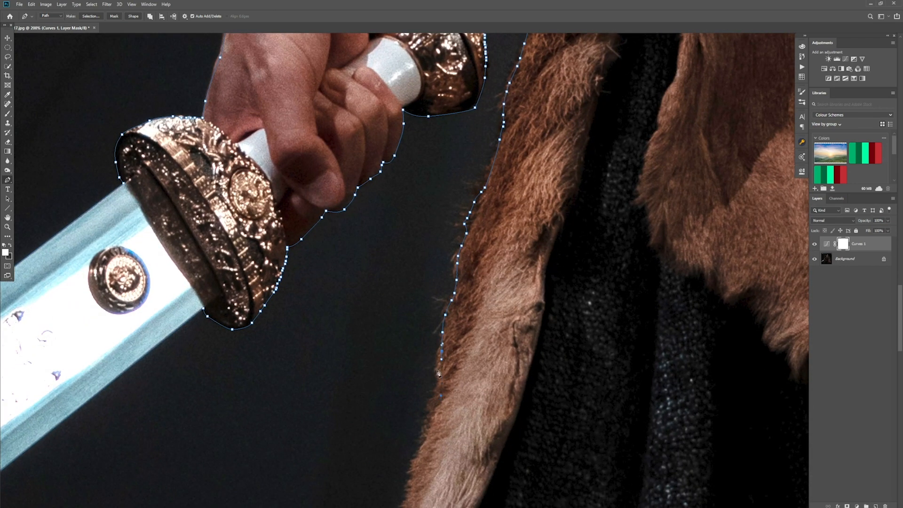
Step: Continue the path down the pale lower section of the cloak's fur edge
left_click(431, 415)
left_click(413, 473)
left_click(411, 497)
left_click_drag(409, 504, 555, 132)
left_click(547, 155)
left_click(530, 211)
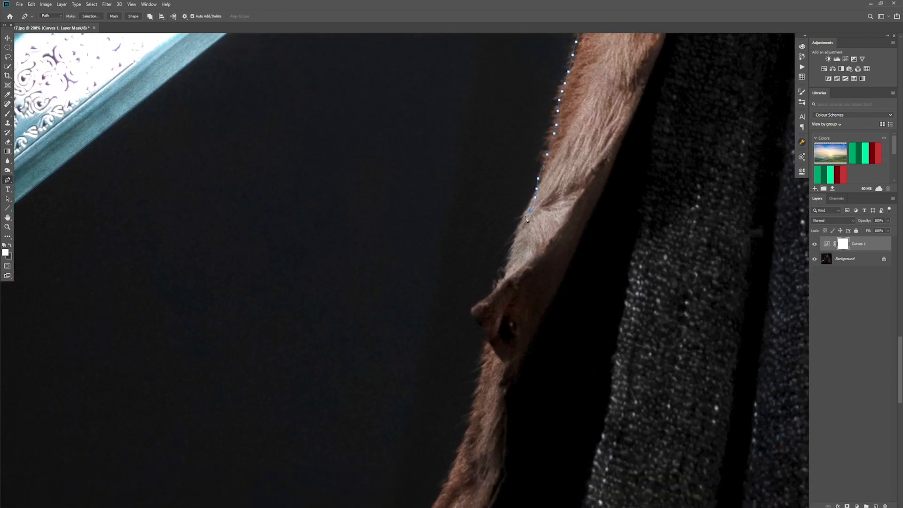
Step: Trace the path around the protruding knot of hide on the cloak edge
left_click(487, 303)
left_click(473, 318)
left_click(479, 335)
left_click(483, 346)
left_click(488, 350)
Step: Continue the path down the narrow fur strip below the knot
mouse_move(522, 368)
left_mouse_down()
mouse_move(575, 154)
mouse_move(612, 85)
left_mouse_up()
left_click(581, 76)
left_click(573, 93)
left_click(571, 109)
left_click(566, 131)
left_click(561, 151)
left_click(556, 173)
left_click(550, 189)
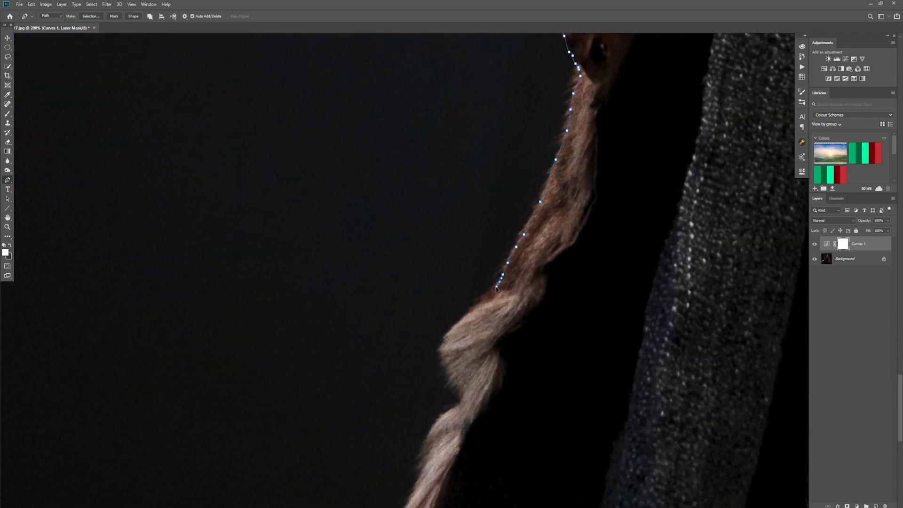
Step: Trace around the bulge in the fur strip and down past the image's bottom edge
left_click(445, 367)
left_click(453, 379)
left_click(460, 401)
left_click_drag(458, 413, 560, 186)
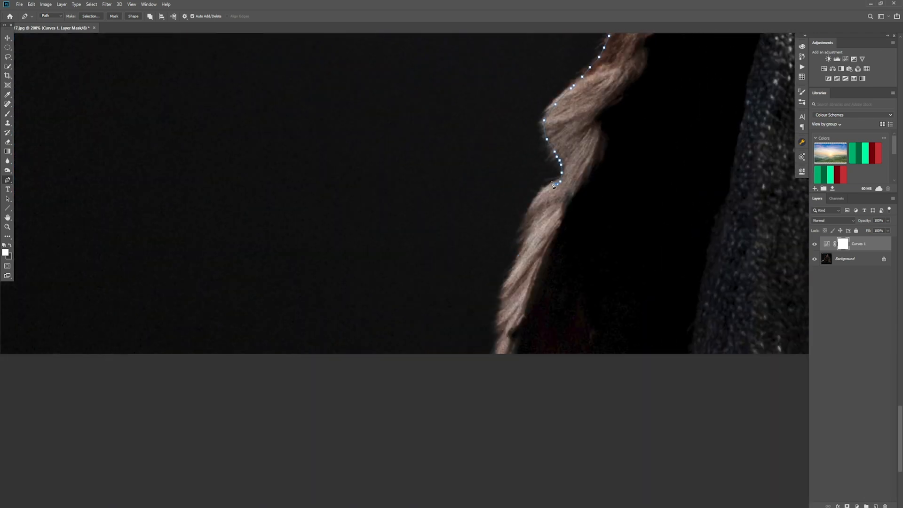
left_click(537, 207)
left_click(526, 231)
left_click(499, 318)
left_click_drag(489, 374, 488, 379)
Step: Run the path below the canvas and close it at the starting anchor by the cloak's opposite lower corner
left_click_drag(734, 362, 79, 410)
left_click(685, 460)
left_click_drag(707, 417, 81, 331)
left_click(456, 351)
left_click(509, 357)
left_click_drag(538, 343, 552, 333)
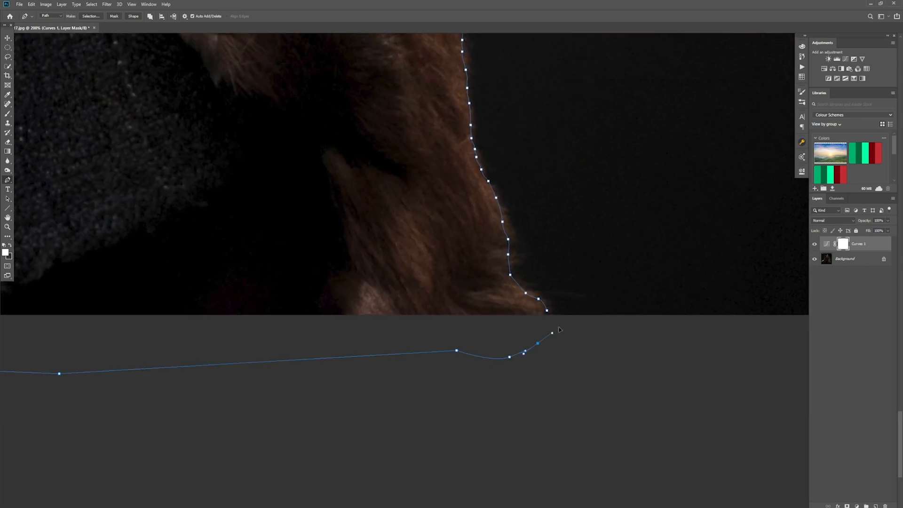
left_click(562, 324)
left_click(543, 314)
Step: Convert the closed path into a selection and fit the whole image in view
left_click(86, 16)
key("Return")
key("ctrl+0")
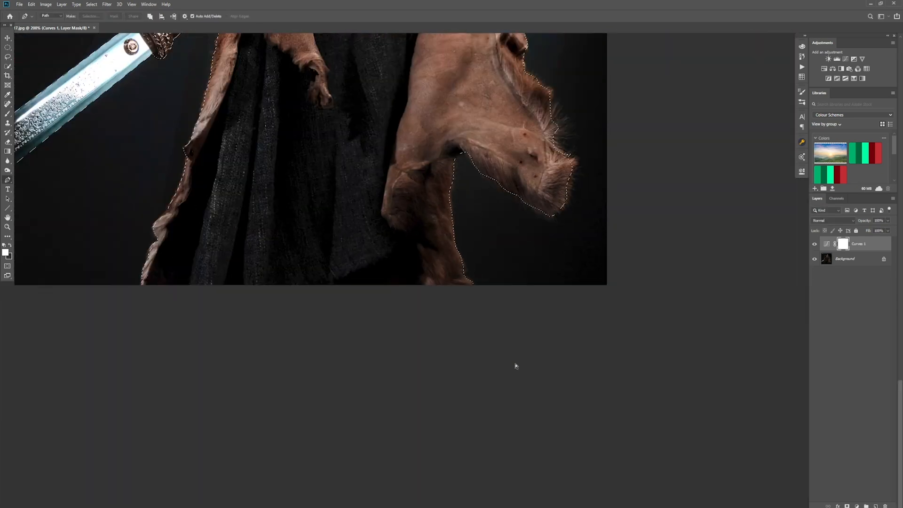
Step: Save the traced outline of the woman and sword as a stored selection with the default settings
left_click(92, 5)
left_click(100, 166)
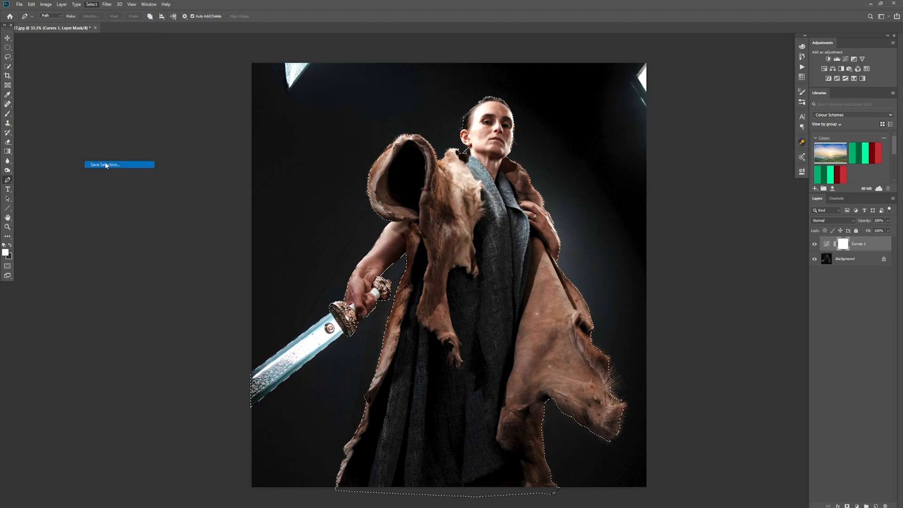
key("Return")
Step: Open the selection in Select and Mask and brush along the fur and hair with a smaller Refine Edge brush
left_click(91, 4)
left_click(104, 104)
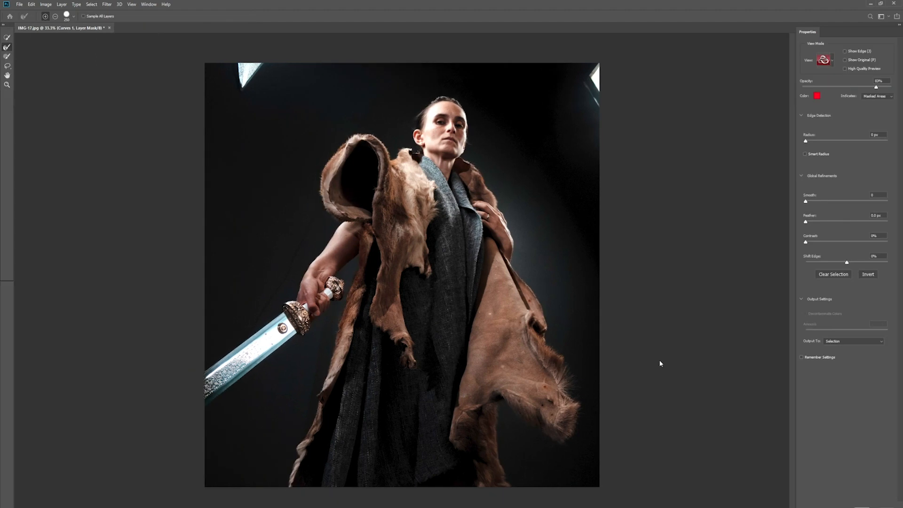
key("ctrl+plus")
left_click_drag(642, 368, 596, 190)
key("bracketleft")
key("bracketleft")
key("bracketleft")
key("bracketleft")
key("bracketleft")
key("bracketleft")
key("bracketleft")
key("bracketleft")
key("bracketleft")
mouse_move(517, 414)
left_mouse_down()
mouse_move(500, 369)
mouse_move(496, 301)
mouse_move(525, 304)
mouse_move(579, 340)
mouse_move(607, 339)
mouse_move(609, 284)
mouse_move(570, 194)
left_mouse_up()
left_click_drag(655, 136, 755, 388)
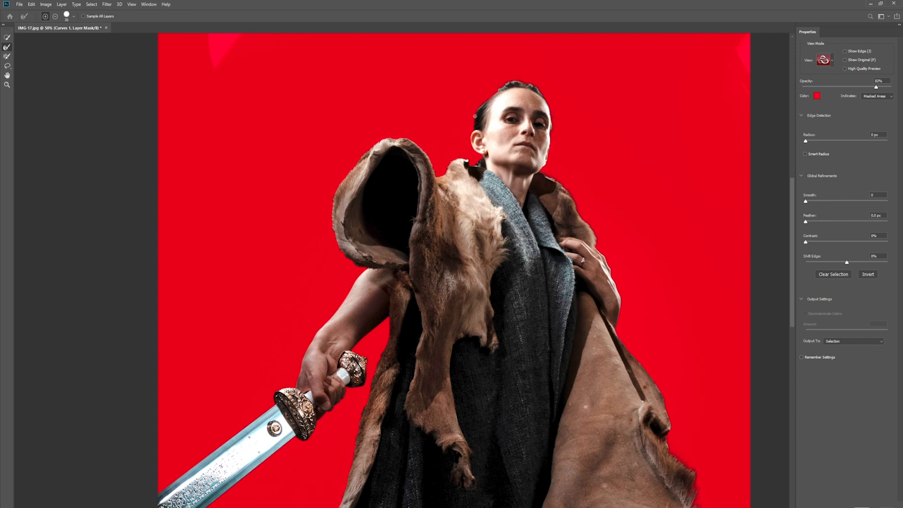
Step: Give the selection edge a small radius, slight smoothing and contrast, shift it slightly inward, and apply the refinement
key("bracketright")
key("bracketright")
left_click_drag(806, 142, 814, 141)
left_click_drag(390, 321, 473, 123)
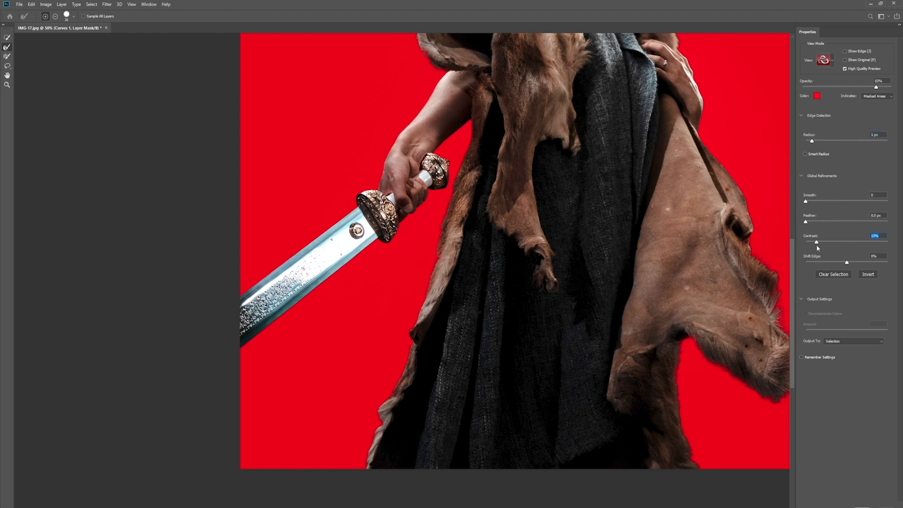
left_click(806, 202)
left_click_drag(859, 263, 858, 264)
left_click_drag(652, 236, 615, 267)
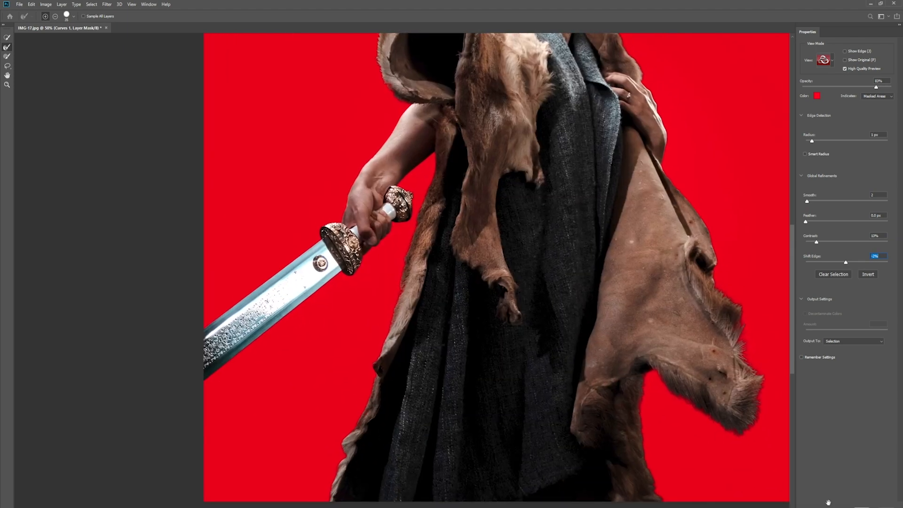
left_click(861, 506)
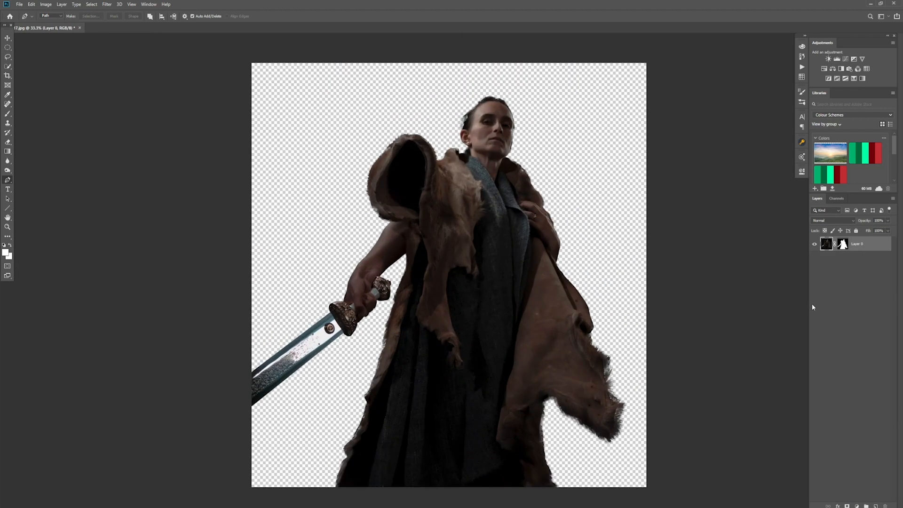
Step: Save the masked cutout as a layered Photoshop file named "Warrior queen" with maximum compatibility
key("ctrl+shift+s")
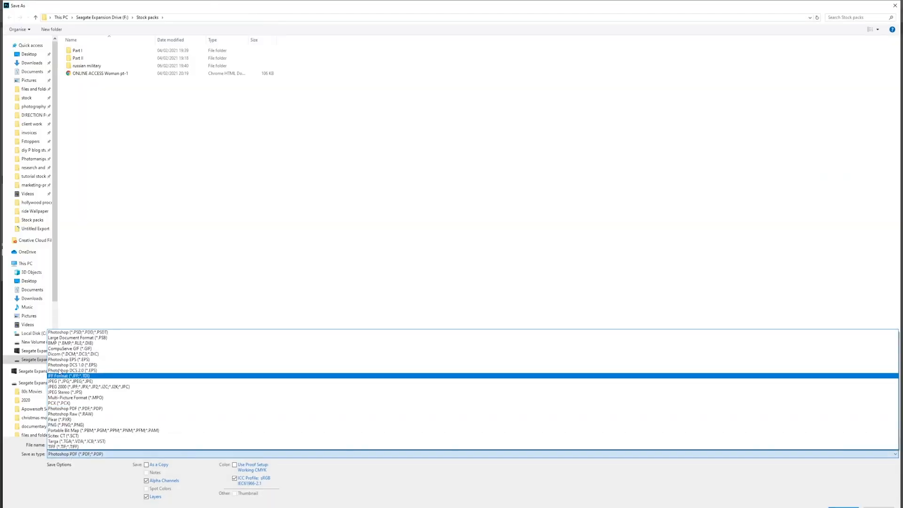
left_click(78, 332)
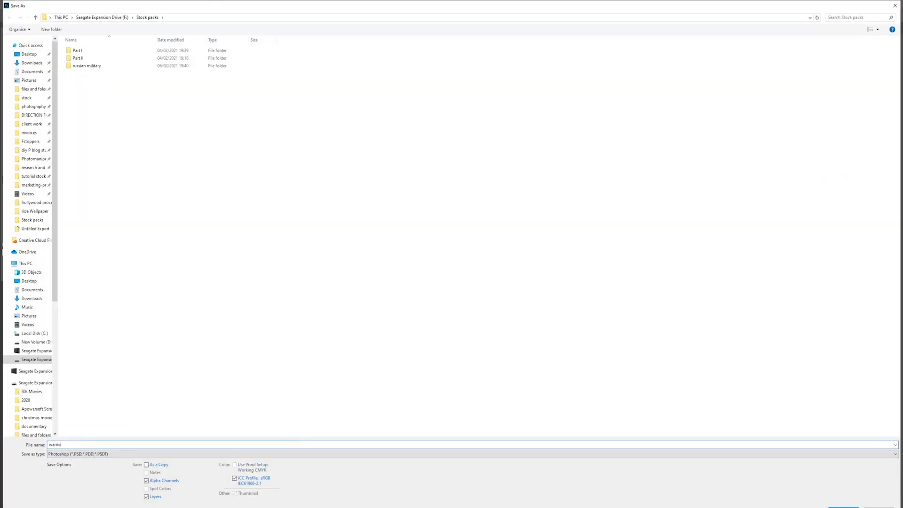
type("Warrior queen")
key("Return")
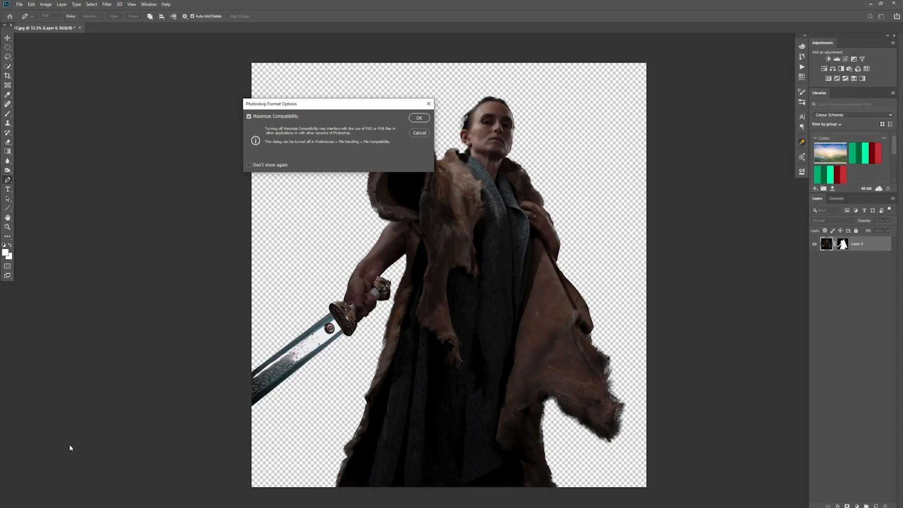
left_click(419, 118)
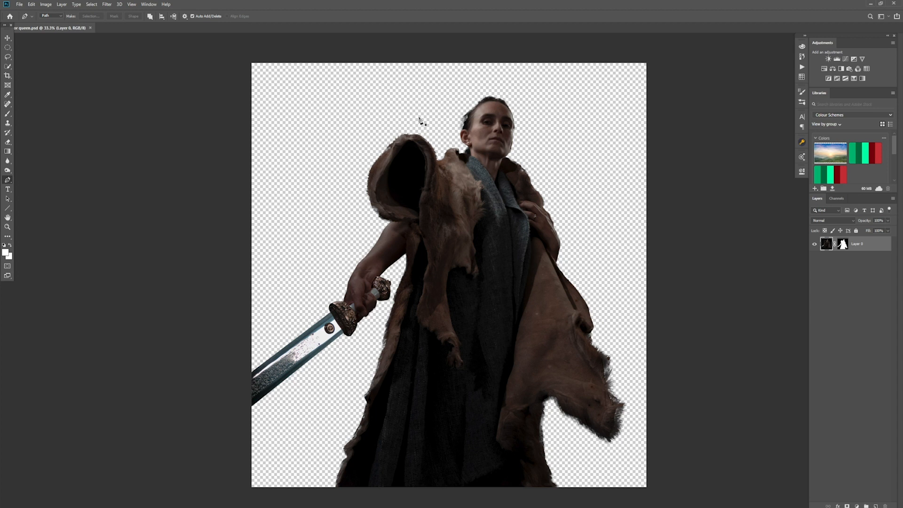
key("b")
key("bracketleft")
key("bracketleft")
key("bracketleft")
key("bracketleft")
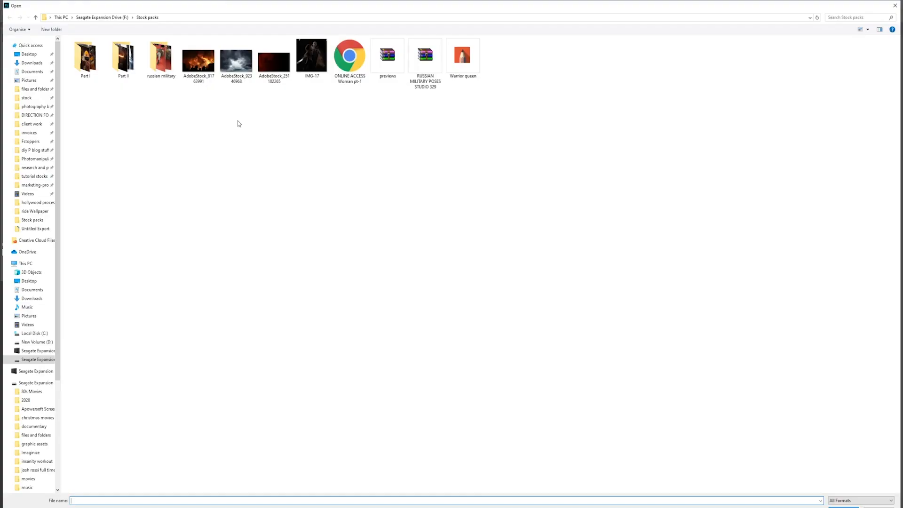
Step: Open AdobeStock_92346968 and AdobeStock_81763991, then copy the whole cloudy sky image and paste it into the Warrior queen document
left_click(237, 61)
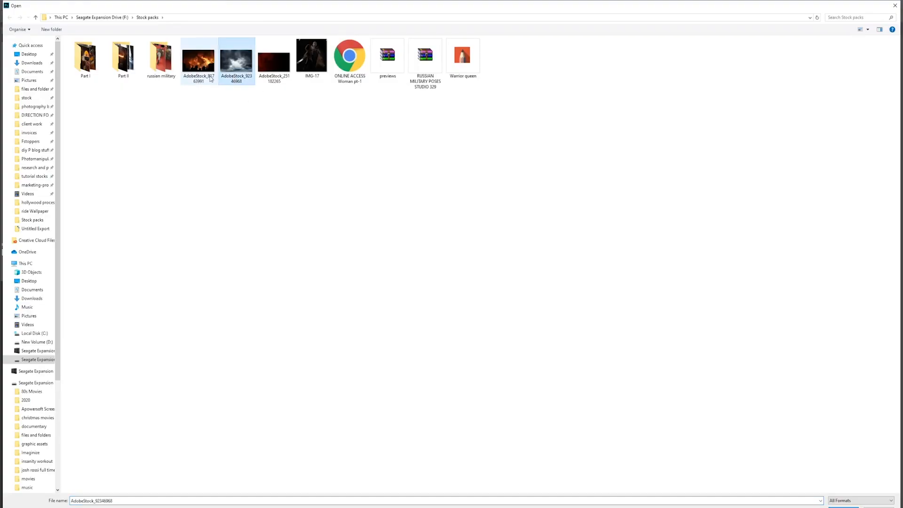
left_click(199, 61, "ctrl")
key("Return")
key("ctrl+a")
key("ctrl+c")
left_click(52, 28)
key("ctrl+v")
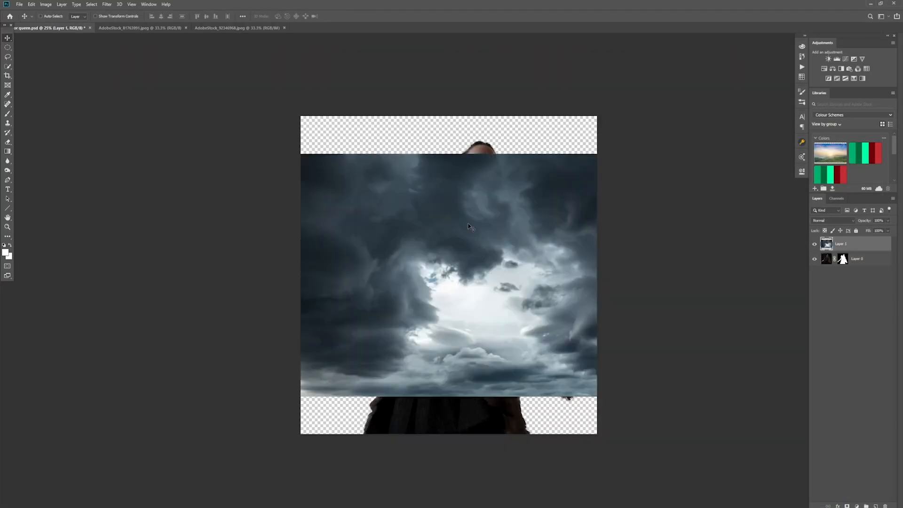
Step: Move the sky layer beneath the woman and shift the clouds up over the canvas's upper part
left_click_drag(847, 244, 856, 295)
left_click_drag(344, 219, 324, 186)
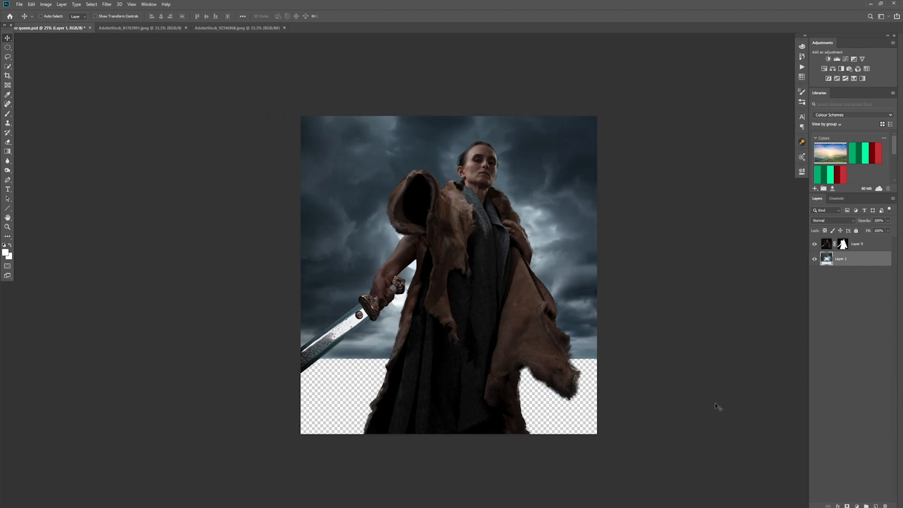
left_click_drag(560, 293, 539, 281)
Step: Scale the sky down to roughly the canvas width and position it so its horizon sits just past mid-height
key("ctrl+t")
left_click_drag(613, 346, 588, 329)
left_click_drag(575, 320, 599, 322)
left_click_drag(581, 314, 579, 285)
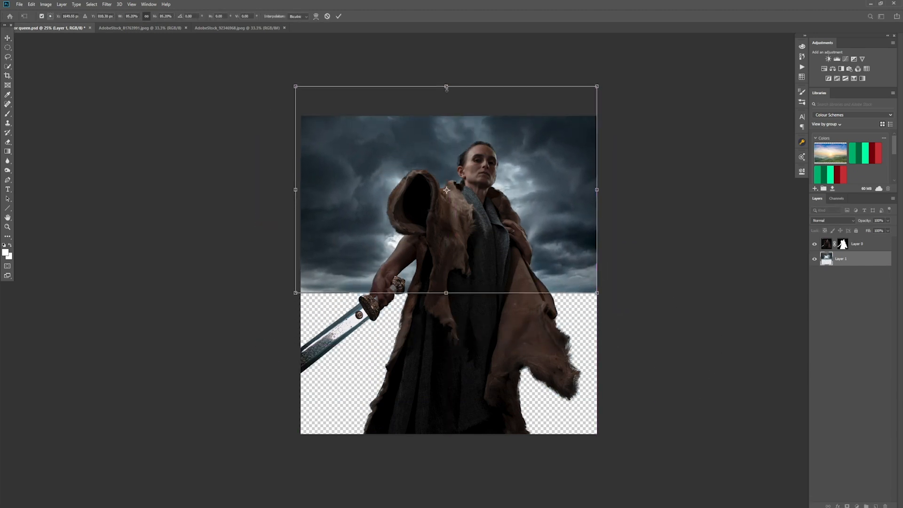
mouse_move(446, 87)
left_mouse_down()
mouse_move(447, 107)
mouse_move(447, 98)
left_mouse_up()
key("Return")
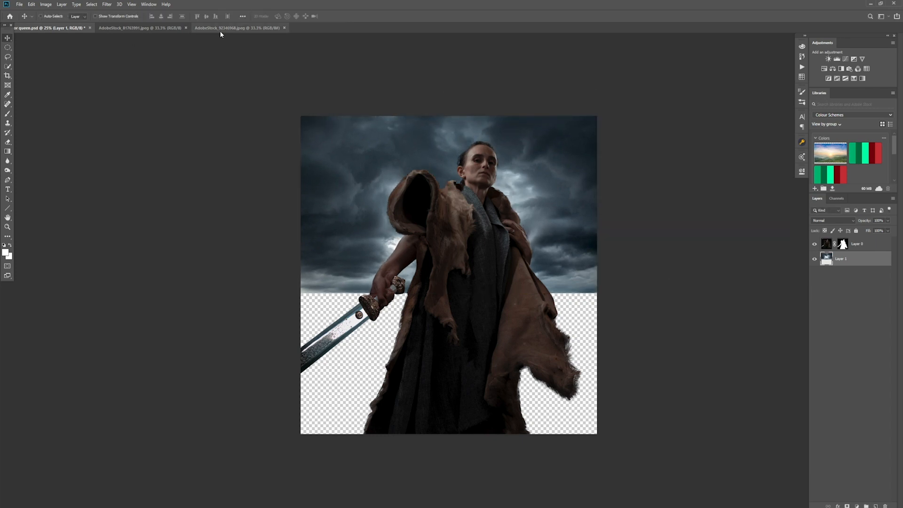
Step: Copy the whole fire image AdobeStock_81763991 and paste it into the Warrior queen document between the sky and the woman
left_click(221, 29)
left_click(173, 28)
key("ctrl+a")
key("ctrl+c")
left_click(221, 28)
left_click(40, 27)
key("ctrl+v")
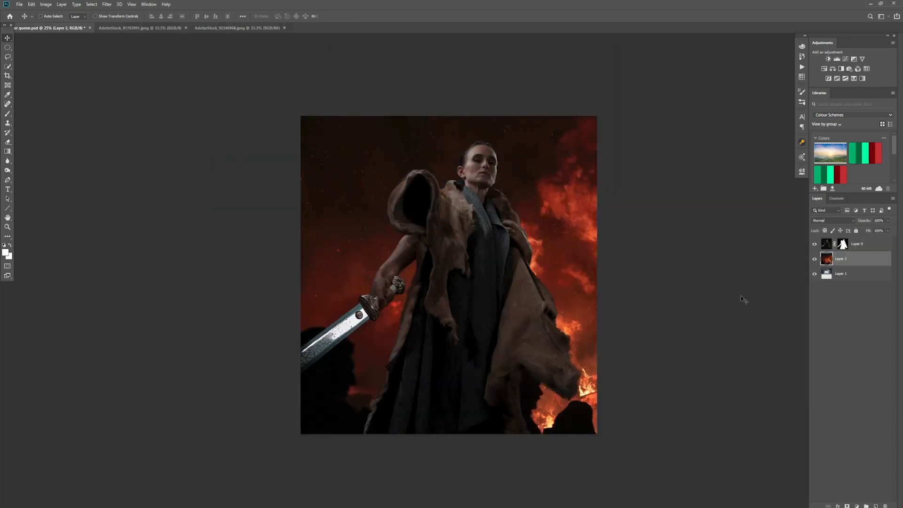
Step: Scale the fire layer to about 71% and position it across the lower part of the canvas behind the woman
key("ctrl+t")
left_click_drag(303, 119, 547, 286)
left_click_drag(603, 390, 317, 421)
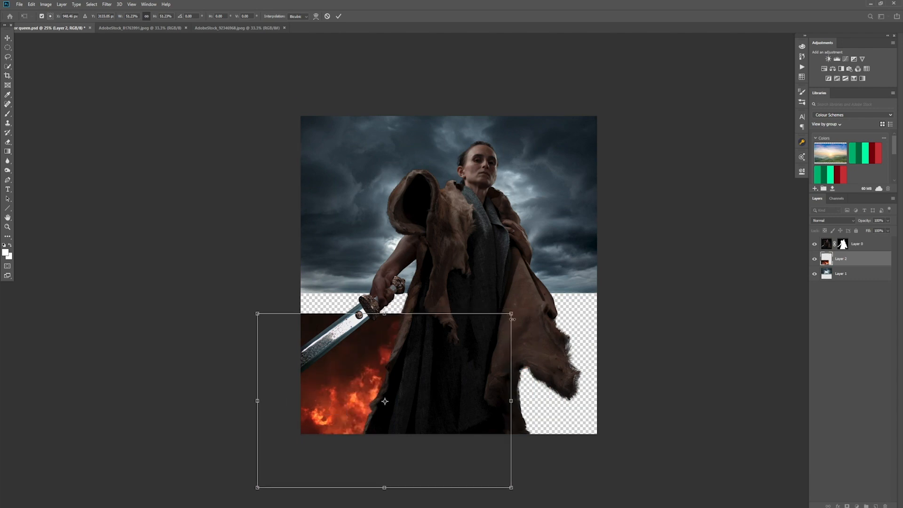
left_click_drag(512, 313, 610, 246)
mouse_move(574, 342)
left_mouse_down()
mouse_move(566, 363)
mouse_move(570, 332)
left_mouse_up()
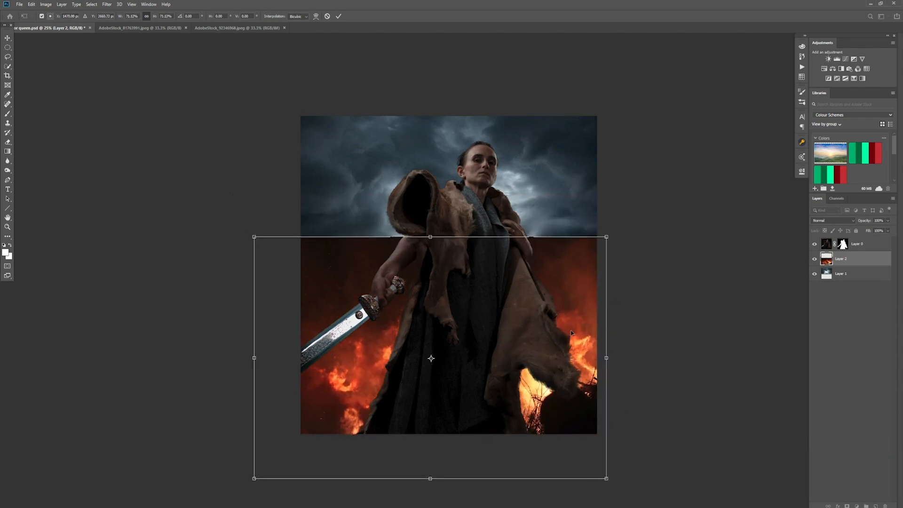
key("Return")
Step: Add a layer mask to the fire layer in Normal mode and set up a black brush with 14% flow
key("b")
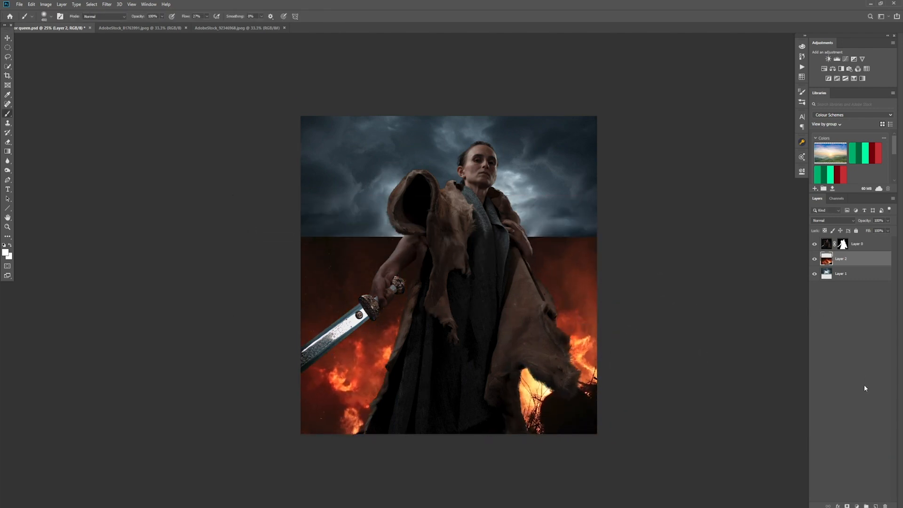
left_click(822, 221)
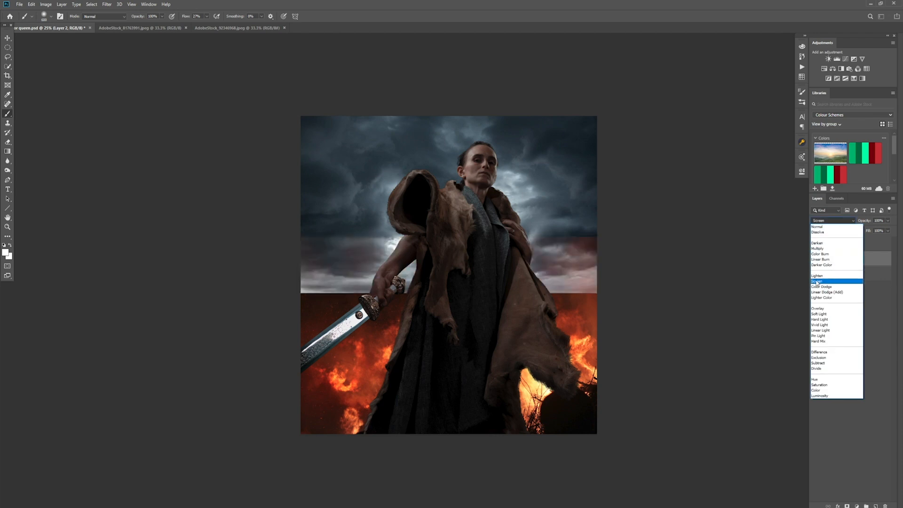
left_click(817, 227)
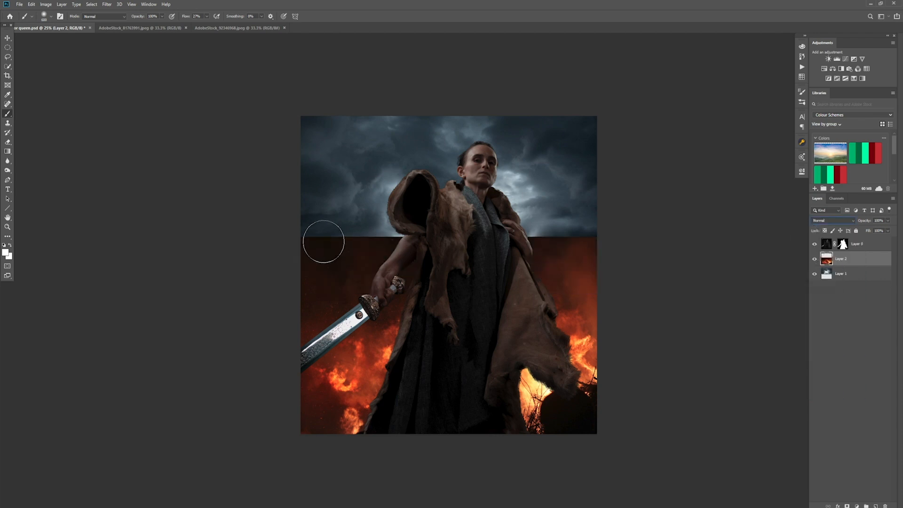
left_click(847, 506)
key("shift+1")
key("shift+4")
key("x")
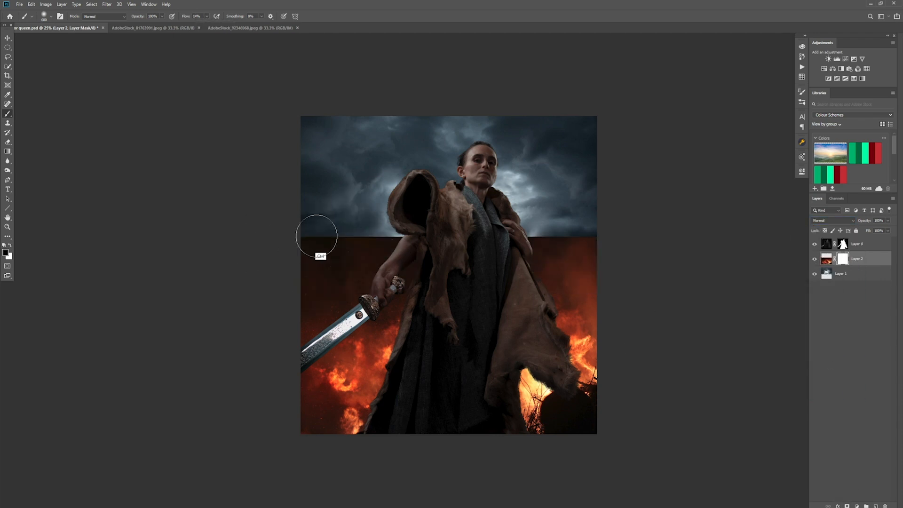
Step: Paint on the fire layer's mask along its hard upper edge to blend the flames softly into the stormy sky
mouse_move(318, 238)
left_mouse_down()
mouse_move(384, 237)
mouse_move(284, 215)
mouse_move(596, 226)
left_mouse_up()
key("bracketright")
key("bracketright")
key("bracketright")
key("bracketright")
key("bracketright")
key("bracketleft")
key("bracketleft")
key("bracketleft")
key("bracketleft")
key("bracketleft")
key("bracketleft")
key("bracketleft")
key("bracketleft")
key("bracketleft")
key("bracketleft")
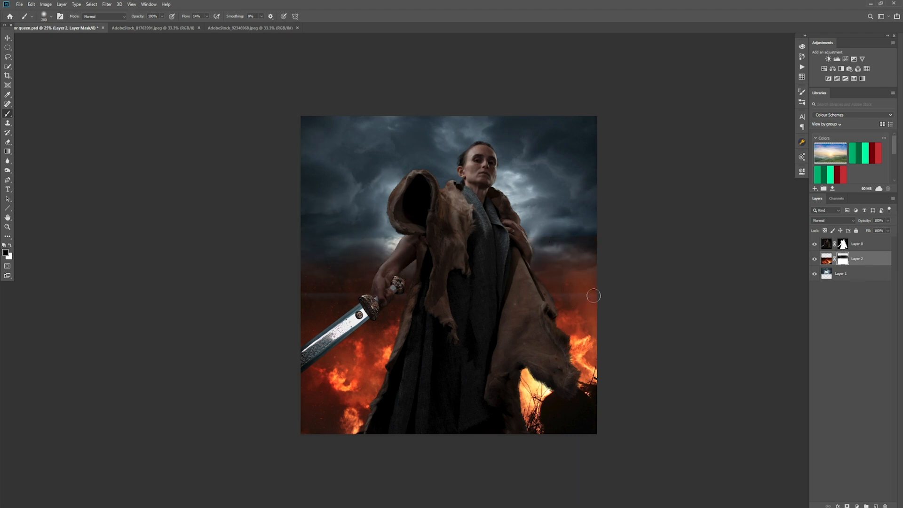
key("x")
Step: Transform the masked fire layer, resizing it slightly and nudging the flames toward the canvas's right side
key("ctrl+t")
right_click(524, 357)
left_click(540, 400)
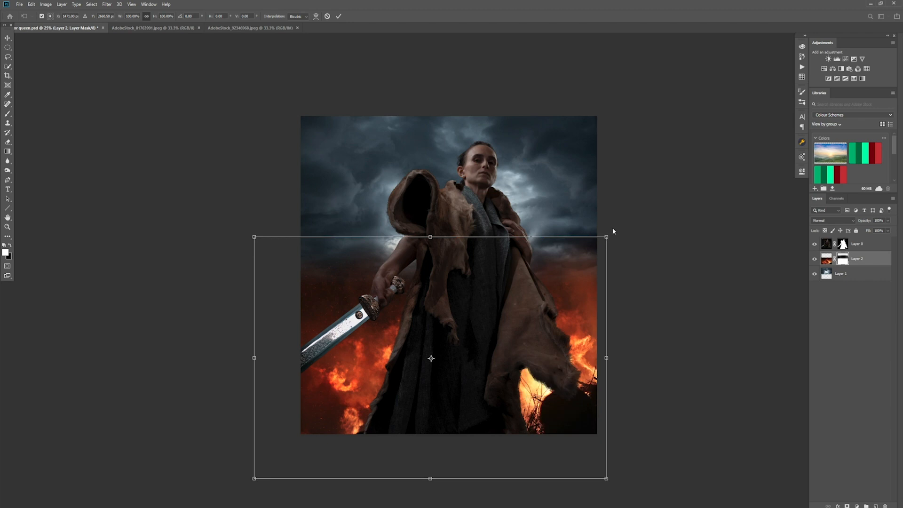
left_click_drag(607, 237, 590, 237)
left_click_drag(551, 276, 562, 274)
mouse_move(601, 234)
left_mouse_down()
mouse_move(587, 238)
mouse_move(617, 236)
left_mouse_up()
key("Return")
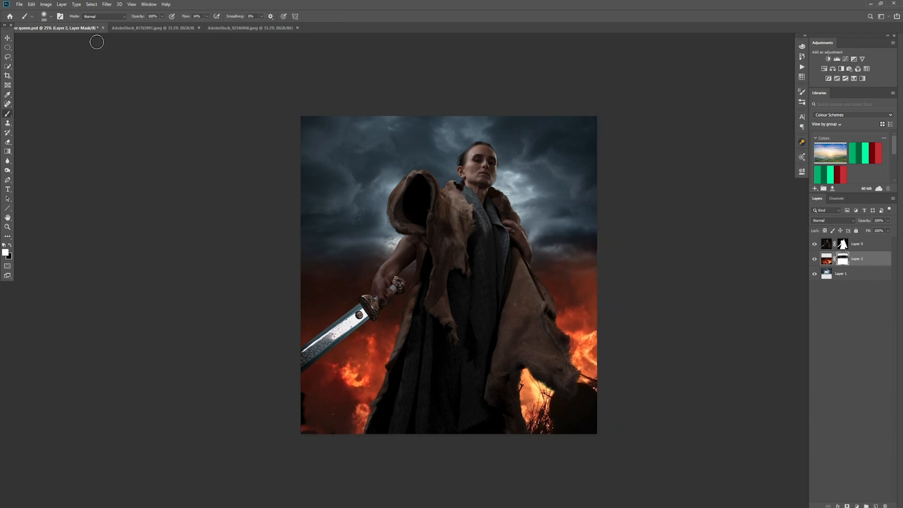
Step: Open the ember image AdobeStock_251182265, copy all of it and paste it above the fire layer in the Warrior queen document
left_click(19, 5)
left_click(30, 20)
left_click(274, 62)
left_click(840, 500)
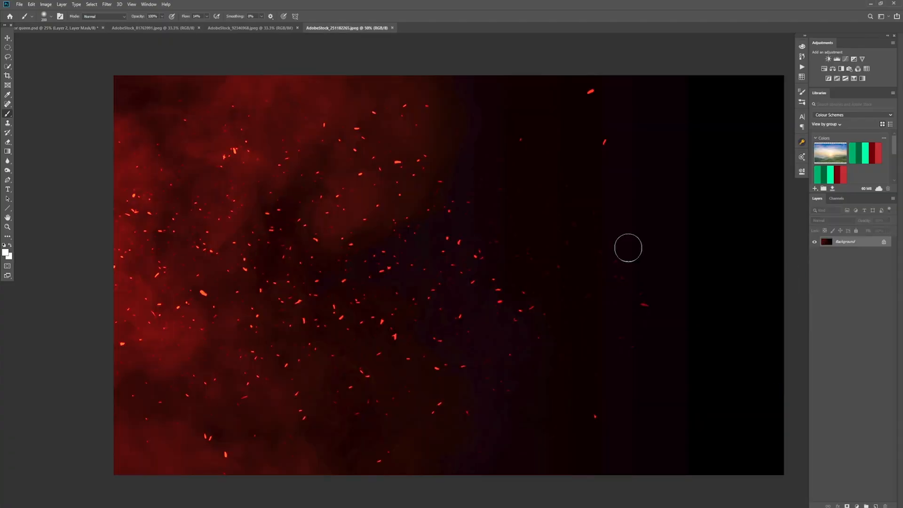
left_click(58, 28)
left_click(347, 28)
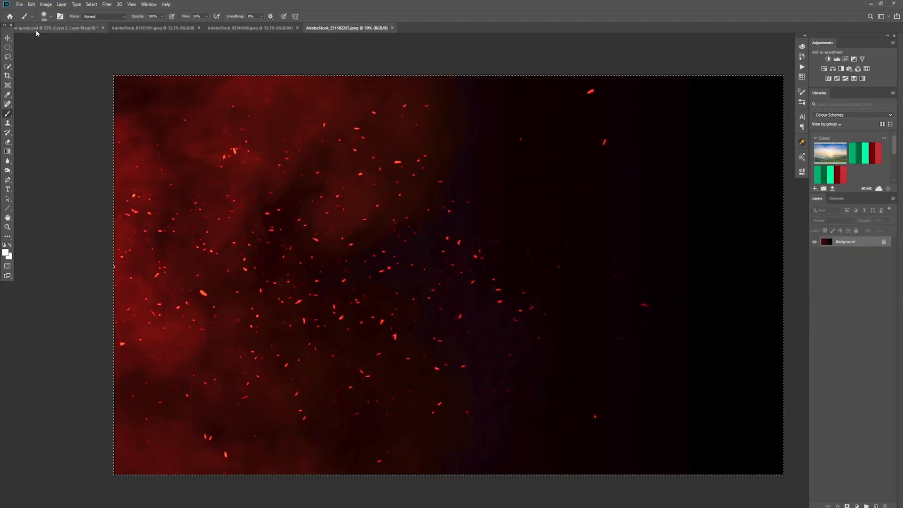
left_click(56, 27)
key("ctrl+v")
Step: Blend the ember layer in Screen mode, rotate it a quarter turn counterclockwise and enlarge it to about 131%
left_click(845, 221)
left_click(825, 282)
key("ctrl+t")
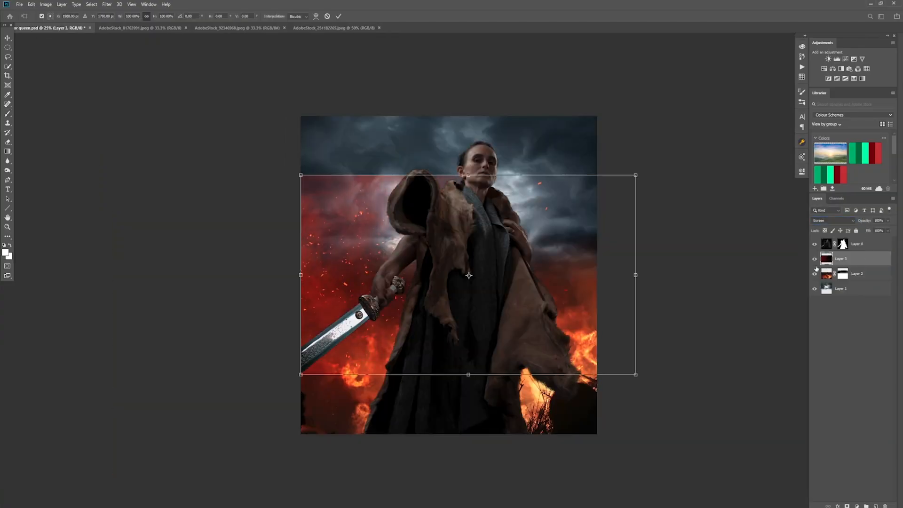
key("Escape")
key("ctrl+t")
left_click_drag(604, 148, 340, 141)
left_click_drag(566, 102, 629, 10)
left_click_drag(498, 235, 401, 280)
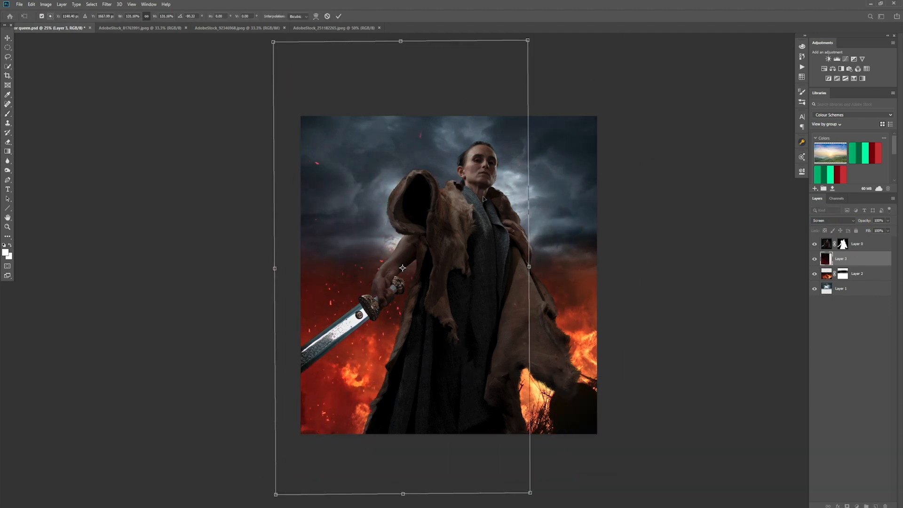
key("Return")
Step: Enlarge the rotated ember layer further and reposition its sparks around the woman
key("ctrl+t")
left_click_drag(530, 40, 623, 12)
left_click_drag(572, 194, 561, 134)
left_click_drag(612, 444, 394, 269)
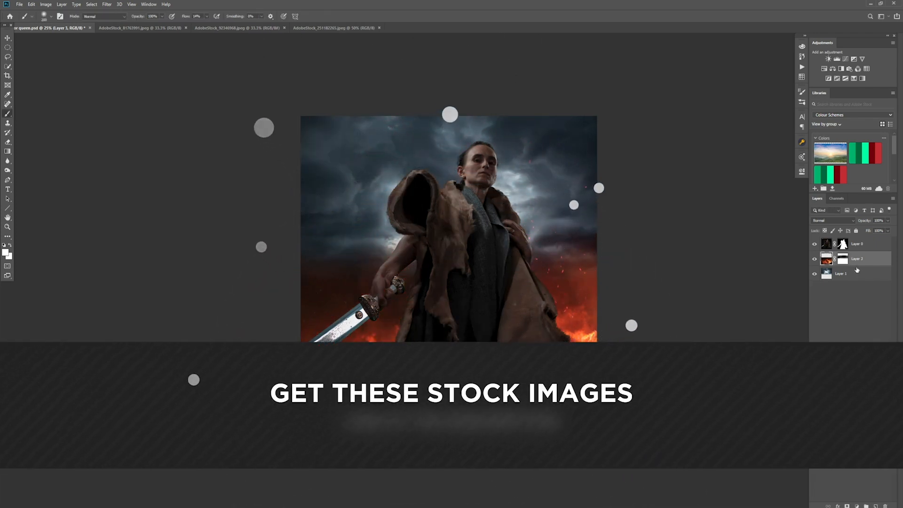
Step: Browse for files to open in the "King kong vs godzilla" folder inside Photomanipulation.com's stock folder
left_click(19, 5)
left_click(28, 19)
left_click(35, 118)
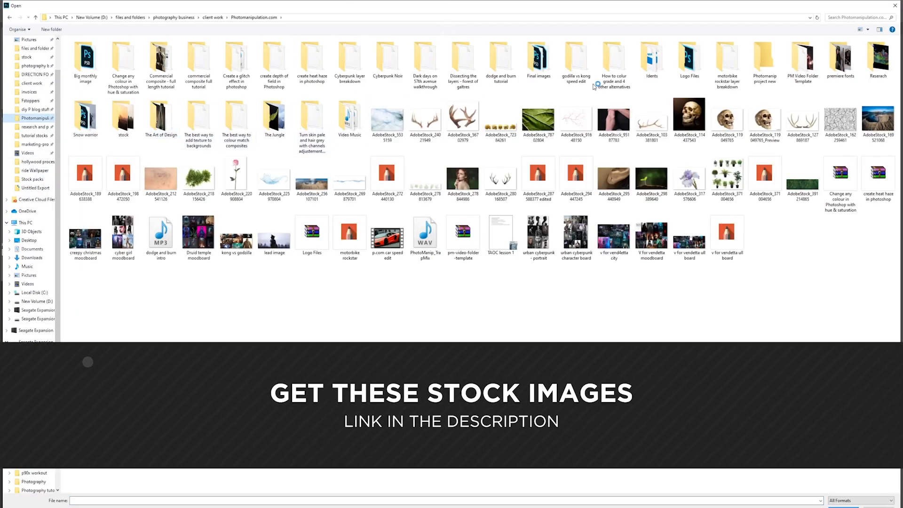
double_click(124, 117)
double_click(125, 55)
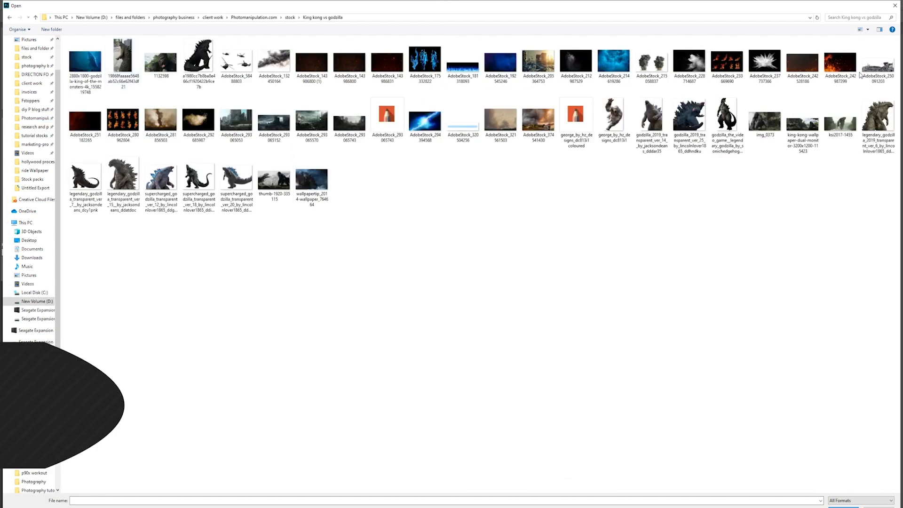
Step: Open seven fire and ember images together: AdobeStock_143986800, 143986831, 233669690, 242528186, 242987299, 251182265 and 280962804
left_click(840, 61)
left_click(802, 61, "ctrl")
left_click(728, 65, "ctrl")
left_click(90, 128, "ctrl")
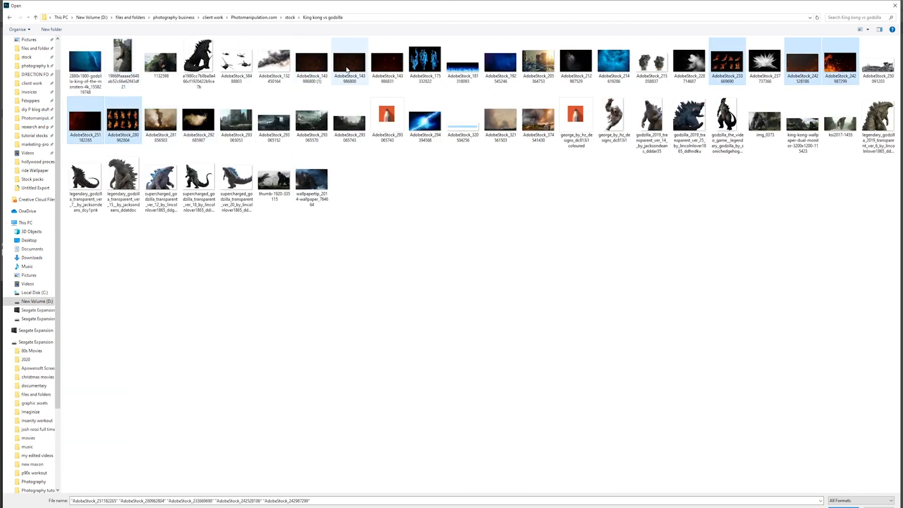
left_click(349, 70, "ctrl")
left_click(387, 69, "ctrl")
left_click(844, 507)
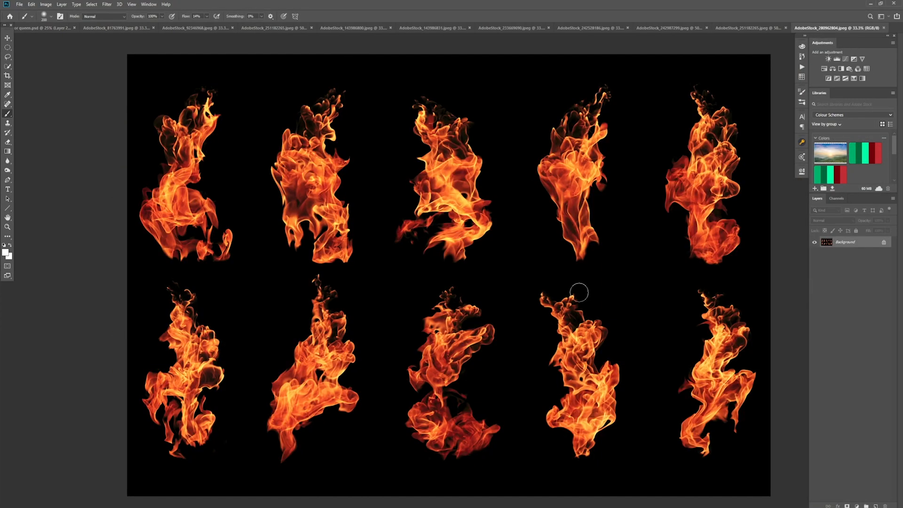
Step: Lasso the upper-right flame in AdobeStock_233669690 and copy it onto its own layer
left_click(195, 28)
left_click(362, 28)
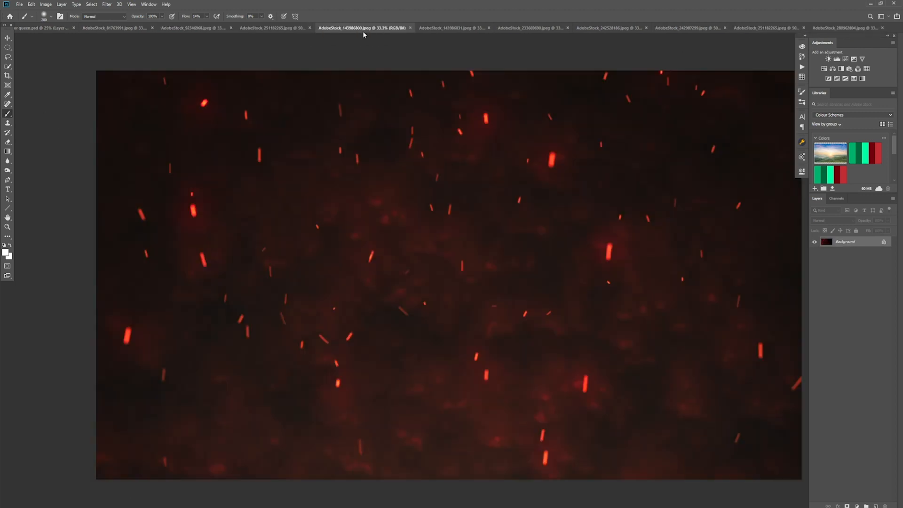
left_click(453, 28)
left_click(532, 29)
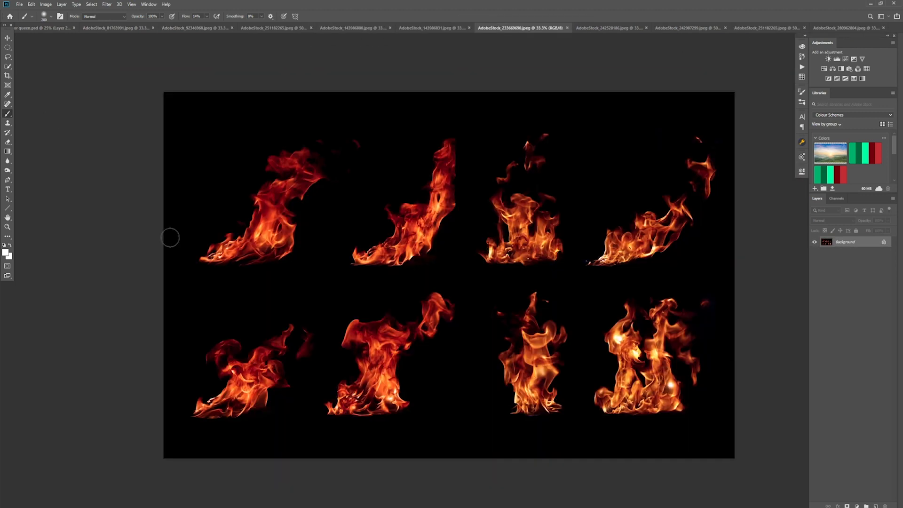
left_click(8, 59)
mouse_move(585, 288)
left_mouse_down()
mouse_move(729, 227)
mouse_move(594, 288)
left_mouse_up()
key("ctrl+j")
key("v")
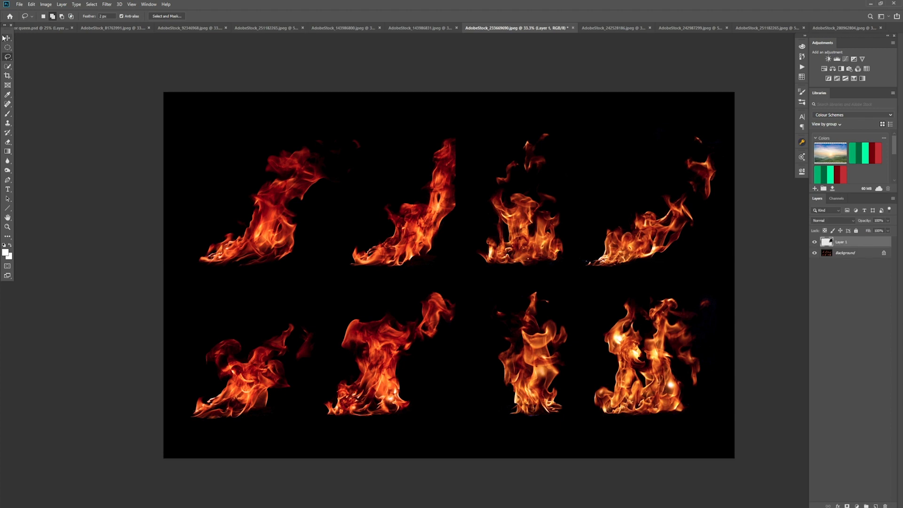
Step: Bring the copied flame into the woman's composite and blend it in Screen mode
left_click_drag(32, 29, 302, 373)
left_click(832, 221)
left_click(821, 278)
Step: Rotate the flame layer about 14° and position it in the canvas's lower-left corner beneath the sword
key("ctrl+t")
left_click_drag(345, 312, 354, 454)
left_click_drag(307, 379, 351, 425)
left_click_drag(223, 299, 180, 271)
left_click_drag(286, 389, 237, 357)
left_click_drag(205, 314, 223, 300)
left_click_drag(318, 384, 336, 368)
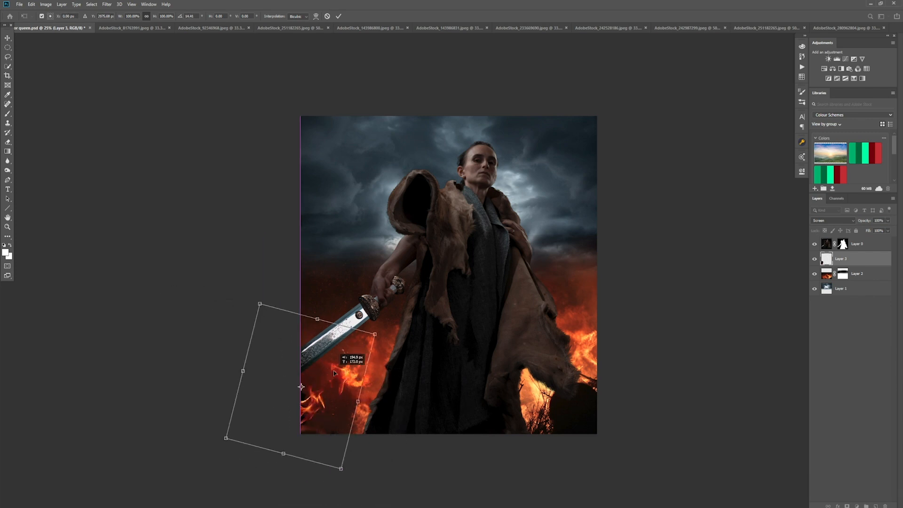
key("Return")
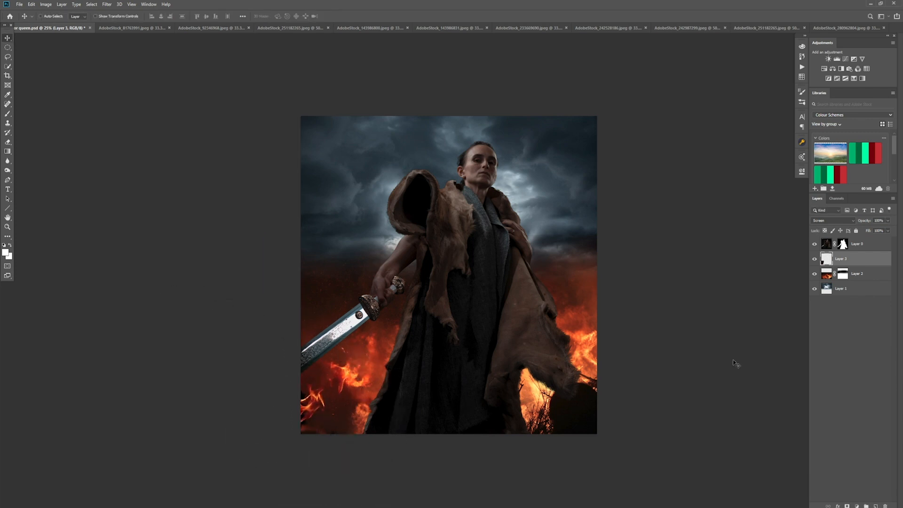
Step: Paste the whole AdobeStock_143986800 ember image into the composite and blend it in Screen mode
left_click(458, 28)
left_click(371, 27)
key("ctrl+a")
key("ctrl+c")
left_click(50, 28)
key("ctrl+v")
left_click(833, 220)
left_click(826, 281)
Step: Try shrinking the pasted ember layer, placing it beside the sword and duplicating it
key("ctrl+t")
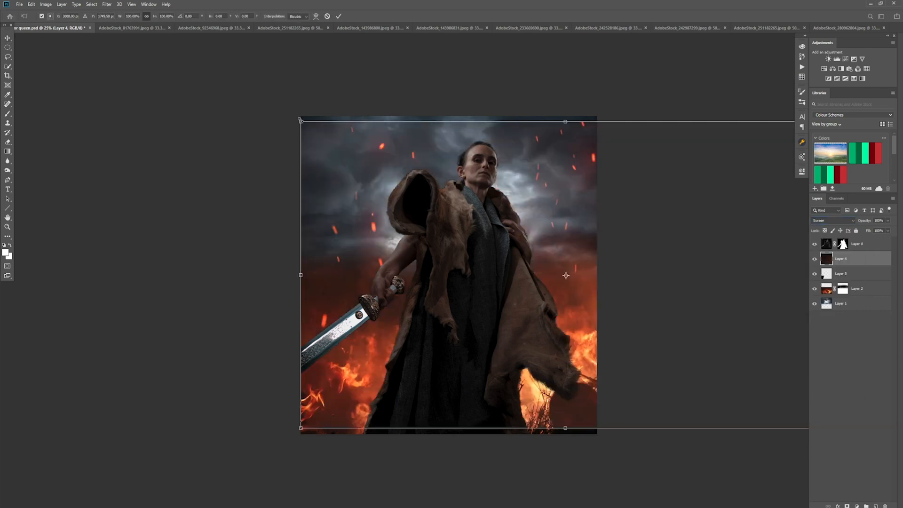
left_click_drag(301, 122, 629, 313)
left_click_drag(683, 369, 330, 290)
left_click_drag(476, 234, 538, 199)
mouse_move(487, 283)
left_mouse_down()
mouse_move(474, 309)
mouse_move(487, 283)
left_mouse_up()
left_click_drag(537, 200, 453, 248)
left_click_drag(437, 308, 586, 301)
key("Return")
key("ctrl+j")
Step: Undo the latest ember layer changes and delete the layer
key("ctrl+z")
key("ctrl+z")
key("ctrl+z")
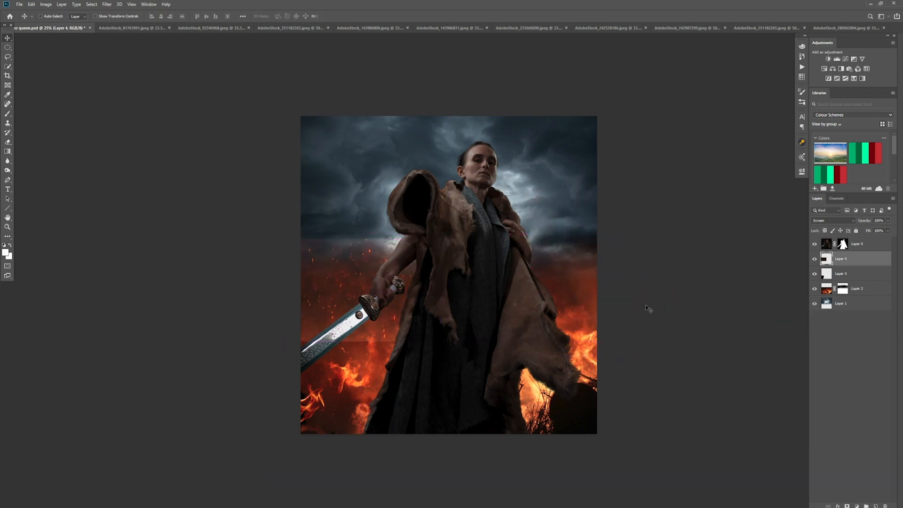
key("Delete")
Step: Compare the open fire and ember images and close AdobeStock_242528186
left_click(398, 29)
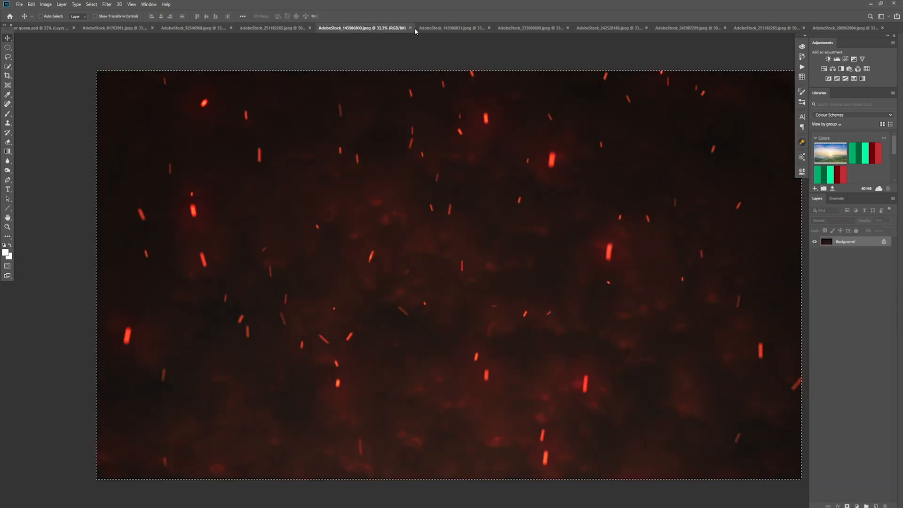
left_click(438, 29)
left_click(512, 30)
left_click(611, 30)
left_click(647, 28)
left_click(658, 29)
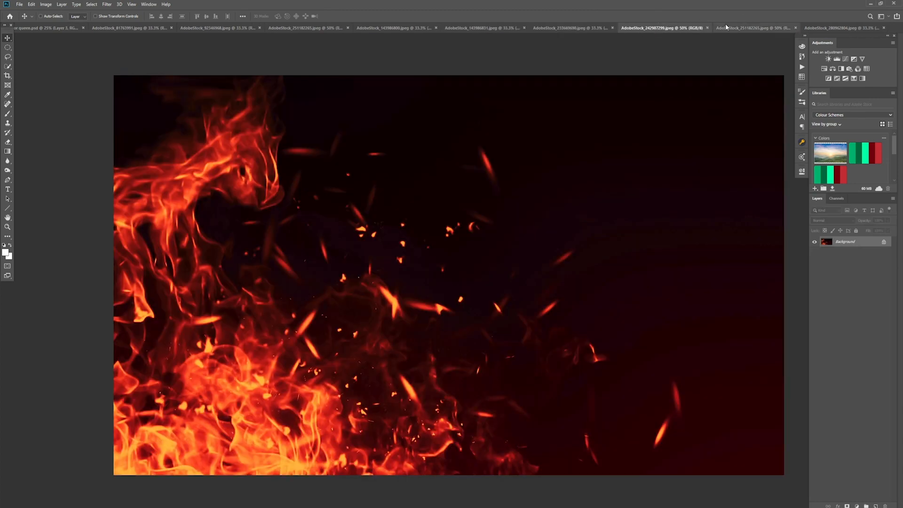
Step: Paste the whole AdobeStock_251182265 ember image into the composite and blend it in Screen mode
left_click(729, 28)
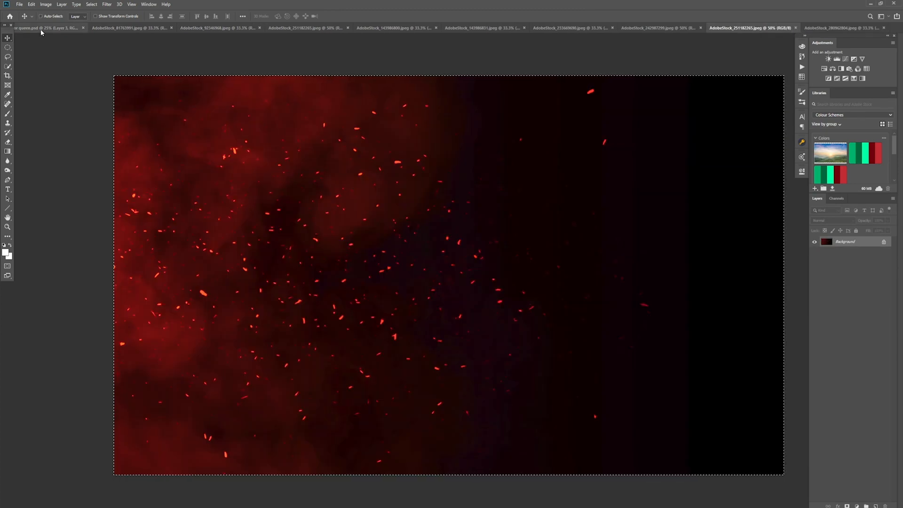
left_click(47, 28)
left_click(832, 220)
left_click(818, 281)
Step: Rotate the red ember layer a quarter turn counterclockwise and place it over the composite's left half
key("ctrl+t")
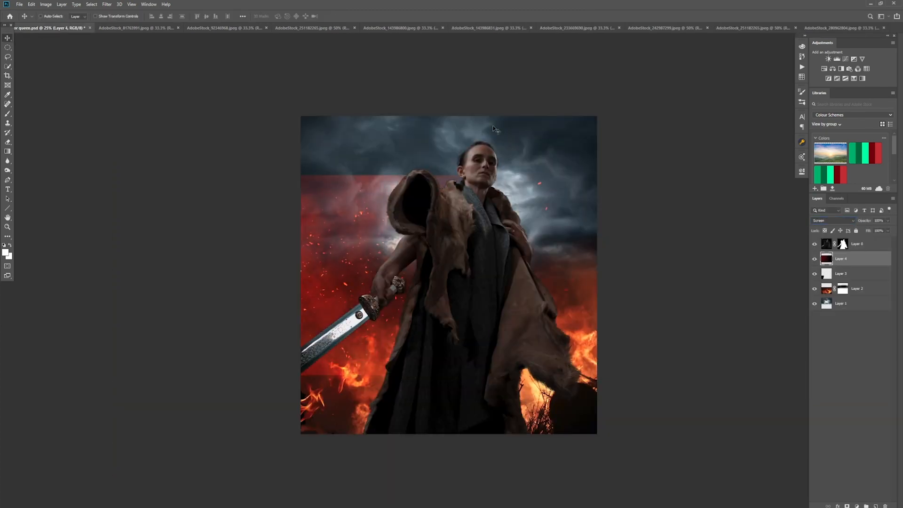
left_click_drag(659, 162, 325, 242)
left_click_drag(476, 135, 568, 167)
key("Return")
Step: Refine the ember layer's transform and duplicate it onto the composite's right side
key("ctrl+t")
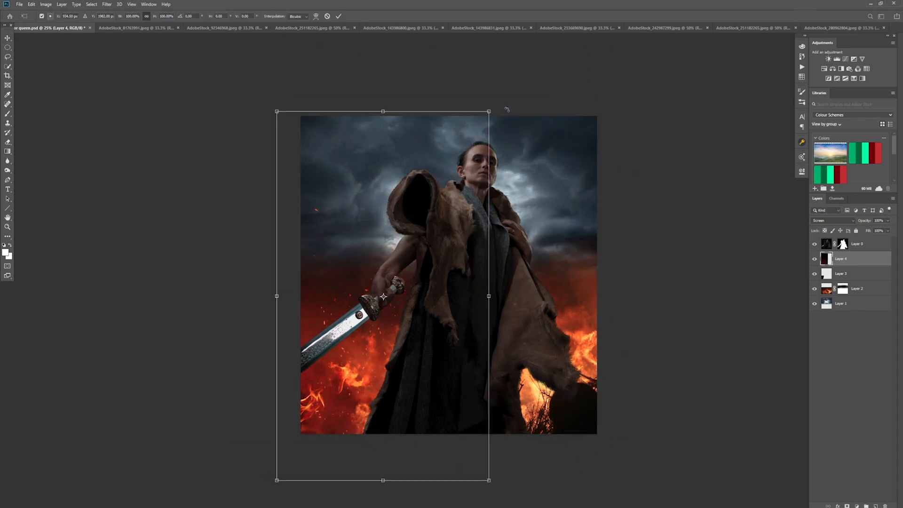
left_click_drag(507, 110, 510, 113)
key("Return")
left_click_drag(337, 264, 591, 284, "alt")
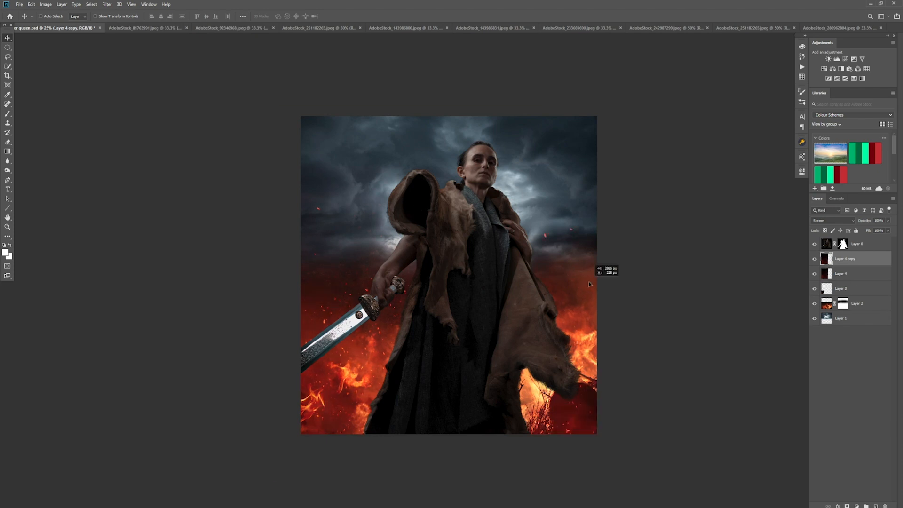
Step: Try painting along the fire layer's upper edge left of the woman with an enlarged brush
left_click(843, 304)
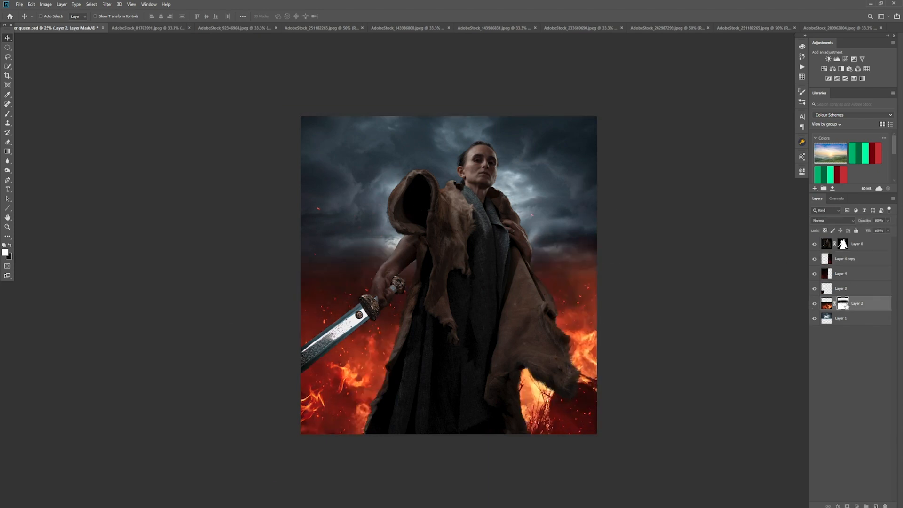
key("b")
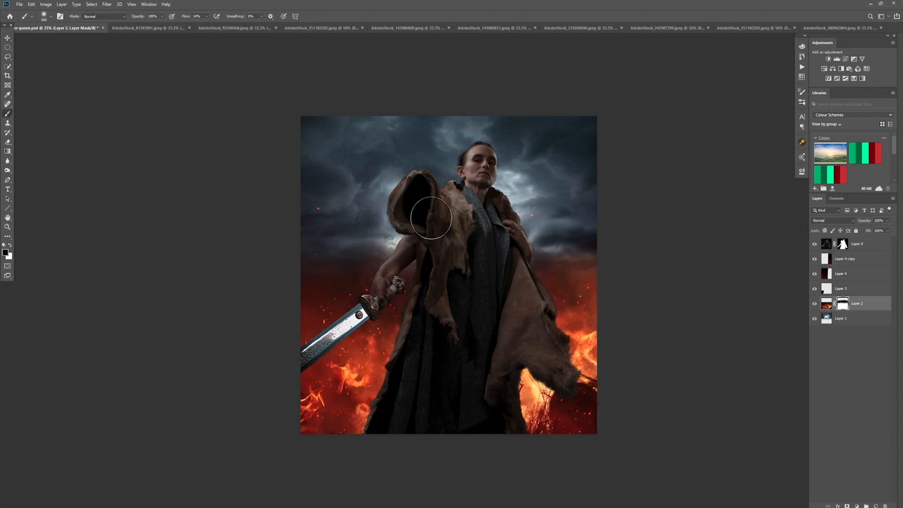
left_click(826, 304)
key("]")
key("]")
key("]")
key("]")
left_click_drag(308, 279, 368, 264)
key("ctrl+z")
Step: Paint on the fire layer's mask with a 1% flow brush to fade its upper edge, and reduce the brush size to 200
left_click(843, 304)
left_click(206, 16)
left_click_drag(208, 26, 203, 25)
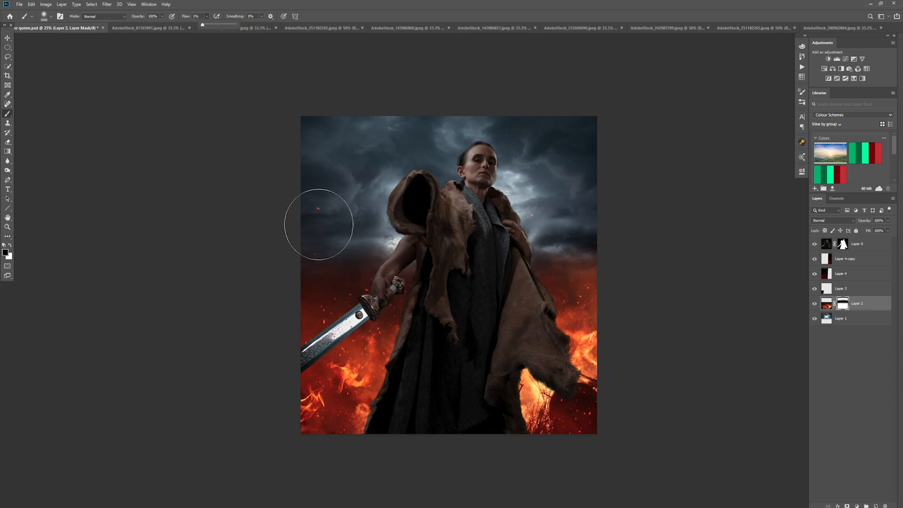
key("[")
key("[")
key("[")
key("[")
key("[")
key("[")
key("[")
key("[")
key("[")
key("x")
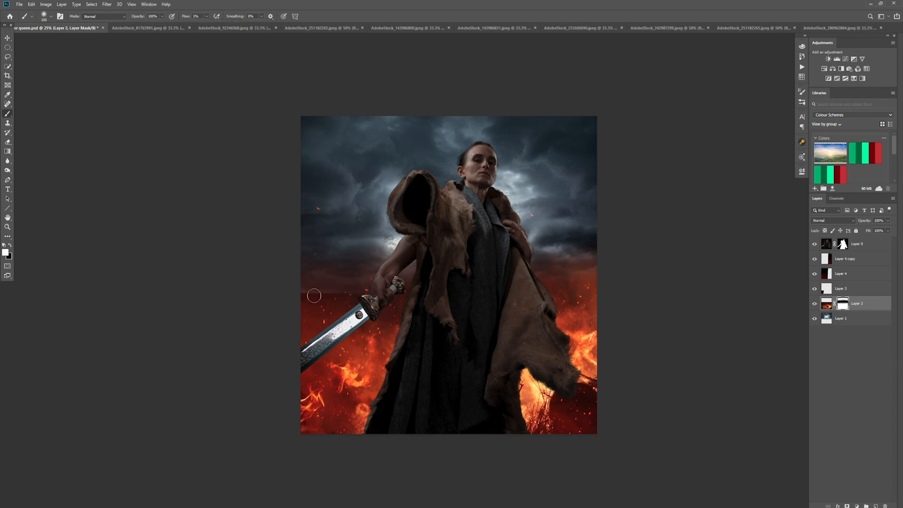
Step: Set the brush flow to 6% and shift the fire layer slightly down and to the right
left_click(207, 16)
left_click_drag(204, 27, 206, 27)
key("ctrl+2")
key("v")
left_click_drag(488, 381, 504, 408)
key("ctrl+backslash")
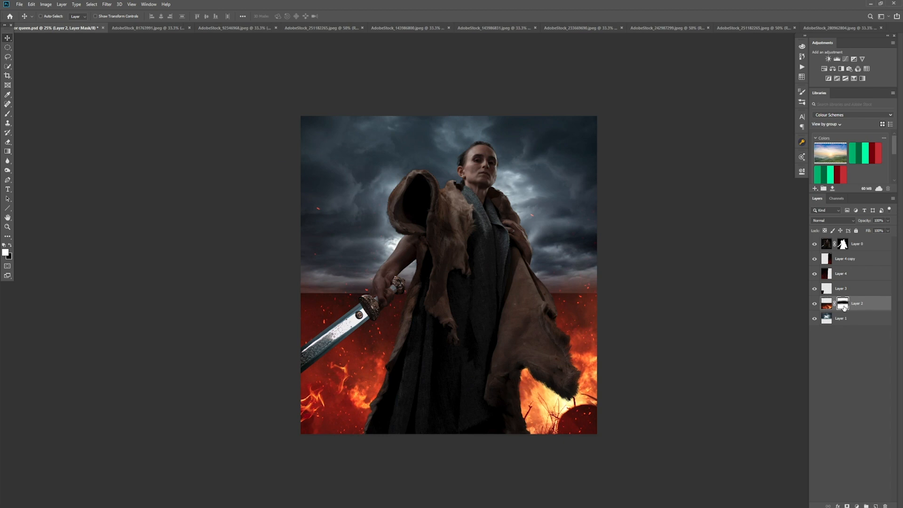
Step: Toggle the fire layer's visibility to inspect the horizon between the sky and the flames
key("b")
key("x")
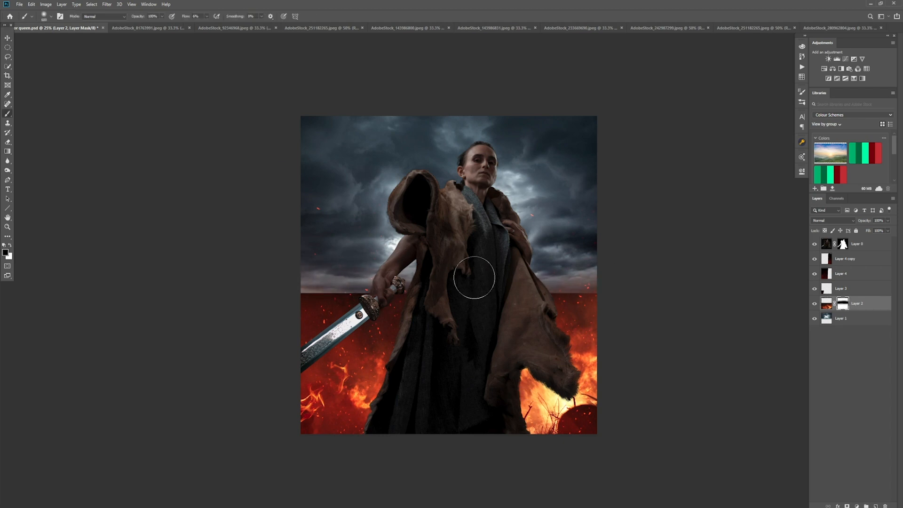
left_click(814, 303)
left_click(814, 303)
left_click(815, 303)
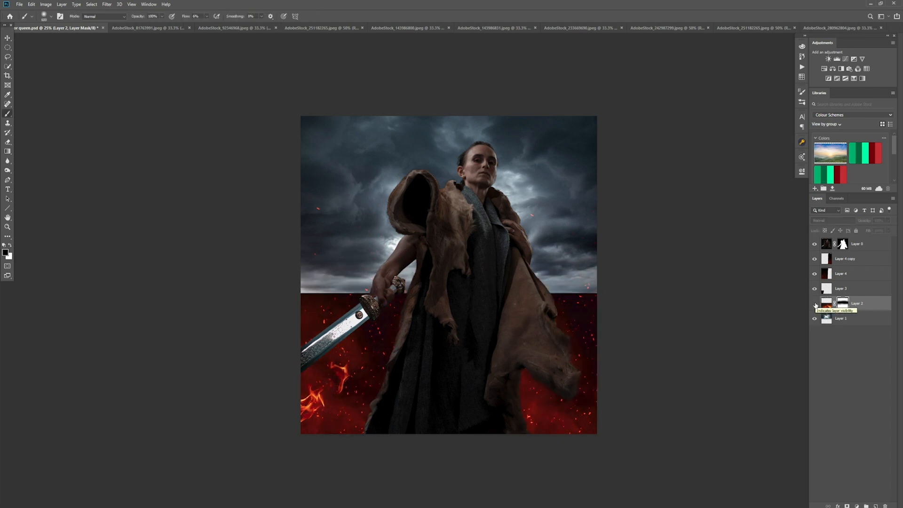
left_click(814, 303)
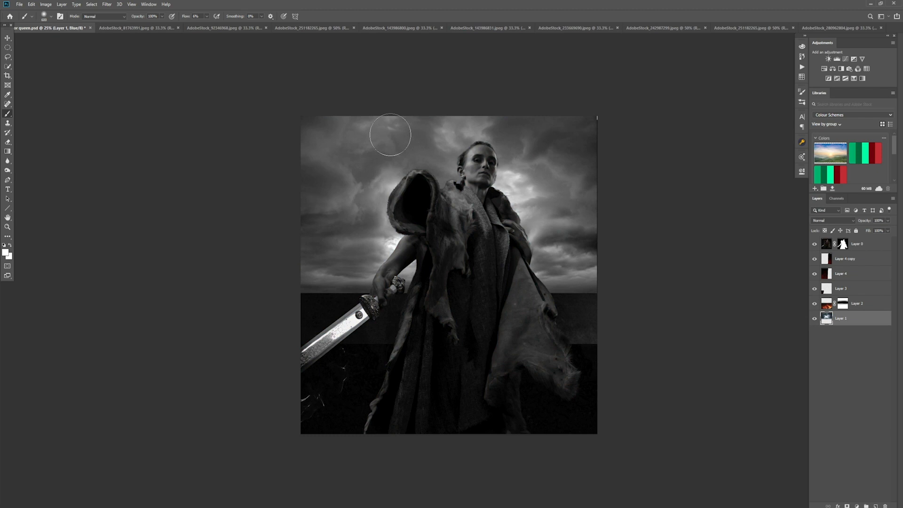
left_click(46, 4)
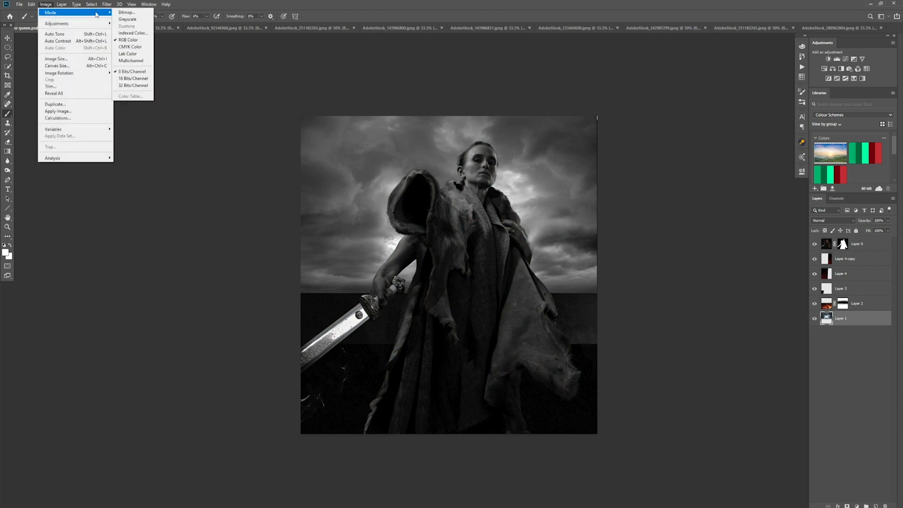
left_click(113, 36)
left_click(45, 4)
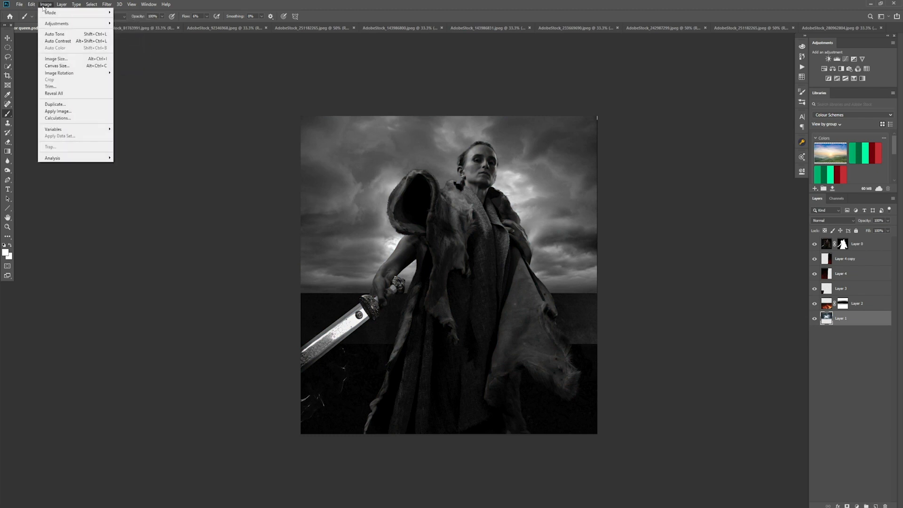
mouse_move(53, 14)
left_click(133, 19)
left_click(446, 192)
left_click(48, 5)
left_click(133, 40)
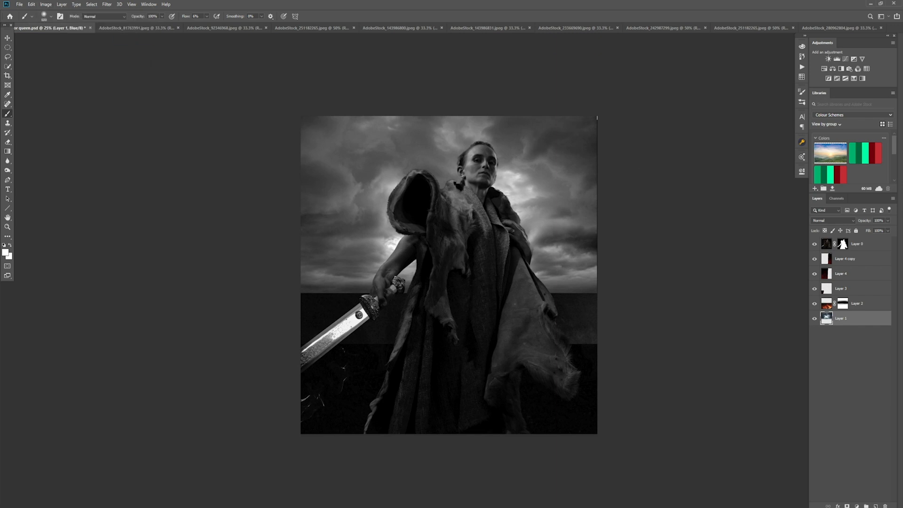
Step: Restore the composite RGB channel view and return to the layer list
left_click(836, 199)
left_click(836, 214)
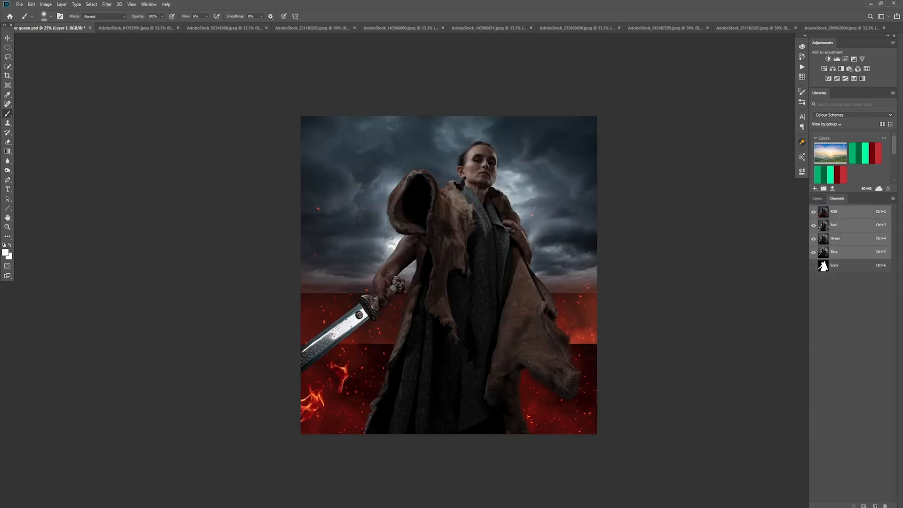
left_click(817, 198)
Step: Enlarge the stormy sky layer so that it extends down behind the flames
key("ctrl+t")
mouse_move(597, 295)
left_mouse_down()
mouse_move(714, 403)
mouse_move(741, 413)
left_mouse_up()
mouse_move(671, 390)
left_mouse_down()
mouse_move(589, 358)
mouse_move(594, 346)
mouse_move(589, 374)
left_mouse_up()
key("Return")
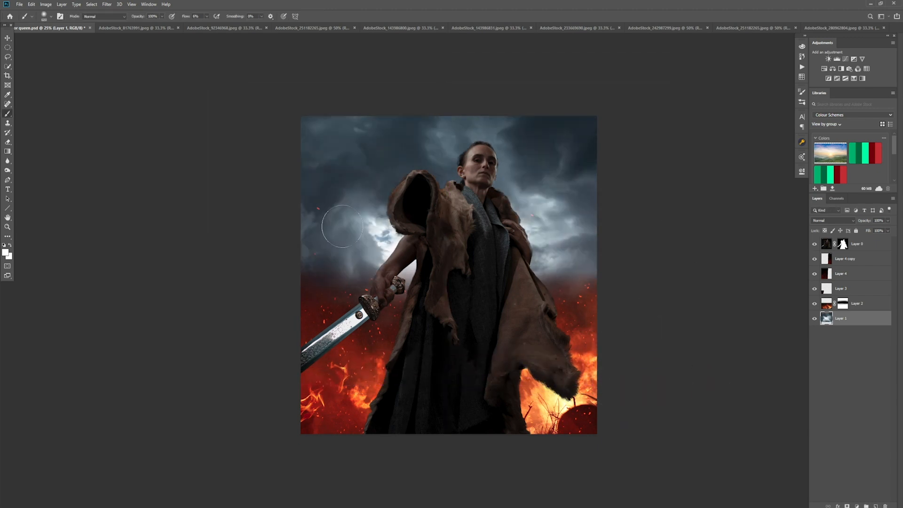
Step: Scale the sky layer down slightly and reposition it behind the woman
key("ctrl+t")
left_click_drag(217, 419, 311, 337)
left_click_drag(447, 308, 446, 400)
left_click_drag(470, 357, 465, 341)
key("Return")
Step: Mask the fire layer's upper edge across the horizon with an enlarged black brush and save the document
left_click(843, 305)
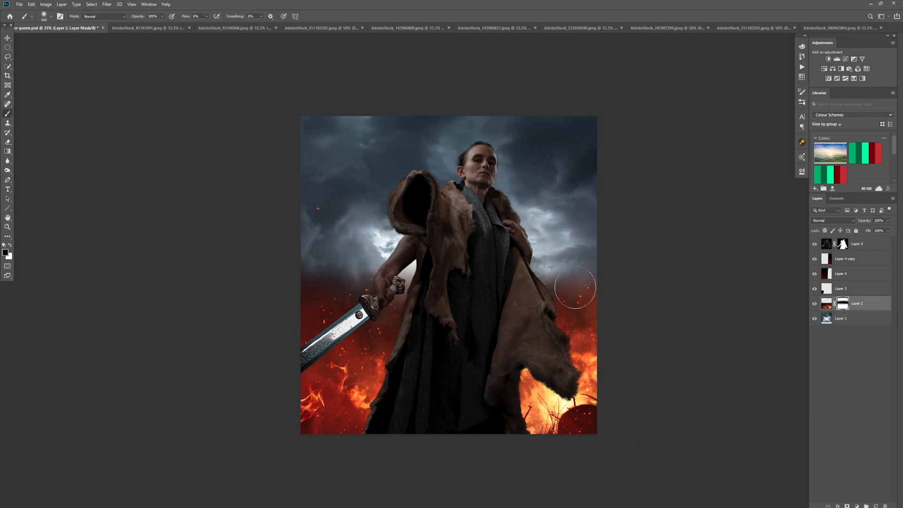
key("bracketright")
key("bracketright")
key("bracketright")
key("bracketright")
key("bracketright")
key("bracketright")
mouse_move(571, 290)
left_mouse_down()
mouse_move(603, 285)
mouse_move(292, 320)
mouse_move(304, 286)
mouse_move(472, 277)
mouse_move(599, 298)
left_mouse_up()
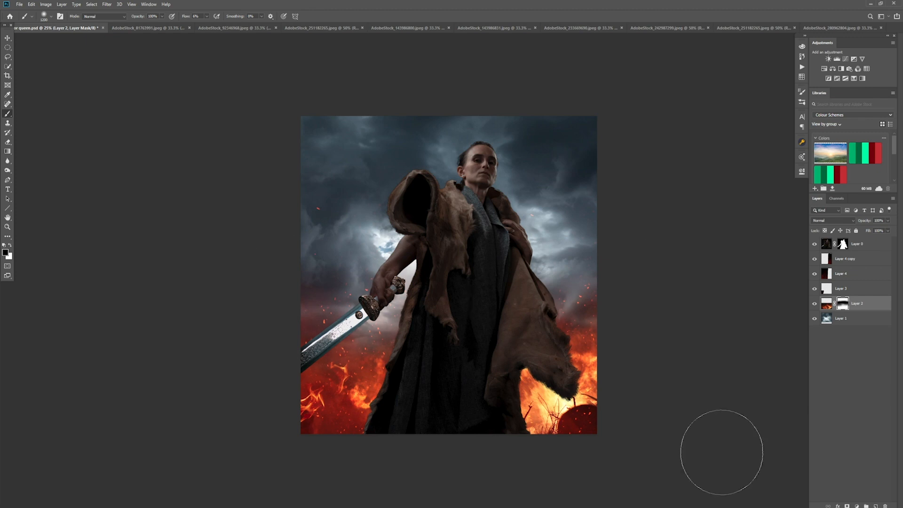
mouse_move(285, 317)
left_mouse_down()
mouse_move(576, 299)
mouse_move(593, 310)
left_mouse_up()
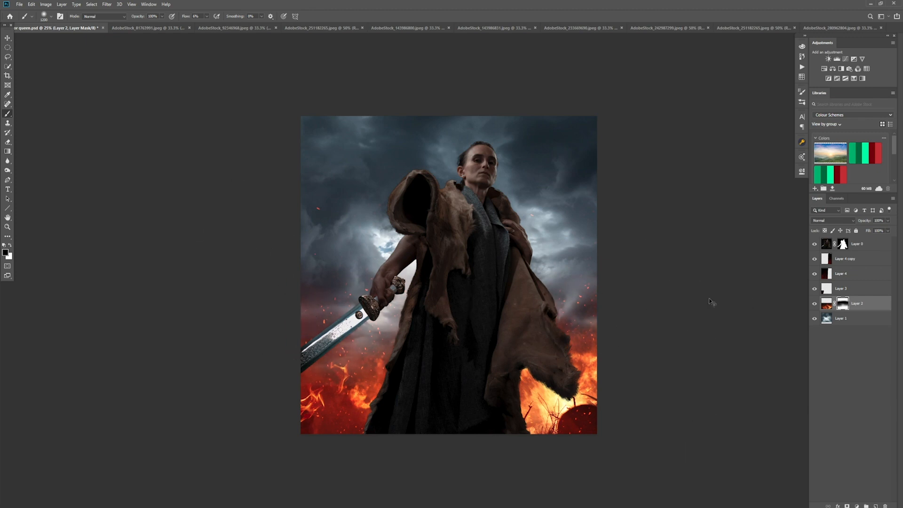
key("ctrl+s")
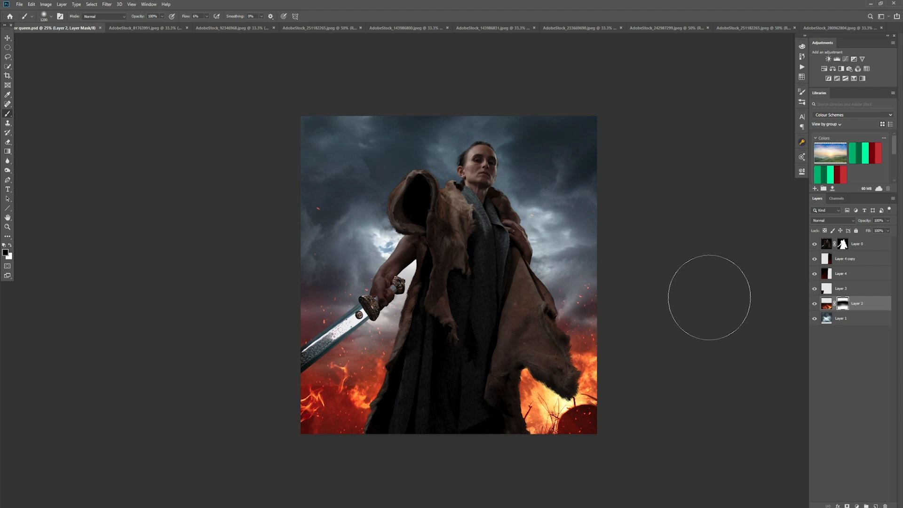
Step: Nudge the sky layer slightly down and to the right
left_click(839, 318)
left_click(7, 37)
left_click_drag(561, 226, 566, 231)
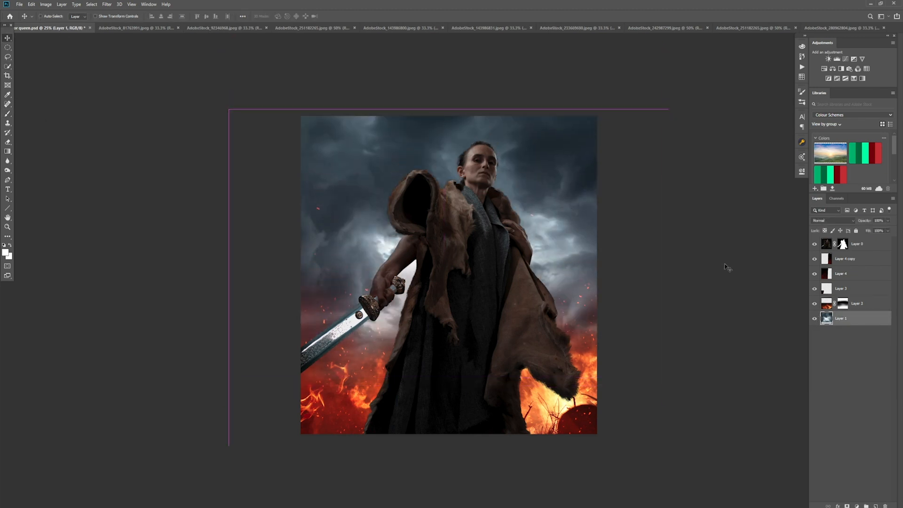
Step: Add a Color Balance adjustment clipped to the woman's layer
left_click(857, 244)
left_click(833, 70)
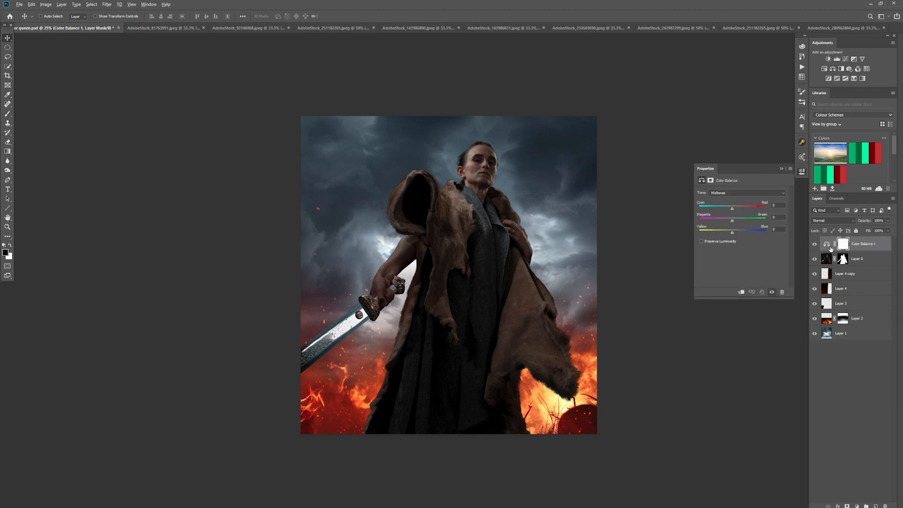
left_click(831, 251, "alt")
Step: Shift the Color Balance highlights to about +35 towards red and -68 towards yellow
left_click(747, 193)
left_click(736, 209)
left_click_drag(732, 209, 740, 211)
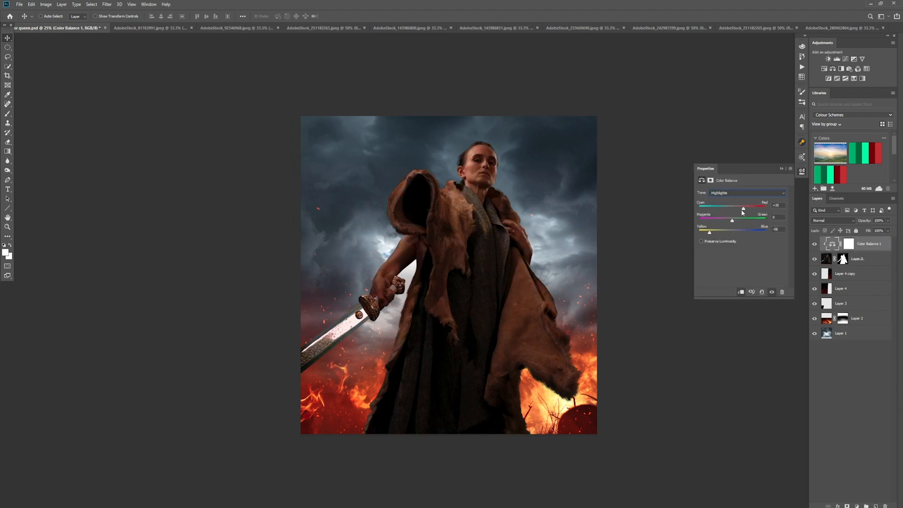
left_click(781, 169)
Step: Split the shadow end of the Color Balance layer's This Layer blending range so the tint fades out of the dark areas
double_click(875, 245)
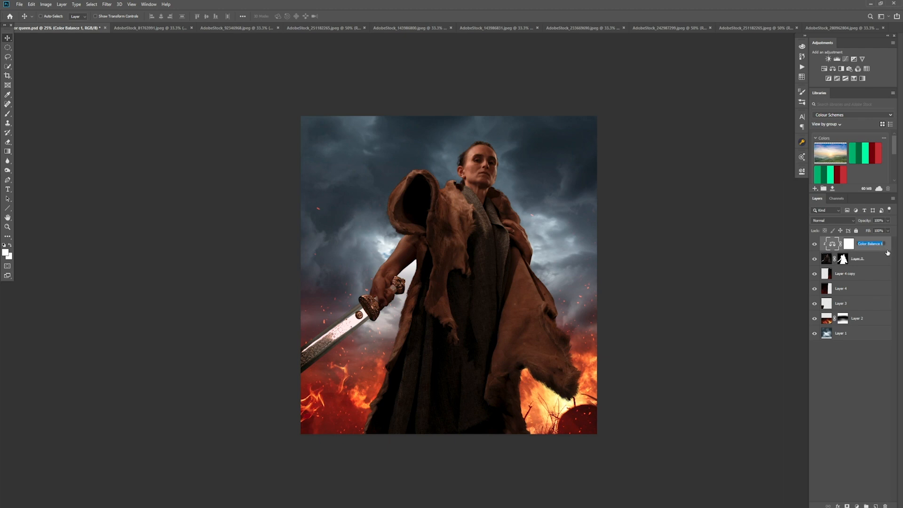
double_click(887, 250)
left_click_drag(618, 441, 665, 427)
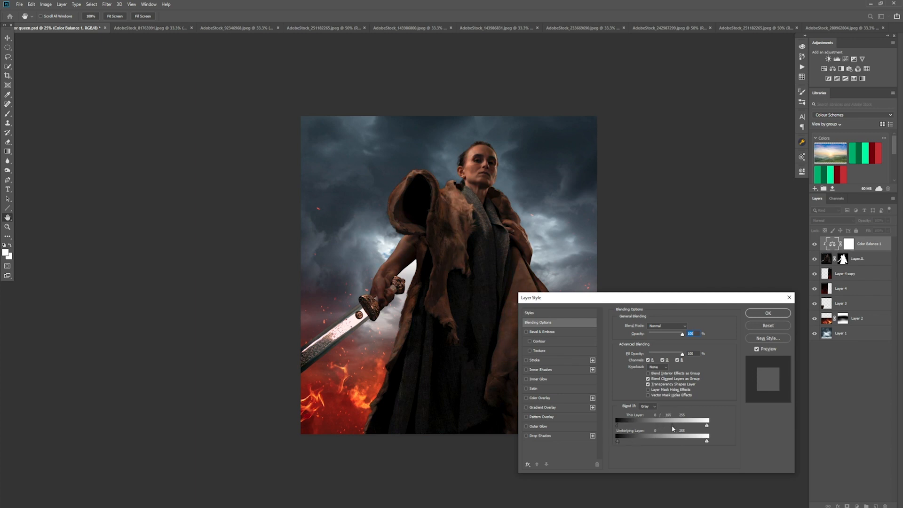
key("Return")
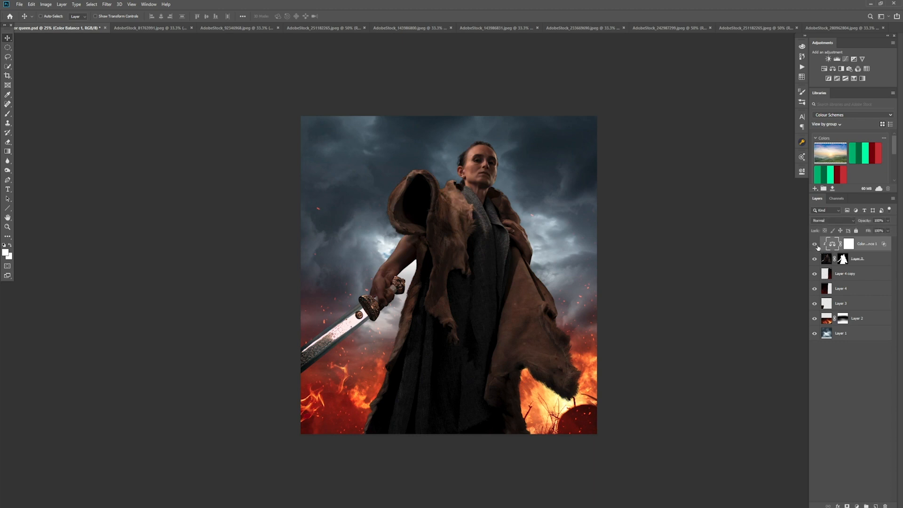
left_click(849, 244)
key("b")
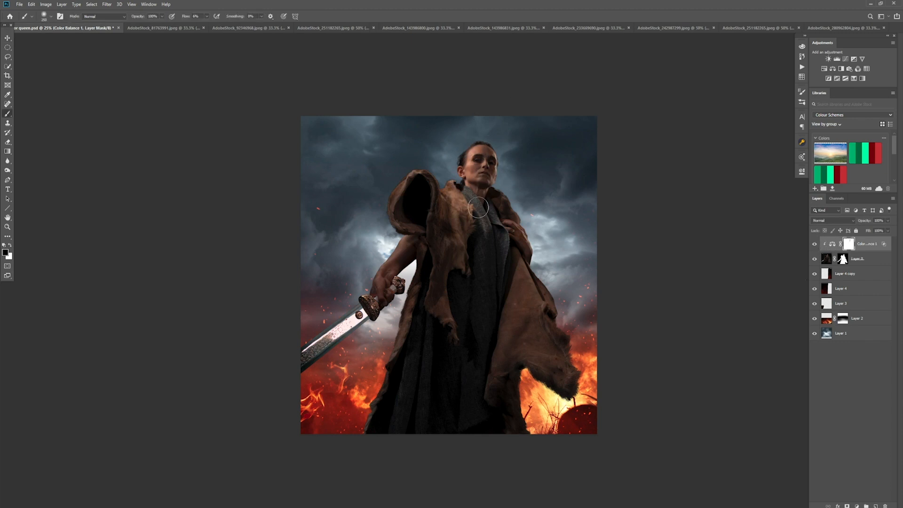
key("bracketright")
key("bracketright")
key("bracketright")
Step: Apply the Camera Raw Filter to the woman's layer with Shadows at +100 and slightly lowered Blacks
left_click(828, 258)
left_click(106, 4)
left_click(120, 49)
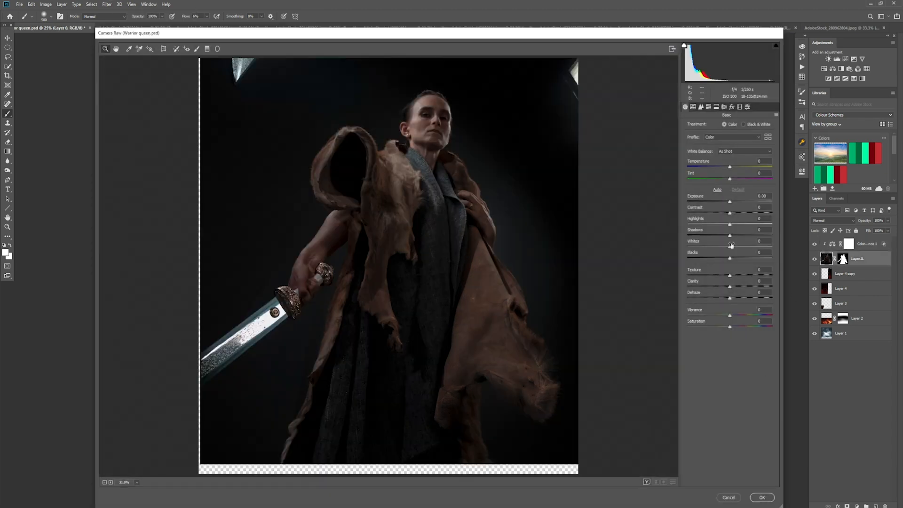
left_click_drag(731, 236, 778, 241)
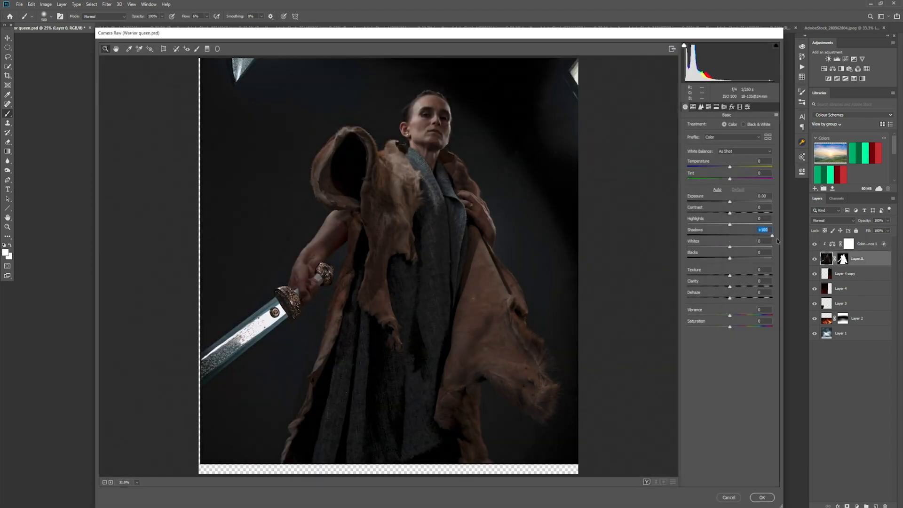
left_click_drag(730, 258, 716, 260)
left_click(762, 497)
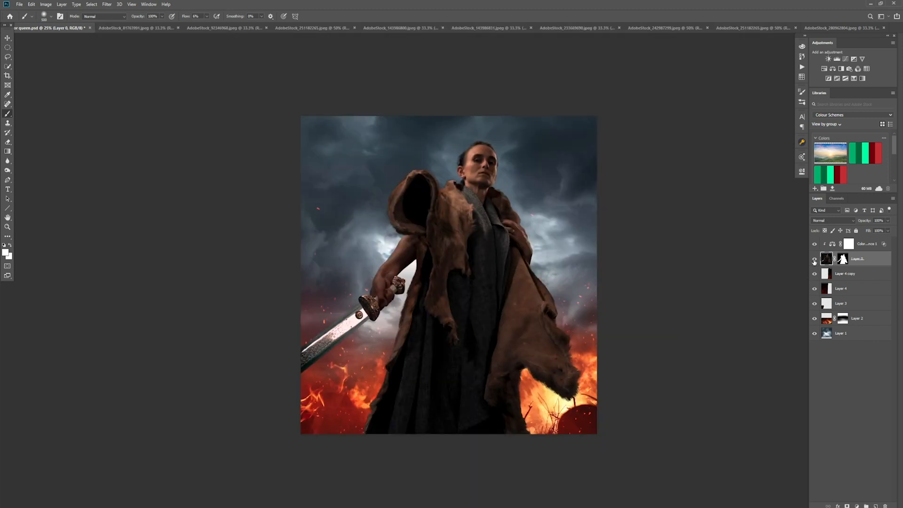
Step: Paste the fire and sparks stock image above the Color Balance layer, set it to Screen, and move it down over the lower canvas
left_click(866, 243)
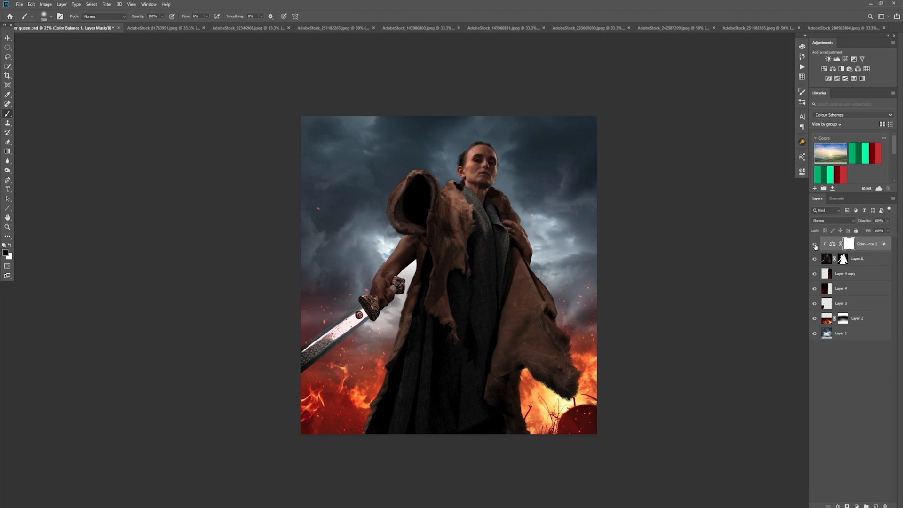
left_click(750, 28)
left_click(667, 28)
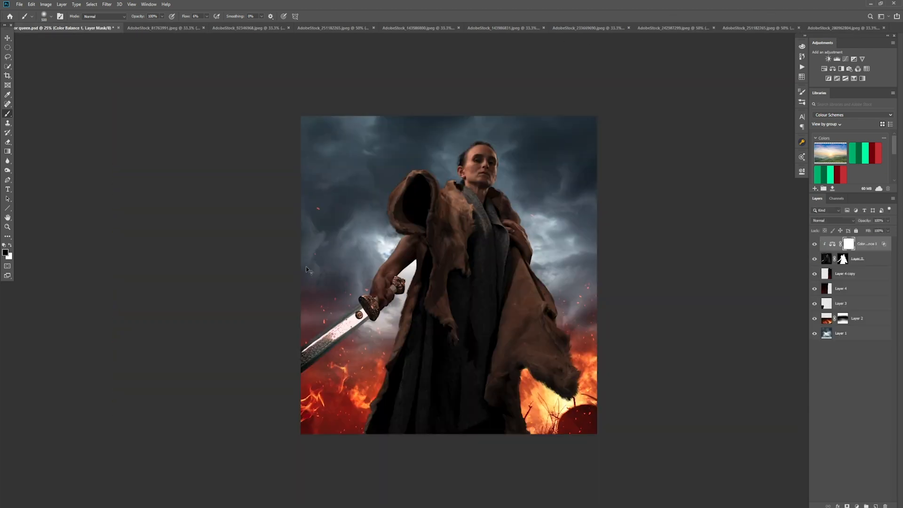
key("ctrl+v")
key("shift+alt+s")
key("v")
left_click_drag(365, 323, 366, 376)
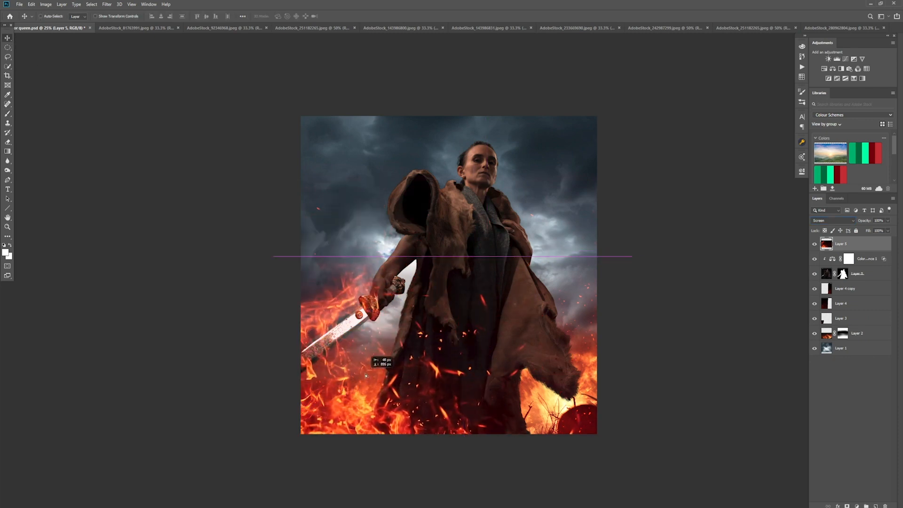
Step: Scale the pasted fire layer down to fit the lower-left corner of the image
key("ctrl+t")
left_click_drag(631, 255, 456, 359)
left_click_drag(436, 401, 427, 384)
key("Return")
Step: Duplicate the fire layer, flip the copy horizontally into the lower-right corner, and duplicate that copy once more
key("ctrl+j")
key("ctrl+t")
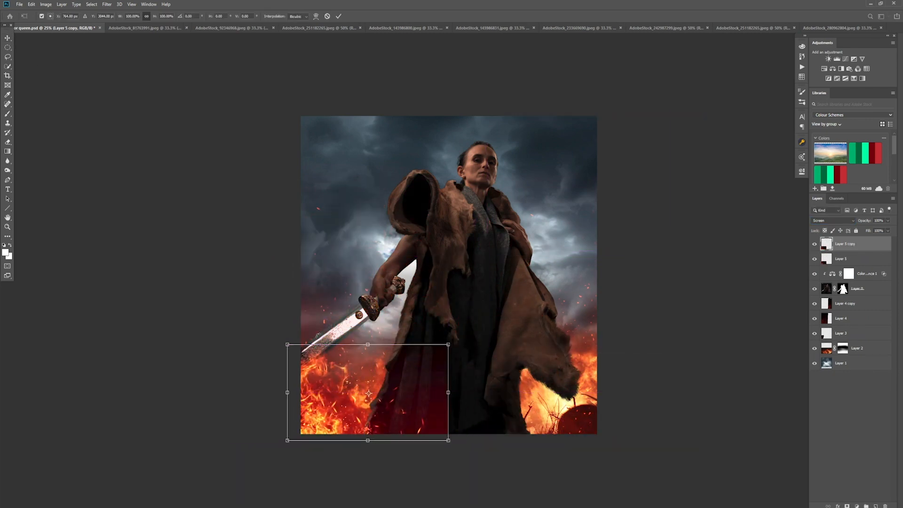
left_click_drag(287, 393, 657, 408)
left_click_drag(581, 407, 649, 306)
key("Return")
key("ctrl+j")
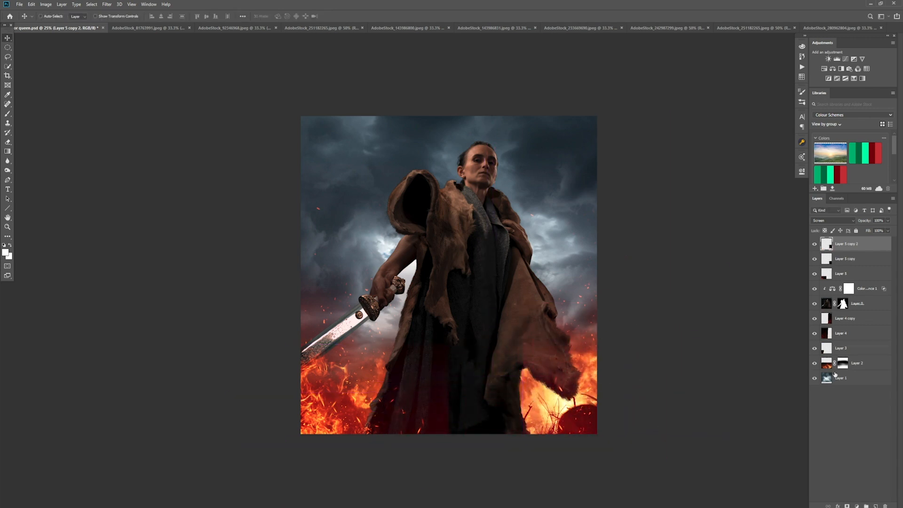
Step: Add masks to the three foreground fire layers and brush away their hard edges over the cloak in black
key("b")
left_click(847, 505)
key("d")
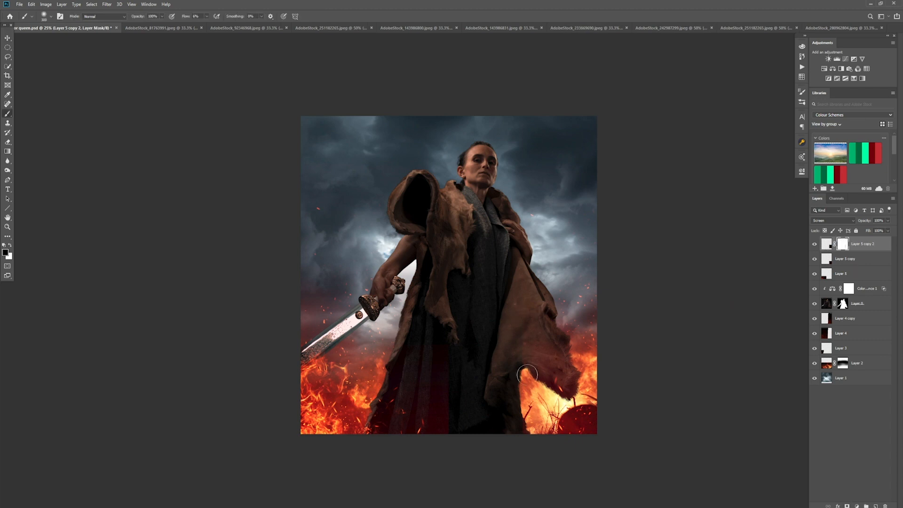
left_click(852, 259)
left_click(847, 506)
mouse_move(443, 358)
left_mouse_down()
mouse_move(456, 418)
mouse_move(441, 394)
mouse_move(433, 427)
left_mouse_up()
left_click(854, 273)
left_click(847, 506)
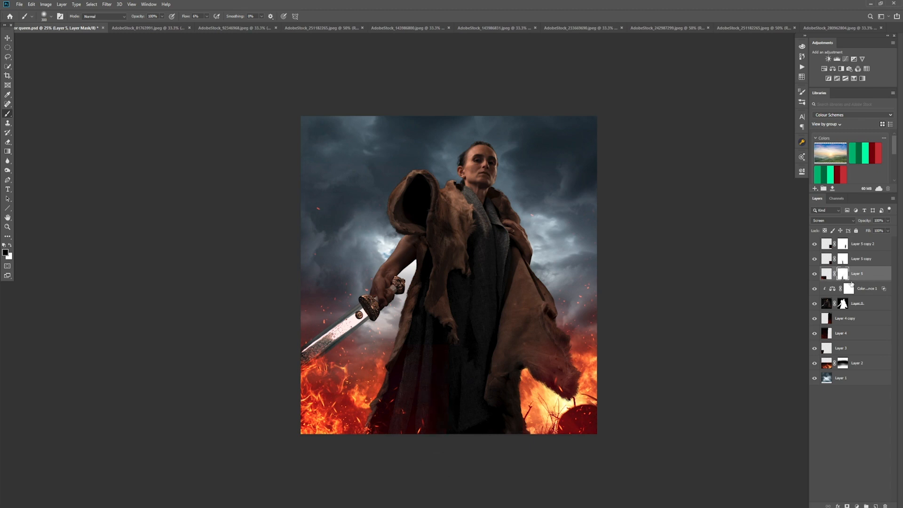
Step: Add a colorized Hue/Saturation adjustment clipped to the woman's layer and shift it to a saturated orange
left_click(875, 290)
left_click(874, 305)
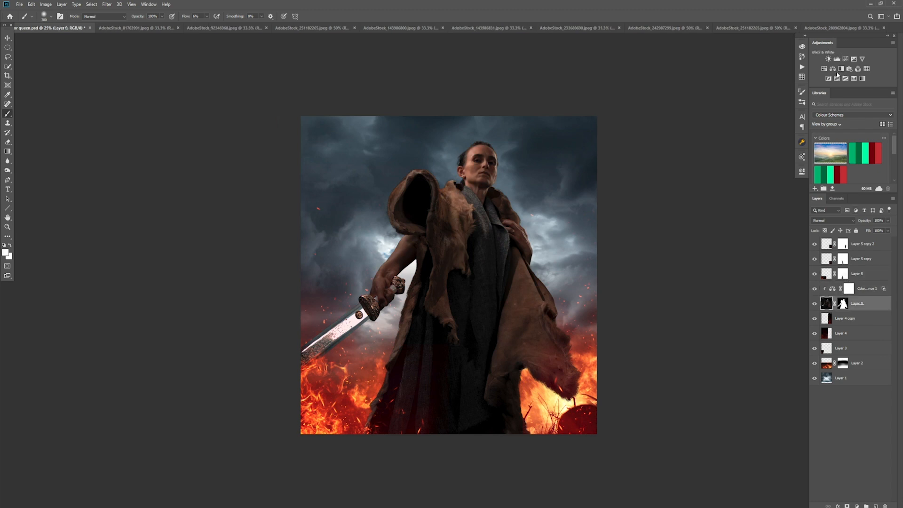
left_click(824, 69)
left_click(734, 258)
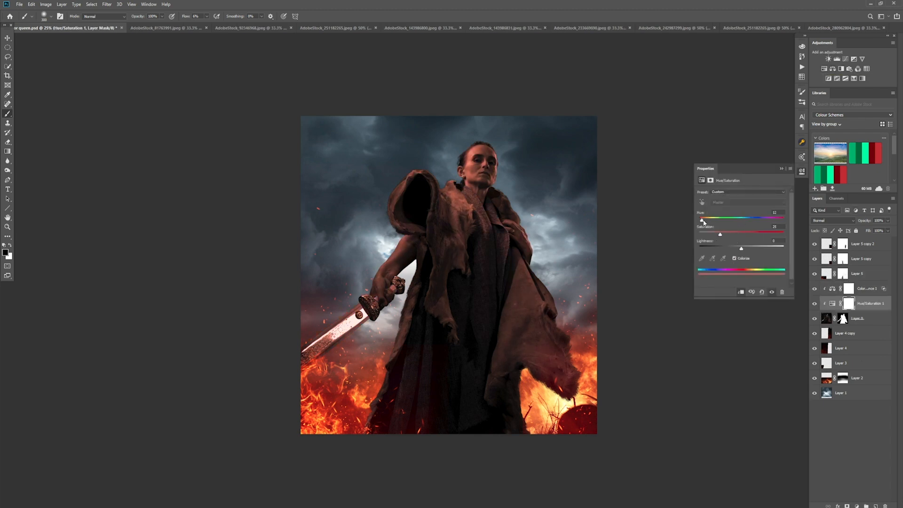
left_click_drag(701, 220, 706, 221)
left_click(792, 337)
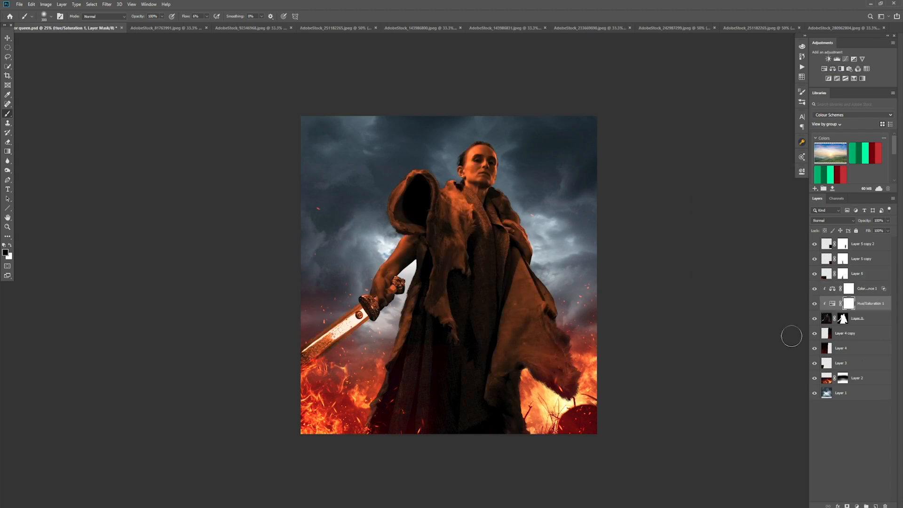
Step: Invert the Hue/Saturation mask and paint the orange glow onto the sword, arm and cloak edges at 100% flow
key("ctrl+i")
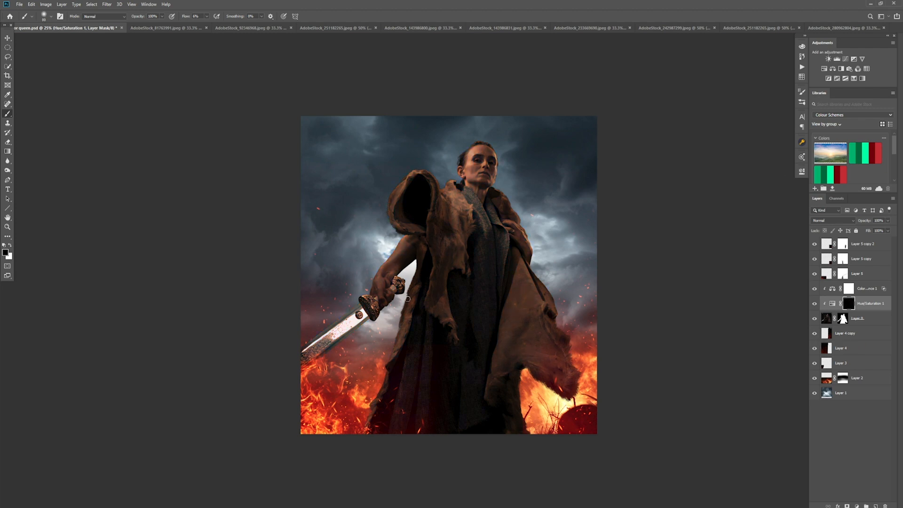
key("shift+0")
key("bracketleft")
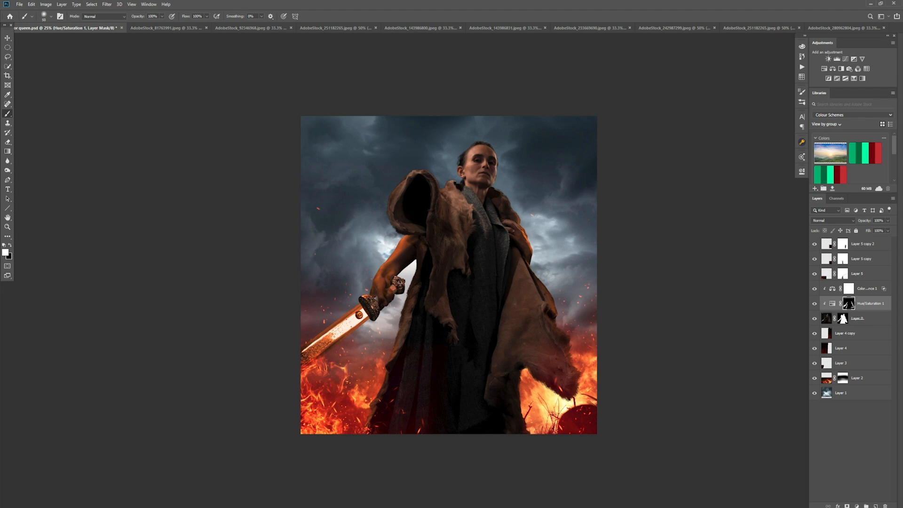
Step: Split the shadow end of the Hue/Saturation layer's Underlying Layer blending range so the orange fades from dark areas
double_click(876, 318)
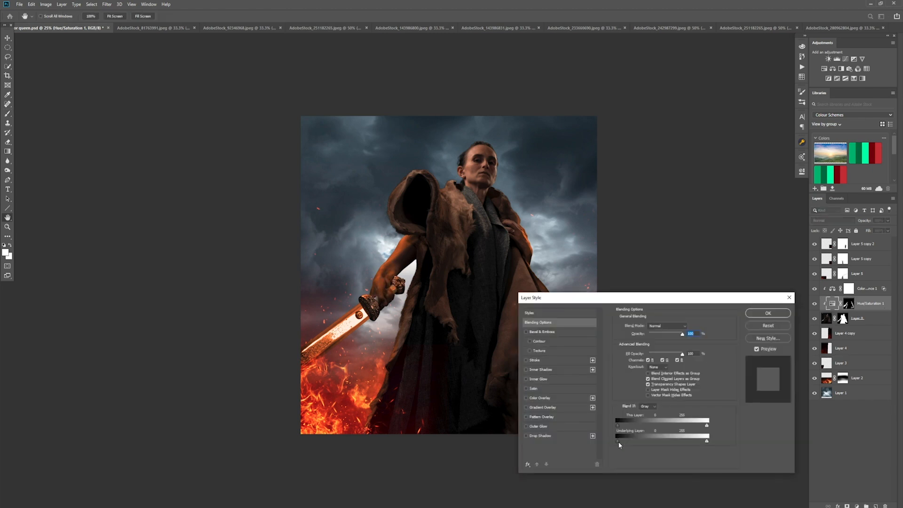
left_click_drag(694, 443, 693, 443)
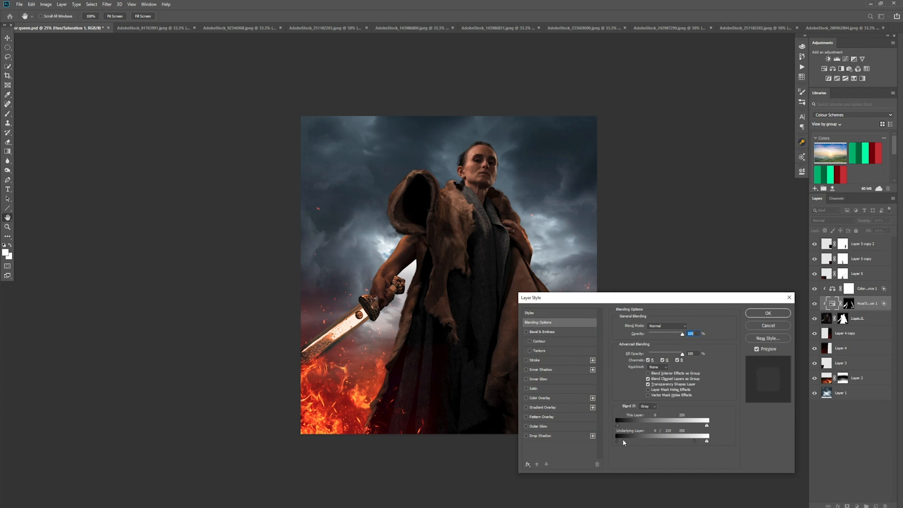
key("Return")
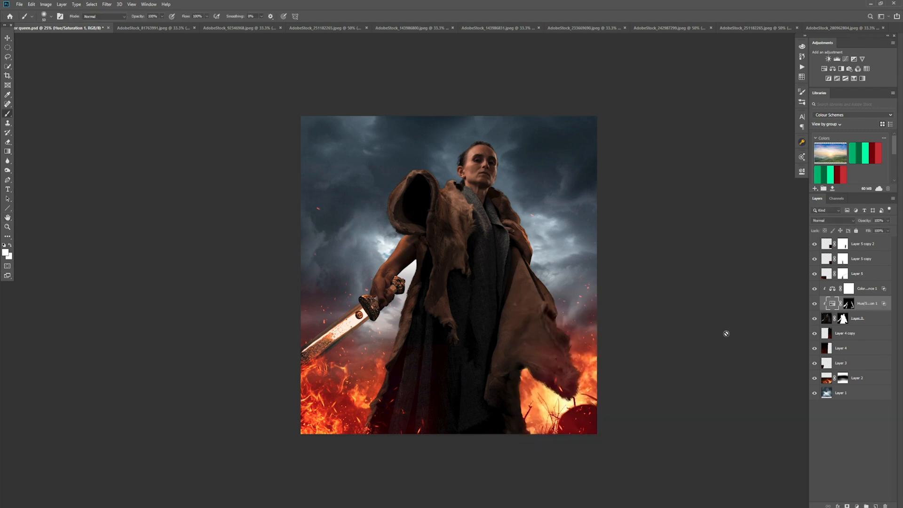
Step: Paint more orange glow over the lower cloak on the Hue/Saturation mask with varying brush sizes, and save the document
left_click(849, 303)
key("bracketright")
key("bracketright")
key("bracketright")
key("bracketright")
key("bracketright")
key("bracketright")
key("bracketright")
key("bracketright")
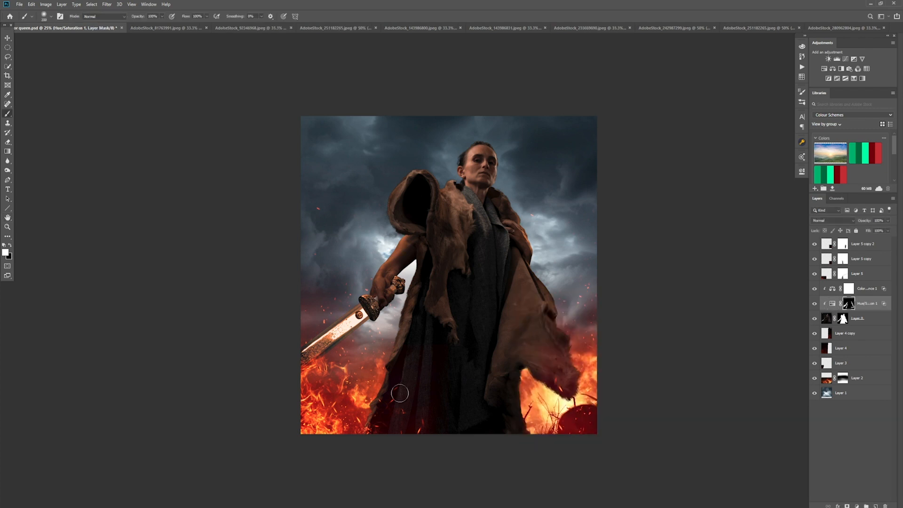
key("bracketleft")
key("bracketleft")
key("bracketleft")
key("bracketleft")
key("bracketleft")
key("bracketleft")
key("bracketleft")
key("bracketleft")
key("bracketleft")
key("bracketleft")
key("bracketleft")
key("bracketleft")
key("ctrl+s")
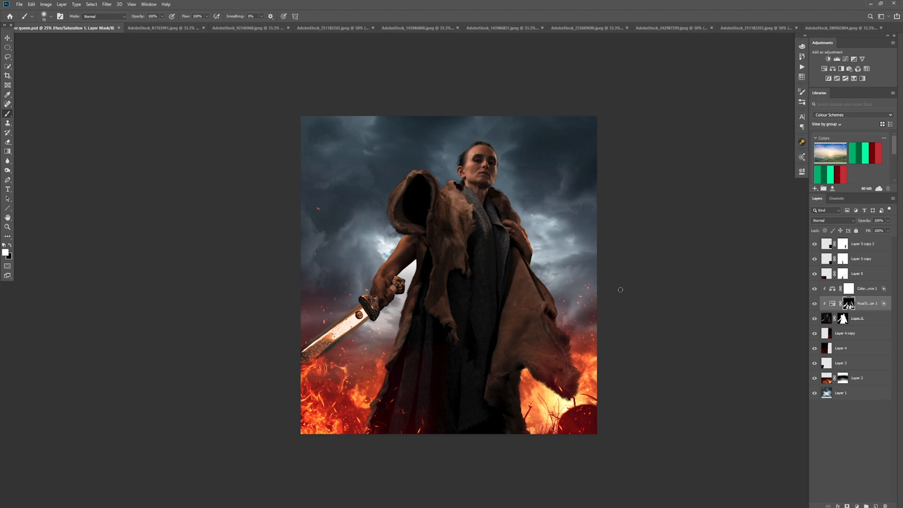
Step: Look through the open ember and fire stock images for more sparks to add
left_click(278, 32)
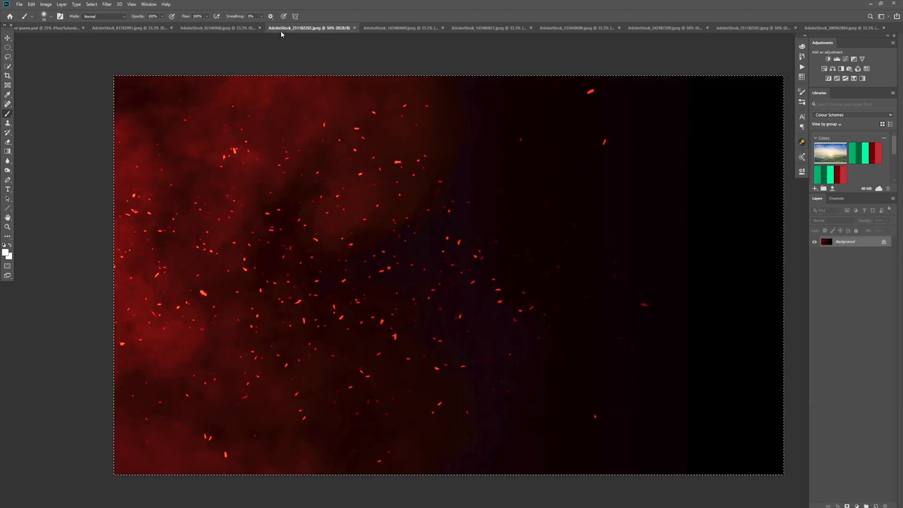
left_click(464, 32)
left_click(554, 29)
left_click(728, 31)
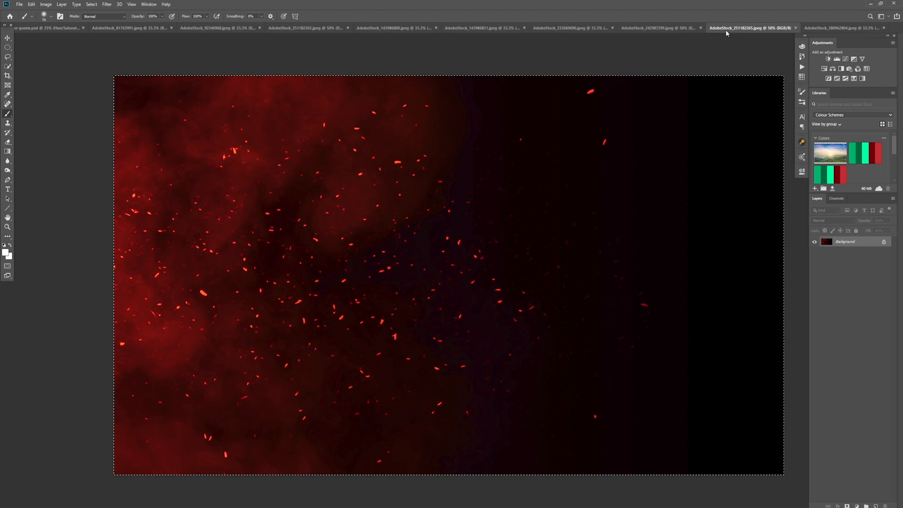
left_click(250, 32)
left_click(339, 30)
left_click(785, 31)
left_click(821, 32)
left_click(590, 30)
left_click(635, 29)
left_click(416, 31)
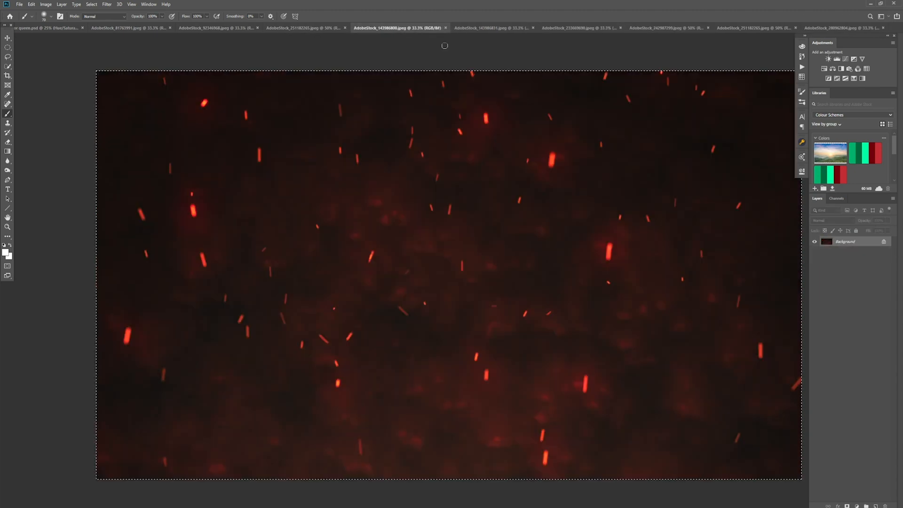
Step: Paste the ember image AdobeStock_143986831 into the composite behind the woman and set its blend mode to Screen
left_click(483, 32)
left_click(52, 28)
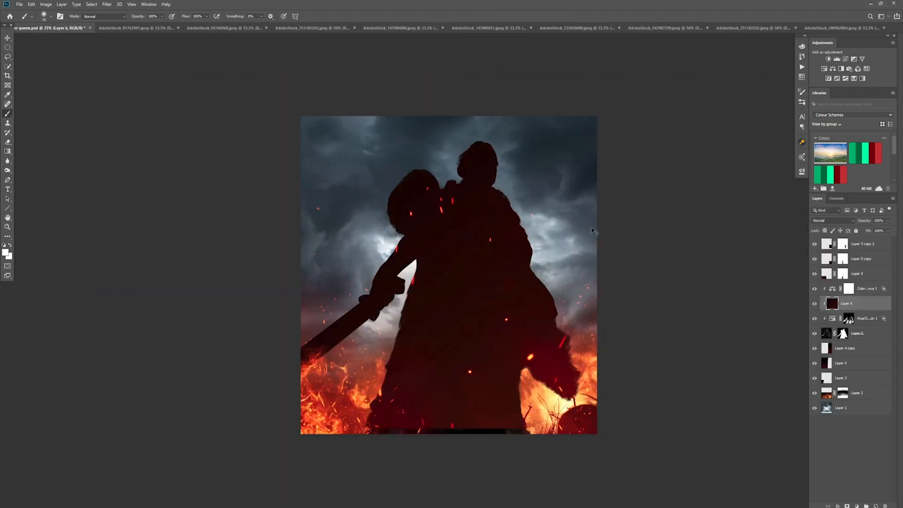
left_click(863, 334)
key("ctrl+v")
left_click(833, 221)
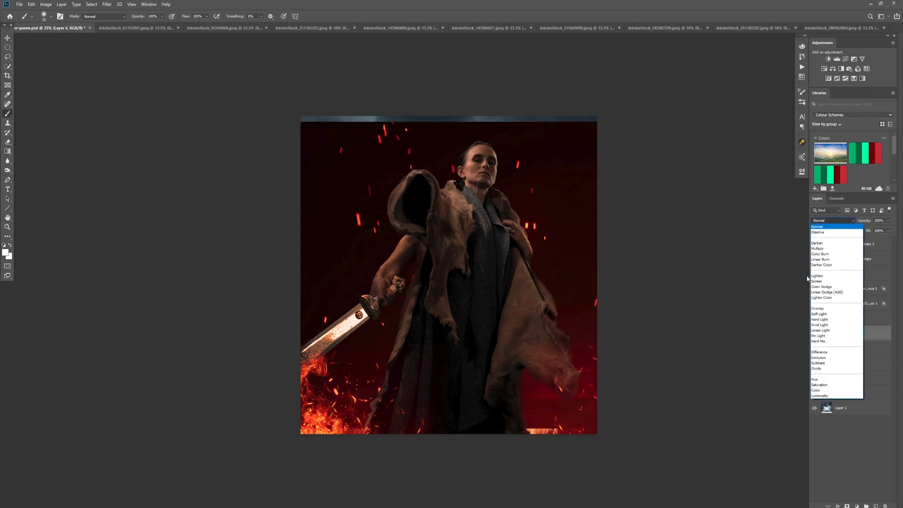
left_click(818, 282)
Step: Resize and position the ember layer over the lower half of the image, and bring it to the top of the layer stack
key("ctrl+t")
left_click_drag(301, 121, 574, 281)
left_click_drag(643, 343, 382, 244)
left_click_drag(572, 329, 625, 361)
mouse_move(542, 344)
left_mouse_down()
mouse_move(530, 339)
mouse_move(530, 392)
mouse_move(458, 294)
mouse_move(447, 364)
mouse_move(555, 329)
mouse_move(520, 350)
mouse_move(544, 336)
left_mouse_up()
key("Return")
key("ctrl+shift+bracketright")
key("b")
key("v")
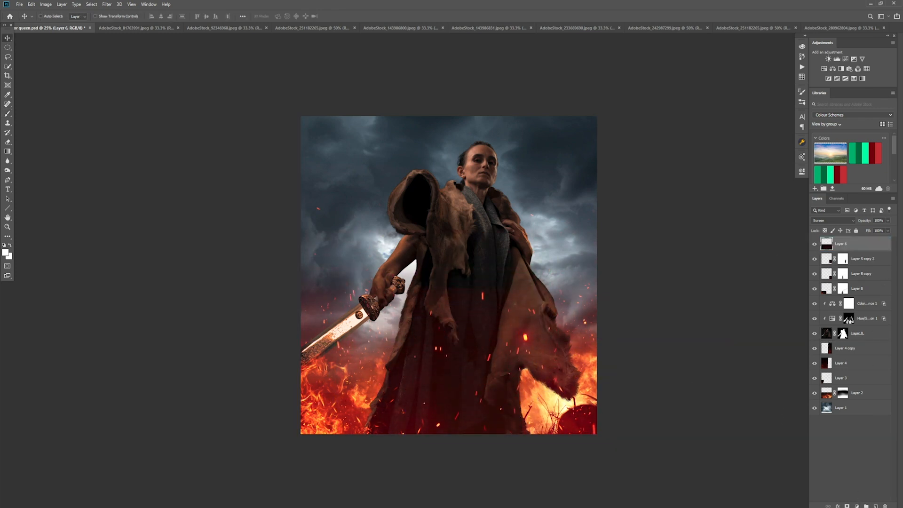
Step: Add a mask to the ember layer, fade out its hard upper edge with a black brush, and save the document
left_click(847, 506)
key("b")
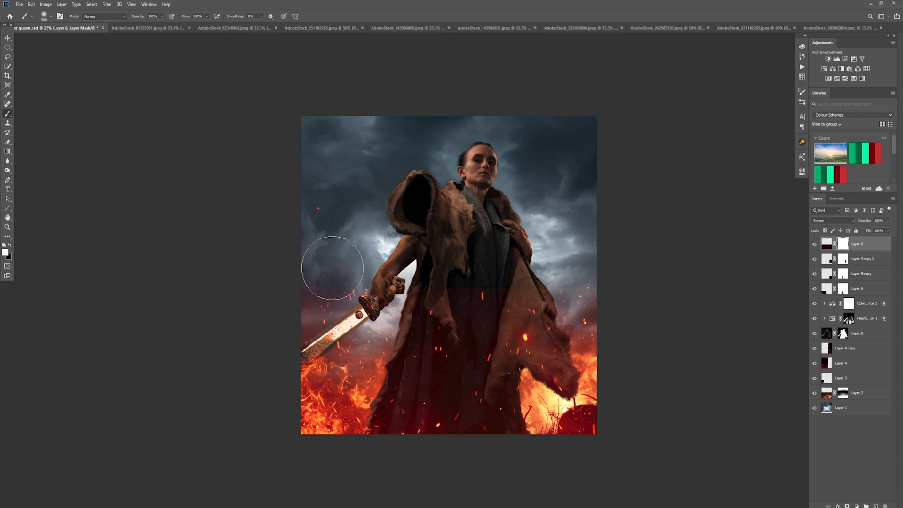
key("x")
left_click_drag(332, 267, 500, 258)
key("bracketleft")
key("bracketleft")
key("bracketleft")
key("bracketleft")
key("bracketleft")
key("bracketleft")
key("bracketleft")
key("bracketleft")
key("bracketleft")
key("bracketleft")
key("bracketleft")
key("bracketleft")
key("bracketleft")
key("bracketleft")
key("x")
key("ctrl+s")
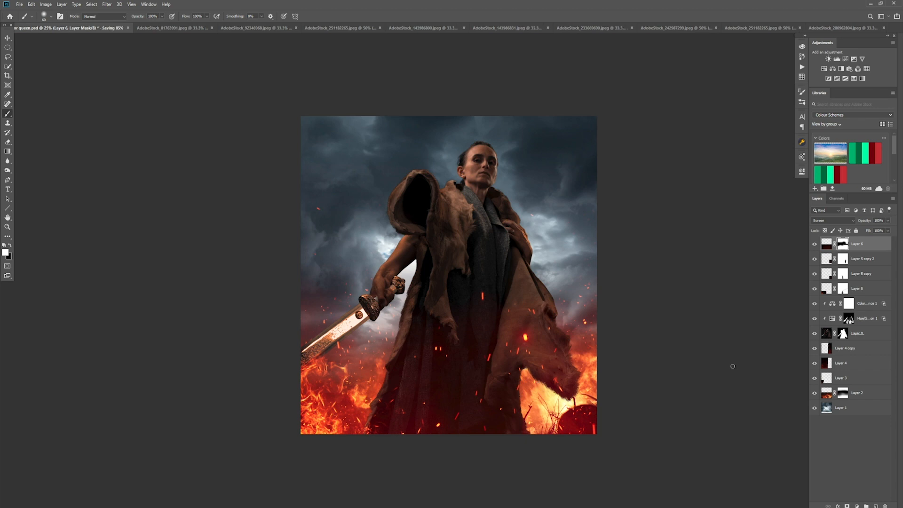
Step: Compare the open ember and fire stock images with the sheet of isolated flames, and get the Lasso tool ready there
left_click(835, 29)
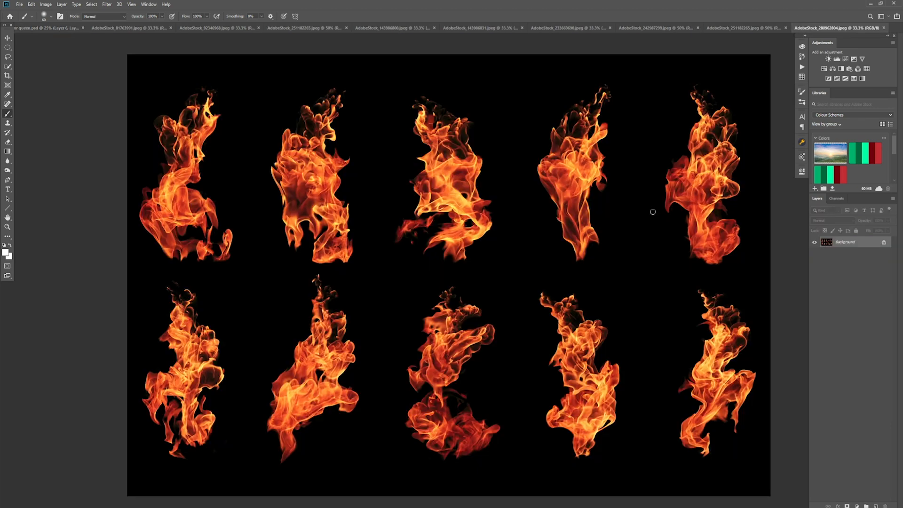
left_click(499, 31)
left_click(605, 30)
left_click(820, 29)
key("l")
left_click(395, 30)
left_click(484, 30)
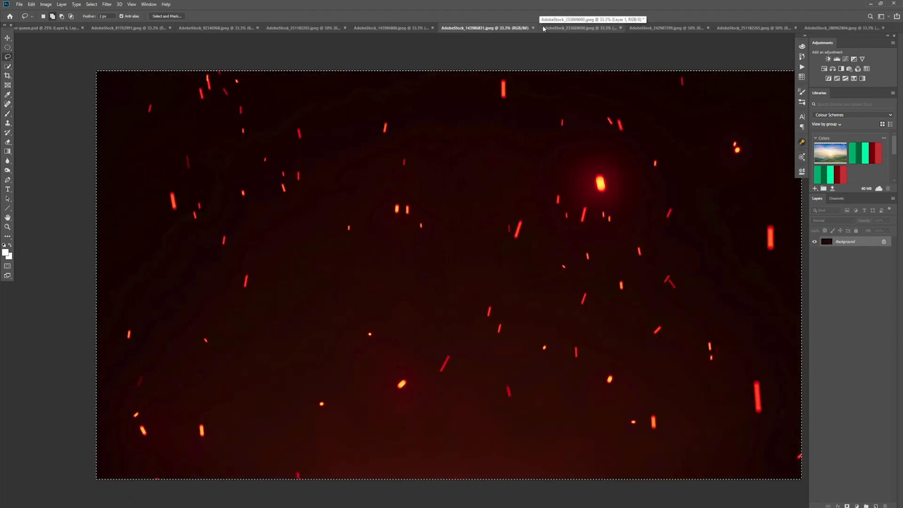
left_click(550, 29)
left_click(835, 28)
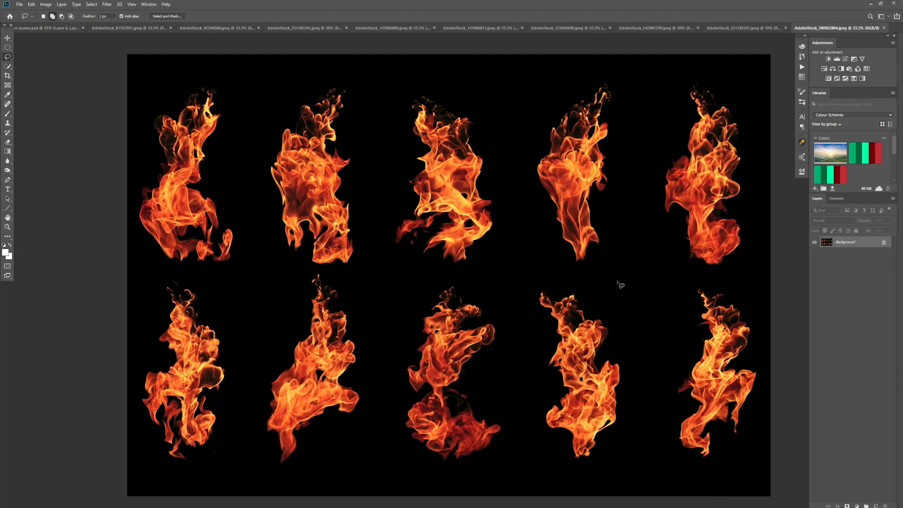
Step: Cut out one isolated flame with the Lasso, bring it into the composite, and set its blend mode to Screen
mouse_move(618, 282)
left_mouse_down()
mouse_move(591, 65)
mouse_move(625, 262)
mouse_move(635, 255)
mouse_move(268, 282)
mouse_move(329, 301)
left_mouse_up()
key("v")
key("shift+alt+s")
left_click_drag(349, 352, 312, 404)
Step: Rotate, resize and position the new flame along the lower edge of the image beneath the cloak
key("ctrl+t")
left_click_drag(371, 297, 465, 150)
left_click_drag(340, 339, 369, 480)
left_click_drag(447, 273, 283, 299)
left_click_drag(314, 342, 485, 359)
left_click_drag(748, 435, 533, 285)
left_click_drag(620, 425, 504, 401)
left_click_drag(461, 250, 420, 284)
left_click_drag(561, 369, 590, 432)
key("Return")
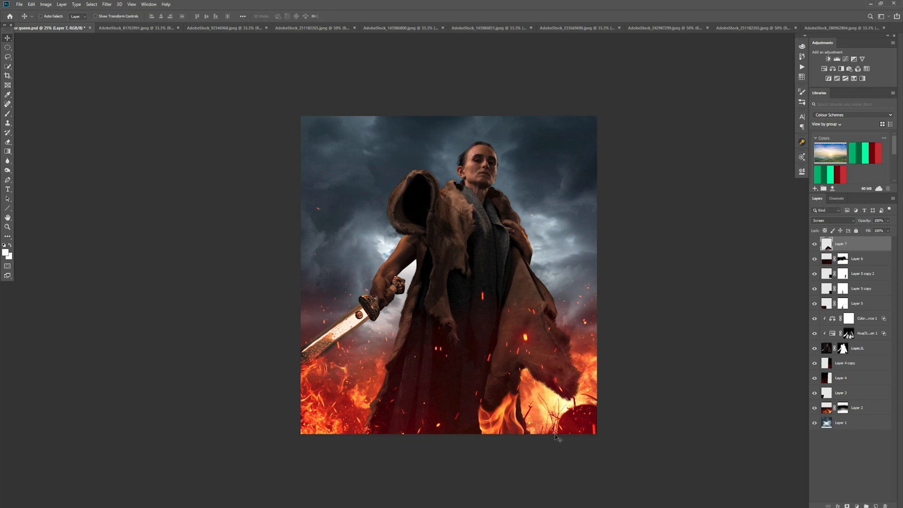
Step: Duplicate the flame layer and rotate and position the copy along the lower edge, in front of the base of her robe
key("ctrl+j")
left_click_drag(493, 437, 363, 450)
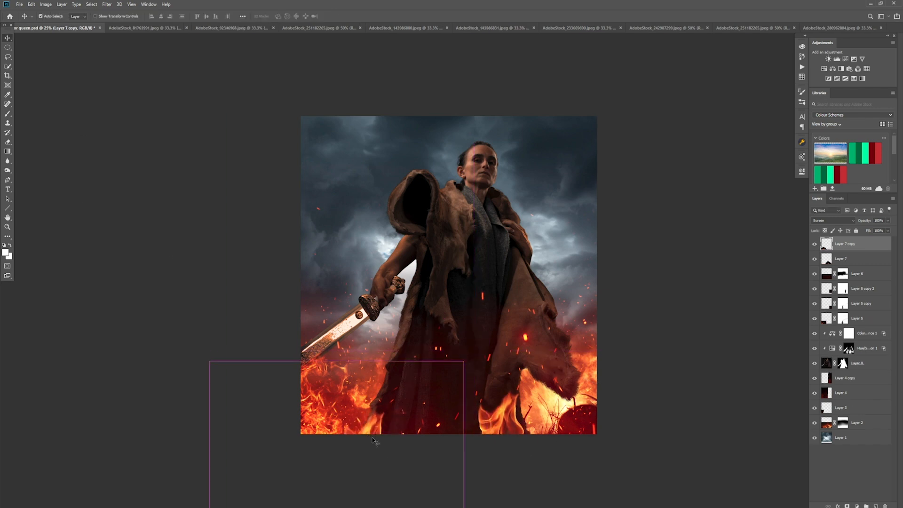
key("ctrl+t")
left_click_drag(483, 367, 169, 316)
left_click_drag(348, 451, 356, 414)
left_click_drag(503, 341, 346, 329)
left_click_drag(357, 411, 372, 433)
key("Return")
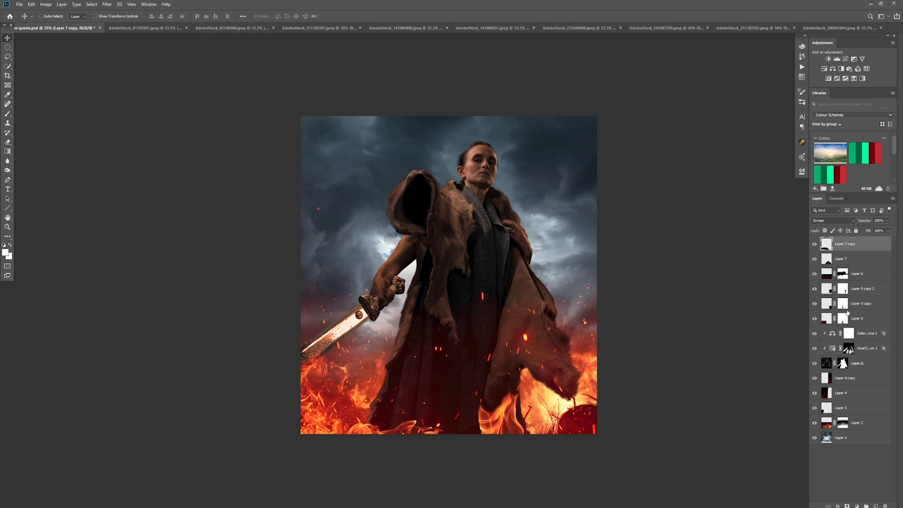
Step: Check the blending options of the woman's Hue/Saturation adjustment and slightly lower its opacity
double_click(885, 349)
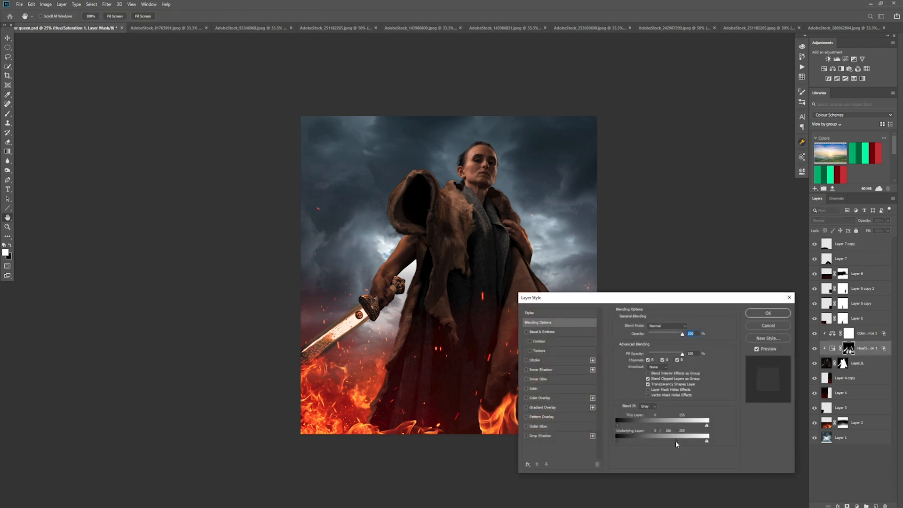
left_click(779, 311)
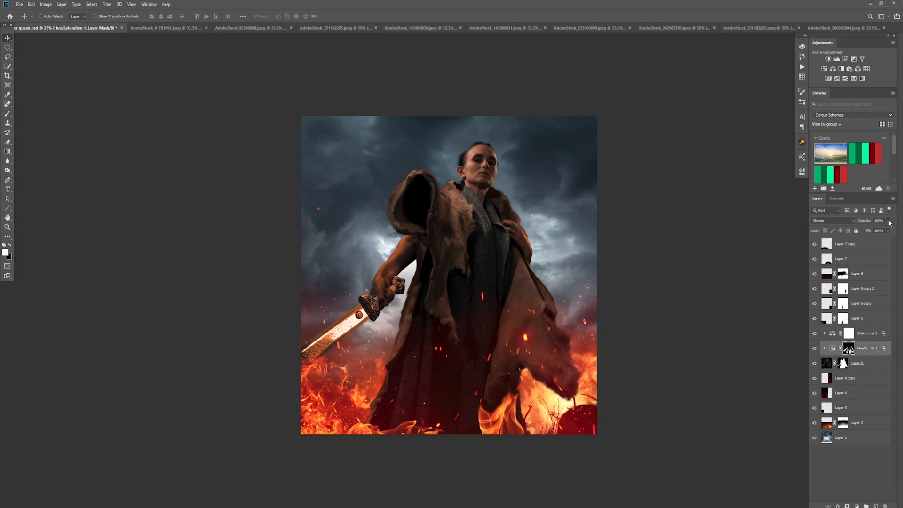
left_click(888, 221)
left_click_drag(889, 229, 879, 229)
left_click(876, 245)
left_click(845, 59)
left_click_drag(747, 246, 748, 246)
key("ctrl+z")
key("ctrl+z")
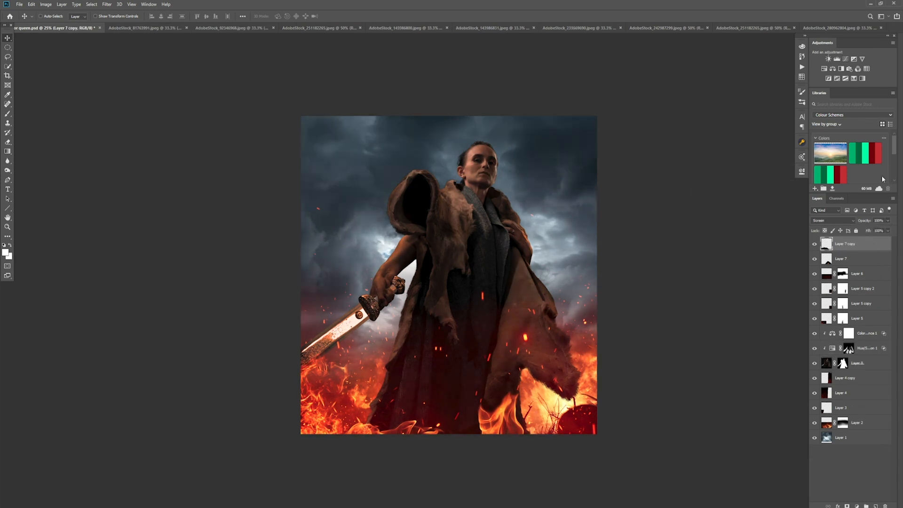
Step: Add a Gradient Map adjustment at the top of the layer stack and choose a preset gradient for it
left_click(862, 79)
left_click(720, 196)
left_click(443, 143)
left_click(552, 135)
left_click(781, 168)
Step: Set the Gradient Map layer's blend mode to Luminosity, reduce its opacity, and save the document
left_click(832, 221)
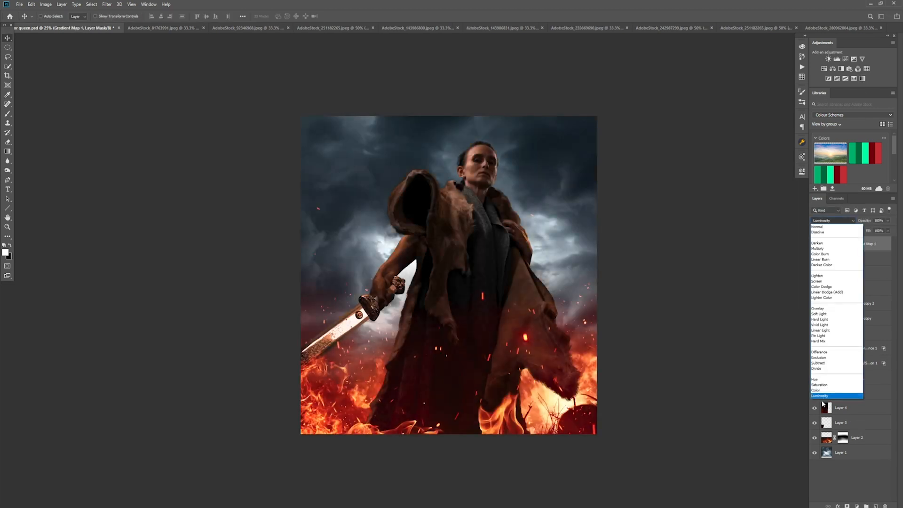
left_click(825, 405)
left_click(888, 221)
left_click_drag(890, 230, 859, 233)
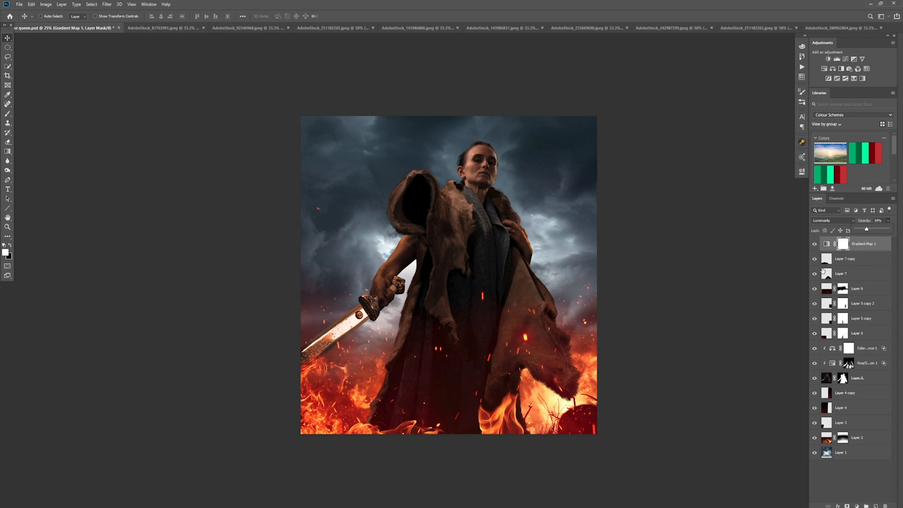
key("ctrl+s")
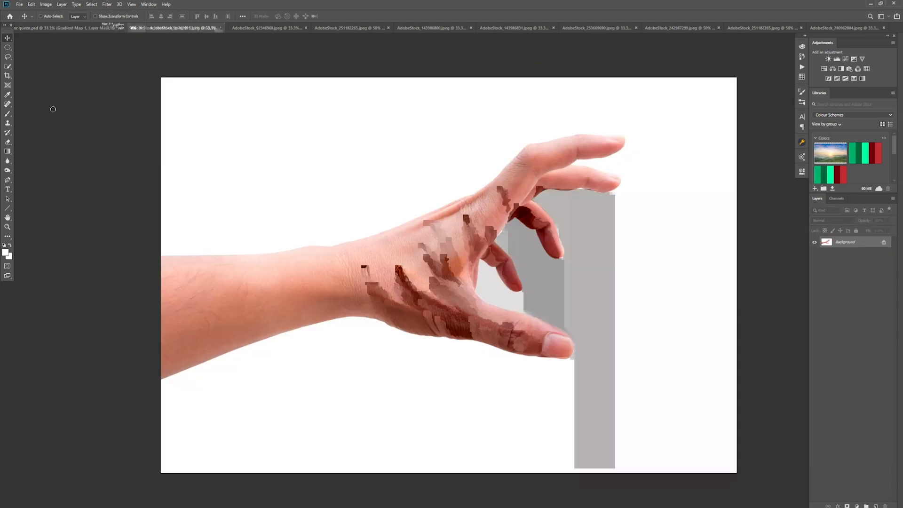
Step: Try to trace the outline of the arm and thumb in the hand photo with the Pen tool
key("p")
key("ctrl+plus")
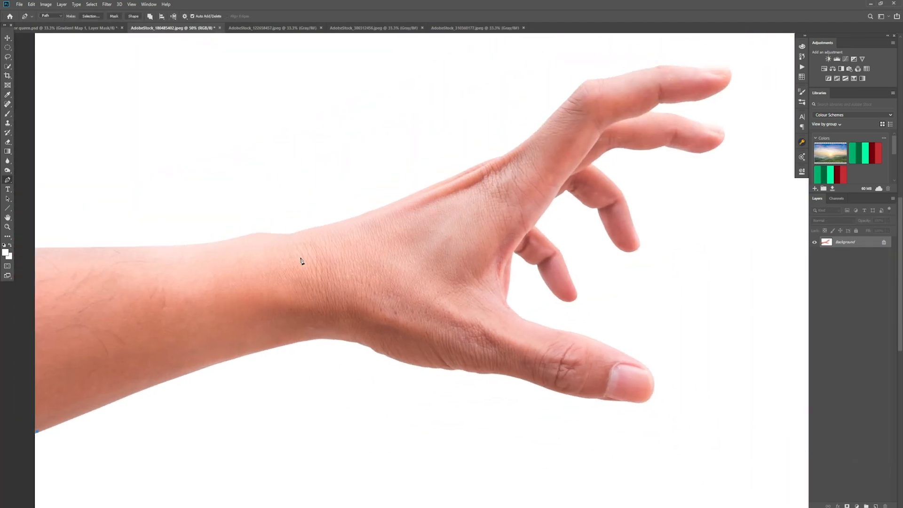
left_click(281, 345)
left_click_drag(338, 335, 354, 334)
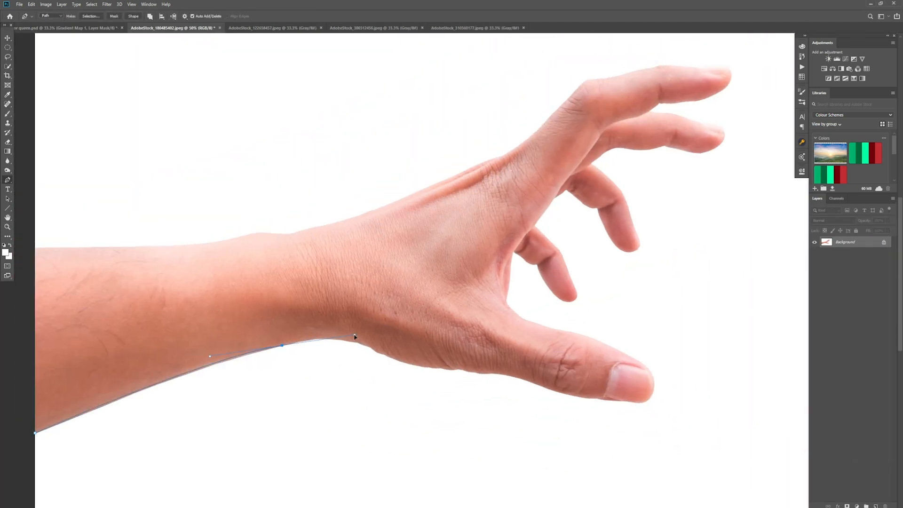
key("ctrl+z")
key("ctrl+z")
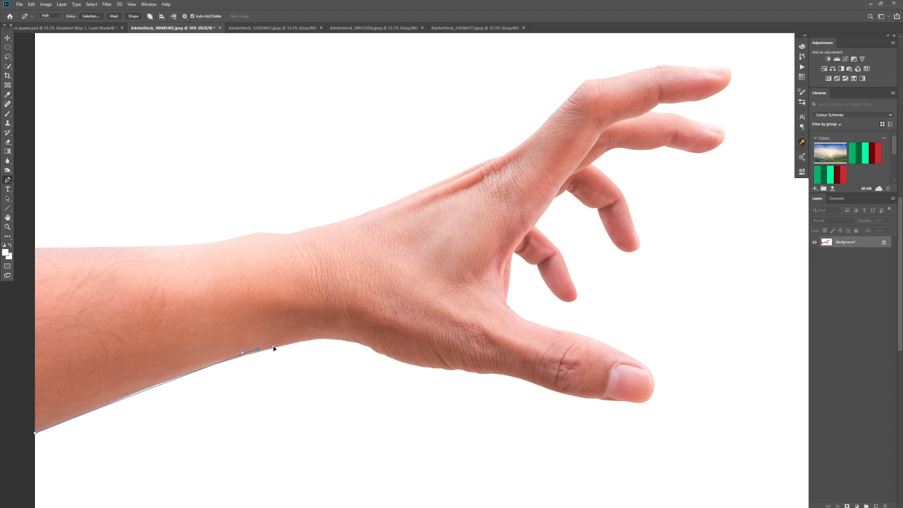
left_click_drag(189, 370, 250, 351)
left_click(298, 340)
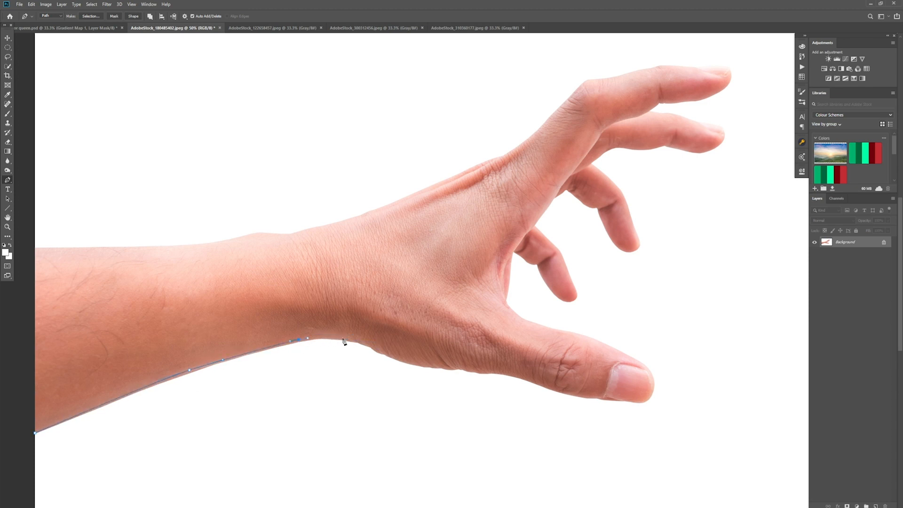
left_click_drag(342, 338, 354, 340)
left_click_drag(364, 345, 418, 366)
left_click_drag(430, 366, 488, 374)
left_click(447, 370)
left_click(588, 397)
left_click(621, 400)
left_click(640, 403)
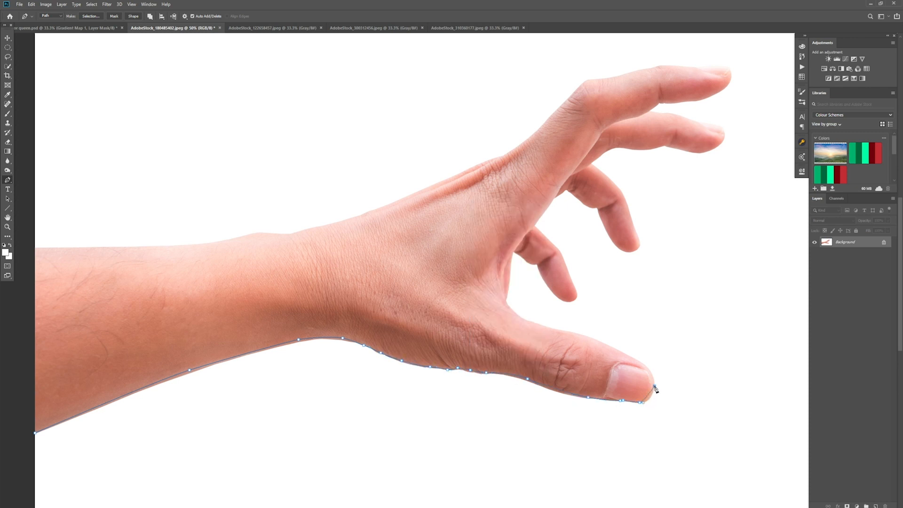
left_click_drag(654, 386, 653, 378)
left_click(637, 363)
left_click_drag(586, 337, 550, 328)
key("Escape")
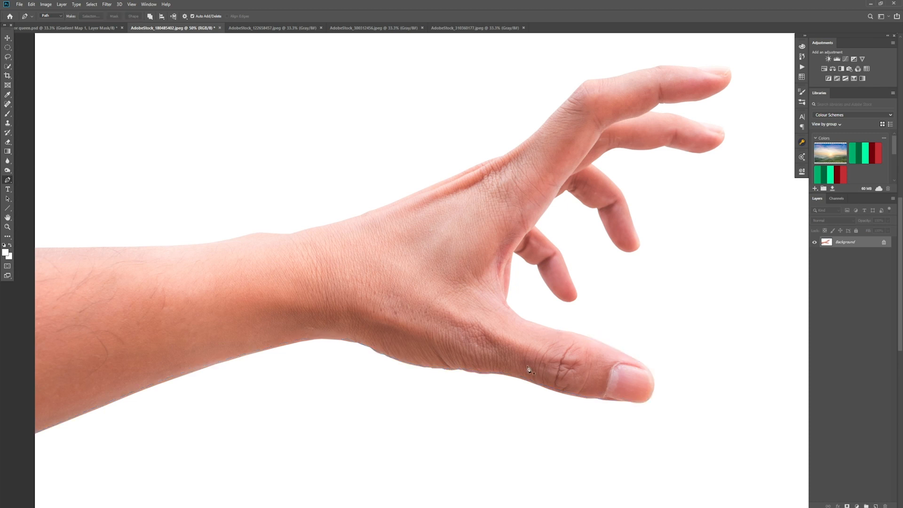
Step: Select the white background around the hand with Color Range
left_click(91, 4)
left_click(104, 80)
left_click_drag(155, 239, 151, 239)
left_click(251, 210)
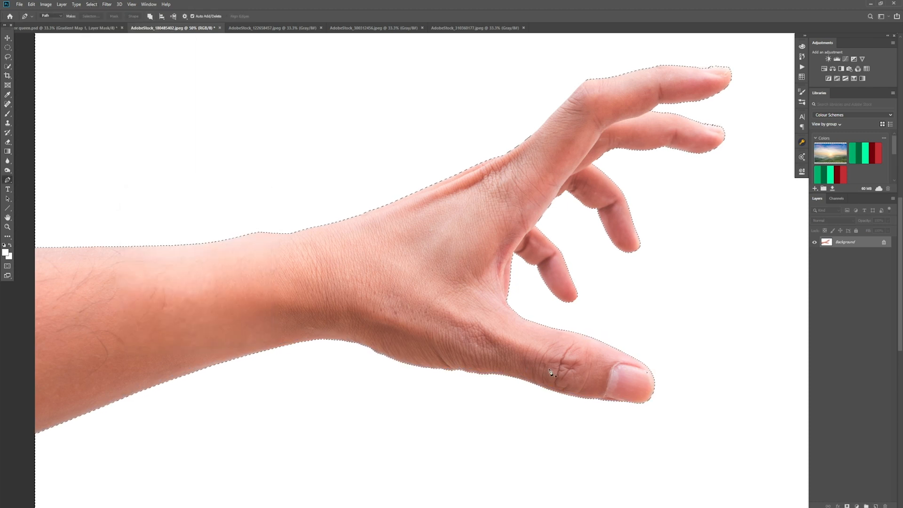
Step: Refine the background selection in Select and Mask with Smooth 2 and Shift Edge -18%
left_click(91, 4)
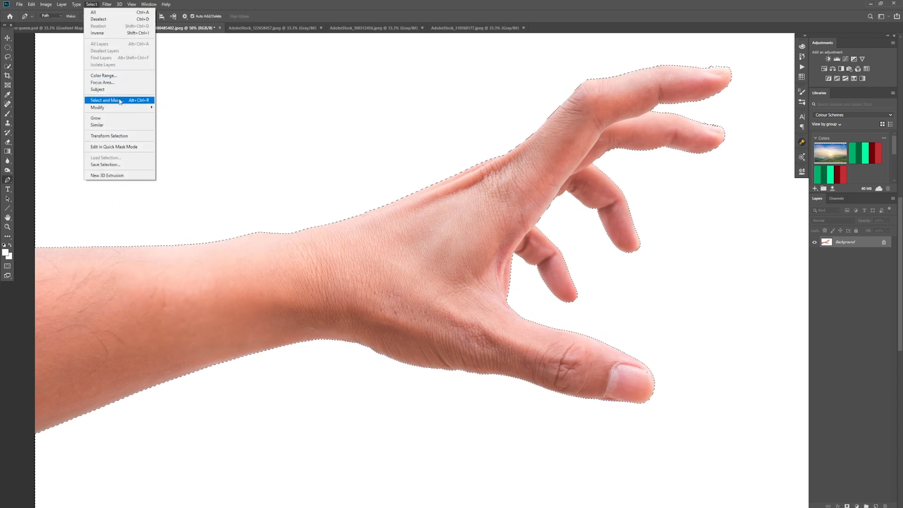
left_click(120, 101)
left_click_drag(847, 262, 841, 264)
left_click_drag(806, 201, 808, 206)
left_click_drag(805, 140, 810, 143)
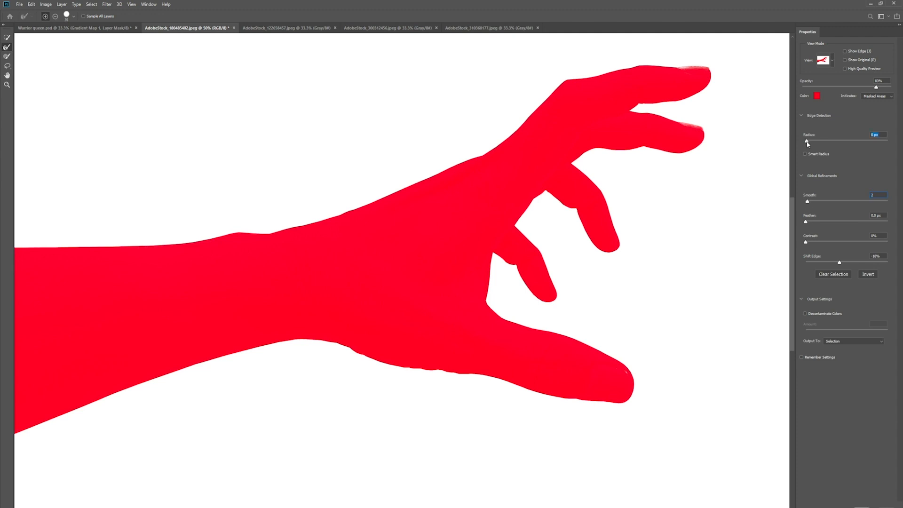
left_click(859, 501)
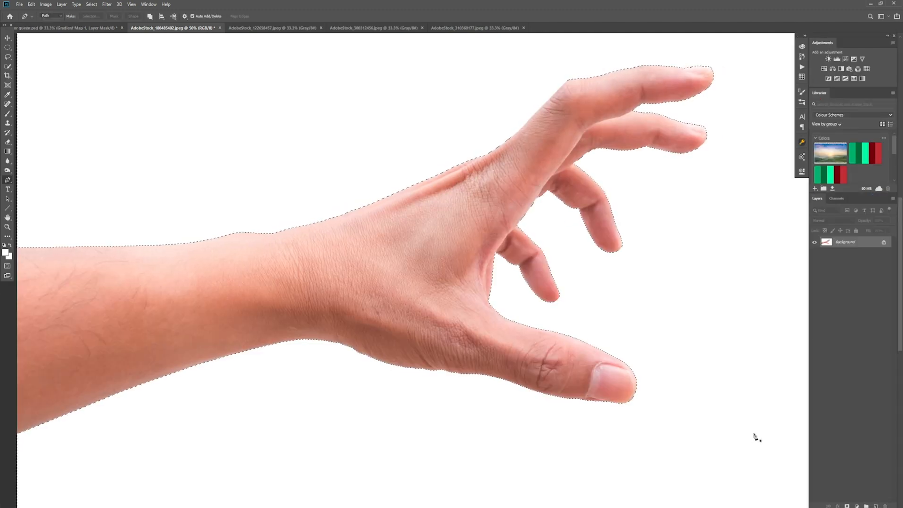
Step: Unlock the Background layer, delete the selected white background around the hand, and deselect
key("Delete")
key("Escape")
left_click(884, 242)
key("Delete")
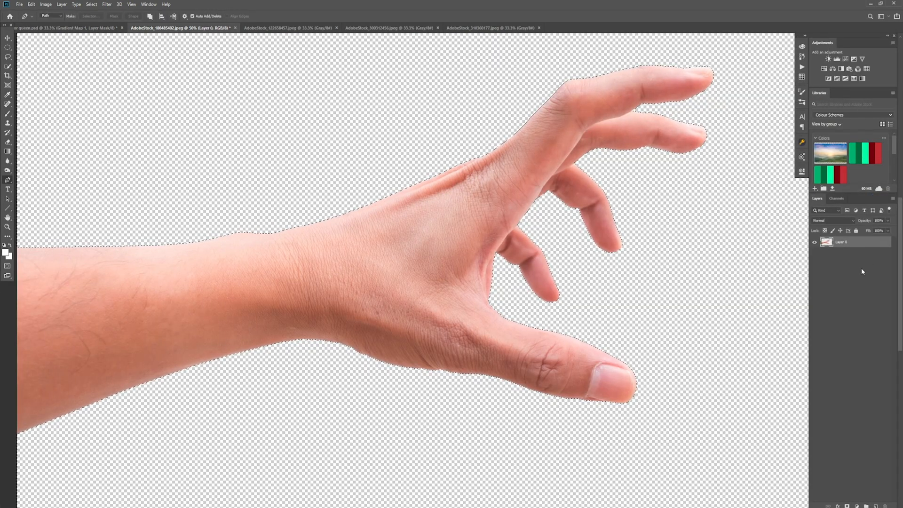
key("ctrl+d")
key("v")
left_click_drag(310, 268, 353, 316)
key("Delete")
left_click(207, 28)
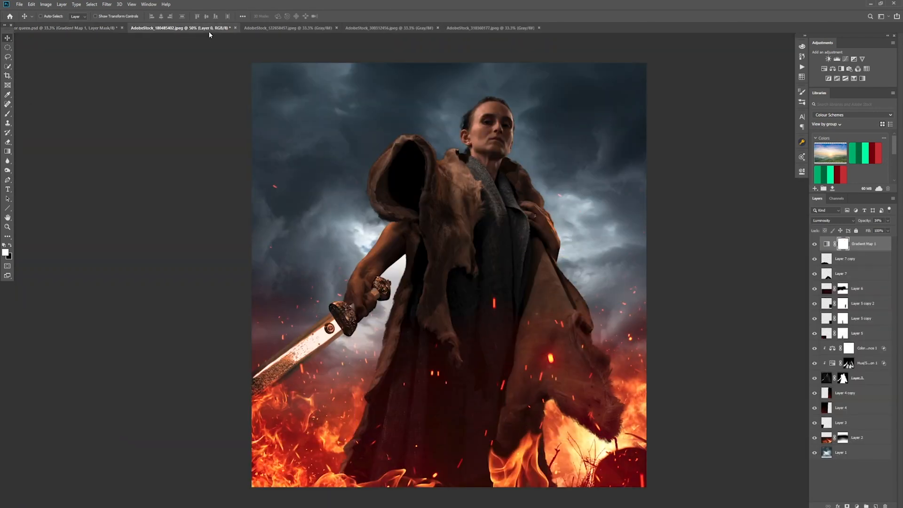
Step: Rotate the cut-out hand upright with the fingers pointing up, scale it down, and centre it on the canvas
key("ctrl+t")
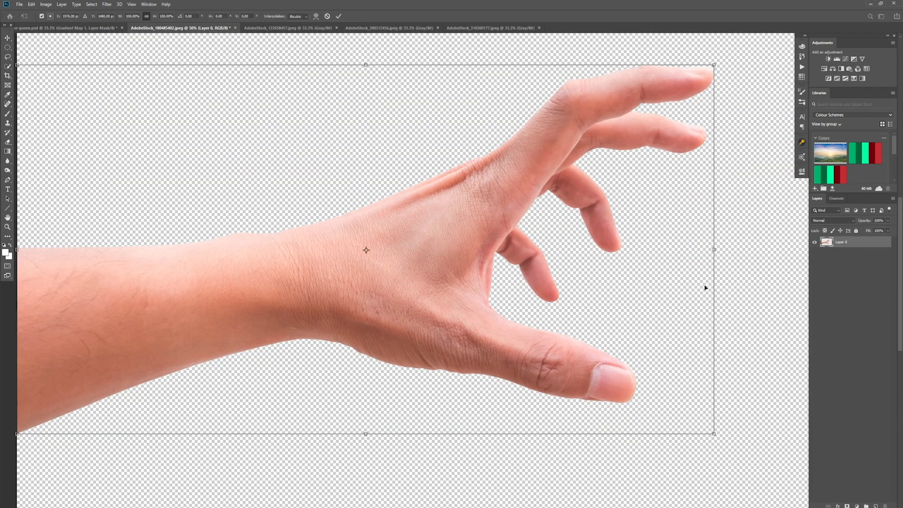
left_click_drag(712, 62, 277, 141)
key("Return")
key("ctrl+minus")
key("ctrl+t")
left_click_drag(377, 233, 521, 200)
key("Return")
Step: Copy the dark rock texture AdobeStock_122658457 into the hand document and clip it to the hand layer
left_click(391, 28)
left_click(289, 28)
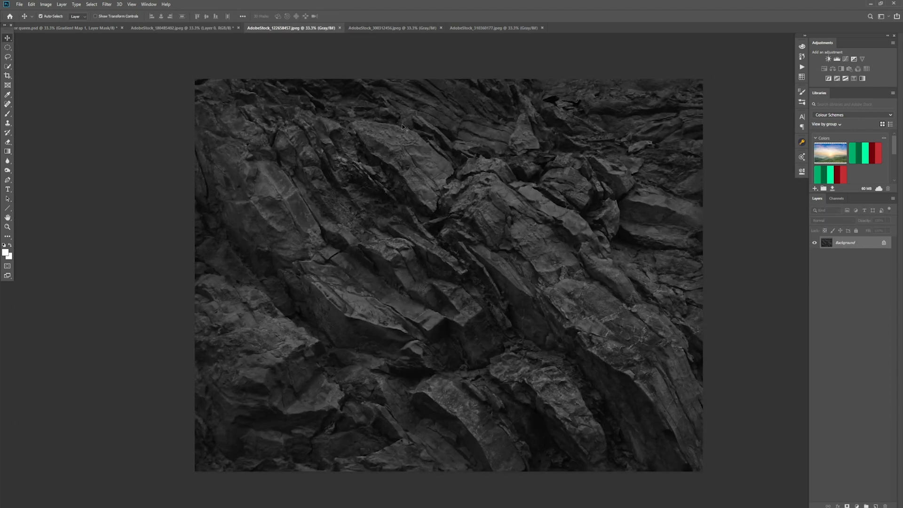
key("ctrl+a")
key("ctrl+c")
left_click(174, 29)
key("ctrl+v")
left_click(826, 247, "alt")
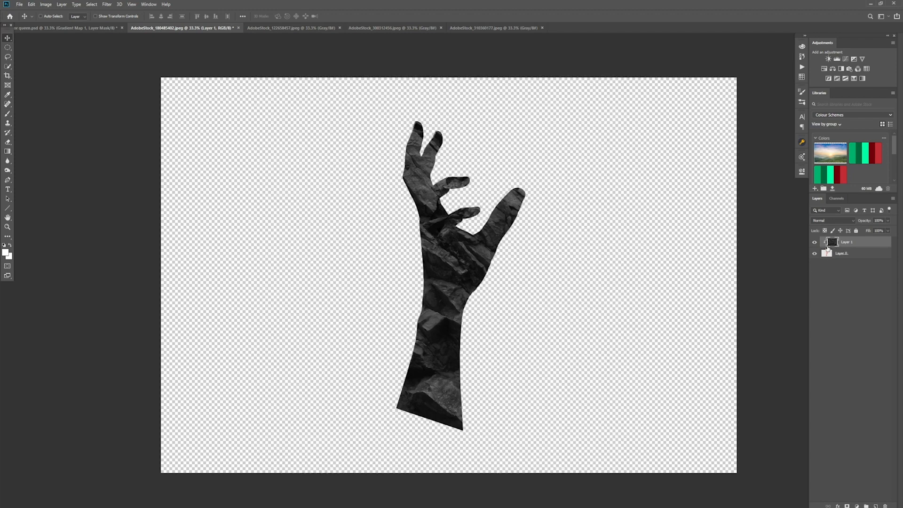
Step: Scale down and rotate the dark rock texture so that it covers the forearm up to the wrist
key("ctrl+t")
left_click_drag(703, 471, 414, 273)
left_click_drag(369, 306, 374, 303)
left_click_drag(362, 221, 415, 418)
left_click_drag(492, 268, 435, 369)
left_click_drag(412, 319, 268, 293)
left_click_drag(303, 348, 417, 311)
left_click_drag(404, 271, 435, 326)
left_click_drag(444, 365, 423, 343)
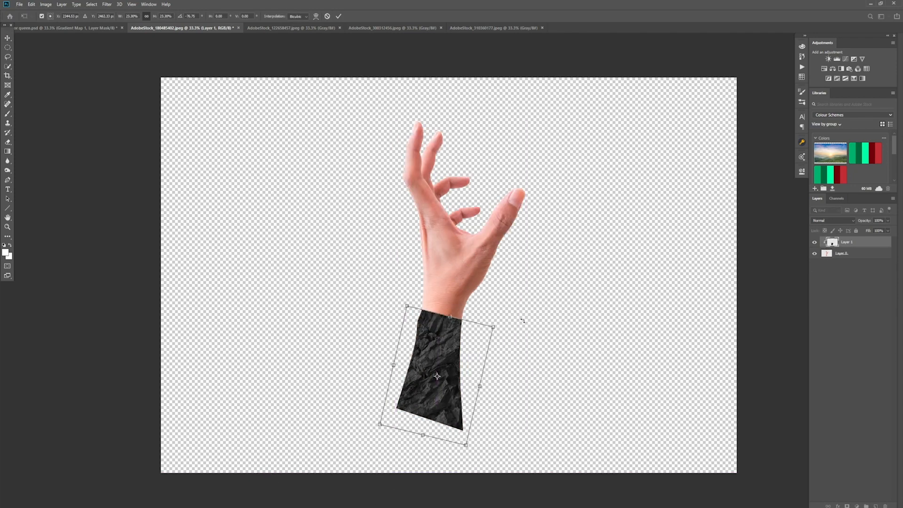
left_click_drag(522, 320, 513, 308)
left_click_drag(485, 316, 496, 302)
key("Return")
Step: Copy the lighter rock texture from the last open image into the hand document and clip it above the forearm texture
left_click(408, 29)
left_click(470, 29)
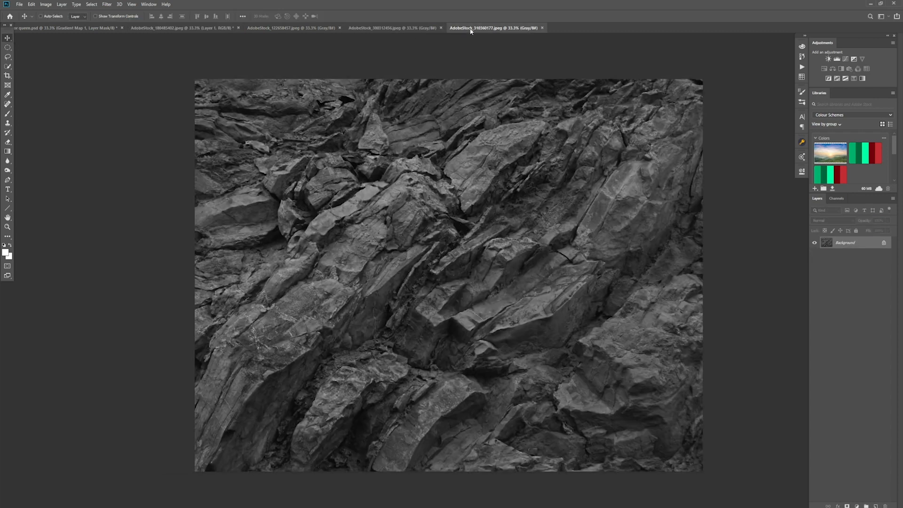
key("ctrl+a")
key("ctrl+c")
left_click(188, 28)
key("ctrl+v")
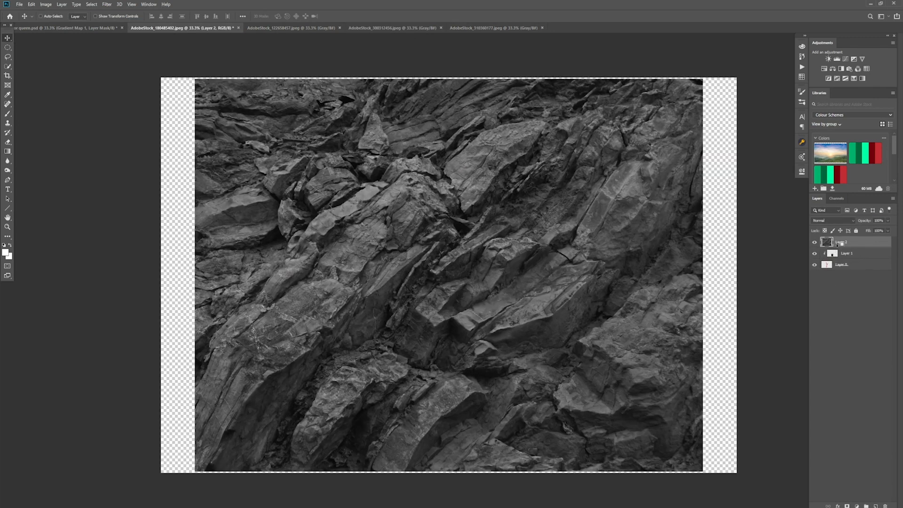
key("ctrl+alt+g")
Step: Scale down, rotate and position the lighter rock texture over the palm and fingers
key("ctrl+t")
key("ctrl+minus")
key("ctrl+minus")
left_click_drag(560, 196, 469, 256)
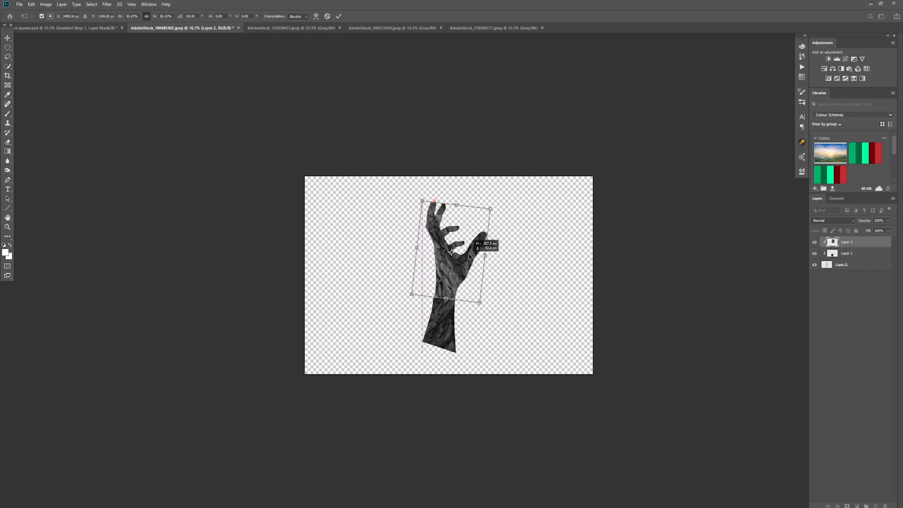
key("Return")
Step: Add a layer mask to each of the two rock texture layers and get the Brush ready on the upper mask
key("ctrl+plus")
key("ctrl+plus")
key("ctrl+plus")
key("b")
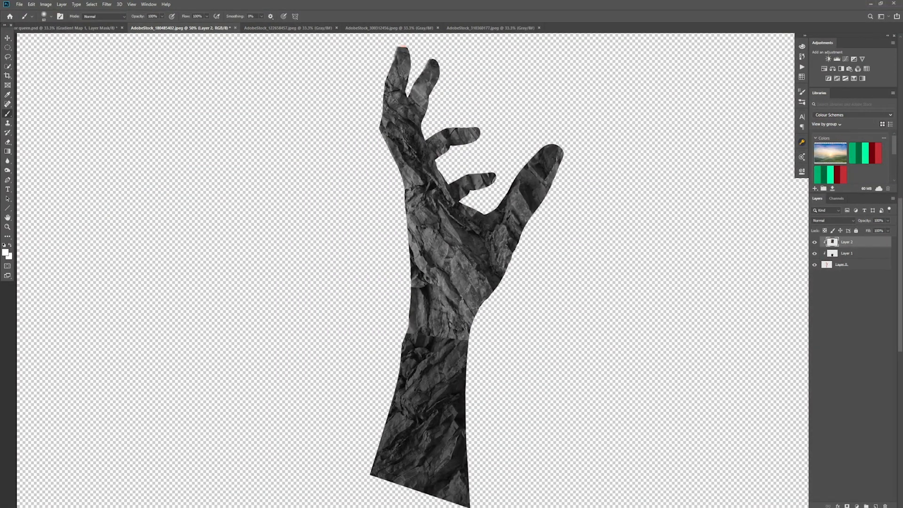
left_click(847, 506)
left_click(847, 253)
left_click(847, 505)
left_click(849, 242)
Step: Paint black on the upper texture's mask to blend the seam at the wrist, lowering the brush flow to 17%
key("x")
key("bracketright")
key("bracketright")
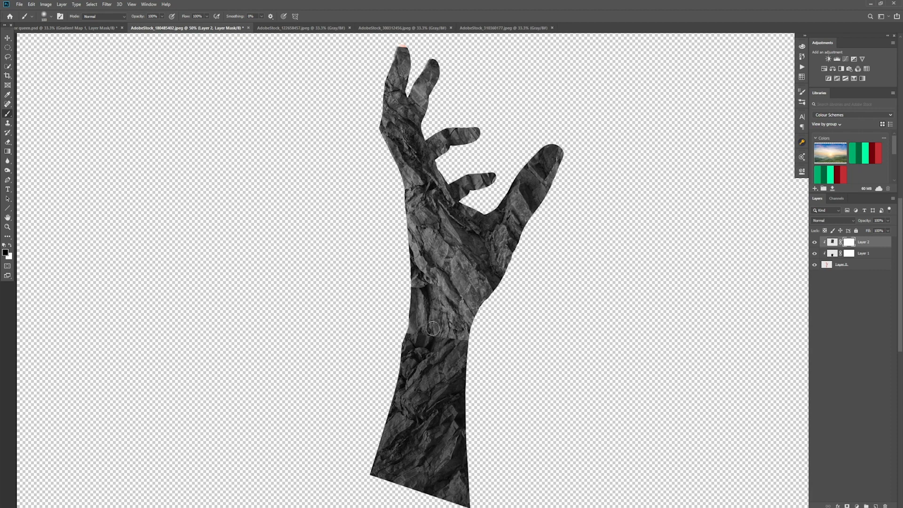
left_click_drag(424, 336, 444, 311)
left_click_drag(207, 16, 180, 24)
mouse_move(412, 335)
left_mouse_down()
mouse_move(466, 331)
mouse_move(425, 313)
mouse_move(464, 329)
left_mouse_up()
key("x")
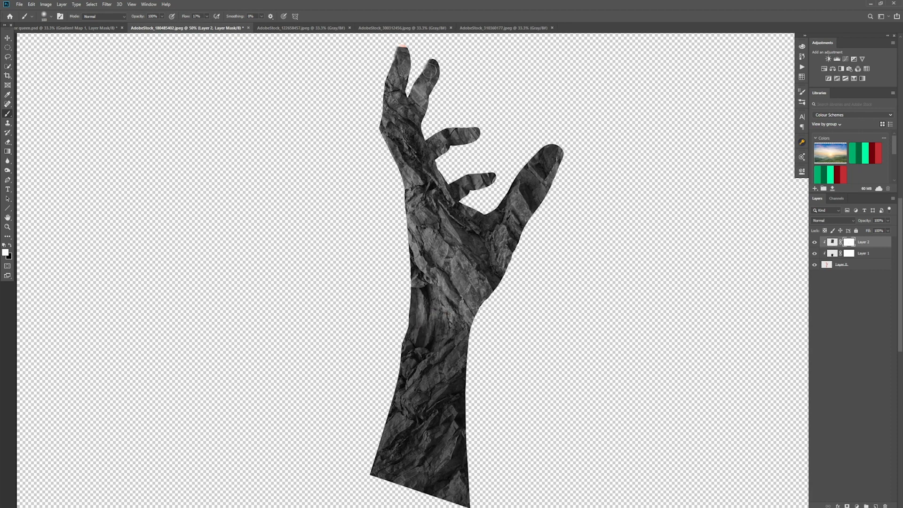
Step: Shift the upper rock texture to cover the fingertips, and clip a Curves adjustment above it that darkens the midtones
key("ctrl+t")
left_click_drag(484, 247, 480, 235)
key("Return")
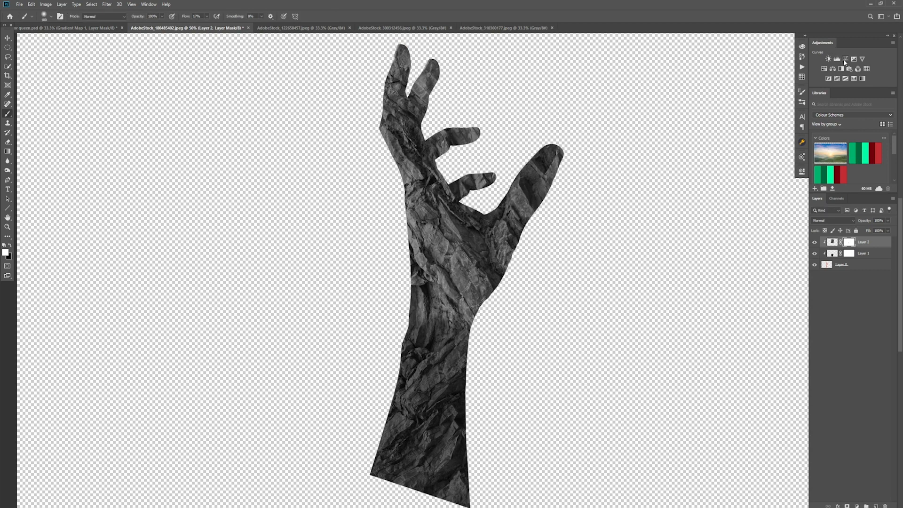
left_click(826, 242)
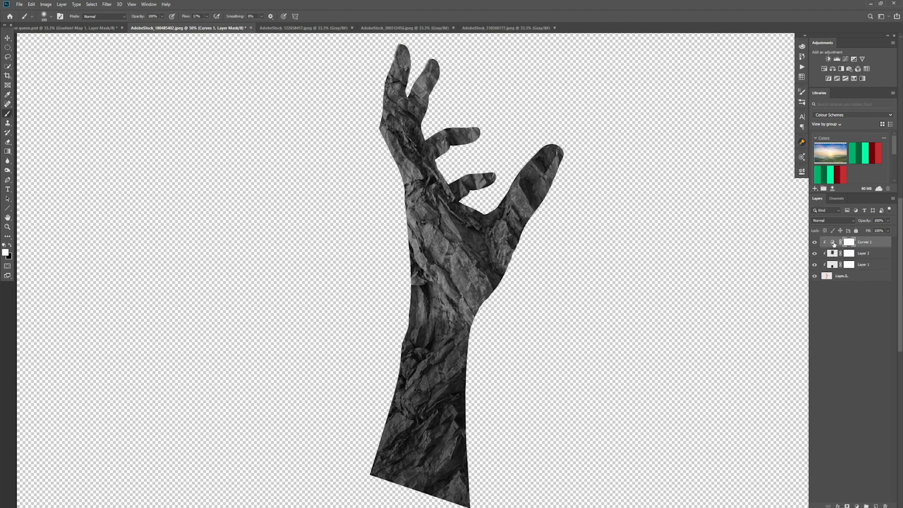
left_click_drag(751, 242, 751, 252)
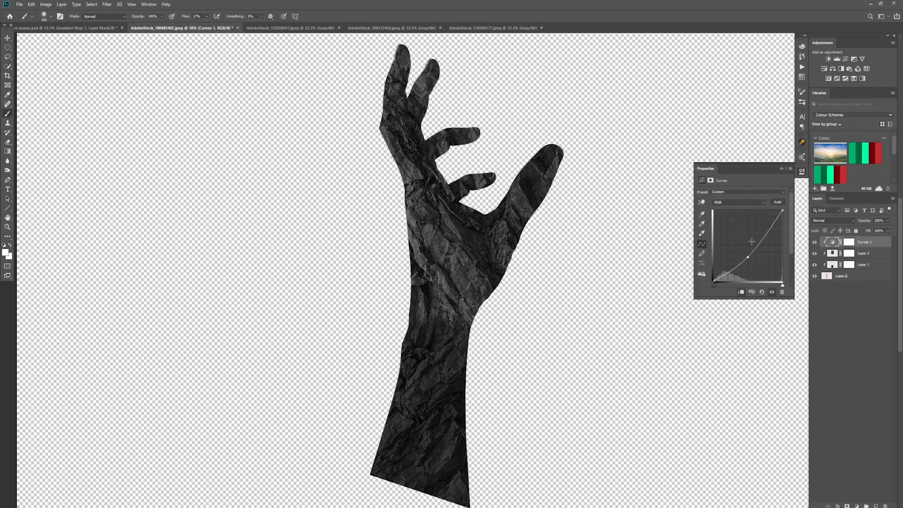
Step: Darken the upper rock texture layer with a Brightness/Contrast adjustment
left_click(832, 254)
left_click(46, 5)
mouse_move(57, 25)
left_click(134, 24)
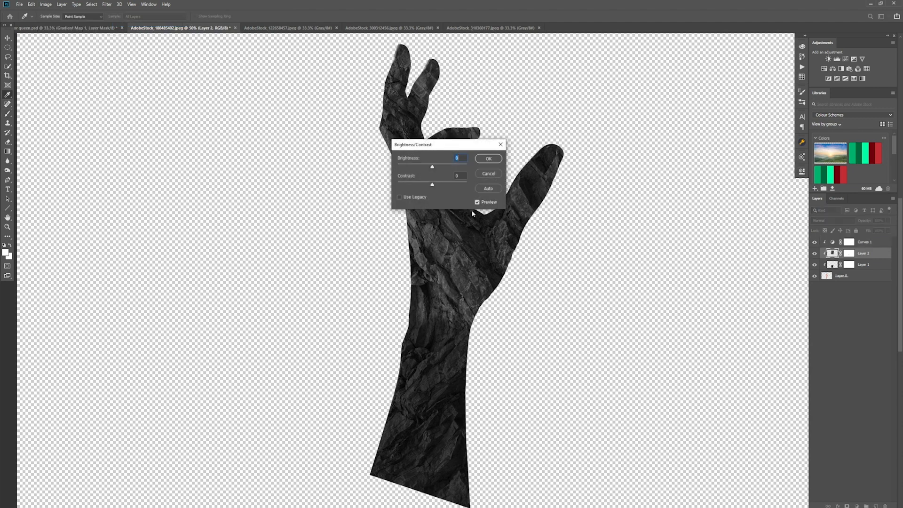
left_click_drag(432, 166, 444, 185)
left_click(488, 159)
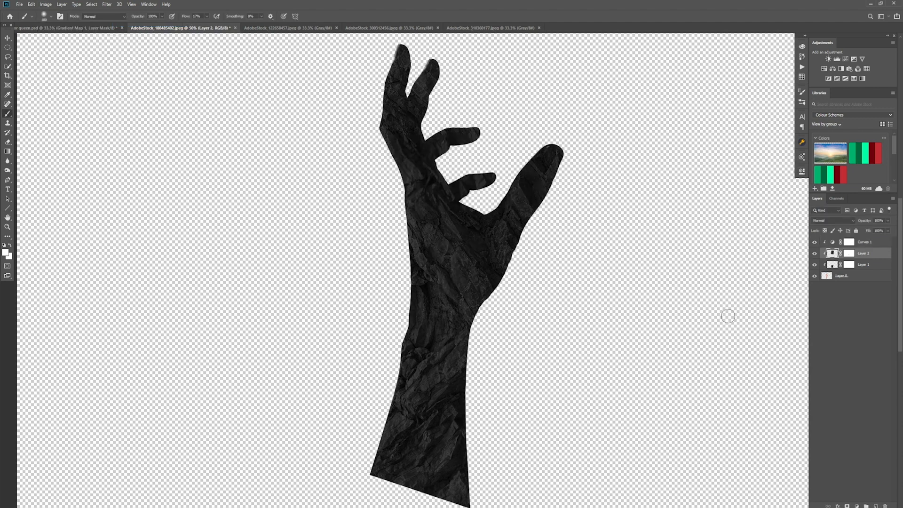
left_click(832, 220)
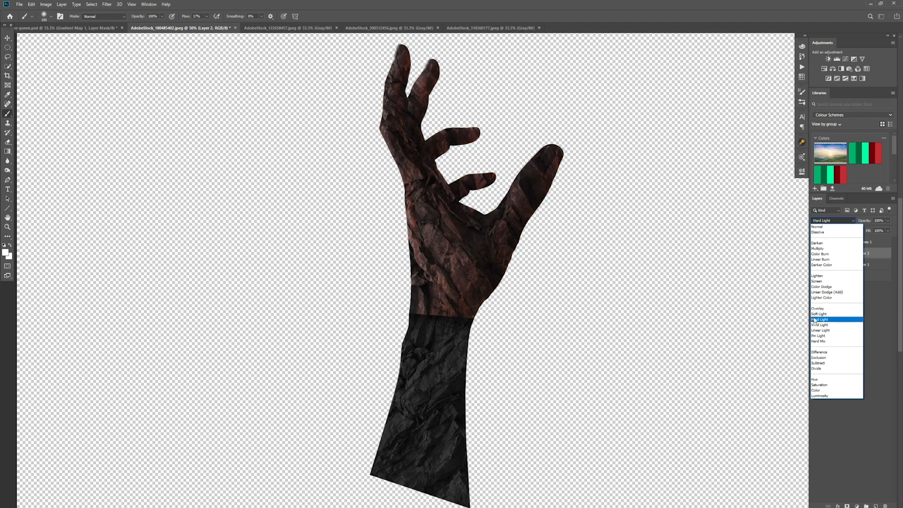
left_click(818, 227)
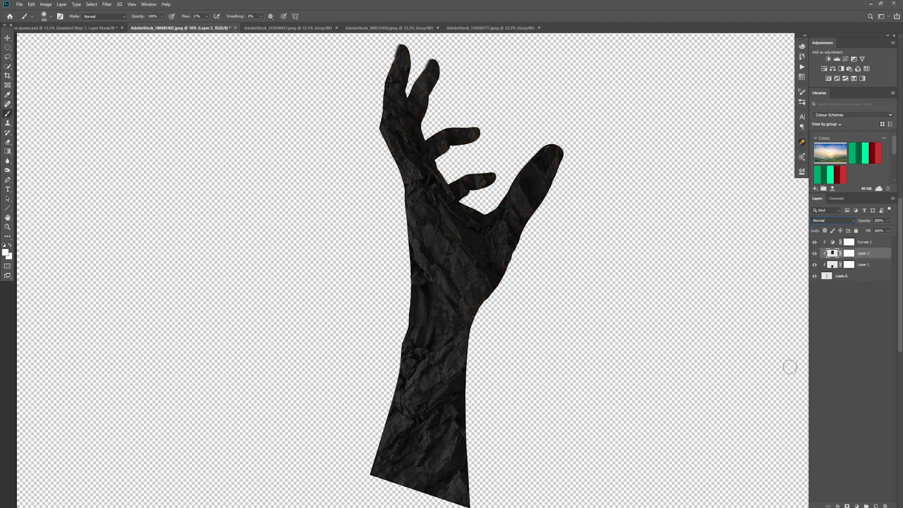
mouse_move(888, 221)
left_mouse_down()
mouse_move(879, 230)
mouse_move(890, 230)
left_mouse_up()
left_click(861, 276)
left_click(845, 59)
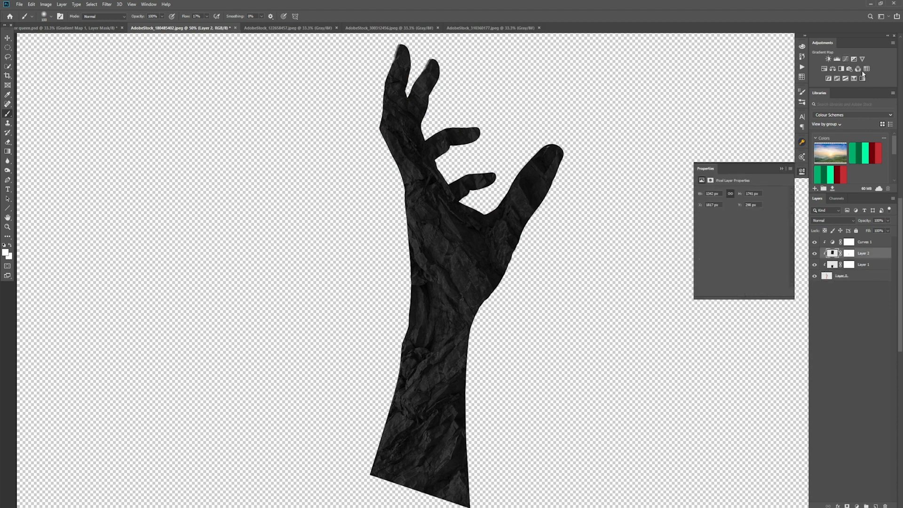
left_click(841, 68)
key("ctrl+z")
Step: Add a clipped Black & White adjustment directly above the base hand layer
left_click(880, 269)
left_click(879, 273)
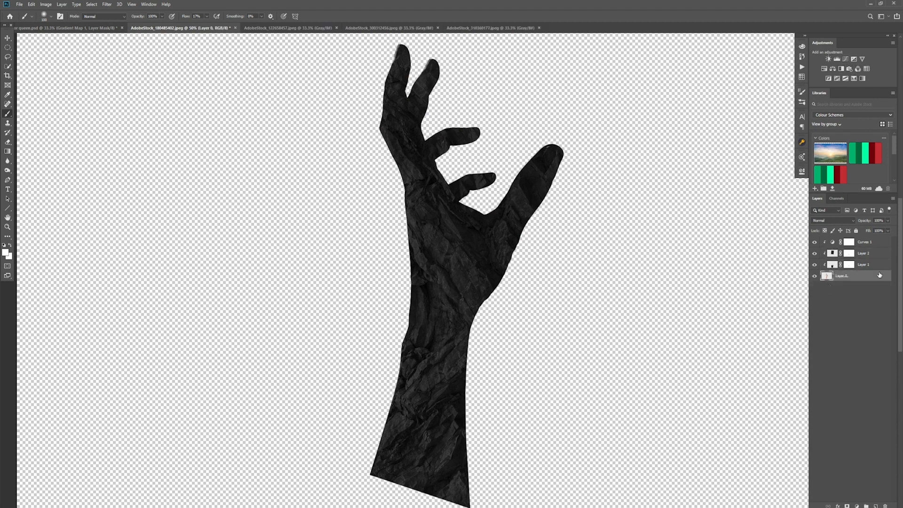
left_click(841, 68)
left_click(781, 168)
Step: Set the blend mode of both rock texture layers to Hard Light
left_click(868, 253)
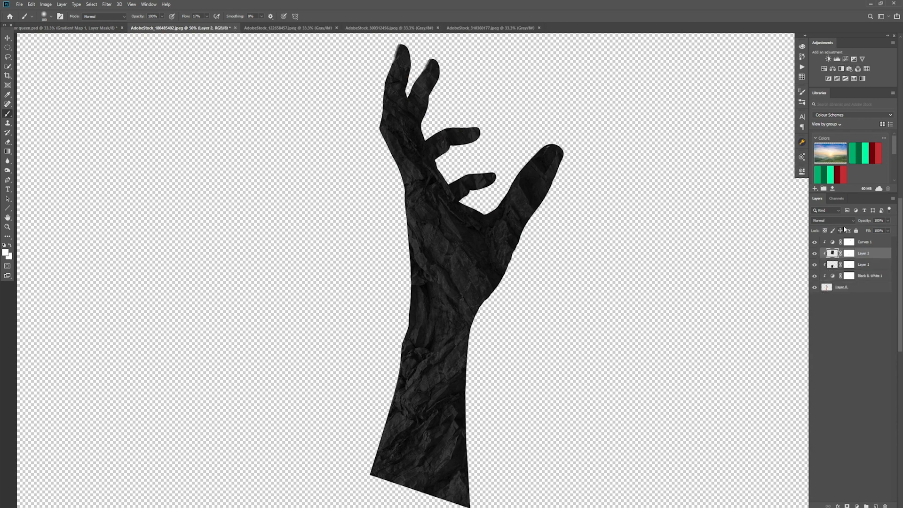
left_click(833, 220)
left_click(813, 320)
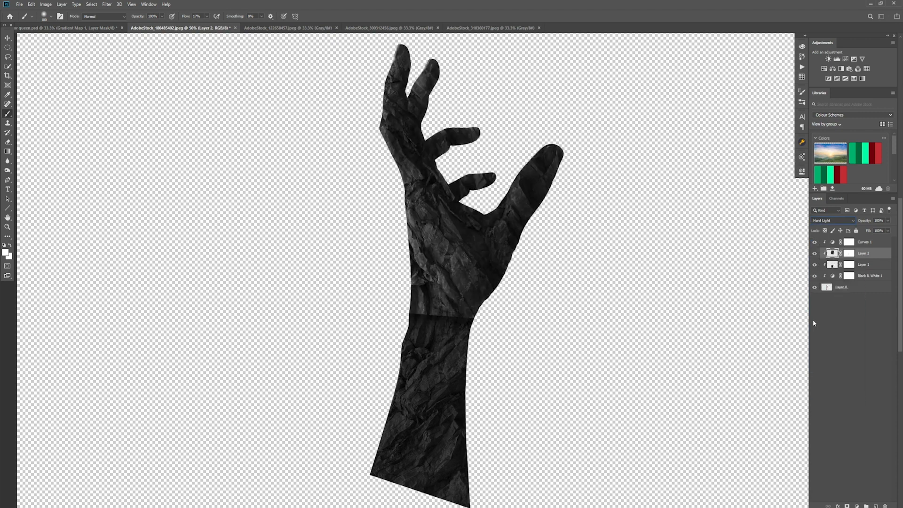
left_click(867, 264)
left_click(832, 221)
left_click(827, 327)
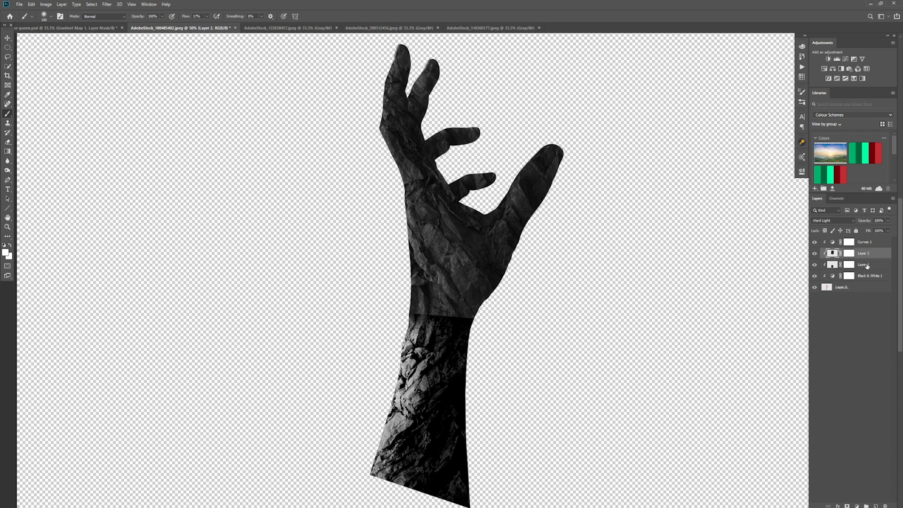
left_click(833, 220)
left_click(827, 322)
Step: Paint black on the masks of both rock texture layers along the wrist to blend the seam between them
left_click(849, 266)
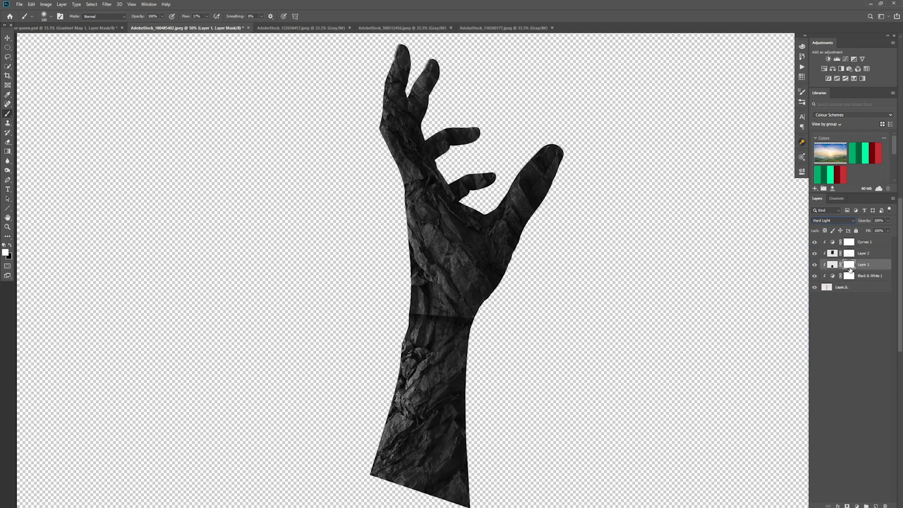
left_click(849, 253)
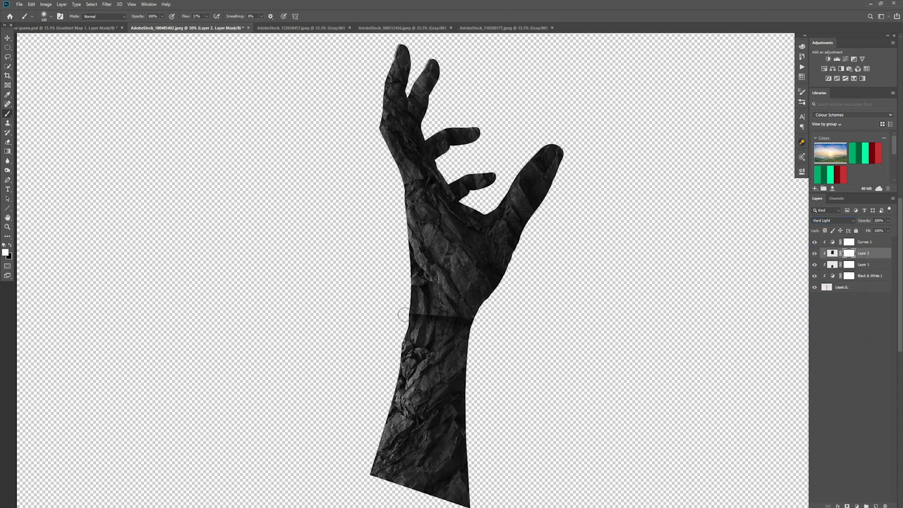
key("x")
left_click_drag(419, 309, 429, 315)
key("x")
key("x")
mouse_move(417, 307)
left_mouse_down()
mouse_move(455, 314)
mouse_move(393, 330)
mouse_move(426, 314)
mouse_move(470, 319)
left_mouse_up()
key("x")
left_click(848, 265)
key("x")
key("x")
left_click_drag(411, 329, 468, 327)
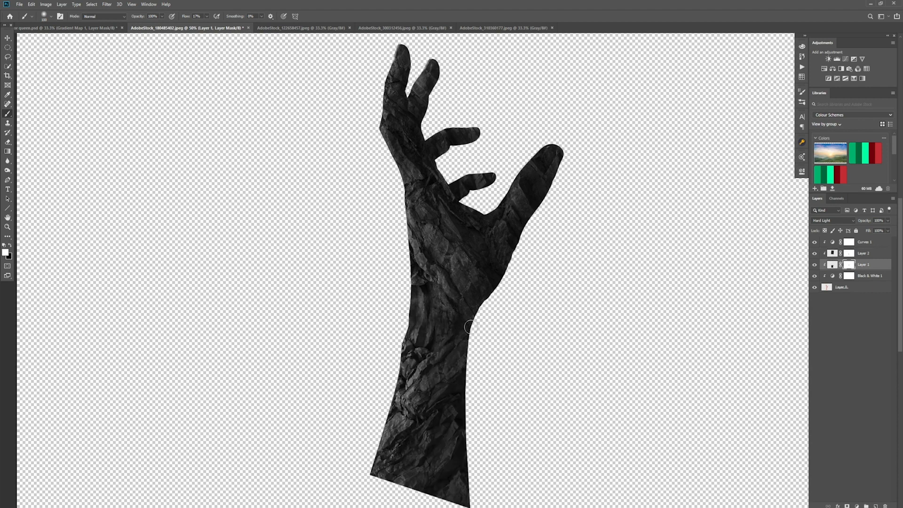
key("ctrl+minus")
key("ctrl+plus")
key("ctrl+plus")
key("ctrl+minus")
key("ctrl+plus")
key("ctrl+minus")
Step: Choose the img920 copy 15 line grunge brush and reduce its size until it fits the fingers
right_click(71, 33)
scroll(128, 201, "down", 5)
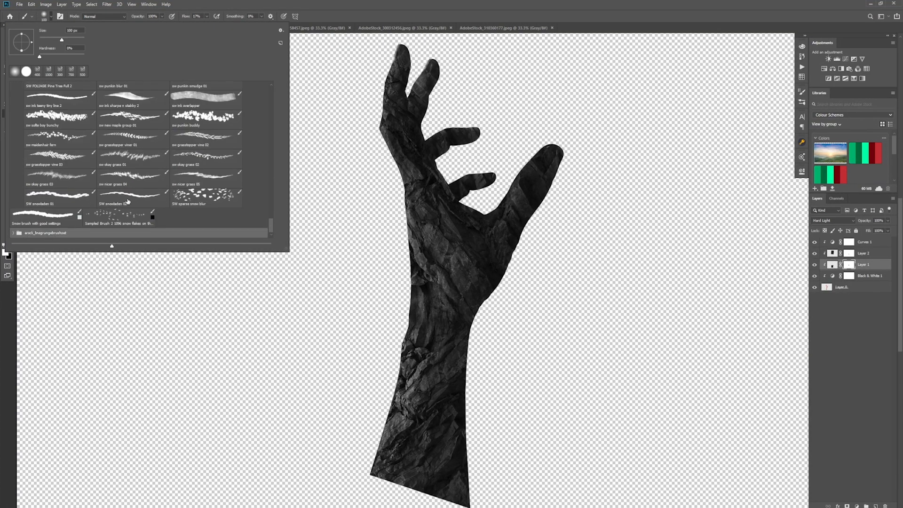
left_click(10, 233)
scroll(91, 196, "down", 3)
left_click(196, 160)
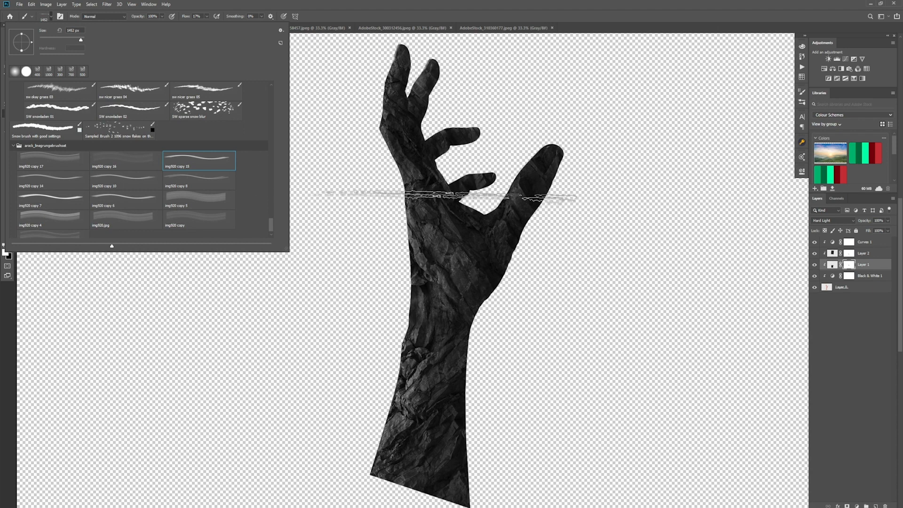
left_click(621, 267)
key("[")
key("[")
key("[")
key("[")
key("[")
key("[")
key("[")
key("[")
key("[")
key("[")
key("[")
key("[")
key("[")
key("[")
key("[")
key("[")
key("[")
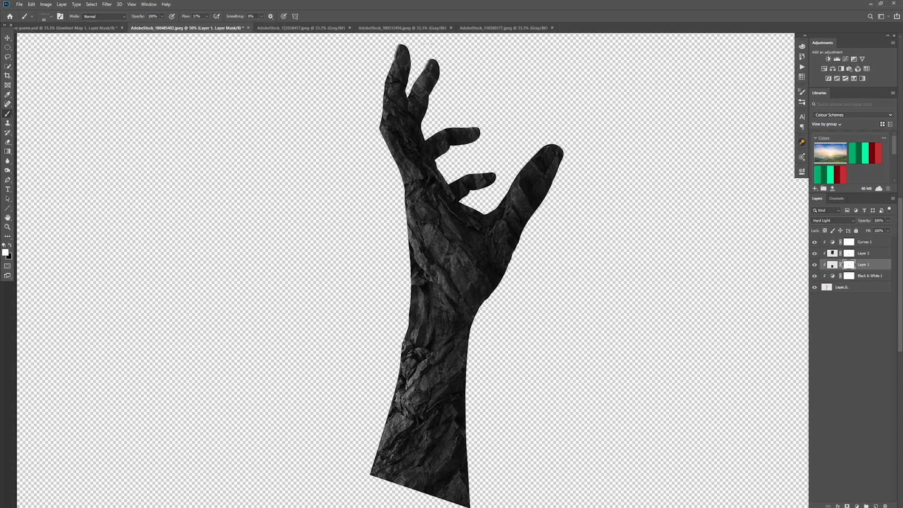
Step: Paint black on the upper texture's mask over the fingers and thumb, and on the Black & White mask at the fingertips
left_click(849, 254)
key("x")
mouse_move(400, 50)
left_mouse_down()
mouse_move(397, 75)
mouse_move(398, 62)
left_mouse_up()
left_click_drag(431, 65, 425, 78)
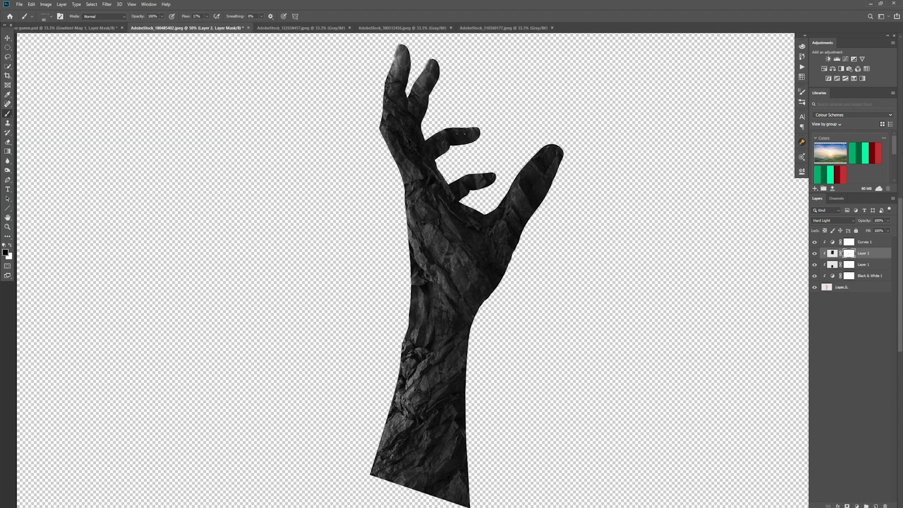
left_click_drag(475, 133, 445, 134)
left_click_drag(553, 153, 515, 196)
left_click_drag(480, 178, 453, 186)
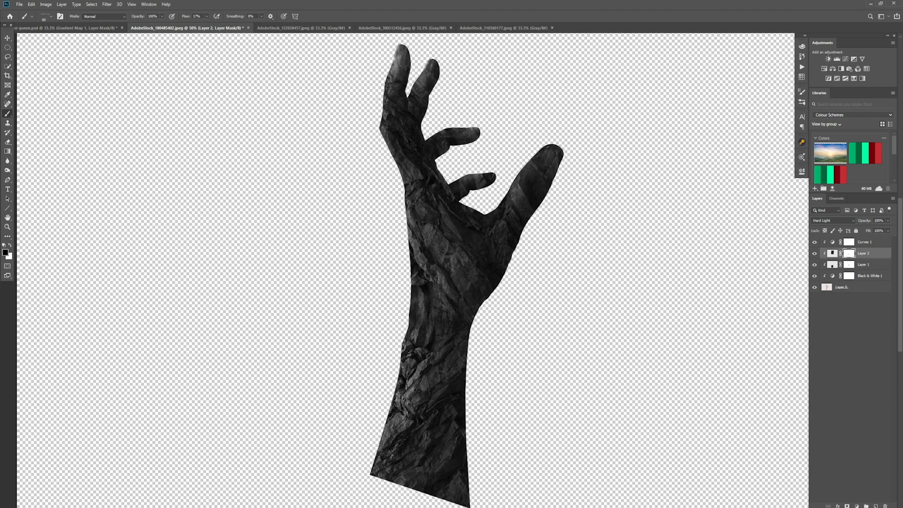
left_click_drag(393, 76, 385, 110)
left_click_drag(436, 73, 429, 65)
left_click_drag(398, 157, 407, 174)
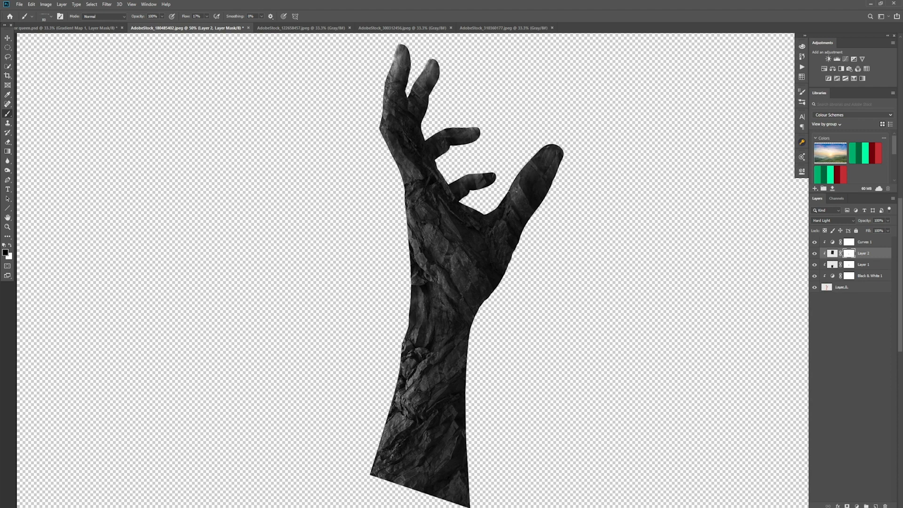
mouse_move(517, 190)
left_mouse_down()
mouse_move(545, 142)
mouse_move(551, 153)
left_mouse_up()
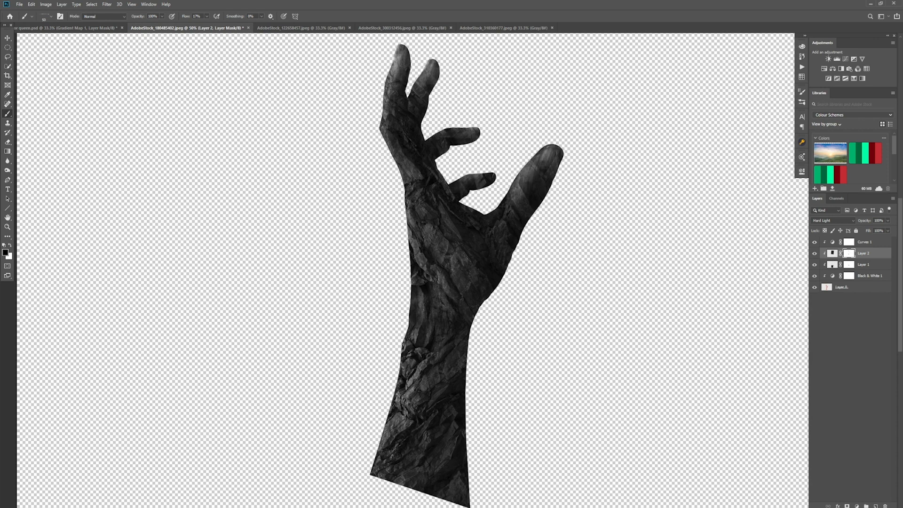
left_click(849, 278)
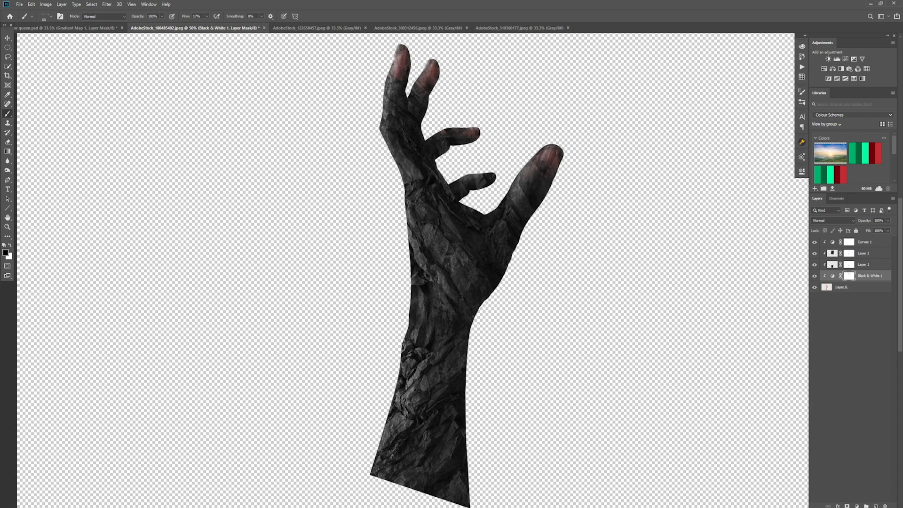
Step: Switch to the img920 copy 5 grunge brush and reduce its size
left_click(50, 16)
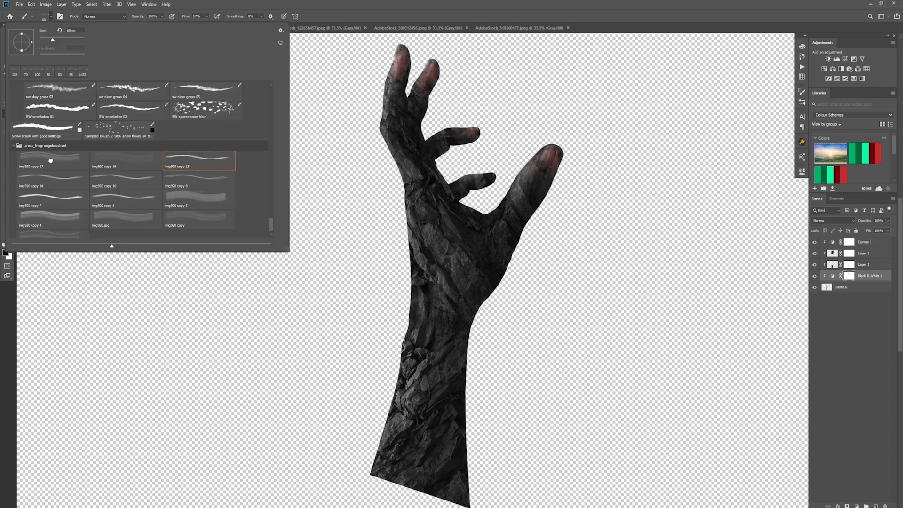
left_click(125, 219)
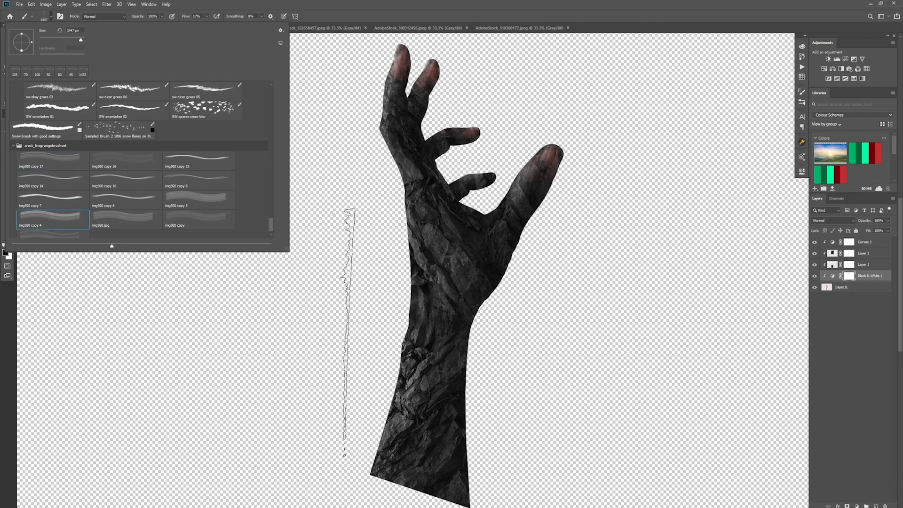
left_click(198, 203)
left_click(618, 303)
key("bracketleft")
key("bracketleft")
key("bracketleft")
key("bracketleft")
key("bracketleft")
key("bracketleft")
key("bracketleft")
key("bracketleft")
key("bracketleft")
key("bracketleft")
key("bracketleft")
key("bracketleft")
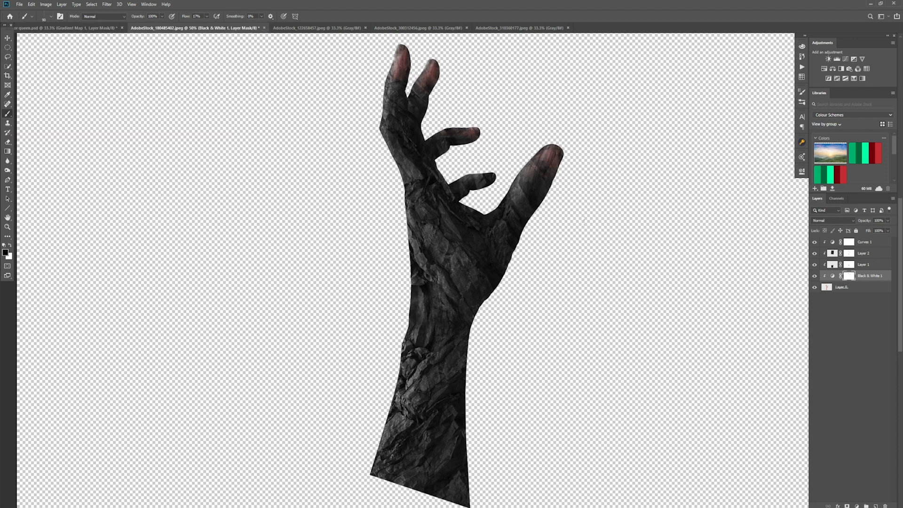
Step: Group the base hand, both rock textures and the adjustment layers into a group named hand
left_click(866, 241)
left_click(869, 289, "shift")
right_click(864, 287)
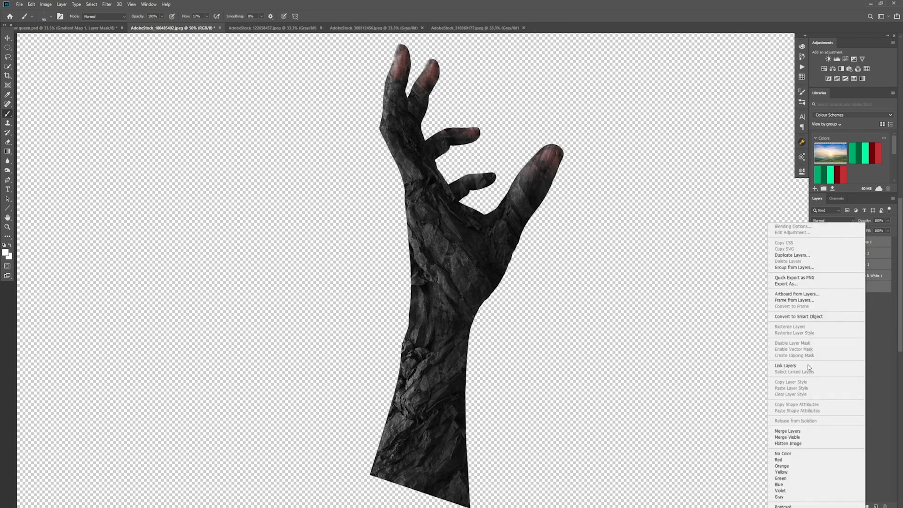
right_click(881, 288)
left_click(819, 267)
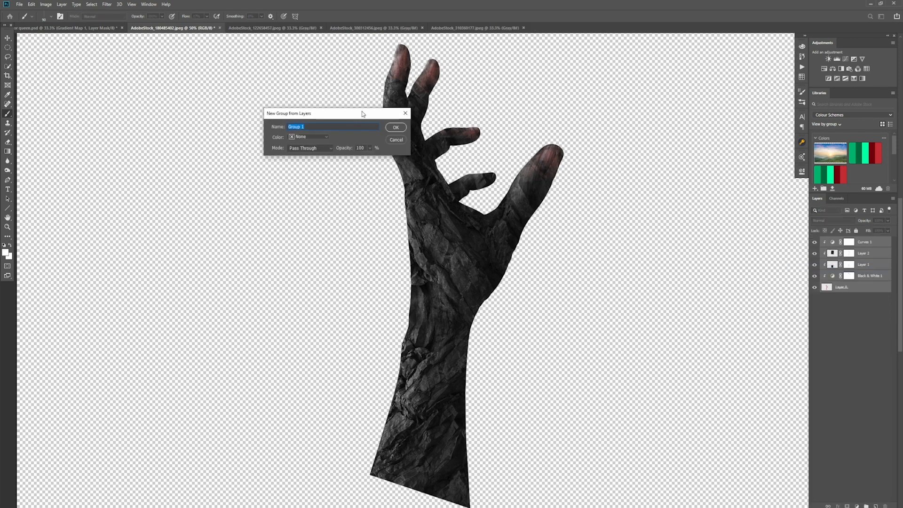
type("hand")
left_click(388, 128)
Step: Add a layer mask to the hand group and ready a small Soft Round brush with black as the foreground colour
left_click(50, 17)
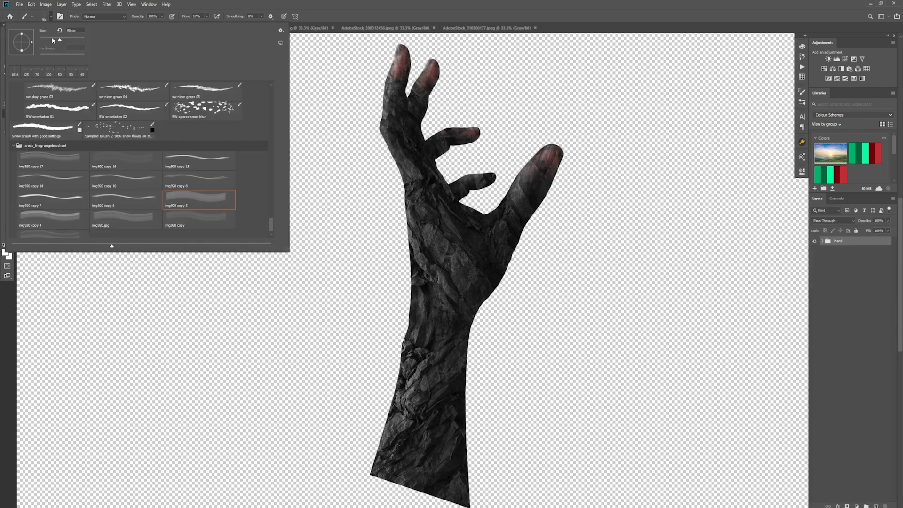
left_click_drag(272, 218, 270, 82)
left_click(54, 121)
left_click(455, 200)
left_click(455, 199)
left_click(847, 506)
key("bracketleft")
key("bracketleft")
key("bracketleft")
key("bracketleft")
key("bracketleft")
key("bracketleft")
key("bracketleft")
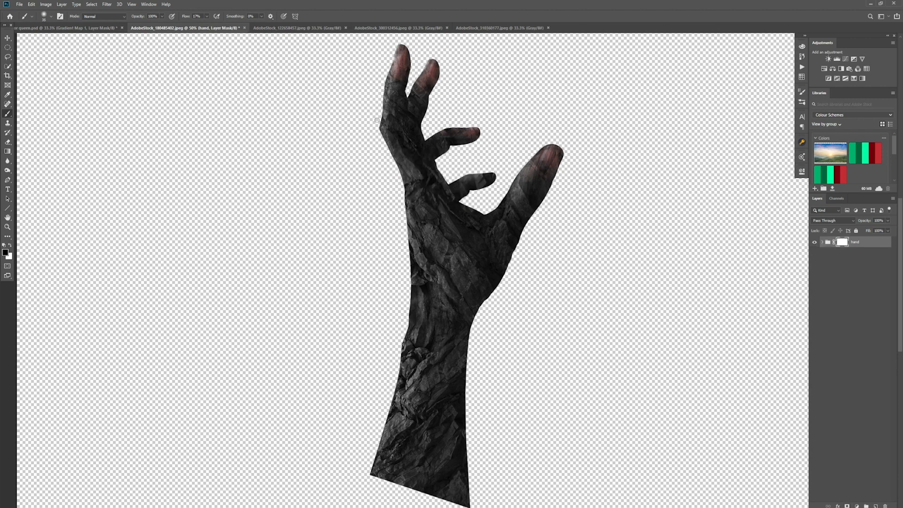
Step: Switch to the Kyle's Concept Brushes - All Purpose Blend smudge brush and set its strength to 100%
left_click(51, 16)
mouse_move(272, 95)
left_mouse_down()
mouse_move(273, 182)
mouse_move(272, 118)
left_mouse_up()
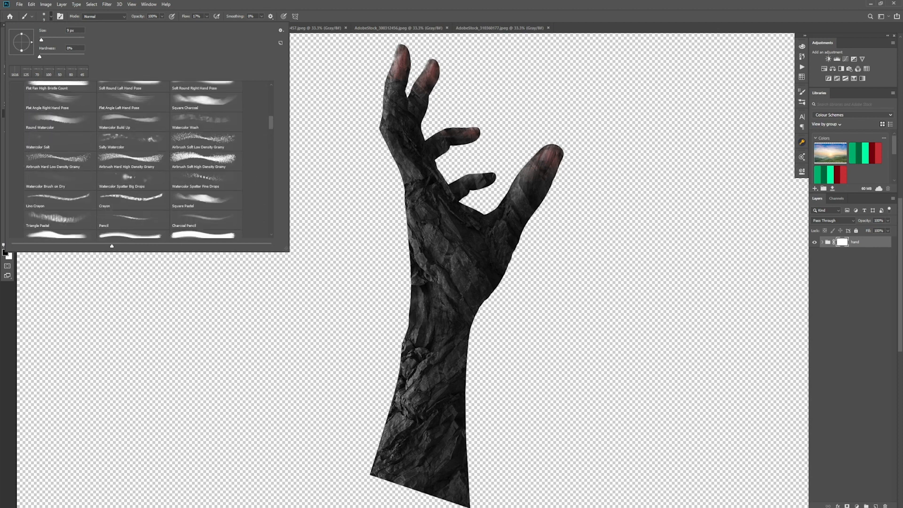
key("Escape")
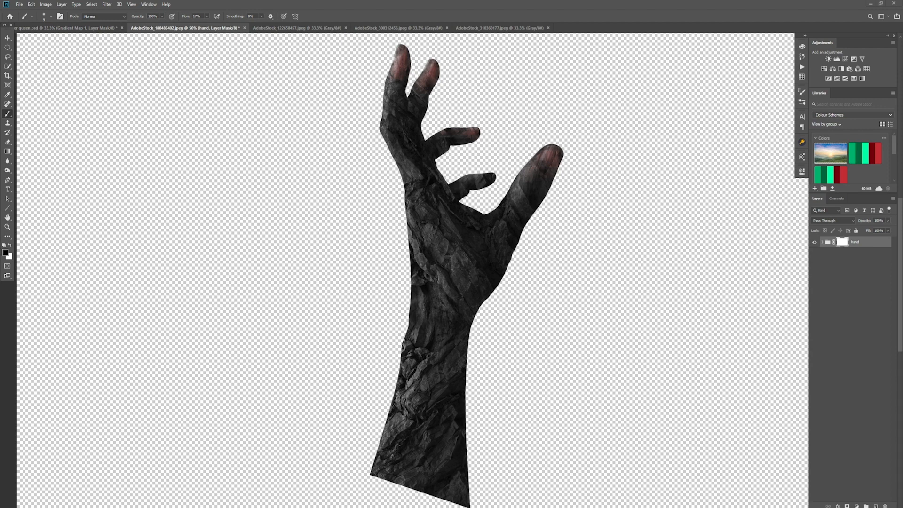
left_click(46, 17)
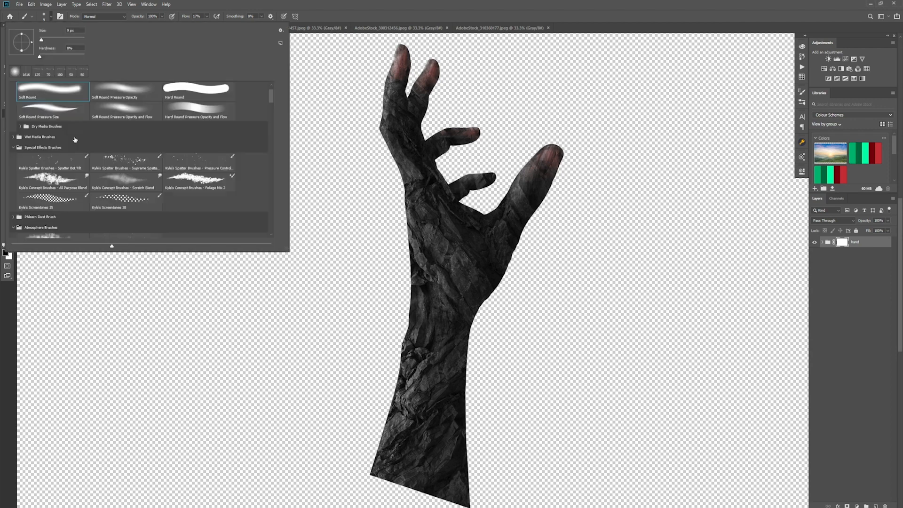
left_click(52, 207)
left_click(268, 351)
left_click(46, 17)
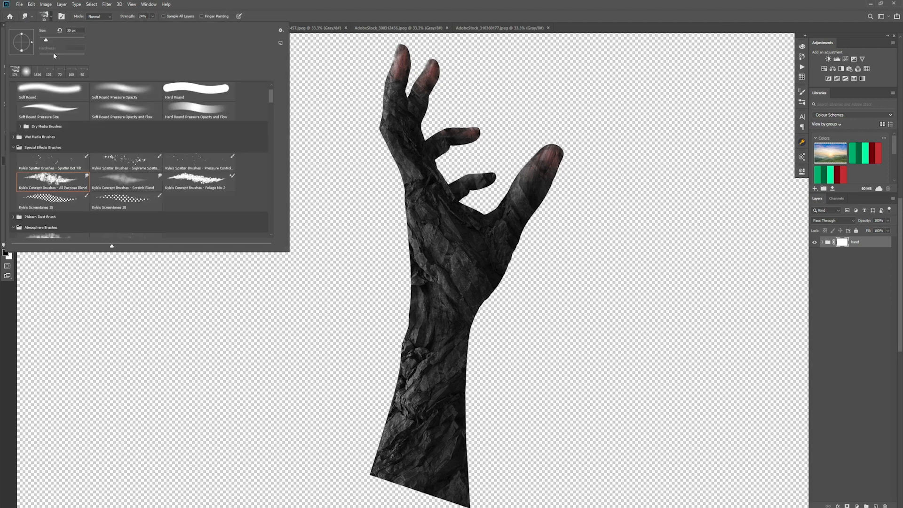
left_click(400, 231)
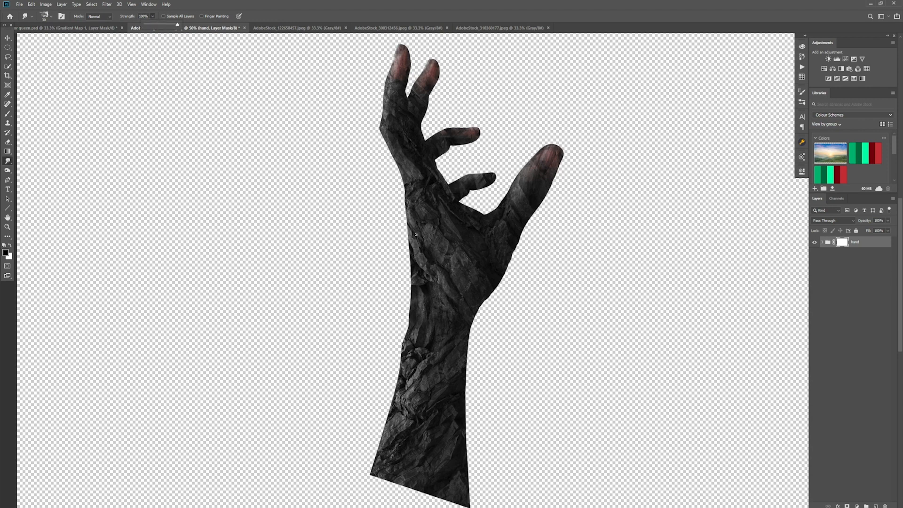
left_click(416, 234)
left_click(45, 16)
scroll(271, 97, "down", 5)
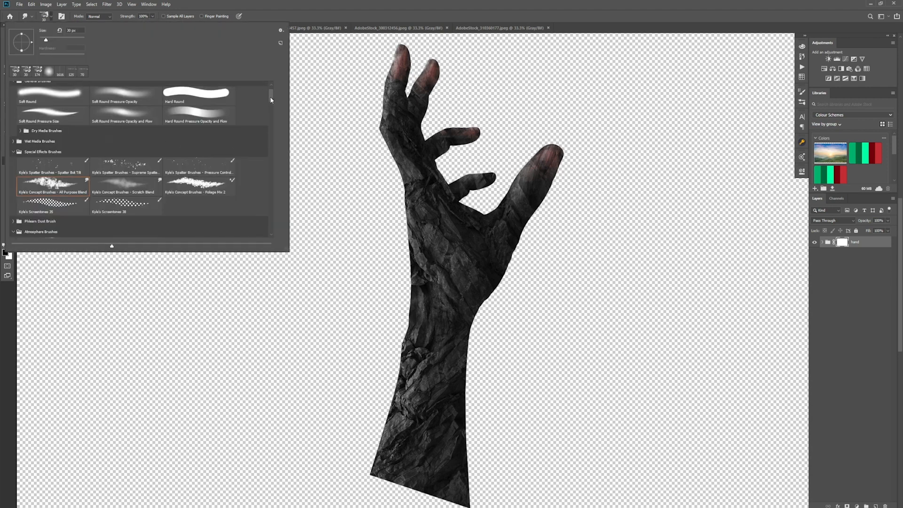
scroll(275, 141, "down", 3)
scroll(271, 140, "up", 5)
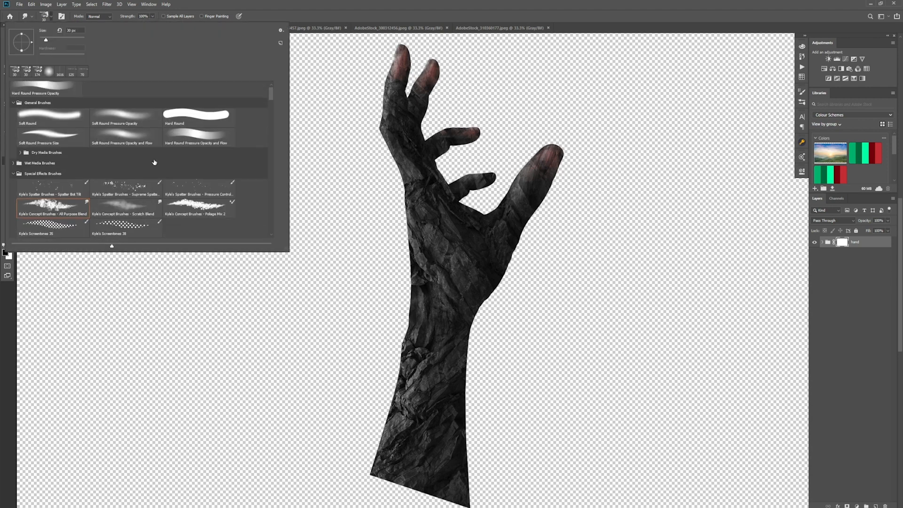
scroll(271, 139, "down", 5)
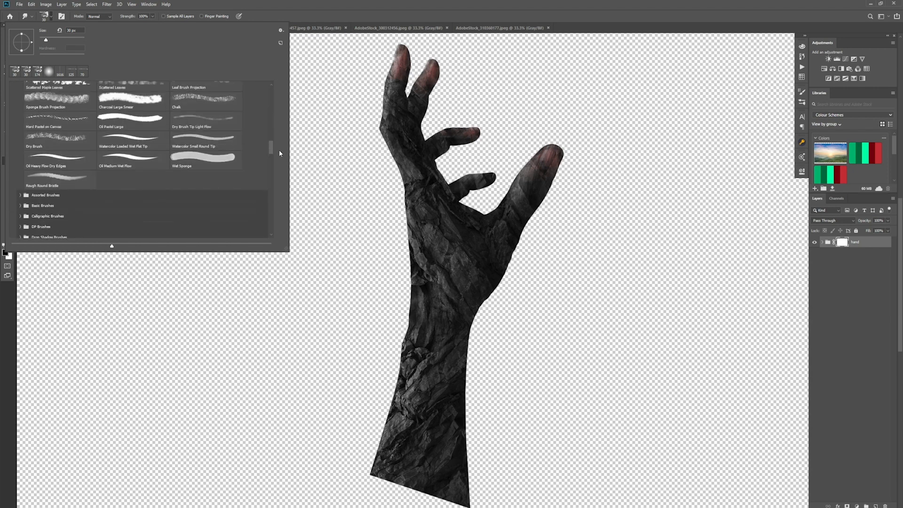
left_click(262, 356)
key("bracketleft")
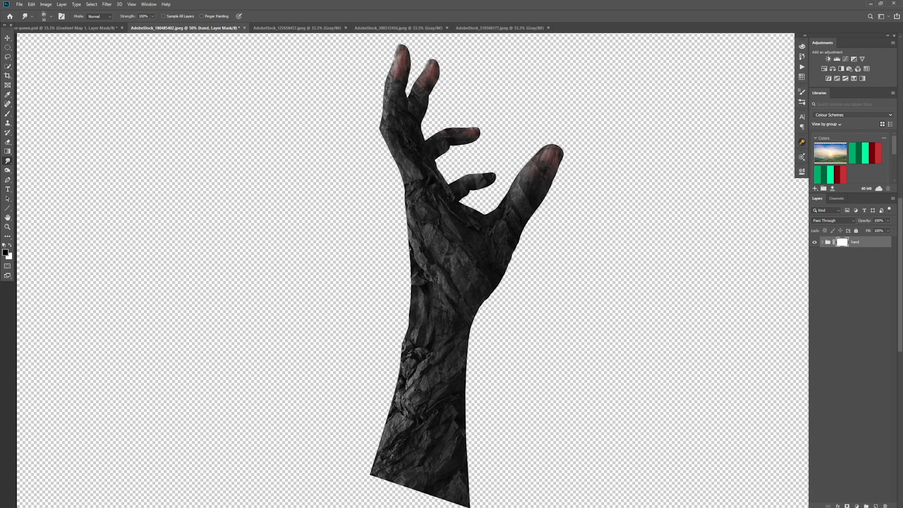
left_click(823, 243)
left_click(822, 243)
left_click(822, 243)
left_click(859, 299)
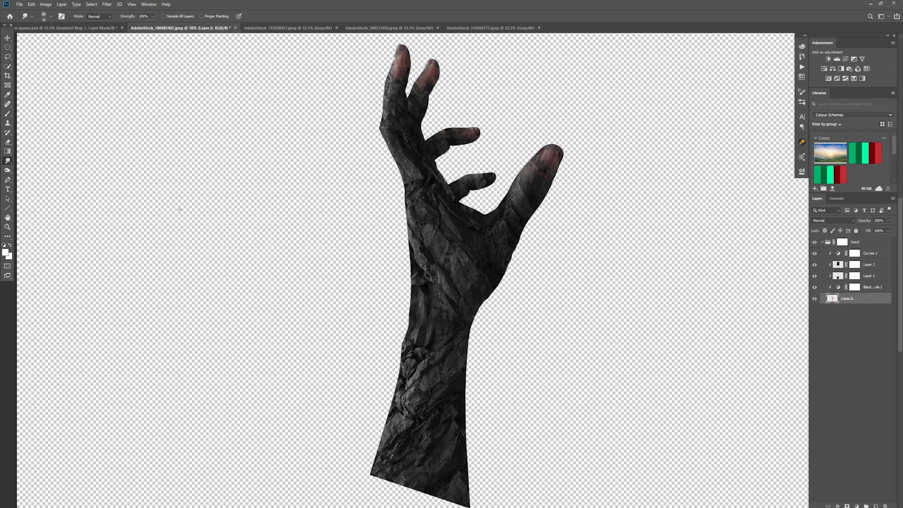
left_click(822, 242)
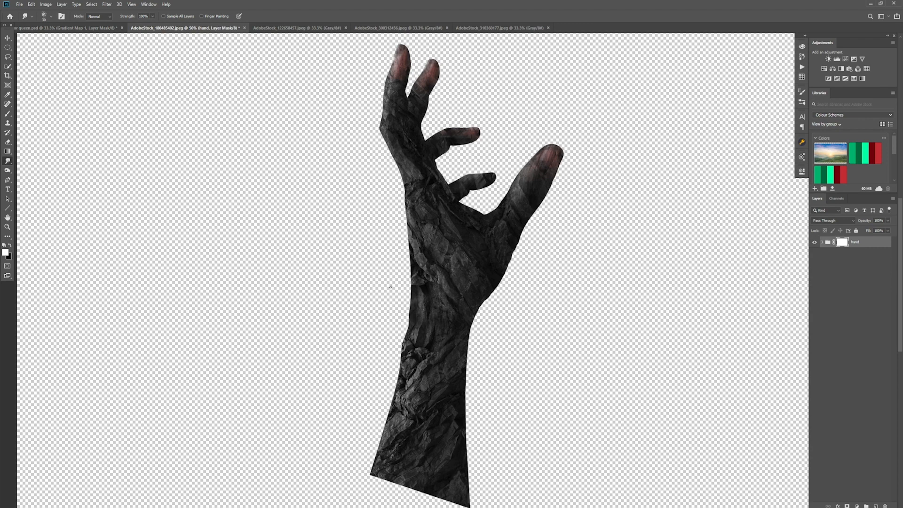
left_click(833, 221)
left_click(833, 222)
Step: Switch to the Brush tool with black as the foreground colour and set its flow to 100%
left_click(8, 114)
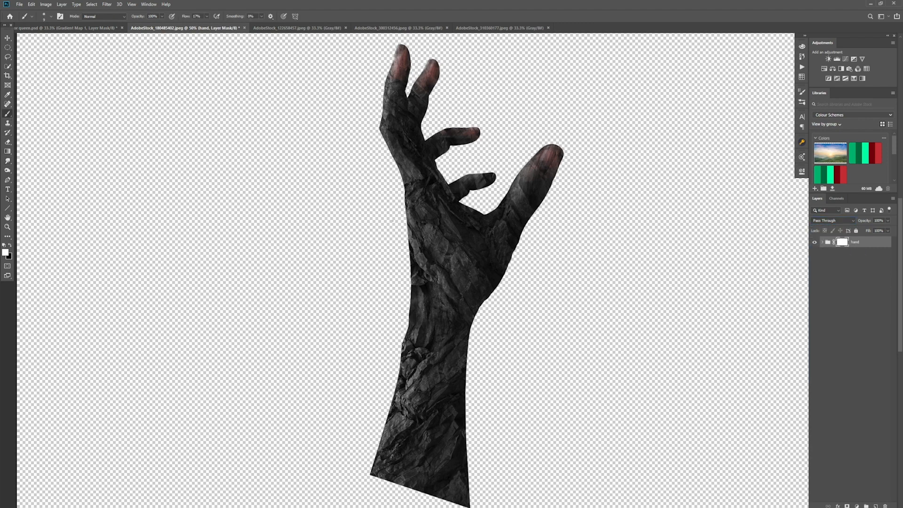
key("x")
key("shift+0")
key("ctrl+z")
key("ctrl+plus")
key("ctrl+plus")
Step: Try to soften the hand's outer edge near the palm on the group mask with the small Soft Round brush
left_click_drag(371, 137, 393, 272)
key("bracketleft")
key("bracketleft")
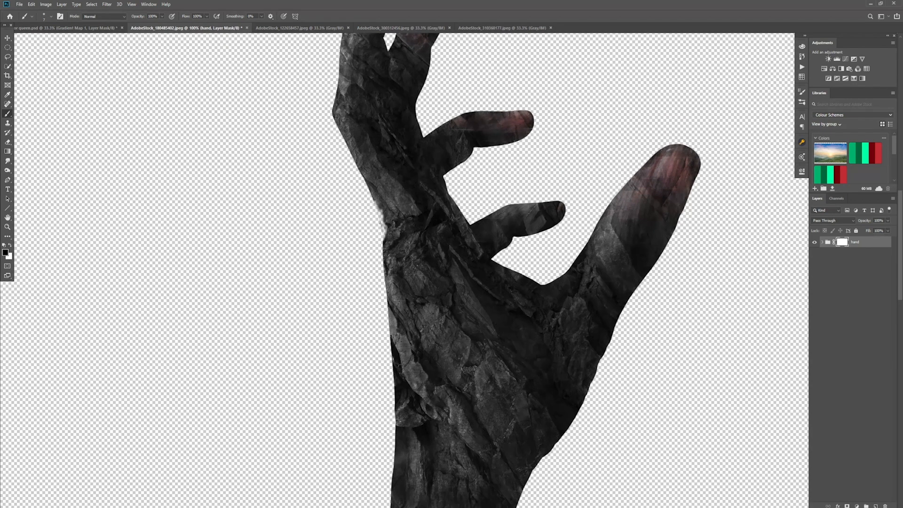
mouse_move(383, 240)
left_mouse_down()
mouse_move(382, 216)
mouse_move(386, 228)
left_mouse_up()
key("ctrl+z")
key("bracketright")
key("bracketright")
key("bracketright")
key("bracketright")
left_click(46, 16)
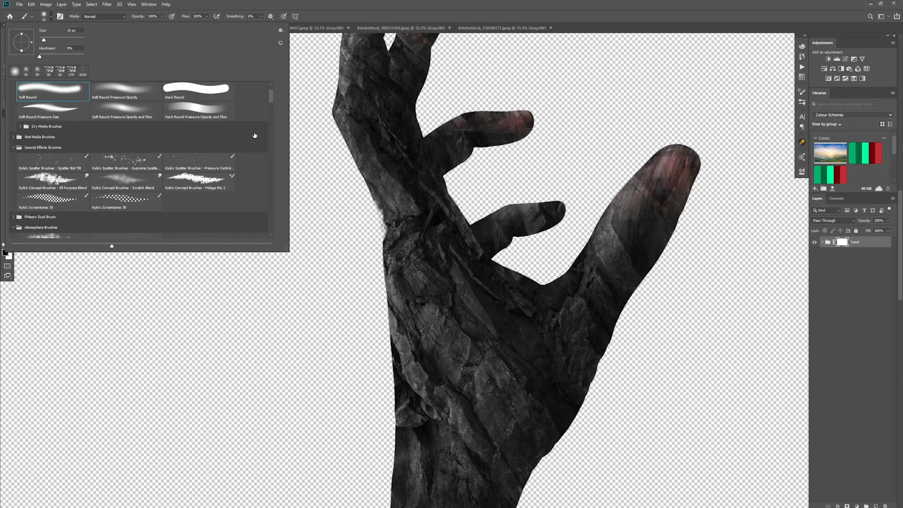
key("Return")
key("ctrl+z")
Step: Switch to a recently used grunge brush and reduce its size for detailed edge work
left_click(51, 17)
mouse_move(271, 96)
left_mouse_down()
mouse_move(278, 180)
mouse_move(279, 147)
left_mouse_up()
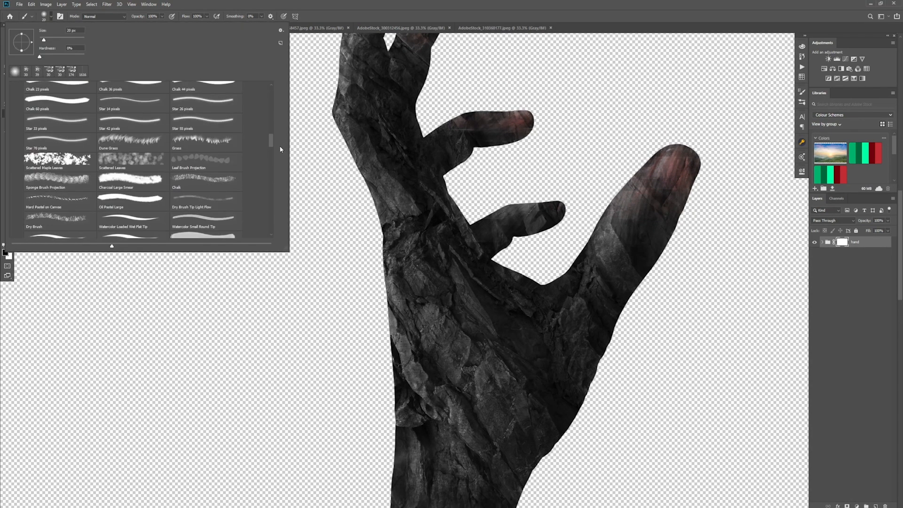
double_click(37, 71)
key("bracketleft")
key("bracketleft")
key("bracketleft")
key("bracketleft")
key("bracketleft")
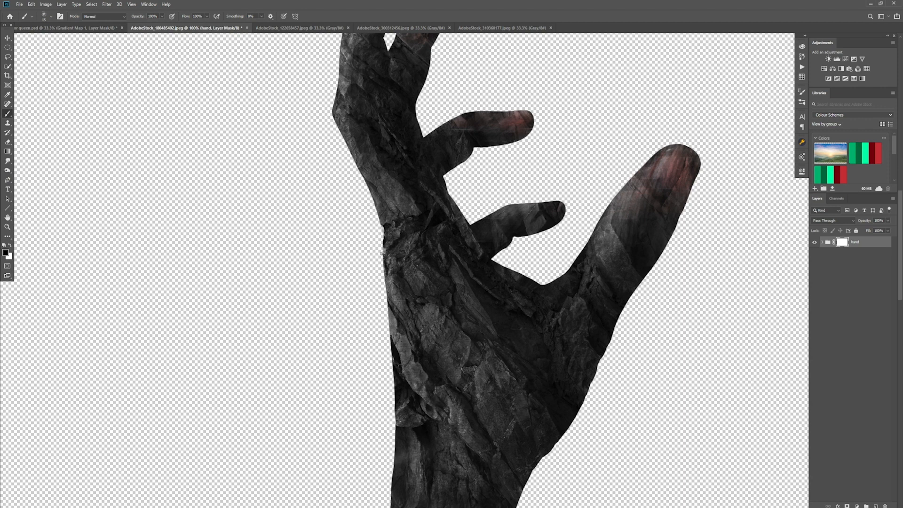
Step: Roughen the outer edge of the palm and wrist by painting small black strokes on the hand group's mask
left_click_drag(385, 257, 383, 275)
left_click_drag(389, 333, 392, 367)
left_click_drag(502, 382, 512, 271)
left_click_drag(404, 258, 405, 333)
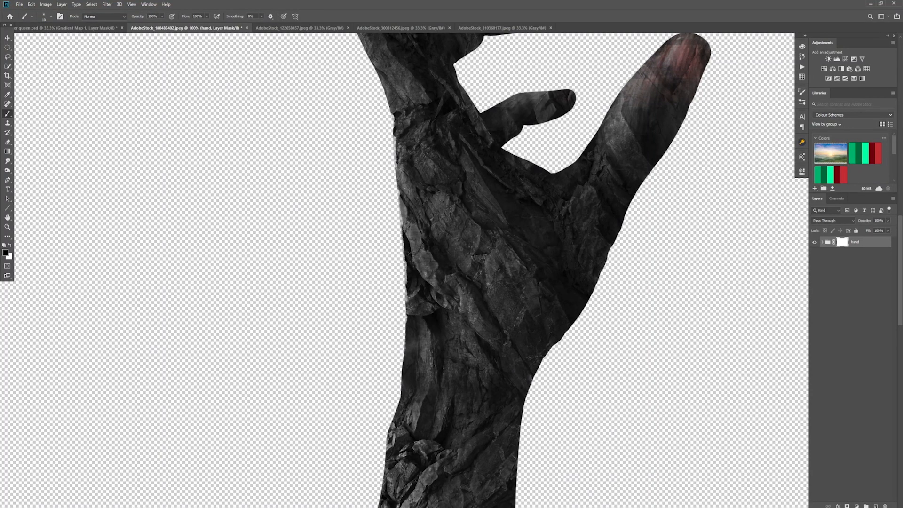
left_click_drag(402, 377, 399, 399)
left_click_drag(400, 503, 394, 314)
Step: Roughen the outer edge of the forearm down to its cut end on the mask, adjusting the brush size along the way
key("[")
key("[")
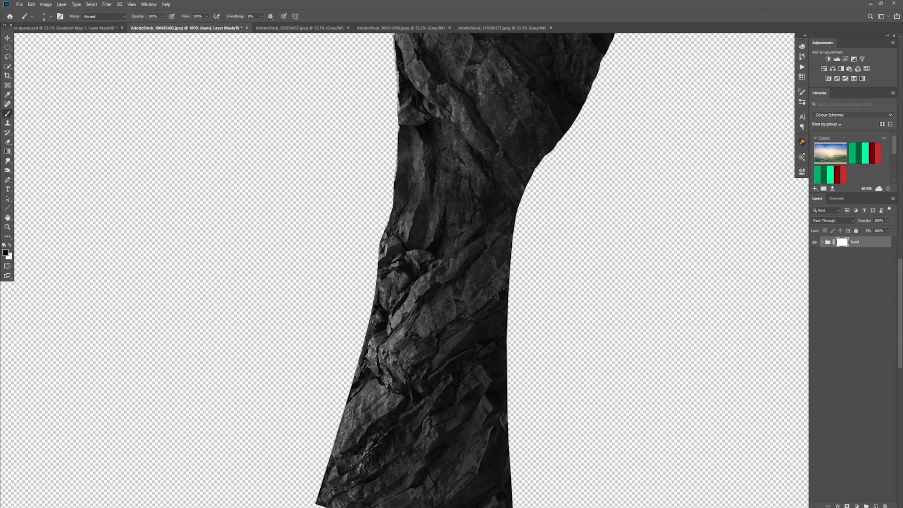
key("]")
key("]")
key("]")
mouse_move(378, 260)
left_mouse_down()
mouse_move(368, 331)
mouse_move(371, 302)
left_mouse_up()
key("[")
mouse_move(366, 337)
left_mouse_down()
mouse_move(358, 346)
mouse_move(366, 327)
left_mouse_up()
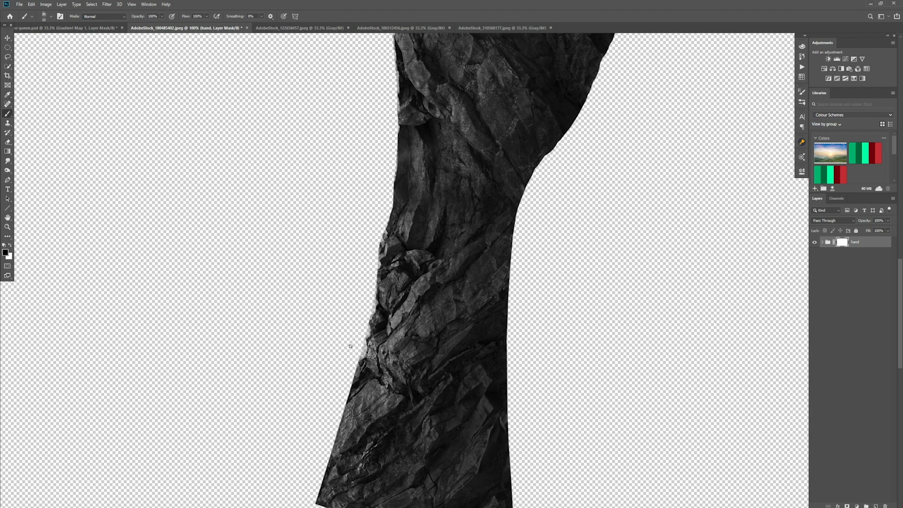
left_click_drag(350, 380, 314, 505)
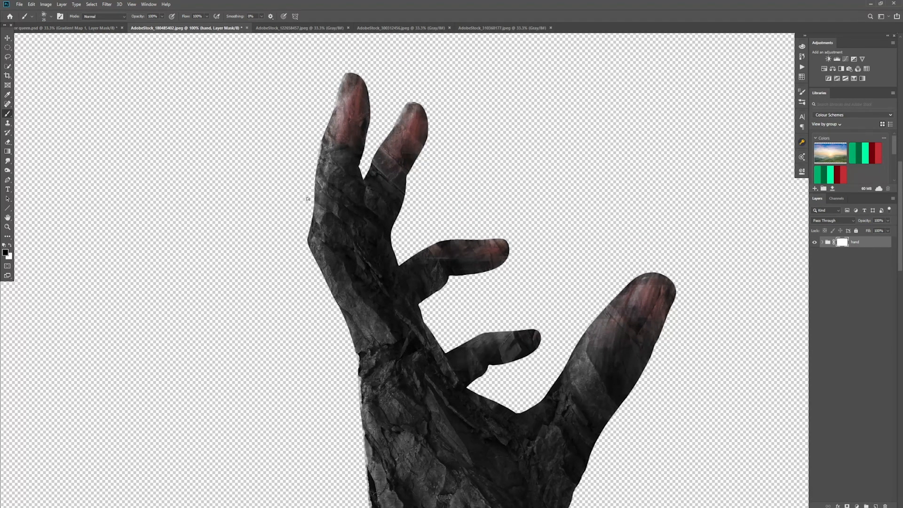
Step: Roughen the hand's outer edge around the knuckle below the tallest finger on the mask with a smaller brush
right_click(305, 207)
key("bracketright")
left_click_drag(311, 216, 309, 231)
mouse_move(333, 299)
left_mouse_down()
mouse_move(354, 355)
mouse_move(330, 291)
left_mouse_up()
key("bracketleft")
key("bracketleft")
key("bracketleft")
key("bracketleft")
left_click_drag(317, 260, 327, 282)
right_click(313, 259)
key("ctrl+minus")
key("ctrl+minus")
key("ctrl+minus")
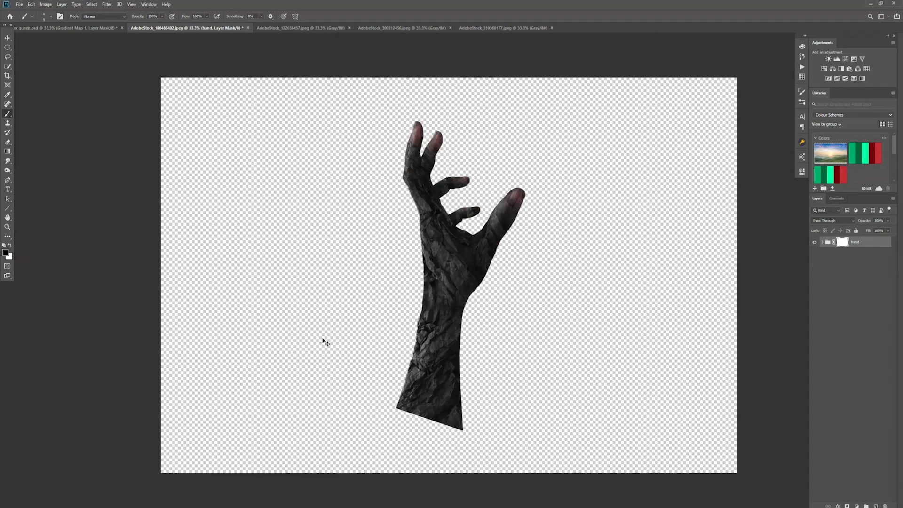
Step: Roughen the thumb-side edge of the lower forearm on the mask, varying the grunge brush size
key("ctrl+plus")
key("ctrl+plus")
key("ctrl+plus")
left_click_drag(548, 478, 358, 172)
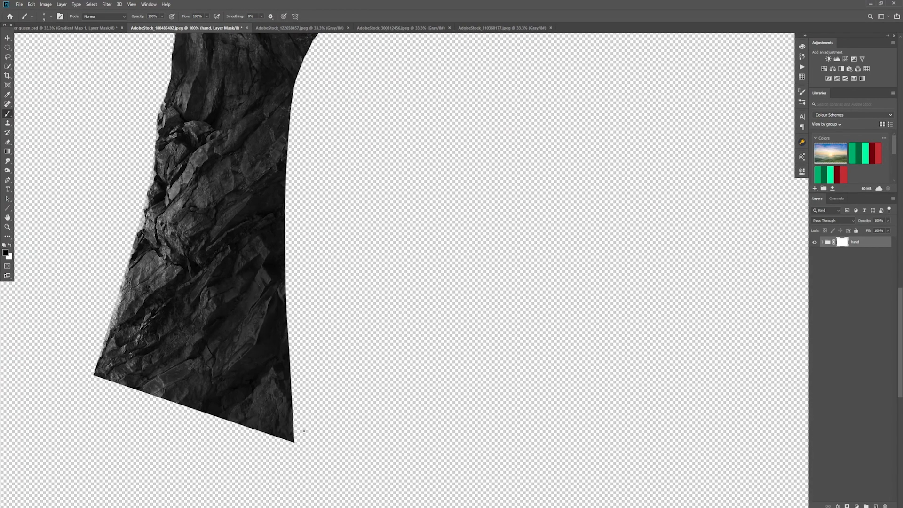
key("ctrl+z")
left_click_drag(293, 427, 293, 377)
key("bracketright")
key("bracketright")
key("bracketright")
key("bracketright")
key("bracketright")
key("bracketright")
key("bracketright")
key("bracketright")
key("bracketleft")
key("bracketleft")
key("bracketleft")
key("bracketleft")
key("bracketleft")
mouse_move(289, 329)
left_mouse_down()
mouse_move(285, 280)
mouse_move(288, 307)
left_mouse_up()
Step: Mask small rough chips along the thumb-side edge from the upper forearm past the wrist and palm to the thumb
left_click_drag(342, 188, 415, 293)
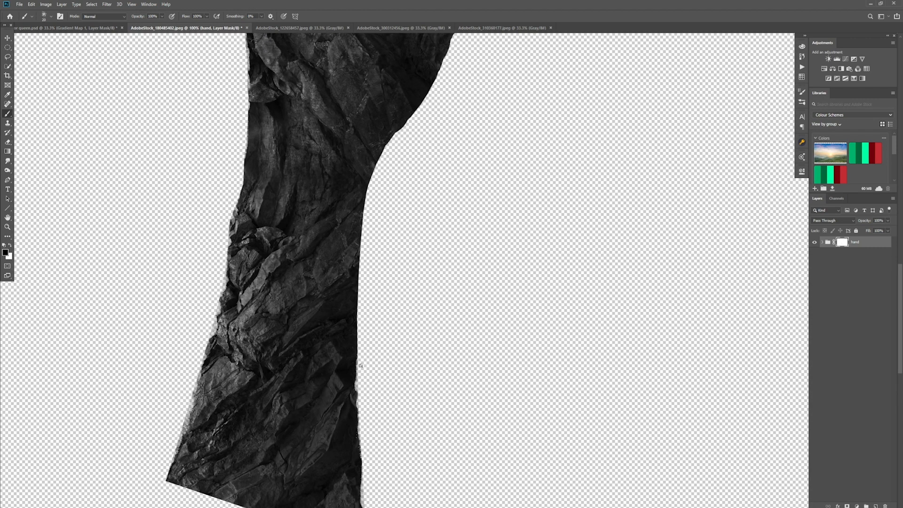
mouse_move(360, 353)
left_mouse_down()
mouse_move(358, 362)
mouse_move(358, 241)
mouse_move(433, 288)
left_mouse_up()
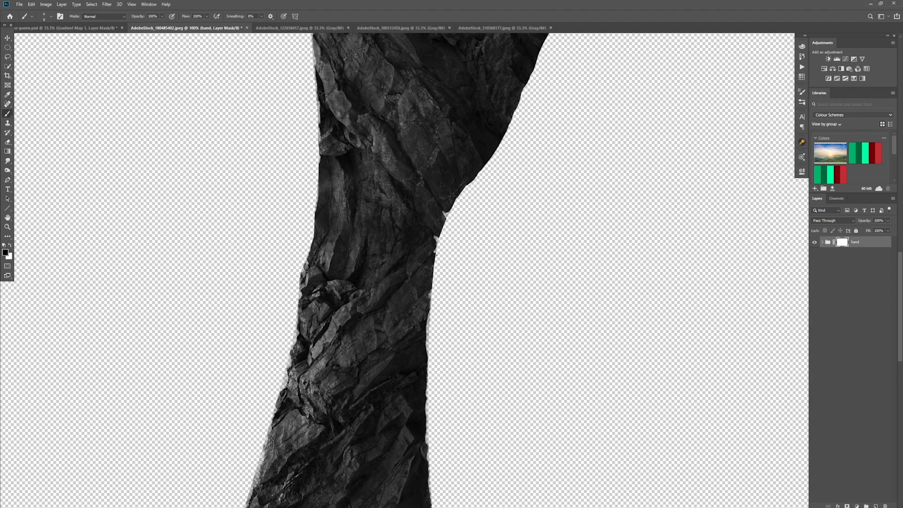
key("ctrl+minus")
key("ctrl+minus")
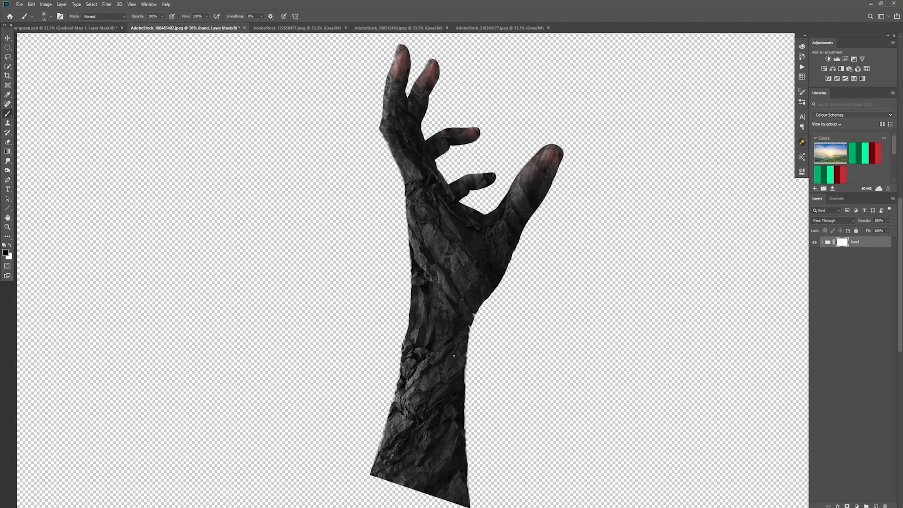
key("ctrl+plus")
key("ctrl+plus")
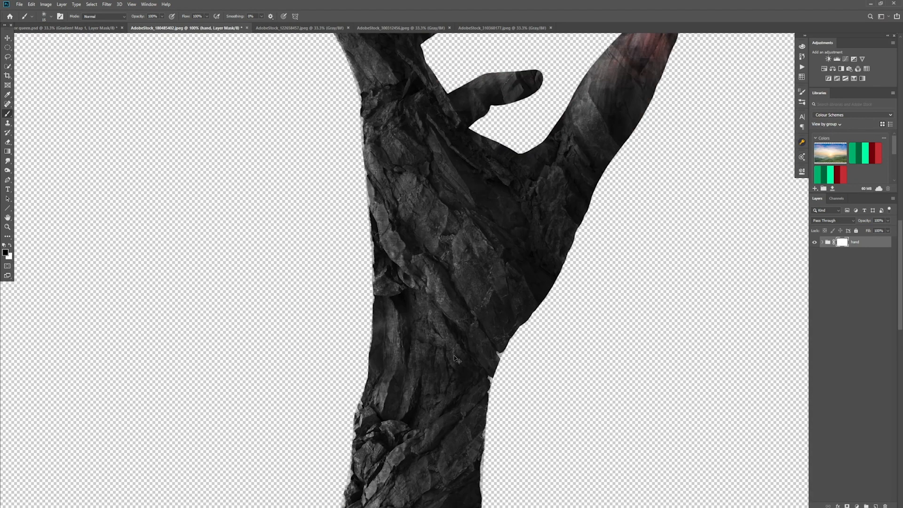
left_click_drag(534, 246, 423, 284)
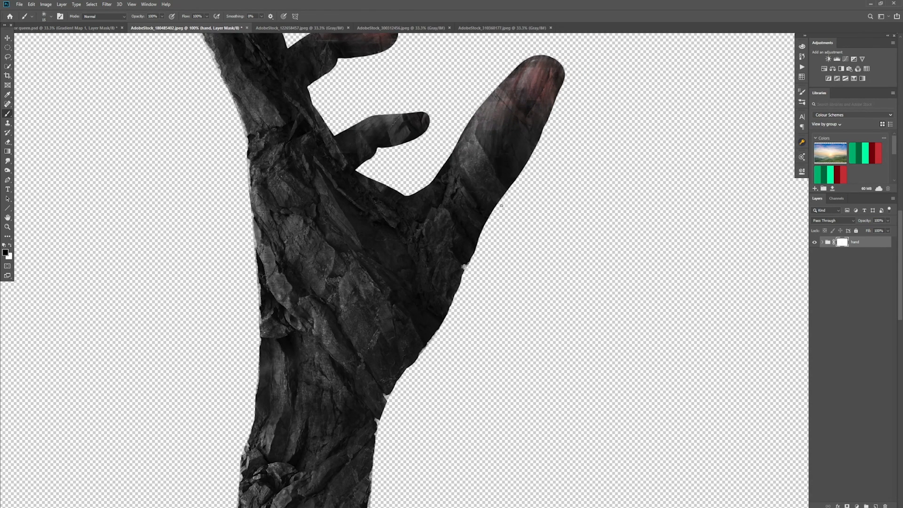
left_click_drag(535, 130, 493, 234)
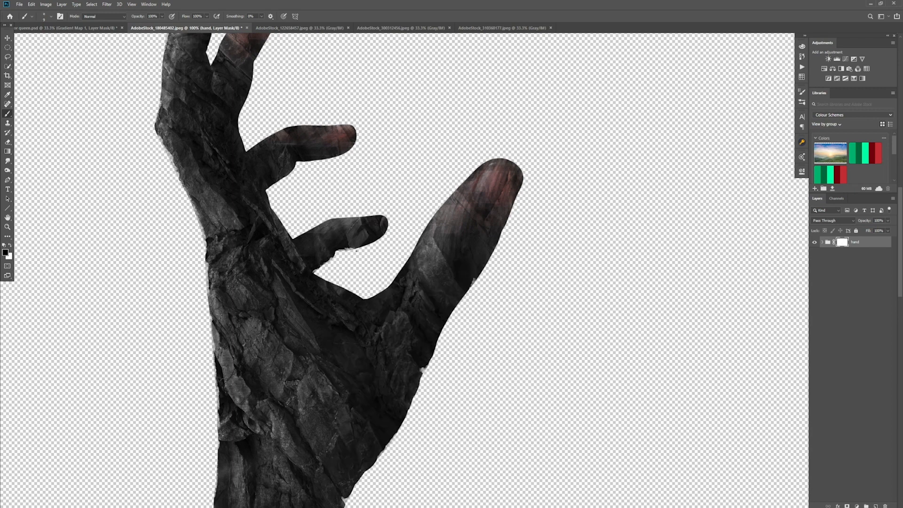
Step: Roughen the edges of the two shorter bent fingers on the mask with the small grunge brush
mouse_move(383, 227)
left_mouse_down()
mouse_move(387, 218)
mouse_move(369, 217)
left_mouse_up()
key("[")
key("bracketright")
mouse_move(273, 184)
left_mouse_down()
mouse_move(313, 196)
mouse_move(284, 175)
left_mouse_up()
left_click_drag(256, 142, 279, 127)
right_click(291, 123)
key("Escape")
key("ctrl+minus")
key("ctrl+minus")
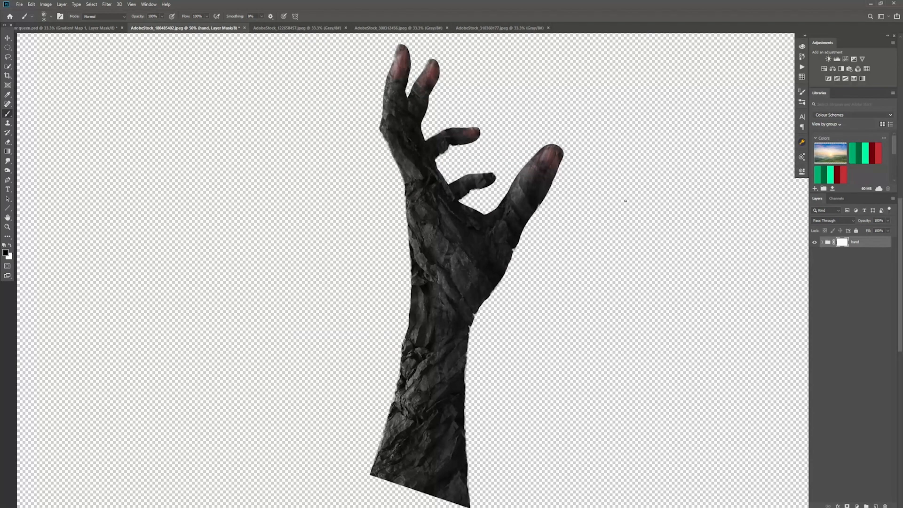
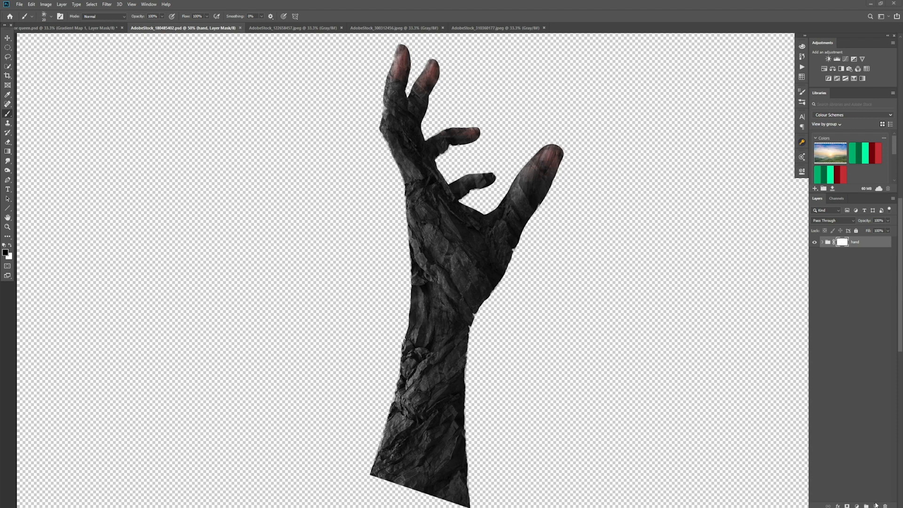
Step: Add a new layer above the hand group and set its blend mode to Screen
left_click(876, 506)
left_click(832, 221)
left_click(820, 283)
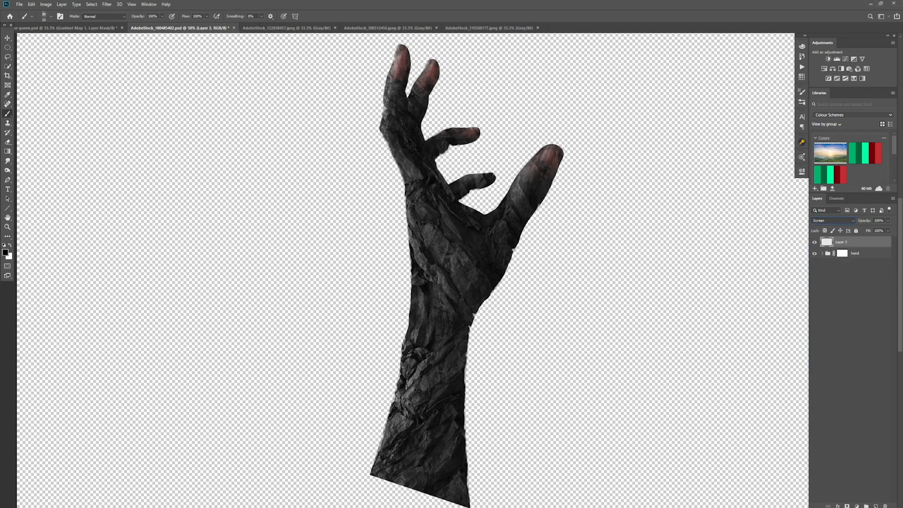
Step: Add an Outer Glow to the new layer with 75% opacity and change the glow colour to orange
double_click(886, 246)
left_click(539, 426)
left_click(669, 351)
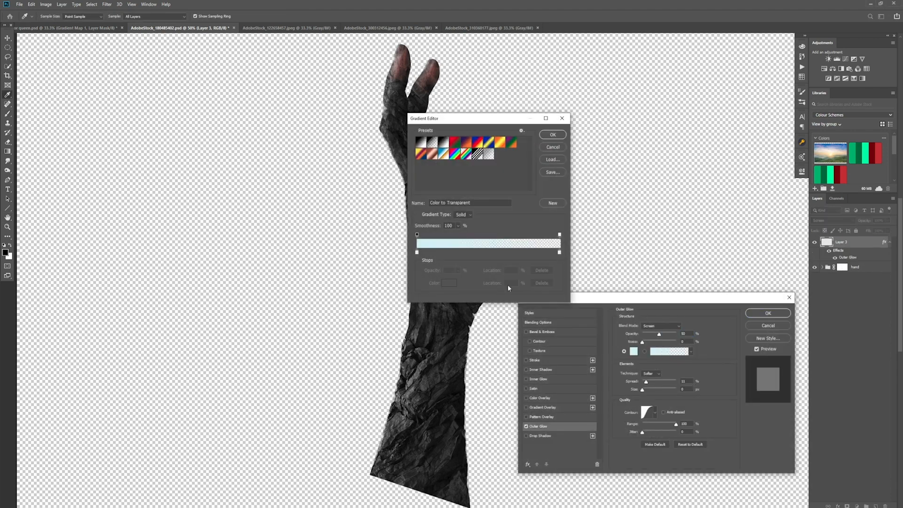
left_click(553, 135)
left_click_drag(661, 336, 668, 336)
left_click(633, 351)
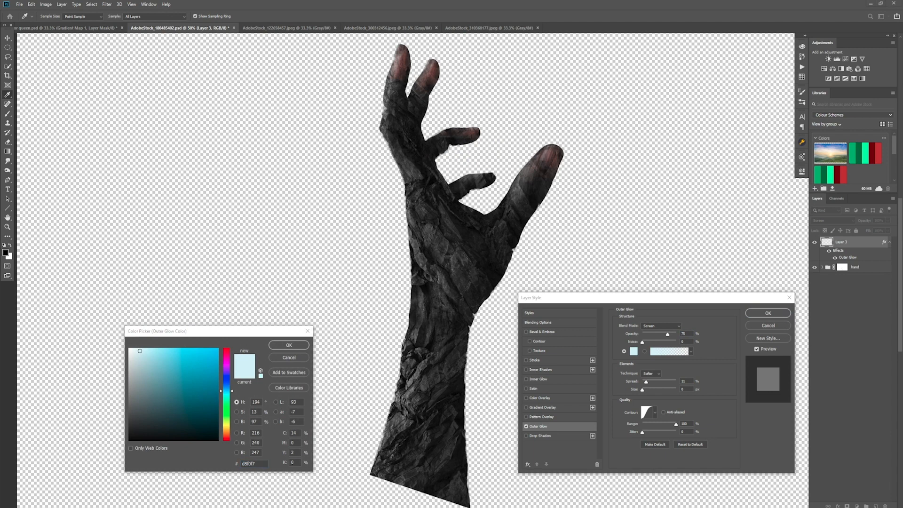
type("d99d2a")
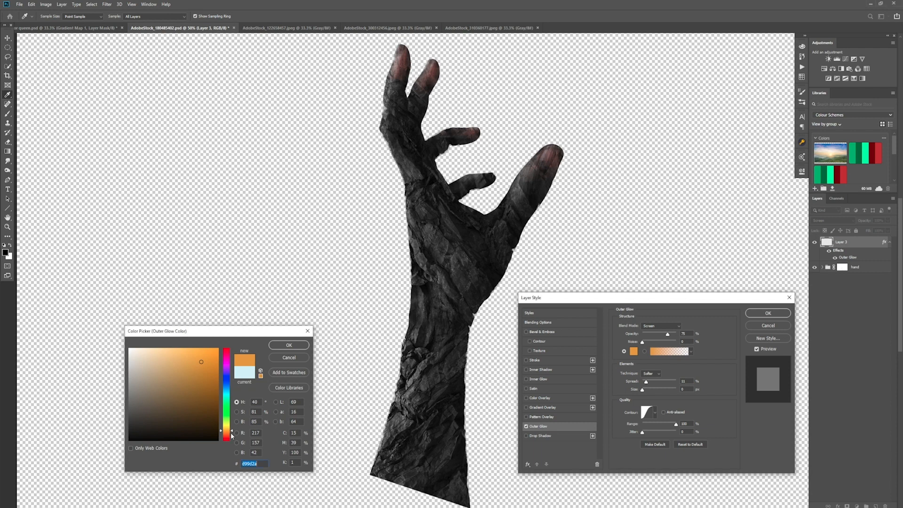
left_click(289, 344)
Step: Change the first colour stop of the outer glow's gradient to a darker orange
left_click(671, 354)
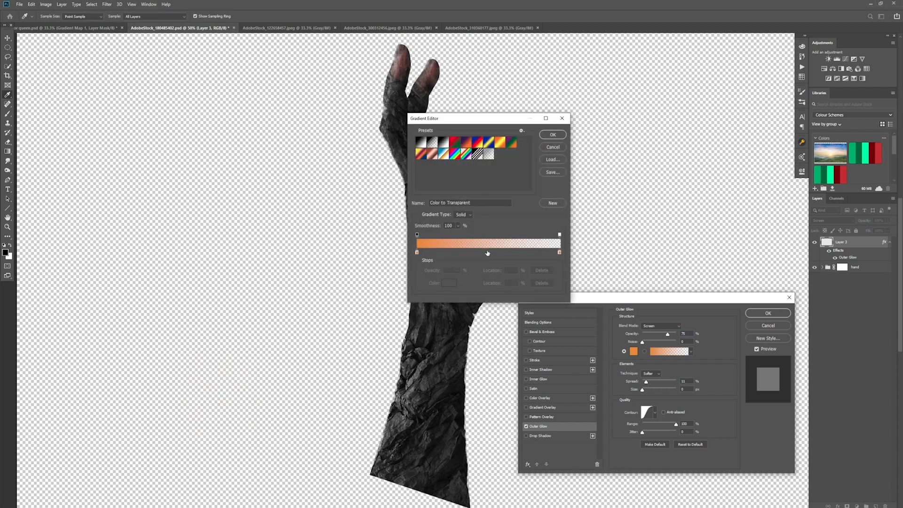
double_click(417, 253)
left_click(207, 394)
left_click(199, 377)
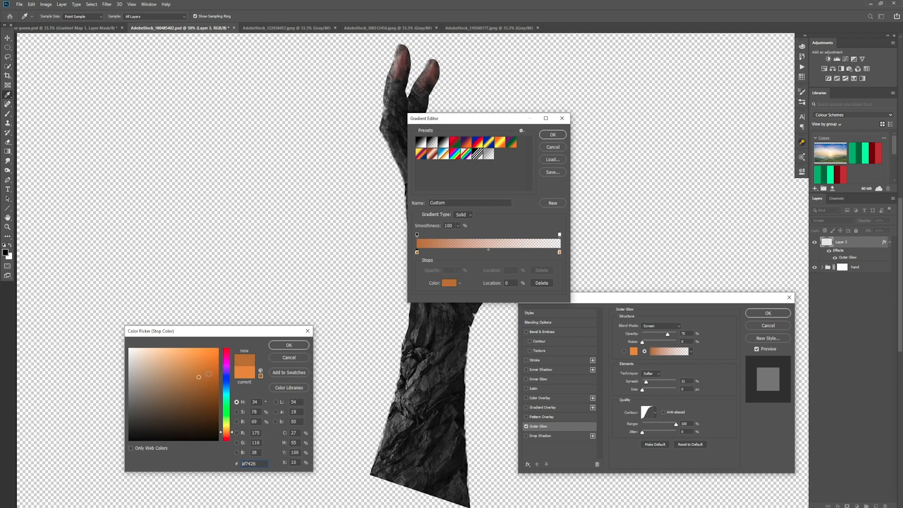
left_click(289, 345)
Step: Add a middle colour stop at 47% to the glow gradient and make it a deep reddish orange
double_click(484, 252)
left_click(180, 363)
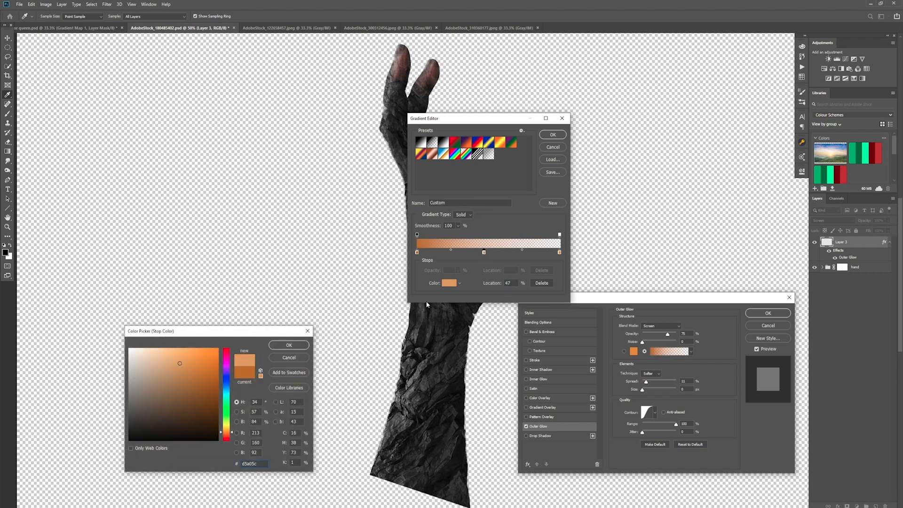
left_click(174, 360)
left_click_drag(233, 432, 232, 433)
left_click(212, 370)
Step: Apply the custom gradient to the outer glow and set the glow size to 24 px
left_click(416, 252)
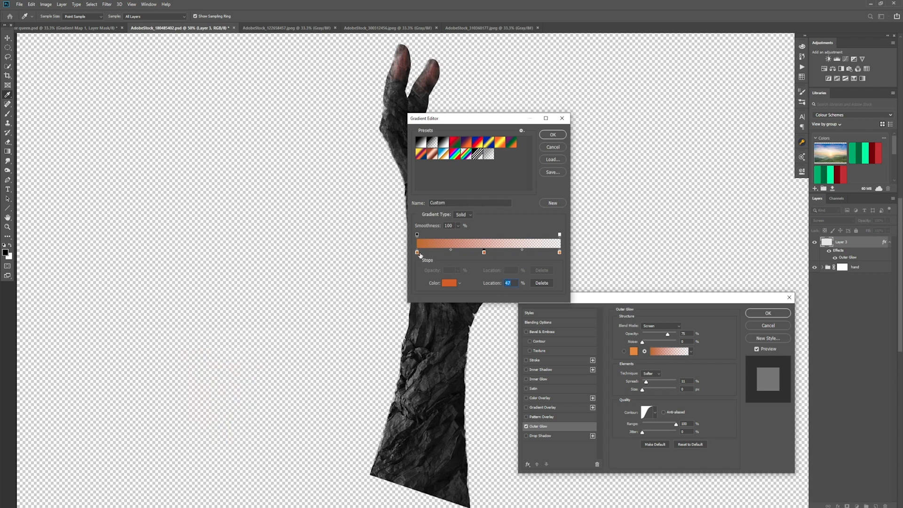
left_click(554, 135)
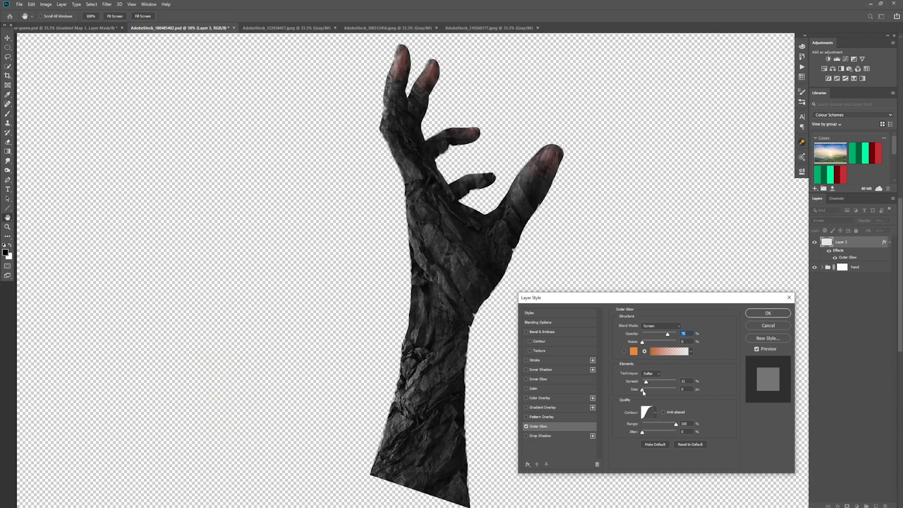
left_click_drag(642, 390, 647, 389)
key("Return")
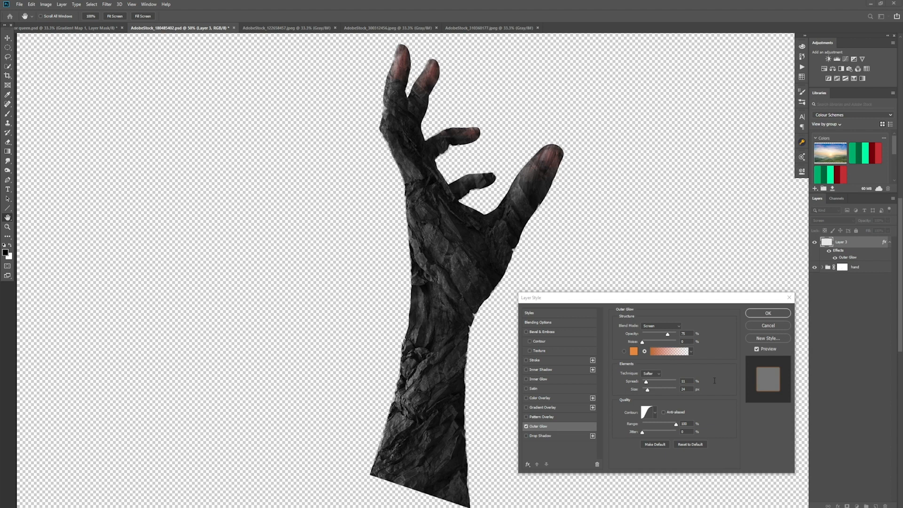
Step: Reduce the outer glow's range to 54%, increase its size slightly and apply the layer style
left_click_drag(675, 423, 660, 426)
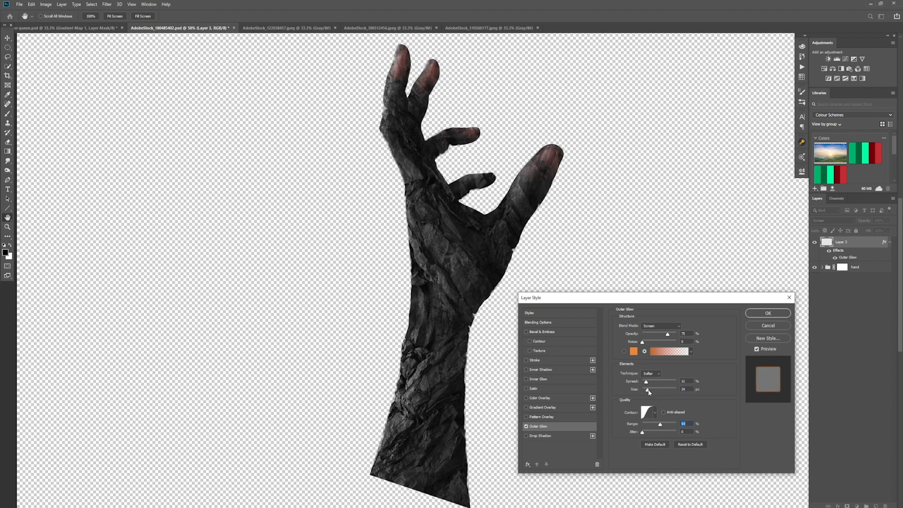
left_click_drag(647, 390, 650, 391)
left_click(767, 317)
Step: Set the foreground colour to yellow #d2c71e
left_click(5, 252)
left_click(226, 425)
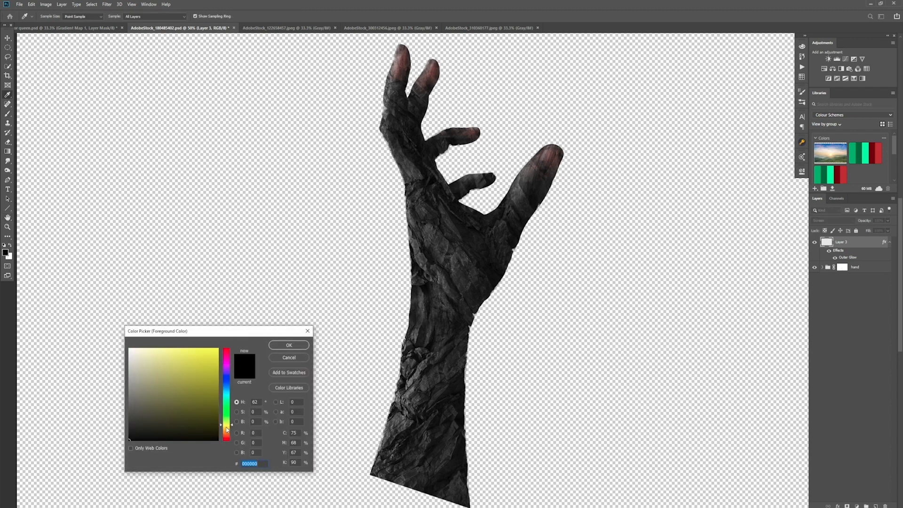
left_click(206, 364)
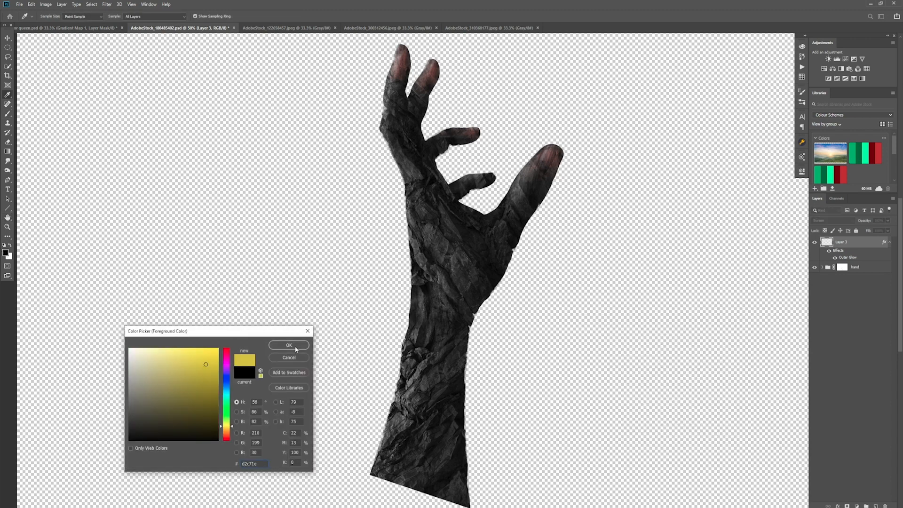
left_click(289, 345)
Step: Choose the img920 copy 7 grunge brush for the Brush tool
key("b")
left_click(47, 16)
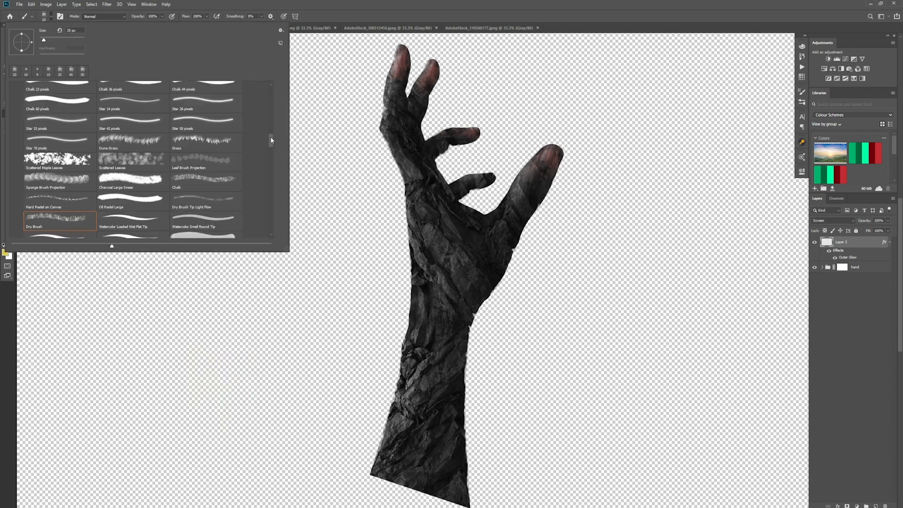
left_click_drag(271, 140, 277, 233)
left_click(53, 189)
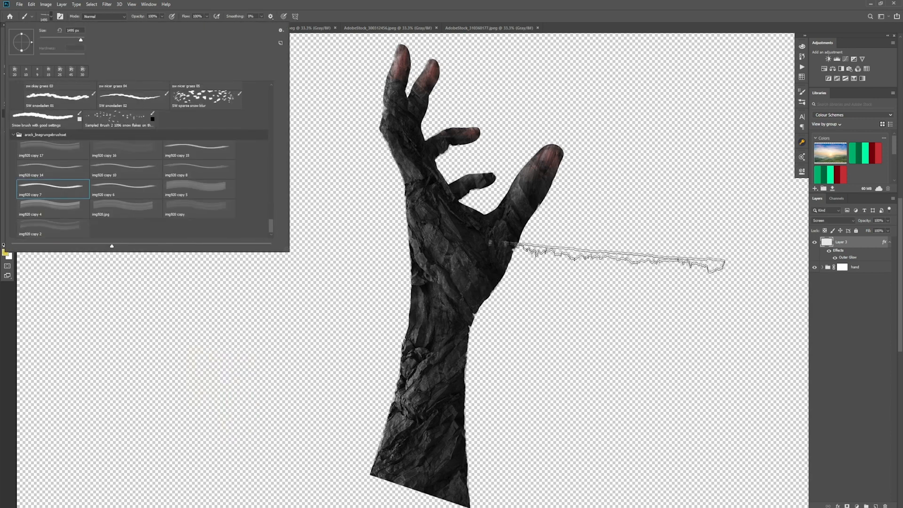
Step: Open the brush settings and enable Shape Dynamics and Scattering for the grunge brush
left_click(801, 106)
left_click(802, 93)
left_click(801, 94)
left_click(661, 121)
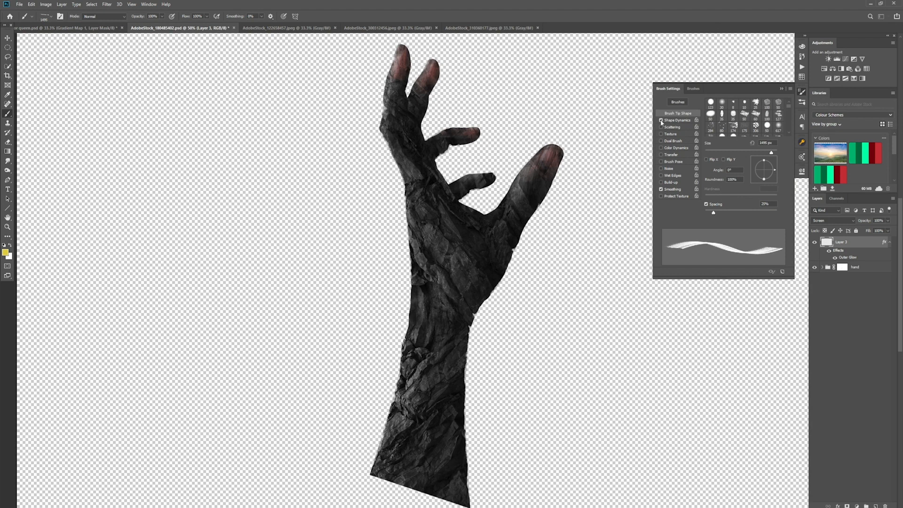
left_click(677, 121)
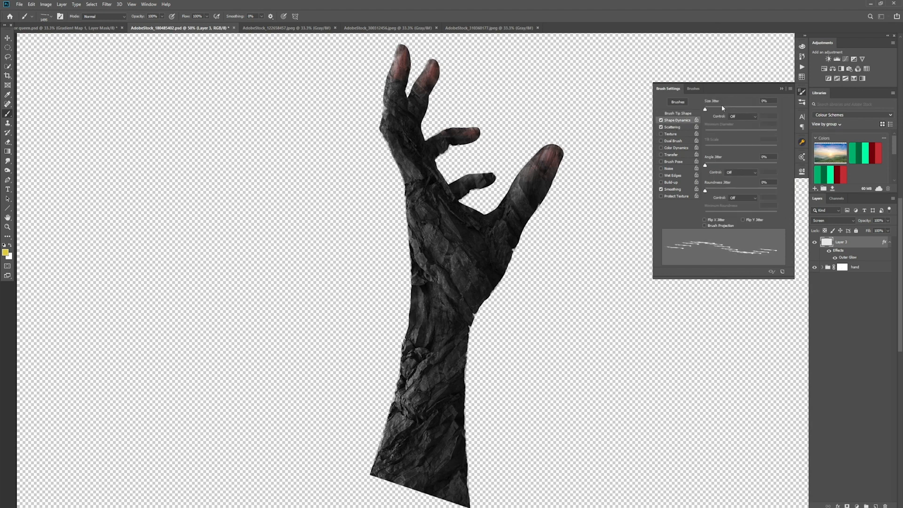
Step: Adjust the brush's scattering and set its shape dynamics to 16% size jitter, 11% minimum diameter and 25% minimum roundness
left_click(672, 128)
left_click_drag(705, 110, 711, 111)
left_click_drag(705, 135, 714, 136)
left_click_drag(705, 150, 707, 192)
left_click(676, 121)
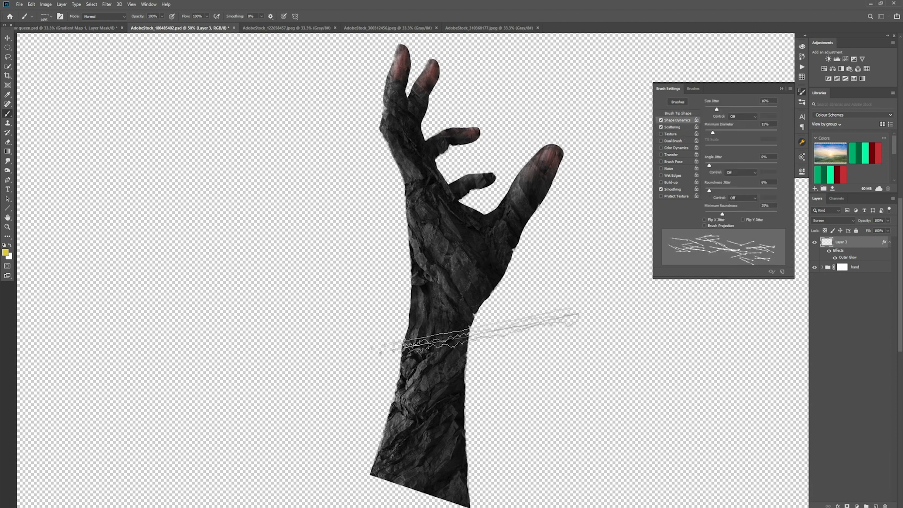
Step: Shrink the grunge brush to a small size relative to the hand and close its settings
key("bracketleft")
key("bracketleft")
key("bracketleft")
key("bracketleft")
key("bracketleft")
key("bracketleft")
key("bracketleft")
key("bracketleft")
key("bracketleft")
key("bracketleft")
key("bracketleft")
key("bracketleft")
key("bracketleft")
key("bracketleft")
key("bracketleft")
key("bracketleft")
key("bracketleft")
key("bracketleft")
key("bracketleft")
key("bracketleft")
left_click(782, 89)
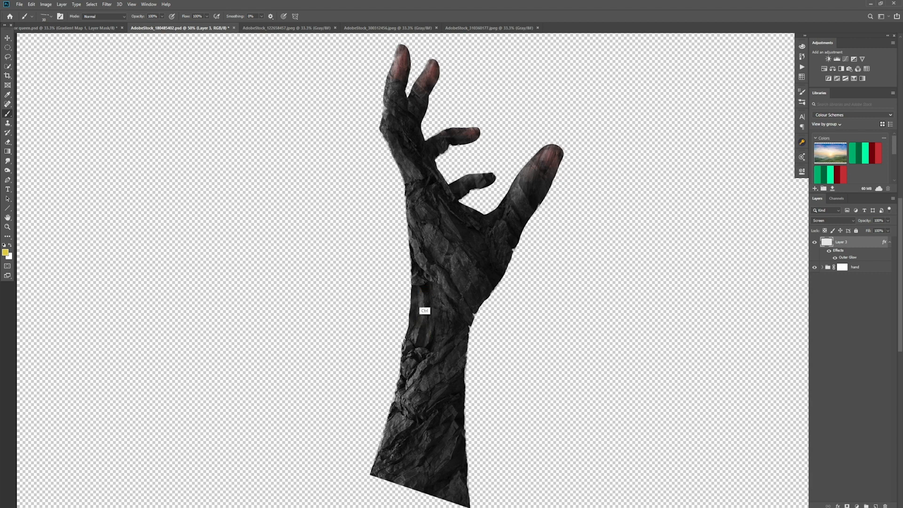
Step: Check the layer's outer glow settings, try two glowing brush dabs on the palm and undo them
double_click(849, 258)
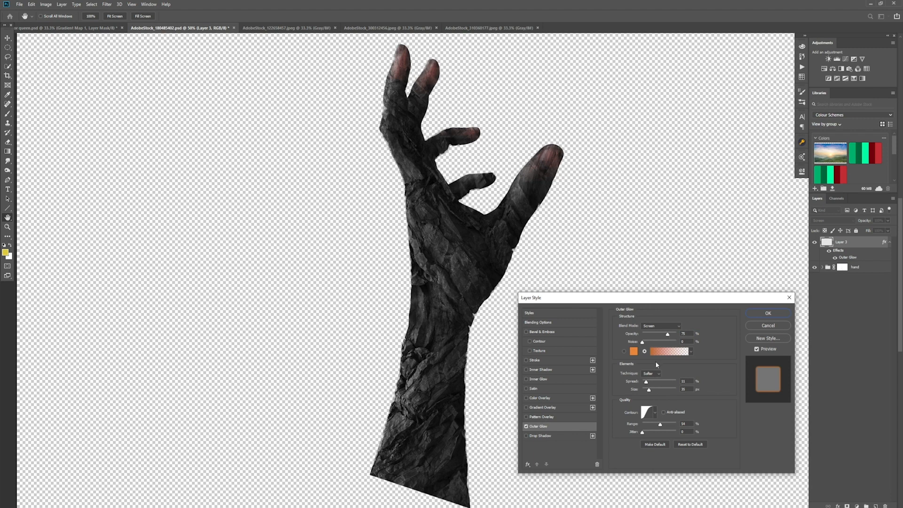
left_click(768, 313)
left_click(438, 229)
left_click(436, 220)
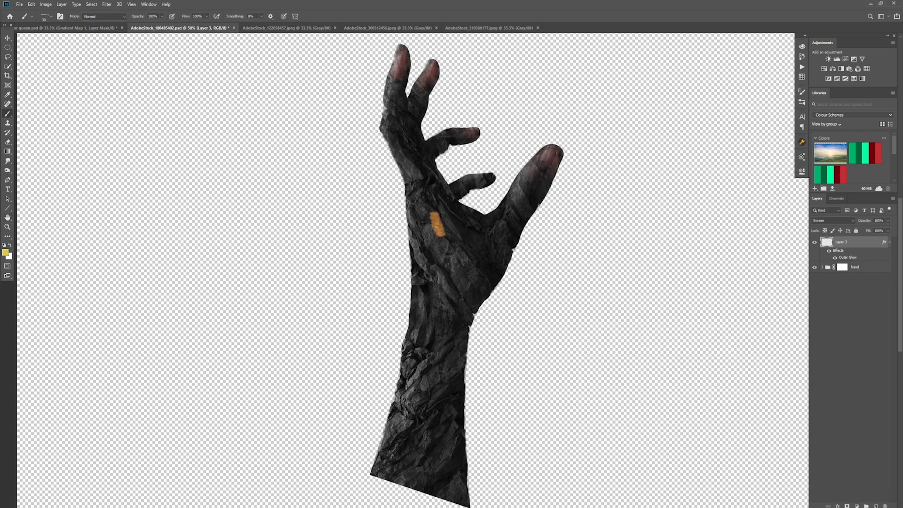
key("ctrl+z")
key("ctrl+z")
Step: Make the brush slightly smaller and open the glow layer's Outer Glow settings for editing
key("bracketleft")
double_click(870, 241)
left_click(541, 426)
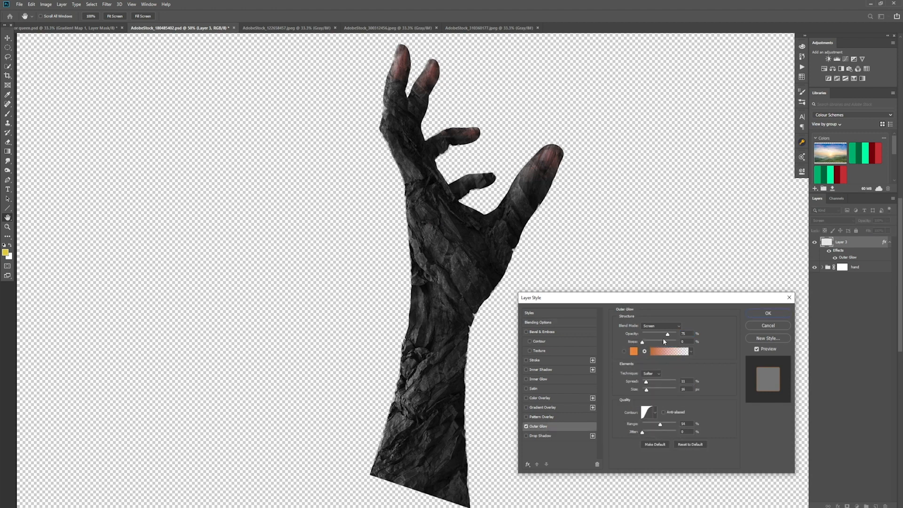
Step: Set Layer 3's Outer Glow range to 100% and spread to 7%, lower its opacity, and apply the style
left_click_drag(446, 275, 454, 240)
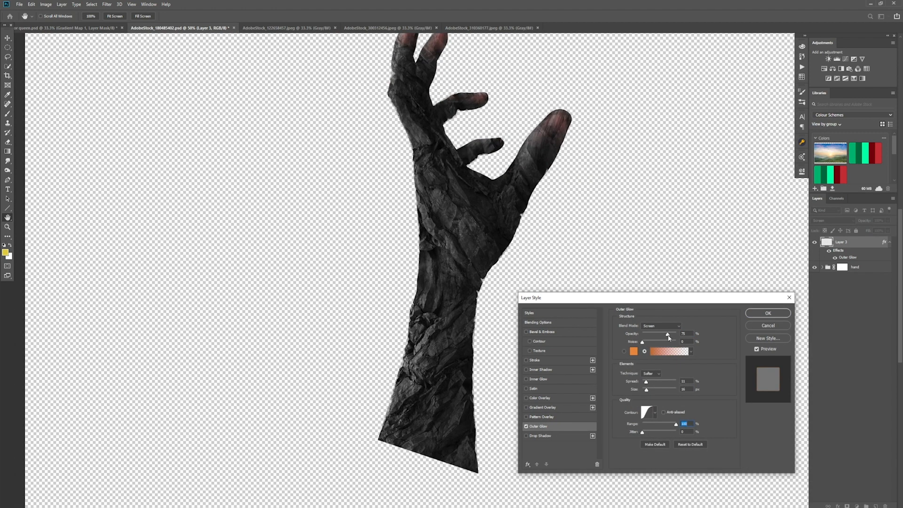
left_click_drag(668, 335, 661, 334)
left_click(753, 314)
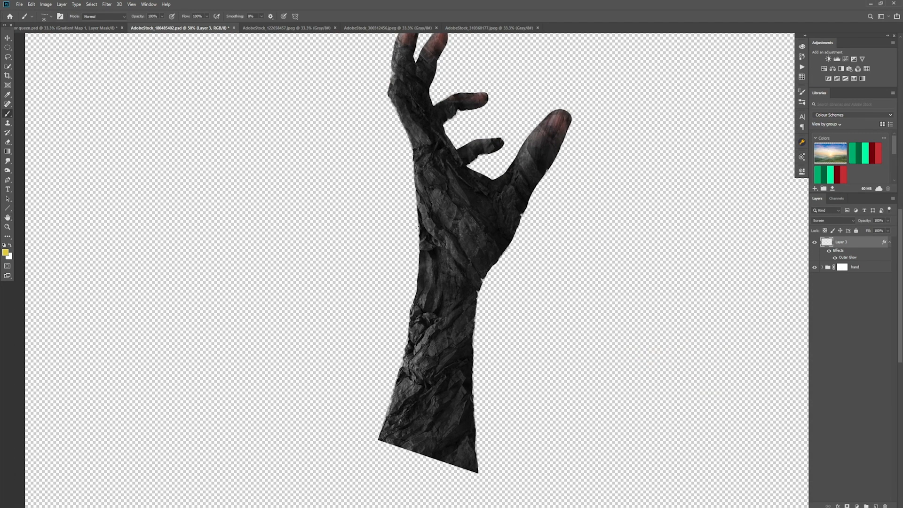
left_click_drag(452, 233, 464, 253)
key("ctrl+z")
key("ctrl+z")
Step: Reduce the brush to a fine size for crack lines and discard the trial stroke on the palm
key("bracketleft")
key("bracketleft")
key("bracketleft")
left_click_drag(449, 166, 469, 186)
key("ctrl+z")
key("bracketleft")
Step: Paint thin glowing lava cracks along the rock creases of the forearm, palm edge and fingers on Layer 3
left_click_drag(432, 260, 432, 296)
left_click_drag(429, 388, 413, 404)
left_click_drag(519, 197, 479, 279)
mouse_move(360, 161)
left_mouse_down()
mouse_move(374, 178)
mouse_move(373, 161)
left_mouse_up()
mouse_move(375, 229)
left_mouse_down()
mouse_move(386, 228)
mouse_move(385, 239)
left_mouse_up()
left_click_drag(476, 295, 510, 213)
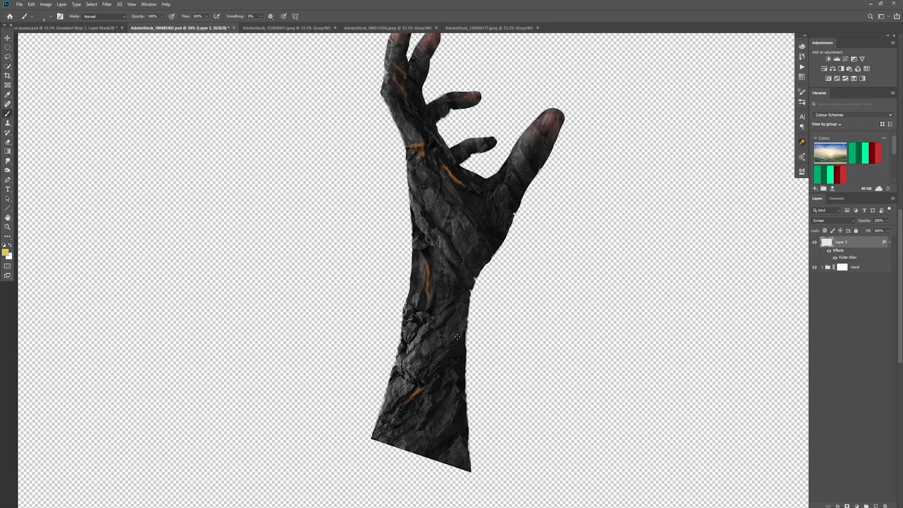
Step: Paint further glowing cracks across the lower forearm, wrist, middle of the palm and thumb base
left_click_drag(444, 364, 427, 376)
left_click_drag(458, 214, 452, 226)
left_click_drag(513, 176, 521, 190)
left_click_drag(414, 426, 398, 437)
left_click_drag(446, 196, 448, 220)
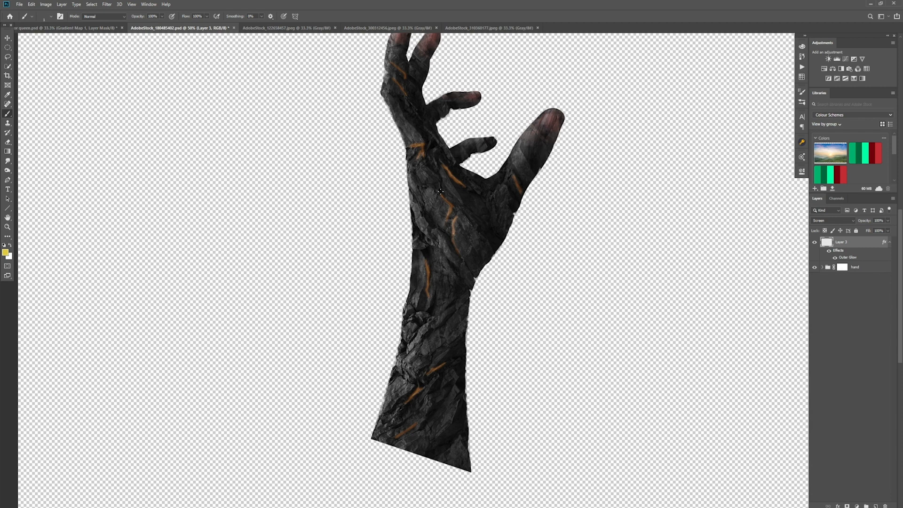
left_click_drag(437, 328, 470, 299)
left_click_drag(427, 321, 413, 344)
Step: Split the black Underlying Layer slider in Layer 3's Blend If settings to fade the cracks over the darkest rock
key("ctrl+minus")
key("ctrl+minus")
key("ctrl+plus")
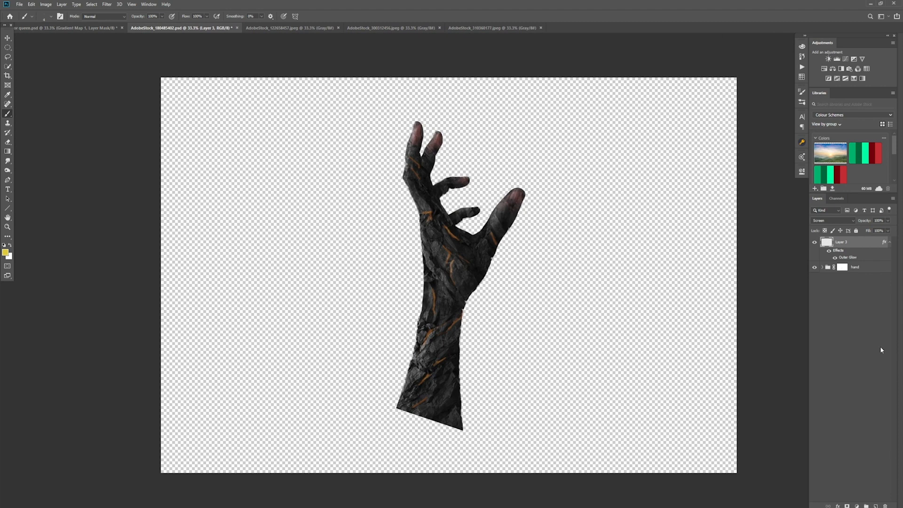
double_click(877, 245)
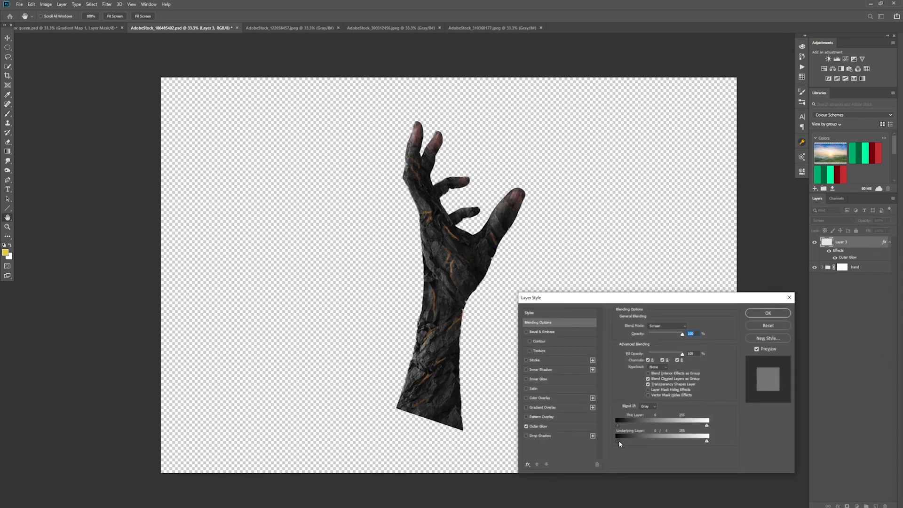
left_click(767, 313)
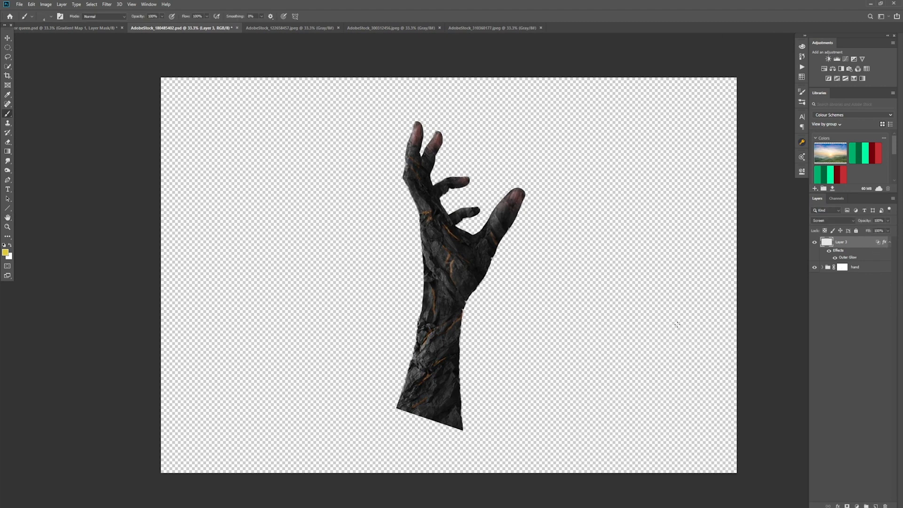
Step: Fine-tune the opacity, spread, noise and jitter of Layer 3's Outer Glow and apply the style
double_click(867, 258)
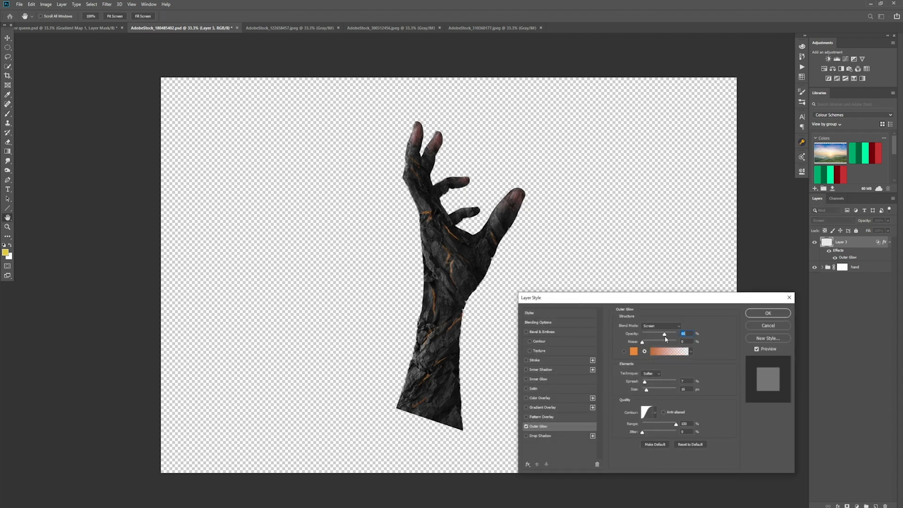
left_click_drag(645, 381, 645, 391)
mouse_move(643, 432)
left_mouse_down()
mouse_move(662, 434)
mouse_move(643, 432)
left_mouse_up()
left_click_drag(643, 344, 663, 338)
mouse_move(646, 383)
left_mouse_down()
mouse_move(658, 384)
mouse_move(646, 385)
left_mouse_up()
left_click(773, 316)
Step: Group Layer 3 with the hand group and place the result in the lower left of the warrior queen composition
left_click(877, 268, "shift")
right_click(877, 268)
left_click(830, 287)
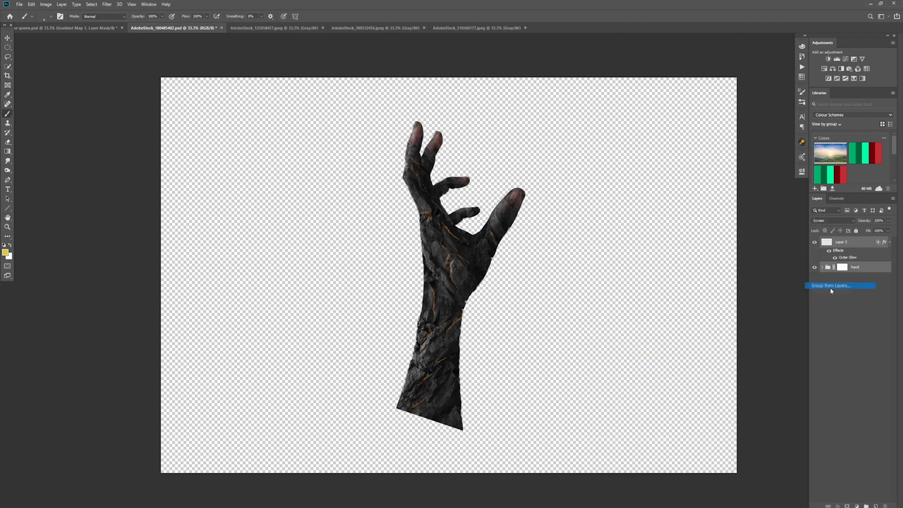
key("Return")
left_click(7, 38)
left_click_drag(444, 268, 348, 387)
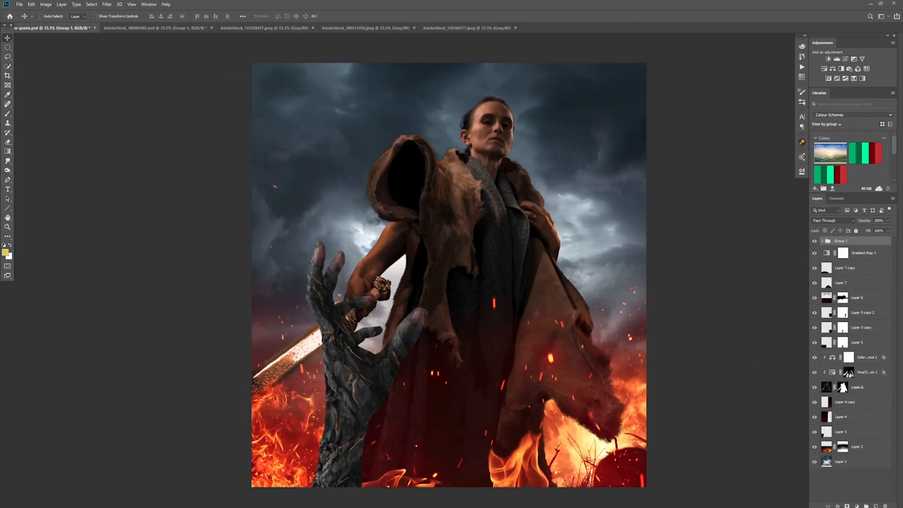
Step: Add a Curves adjustment clipped to the hand group, shaped as an S-curve that darkens the shadows
left_click(845, 59)
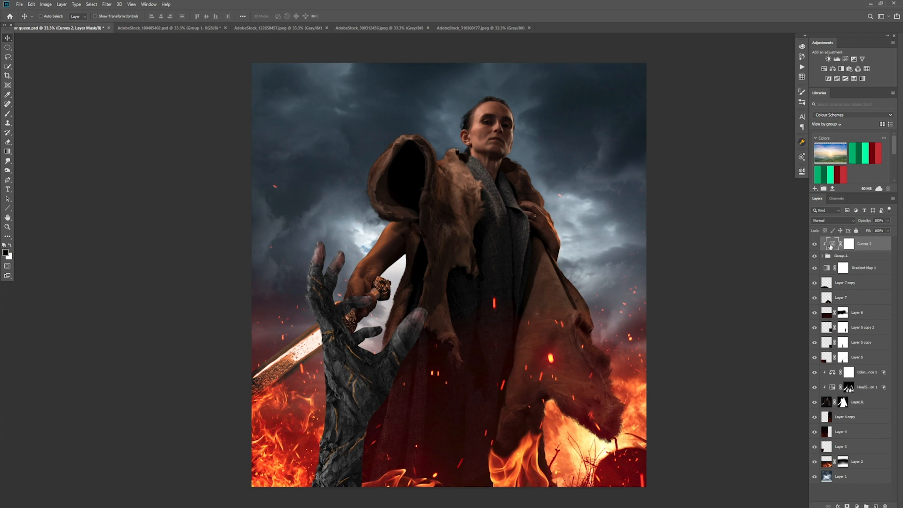
left_click_drag(748, 246, 727, 276)
key("ctrl+z")
left_click(770, 227)
key("ctrl+z")
left_click_drag(770, 228, 769, 220)
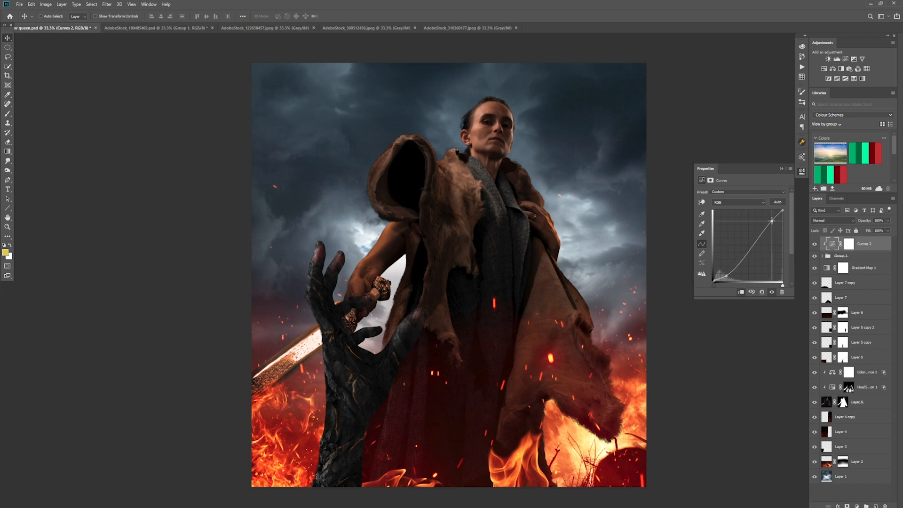
Step: Move the hand group toward the lower-left corner of the composition and scale it up to about 127%
left_click(7, 39)
left_click_drag(350, 382, 322, 423)
left_click(857, 256)
left_click_drag(362, 381, 335, 454)
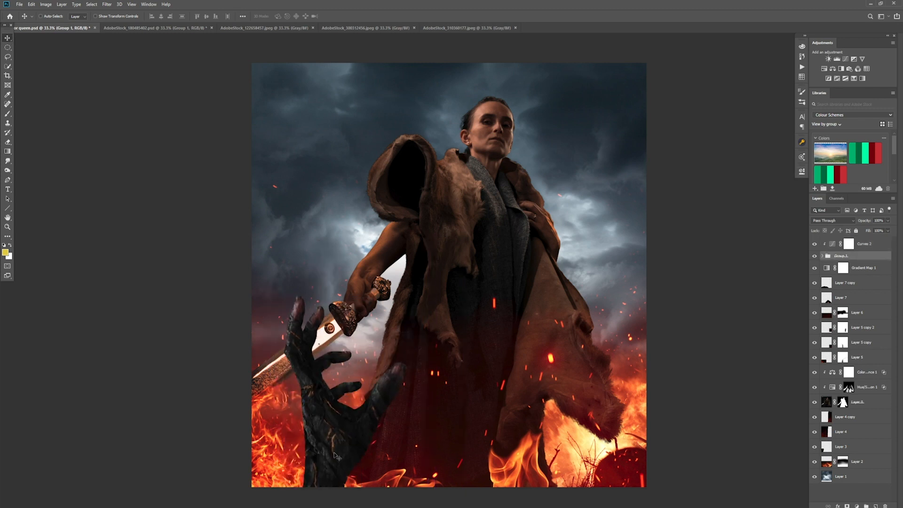
key("ctrl+t")
left_click_drag(459, 286, 590, 202)
left_click_drag(388, 314, 353, 361)
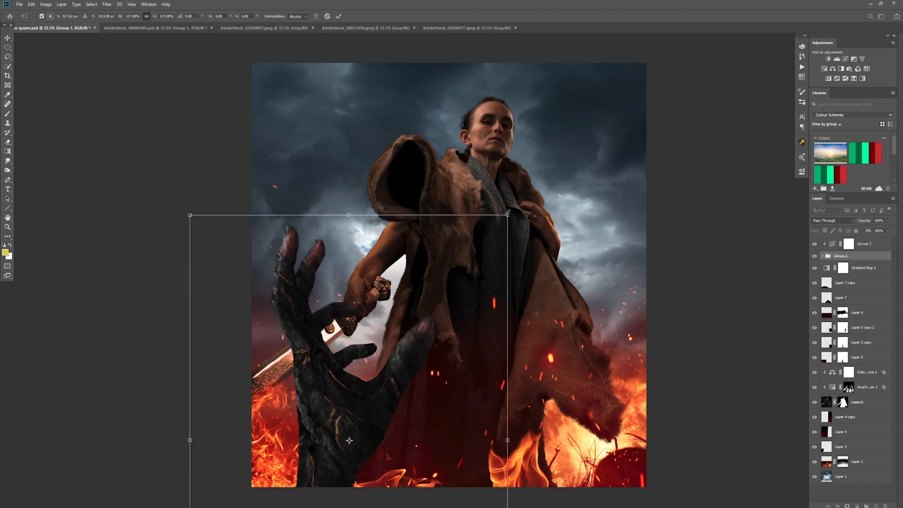
key("Return")
Step: Add a second Curves adjustment clipped directly above the hand group, with darker shadows and slightly brighter highlights
left_click(846, 59)
left_click_drag(748, 246, 729, 267)
left_click_drag(774, 221, 772, 217)
left_click(657, 336)
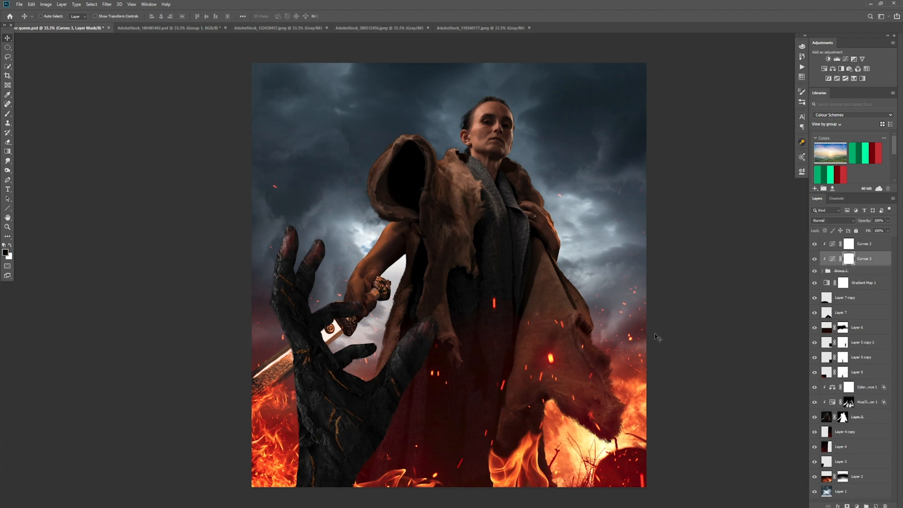
Step: Convert the hand group, Group 1, into a smart object for smart filters
left_click(827, 273)
left_click(822, 271)
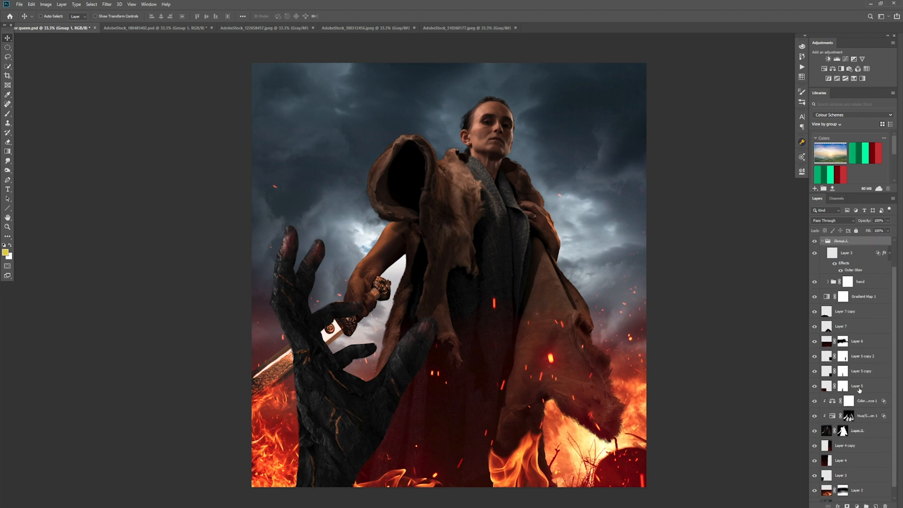
left_click(822, 272)
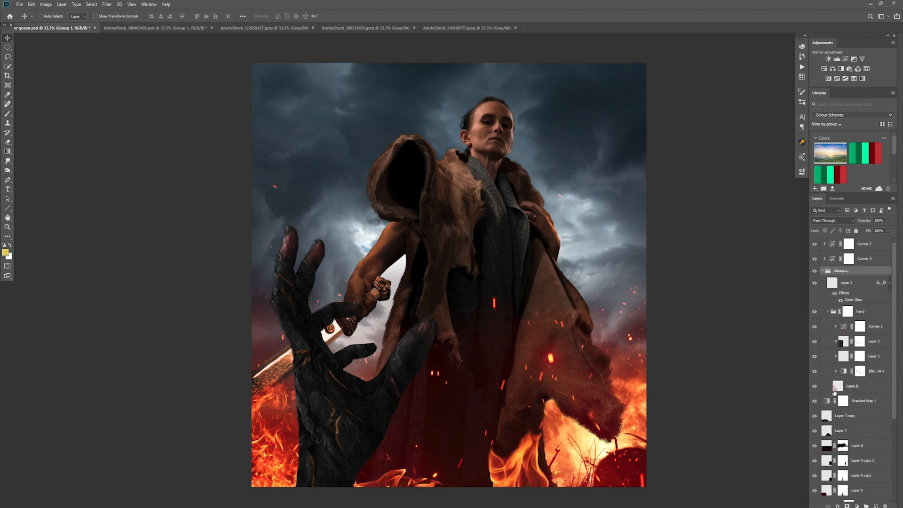
left_click(106, 4)
left_click(123, 24)
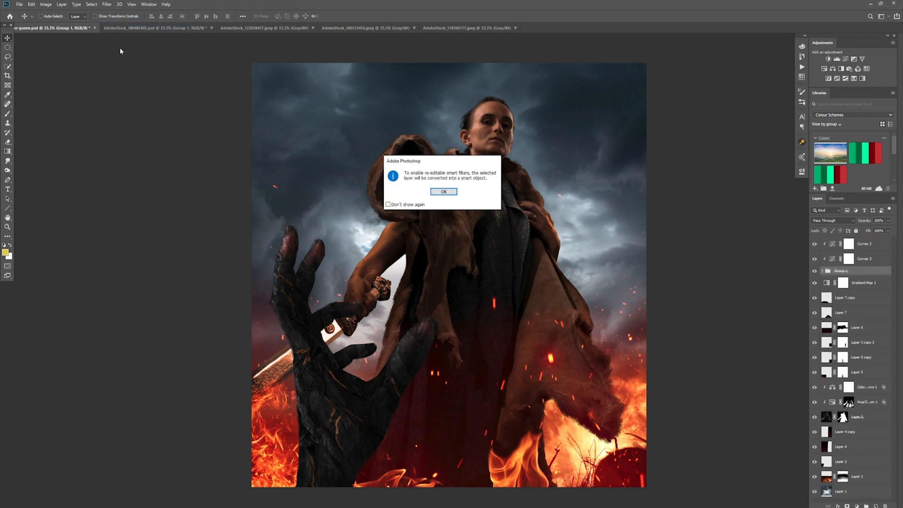
left_click(451, 194)
Step: Apply a Gaussian Blur smart filter to the hand and shift it slightly down and to the right
left_click(107, 4)
mouse_move(141, 85)
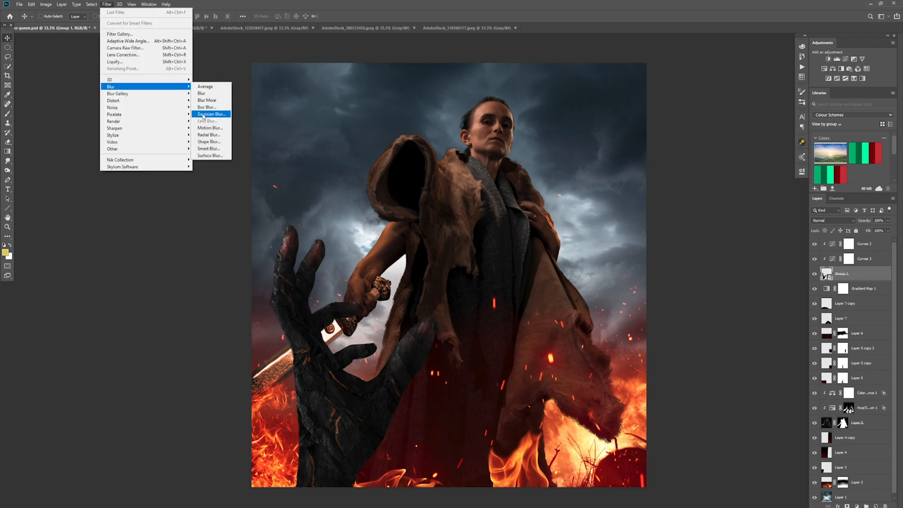
left_click(204, 114)
left_click(337, 188)
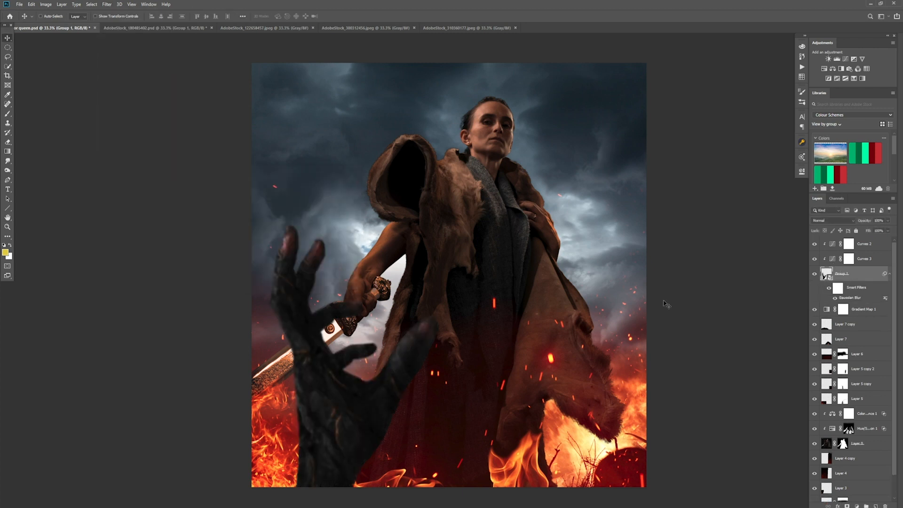
left_click_drag(358, 396, 365, 413)
Step: Open the fire images AdobeStock_233669690 and AdobeStock_280962804 from the King kong vs godzilla stock folder
left_click(19, 4)
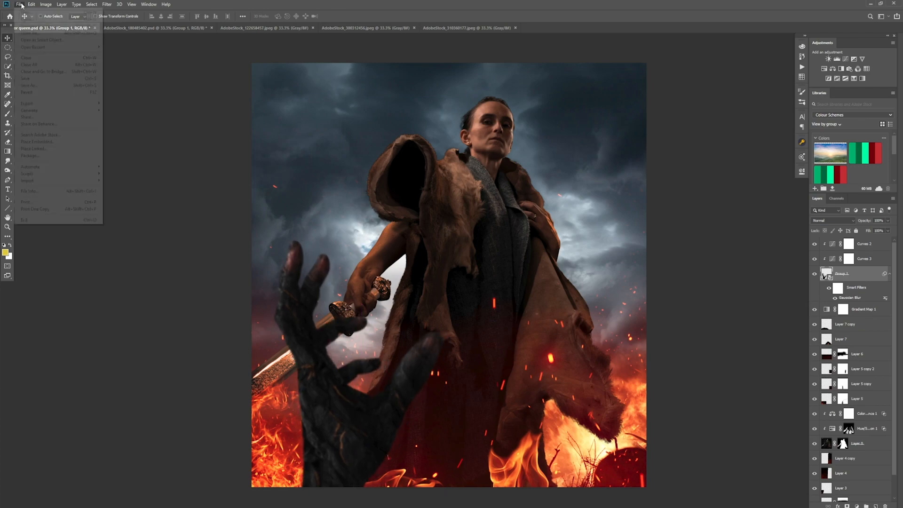
left_click(25, 19)
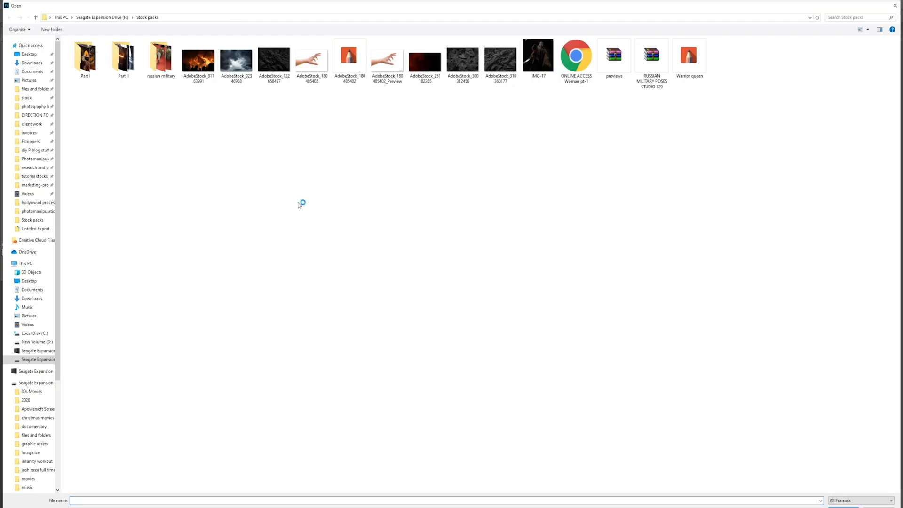
left_click(35, 158)
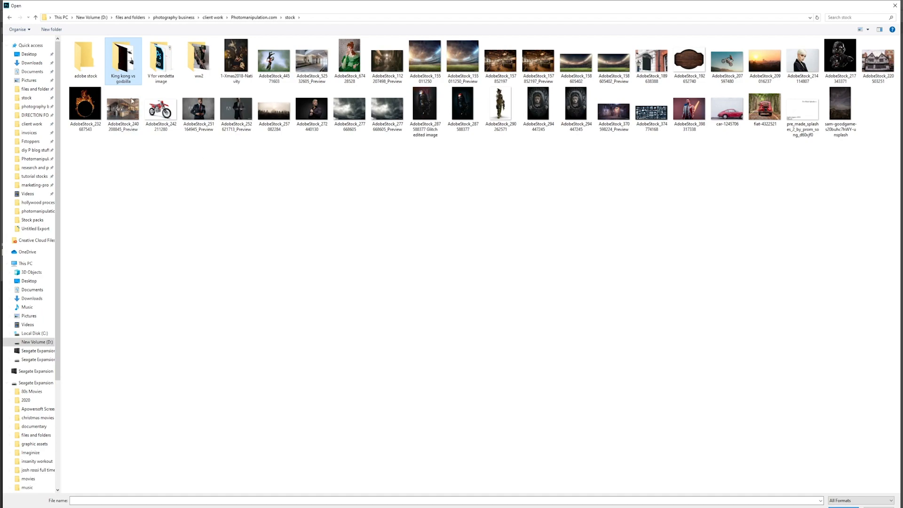
double_click(132, 76)
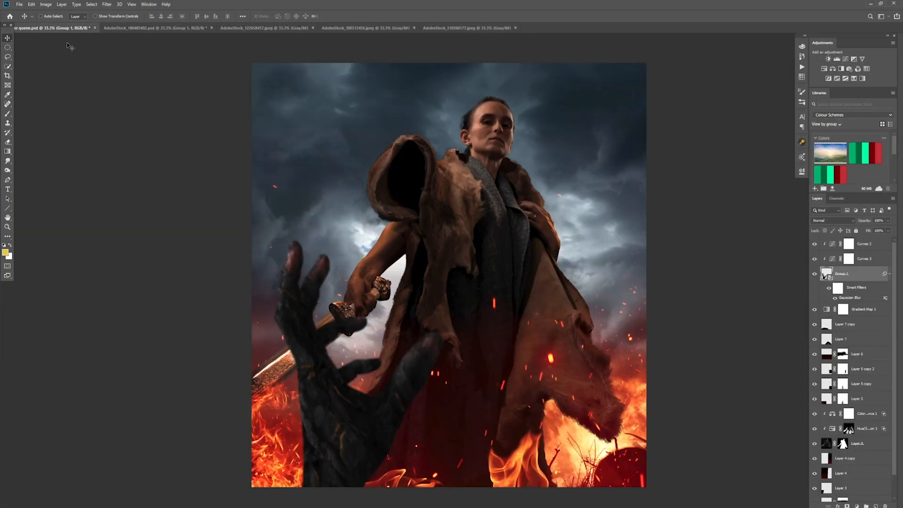
left_click(19, 4)
left_click(28, 24)
left_click(123, 127)
left_click(727, 61, "ctrl")
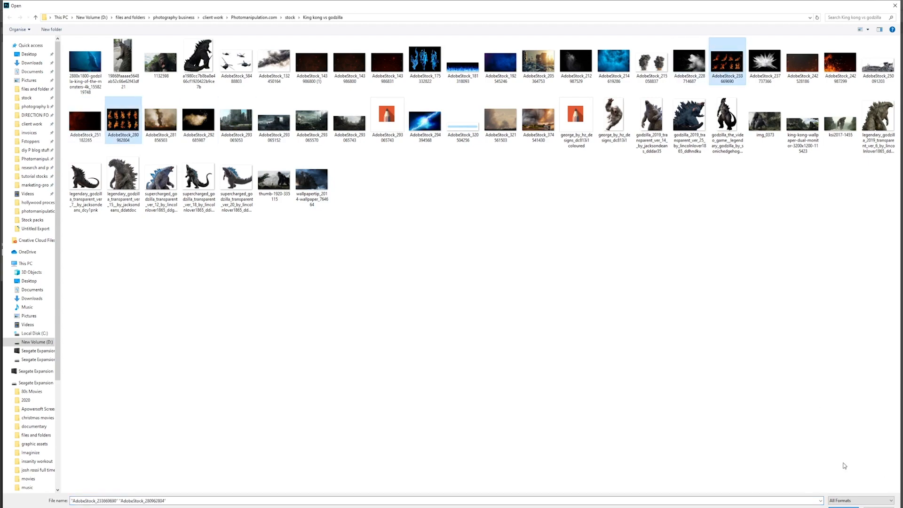
key("Return")
Step: Lasso the fourth flame in the upper row of AdobeStock_280962804, copy it to a layer and place it over the hand
left_click(574, 28)
left_click(640, 28)
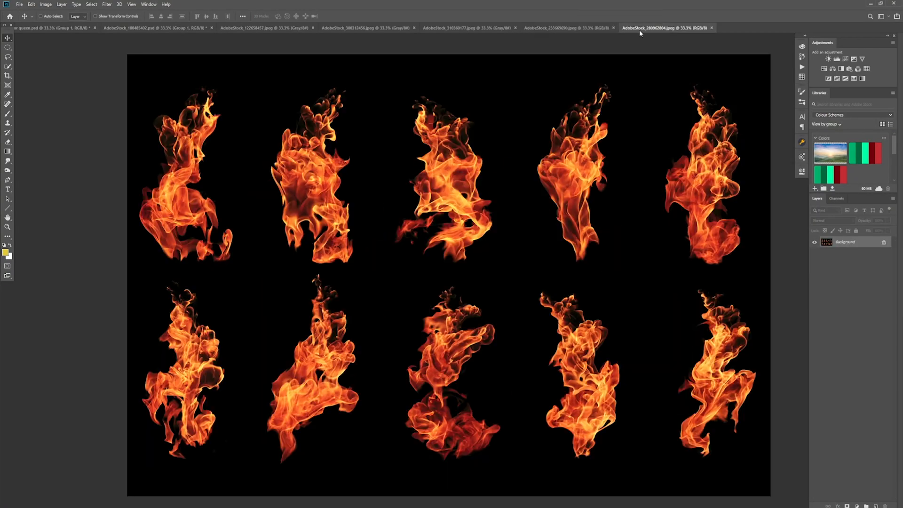
key("l")
mouse_move(608, 277)
left_mouse_down()
mouse_move(629, 196)
mouse_move(606, 277)
left_mouse_up()
key("ctrl+j")
key("v")
left_click_drag(589, 224, 335, 367)
left_click_drag(335, 367, 301, 367)
Step: Bring the flame layer to the top of the layer stack, unclipped, and set its blend mode to Screen
left_click_drag(861, 273, 866, 239)
right_click(873, 244)
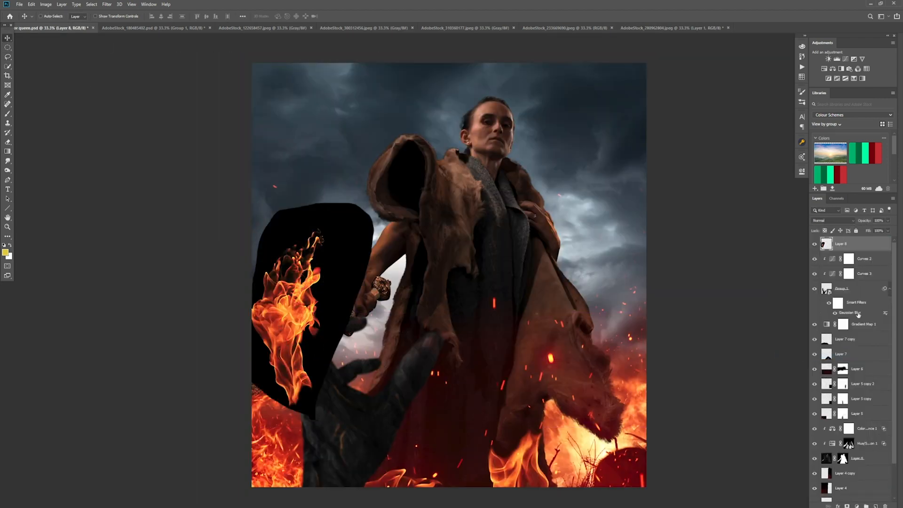
left_click(816, 355)
left_click(832, 220)
left_click(828, 296)
Step: Rotate the flame about 8° counterclockwise and move it down beside the left edge of the forearm
key("ctrl+t")
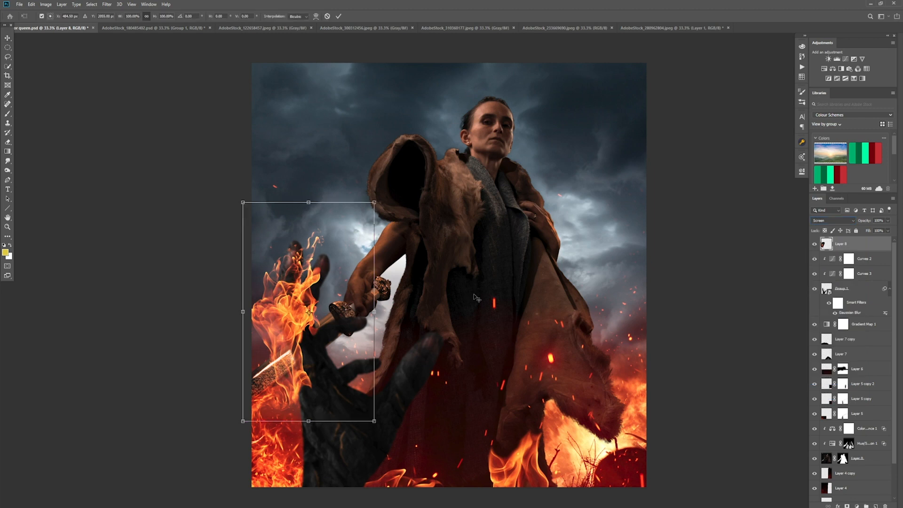
left_click_drag(379, 193, 331, 175)
left_click_drag(293, 302, 310, 415)
left_click_drag(353, 294, 376, 284)
left_click_drag(324, 383, 350, 424)
left_click_drag(433, 310, 391, 297)
Step: Warp the flame so it bends along the left contour of the arm, and commit the transform
right_click(329, 329)
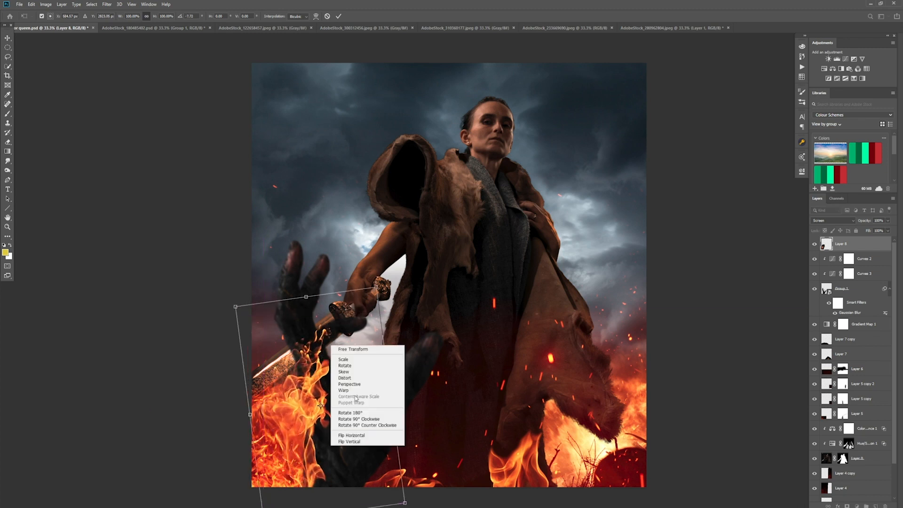
left_click(353, 383)
left_click_drag(322, 303, 319, 293)
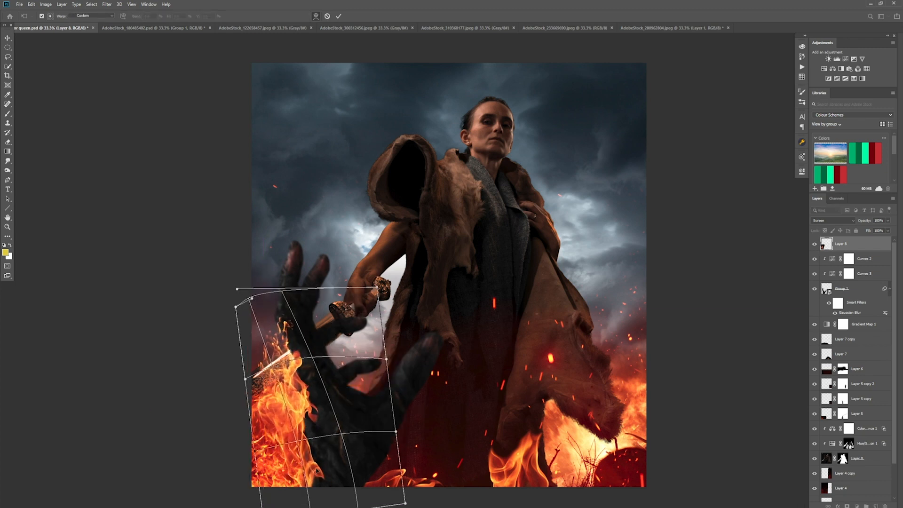
key("Return")
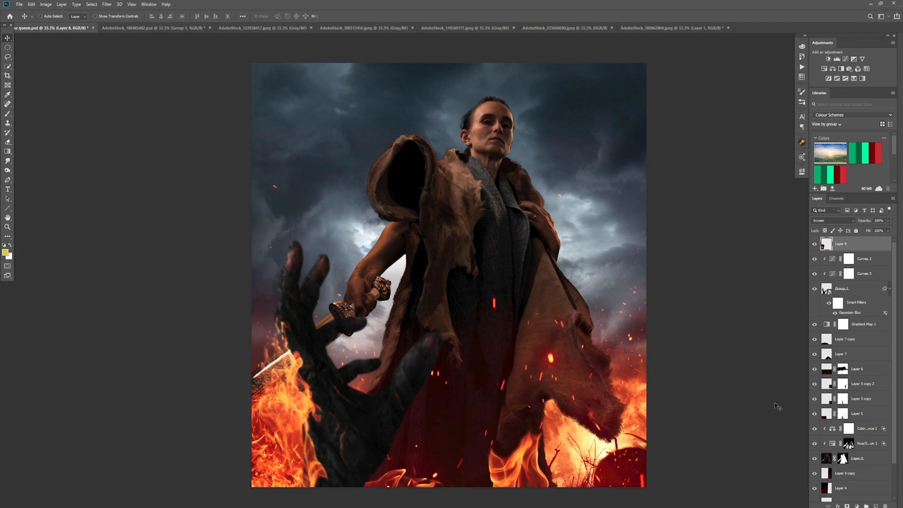
Step: Lasso another upper-row flame in AdobeStock_280962804, copy it to a layer and place it near the hand in the composition
left_click(668, 28)
key("l")
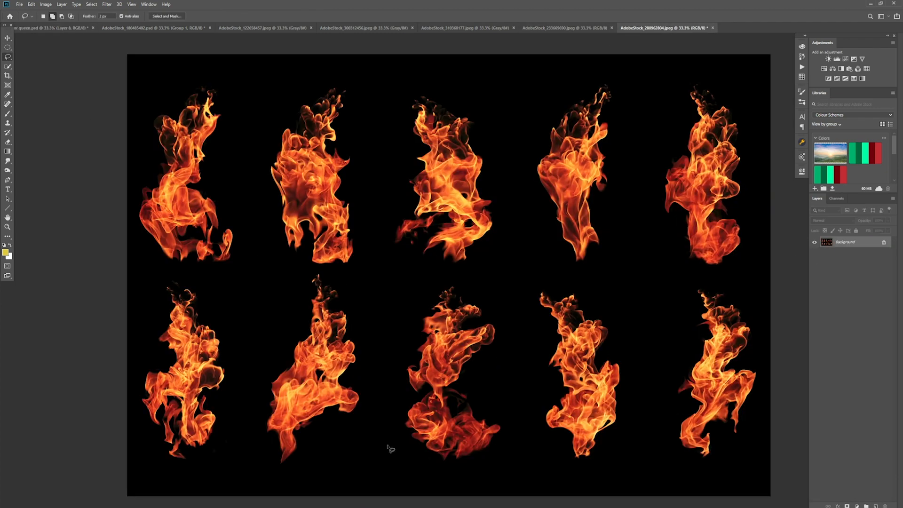
mouse_move(426, 49)
left_mouse_down()
mouse_move(482, 261)
mouse_move(404, 61)
mouse_move(423, 52)
left_mouse_up()
mouse_move(485, 155)
left_mouse_down()
mouse_move(402, 265)
mouse_move(483, 153)
left_mouse_up()
key("ctrl+j")
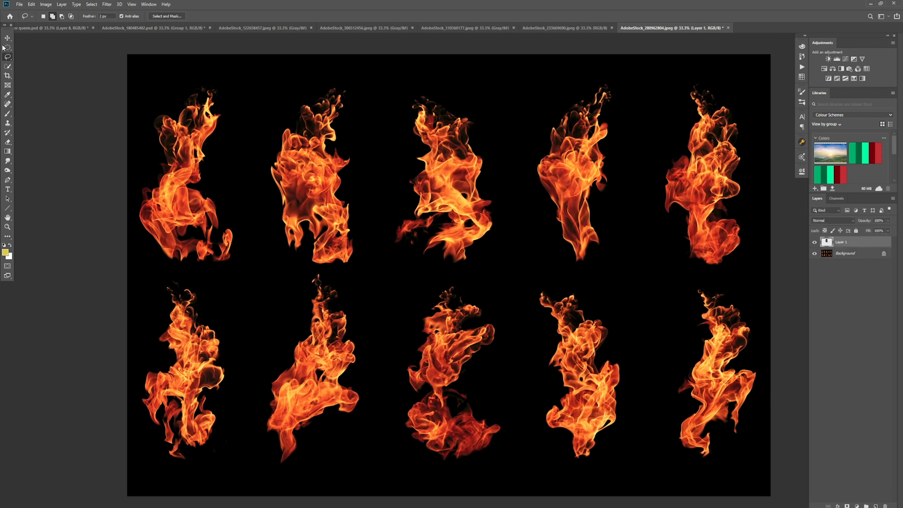
left_click(7, 38)
mouse_move(319, 207)
left_mouse_down()
mouse_move(44, 39)
mouse_move(347, 321)
mouse_move(389, 417)
mouse_move(373, 417)
left_mouse_up()
Step: Set the second flame layer's blend mode to Screen, keeping opacity and fill at 100%
left_click(833, 220)
left_click(824, 281)
left_click(888, 220)
mouse_move(887, 230)
left_mouse_down()
mouse_move(874, 230)
mouse_move(889, 230)
left_mouse_up()
Step: Free-transform the second flame and place it at the image's lower edge right of the forearm, and reselect the first flame's layer
key("ctrl+t")
left_click_drag(452, 306, 488, 362)
left_click_drag(352, 436, 385, 489)
key("Return")
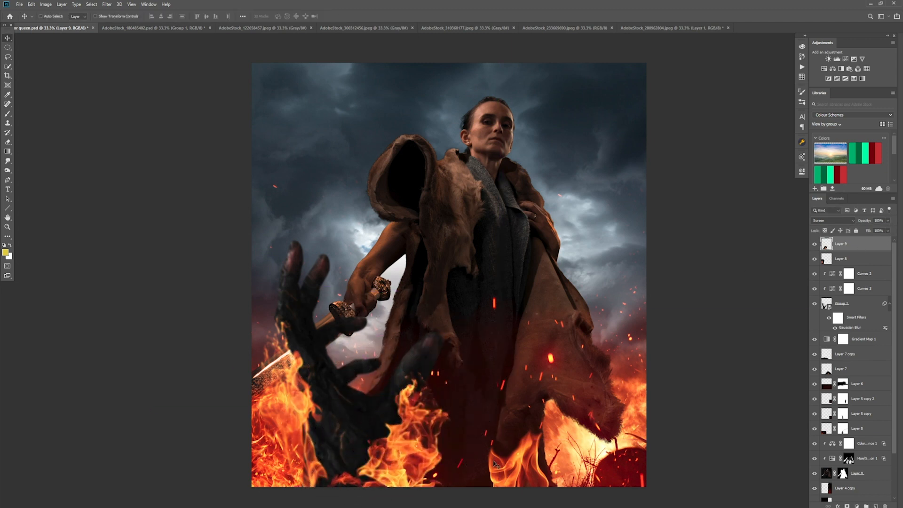
left_click_drag(427, 416, 422, 449)
left_click(277, 454, "ctrl")
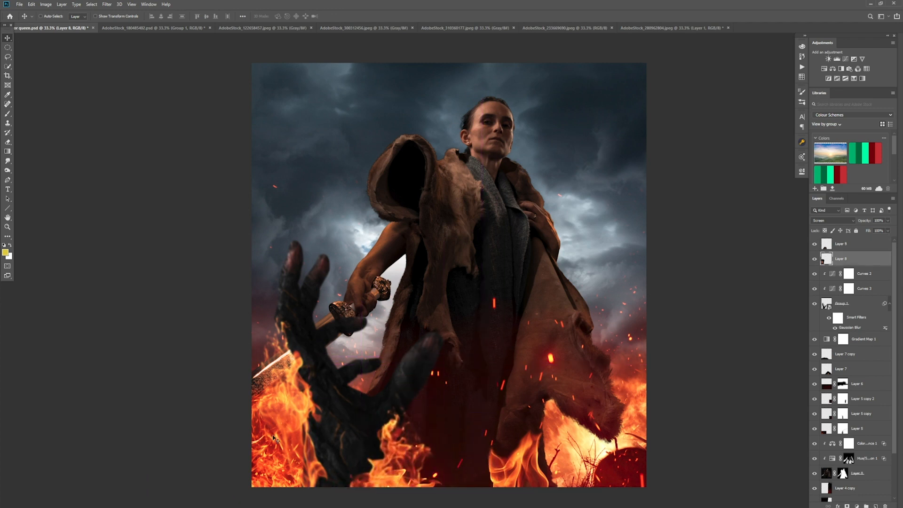
Step: Nudge the first flame toward the forearm's left edge and rotate it about 9° clockwise
left_click_drag(277, 454, 284, 445)
key("ctrl+t")
left_click_drag(363, 281, 384, 293)
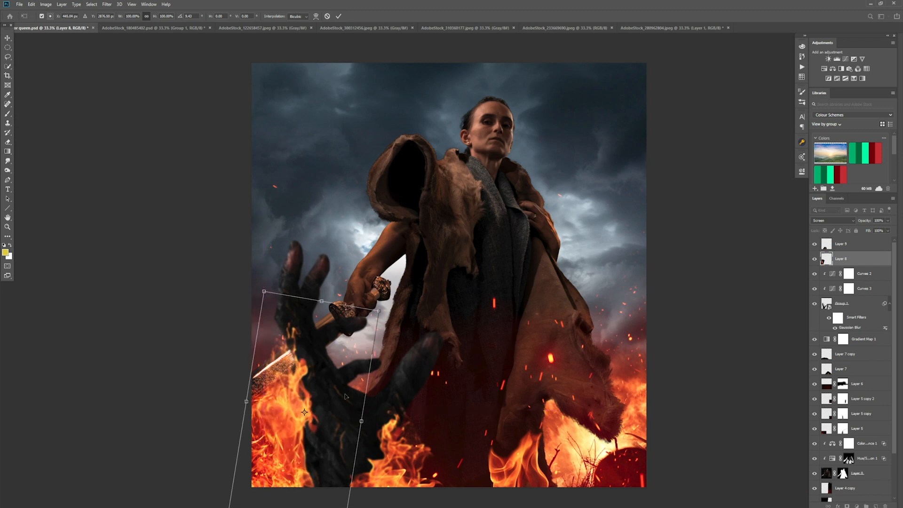
key("Return")
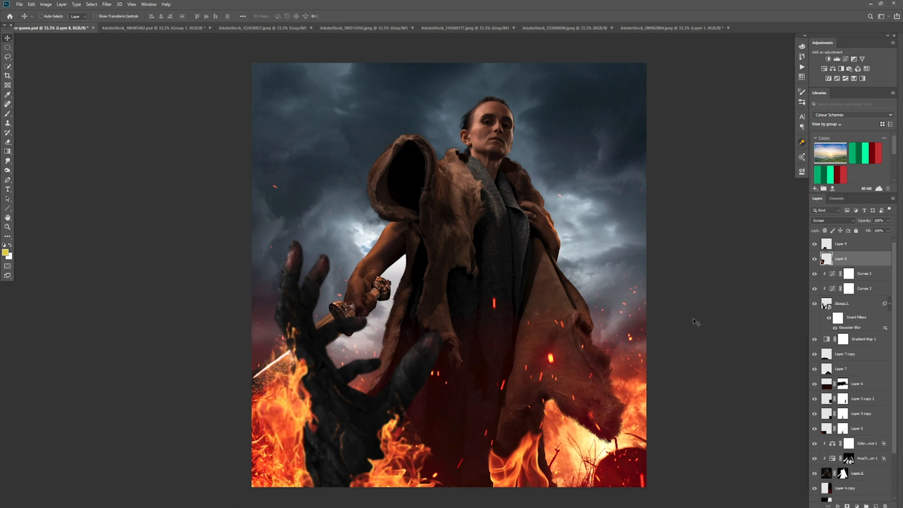
Step: Create a new layer above the Curves 2 adjustment, change its blend mode, and set the foreground colour to orange
left_click(879, 275)
left_click(875, 506)
key("b")
left_click(5, 252)
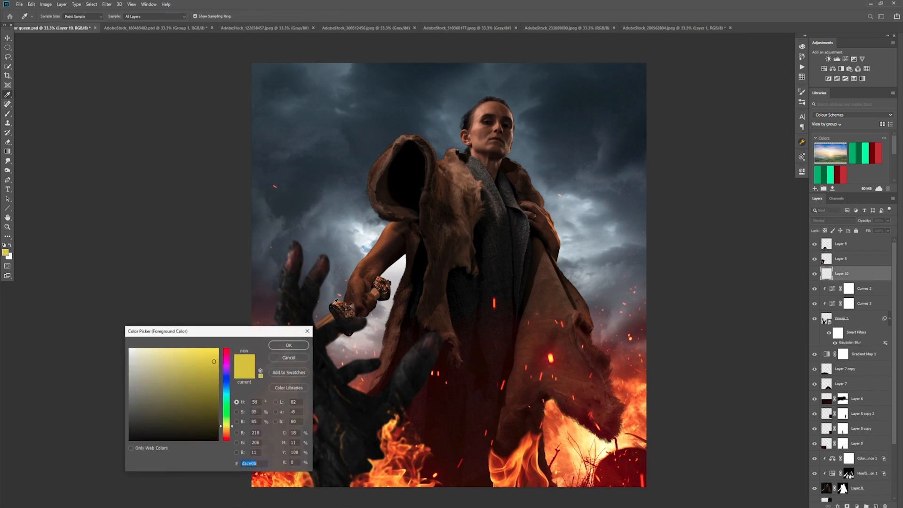
left_click_drag(227, 427, 227, 435)
left_click(289, 345)
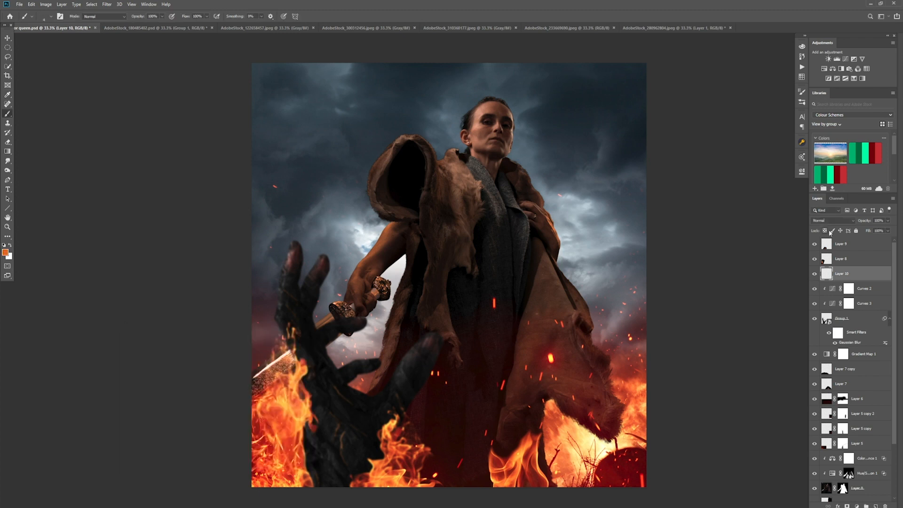
left_click(832, 220)
left_click(833, 275)
Step: Dab an orange glow on the lava-rock forearm using a small Soft Round brush with reduced flow
left_click(45, 18)
left_click_drag(268, 98, 269, 88)
double_click(53, 105)
key("bracketleft")
key("bracketleft")
key("bracketleft")
key("bracketleft")
left_click(206, 17)
left_click_drag(210, 26, 179, 26)
left_click(329, 441)
key("bracketleft")
key("bracketleft")
Step: Close the source documents AdobeStock_122658457, AdobeStock_300312456 and AdobeStock_580485402
left_click(414, 28)
left_click(312, 28)
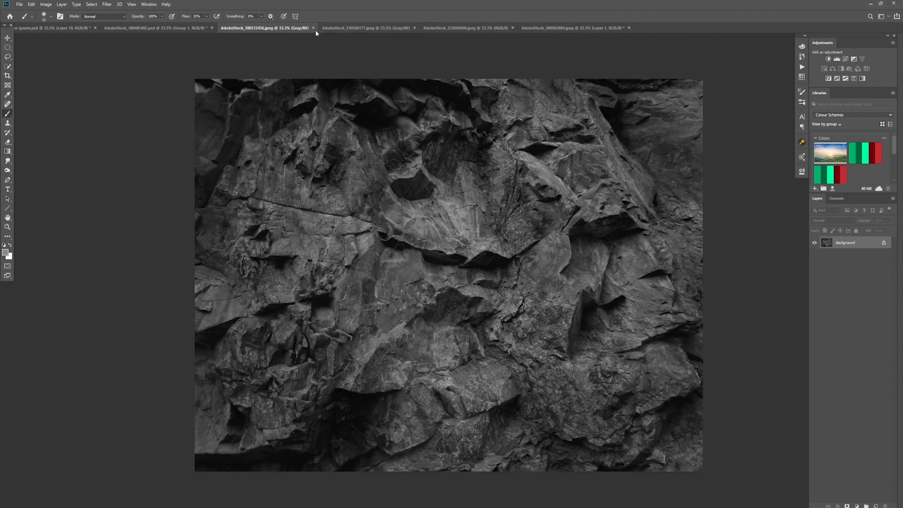
left_click(139, 27)
left_click(211, 28)
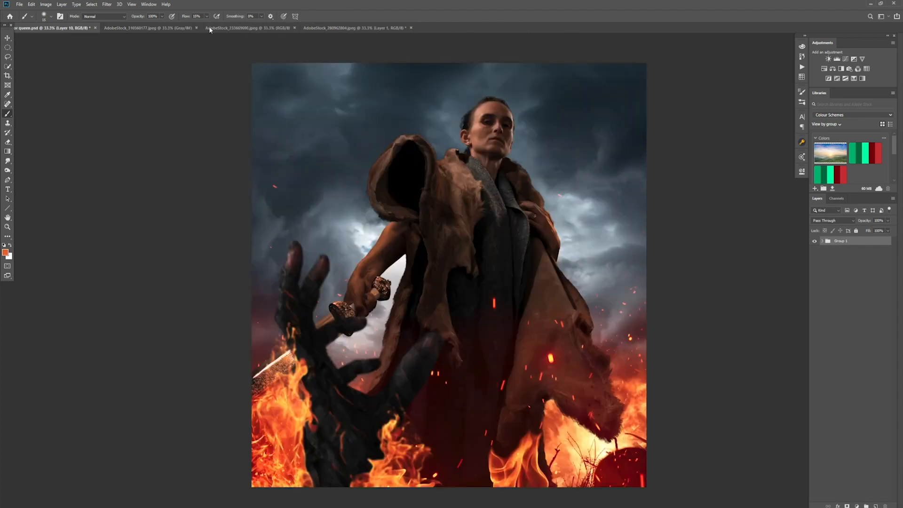
Step: Try adding AdobeStock_251182265 to the composition as a sparks layer directly beneath the woman, blended with Screen
left_click(323, 28)
key("ctrl+o")
double_click(85, 123)
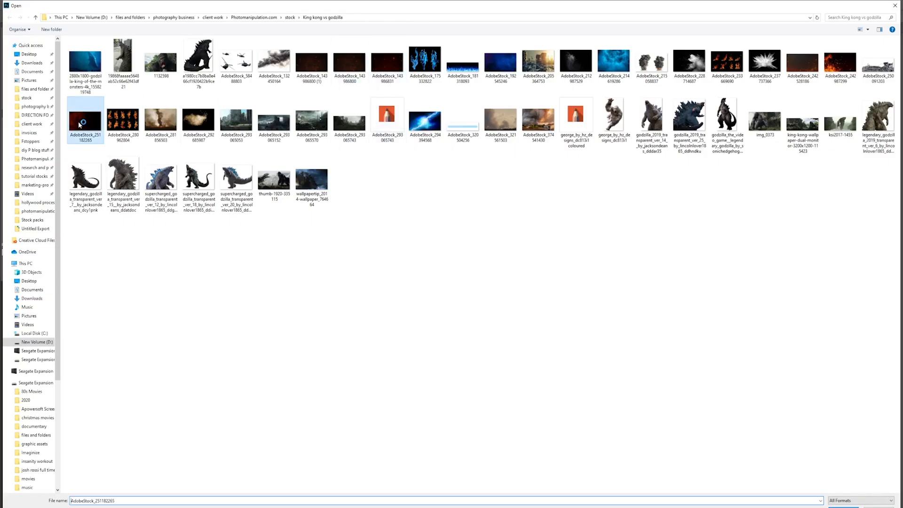
key("ctrl+a")
key("ctrl+c")
left_click(56, 28)
key("ctrl+v")
left_click_drag(865, 273, 862, 442)
left_click(833, 221)
left_click(826, 282)
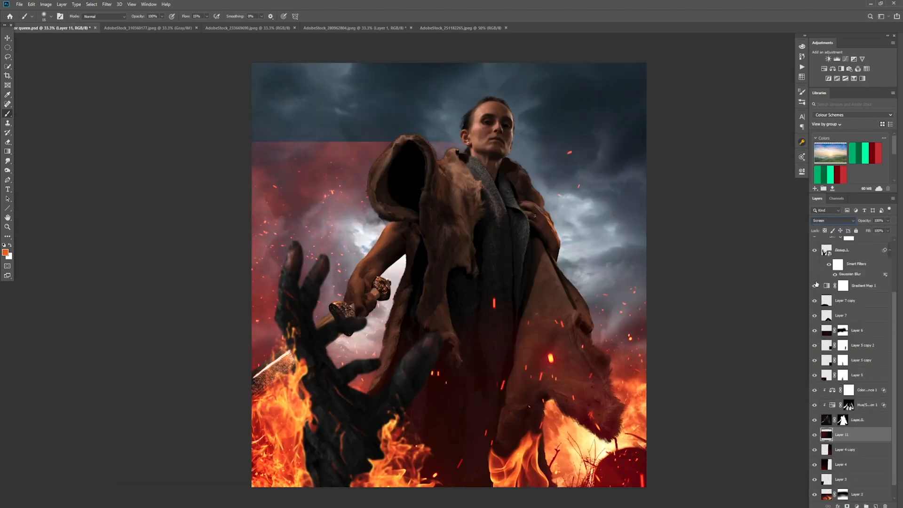
Step: Try rotating the sparks layer about 87° counterclockwise and scaling it to about 79% over the image's left half
key("ctrl+t")
left_click_drag(711, 130, 345, 76)
left_click_drag(374, 266, 244, 226)
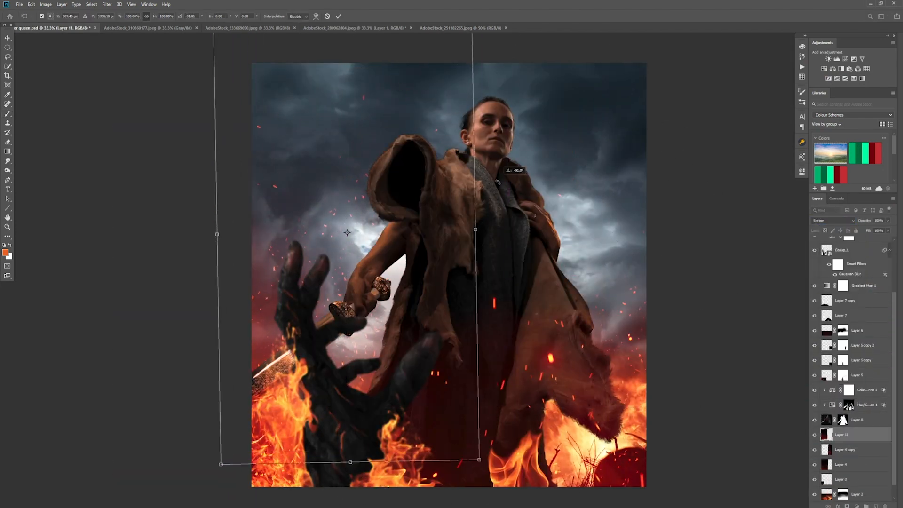
left_click_drag(520, 169, 526, 184)
left_click_drag(388, 322, 384, 339)
left_click_drag(461, 485, 412, 389)
left_click_drag(347, 360, 380, 392)
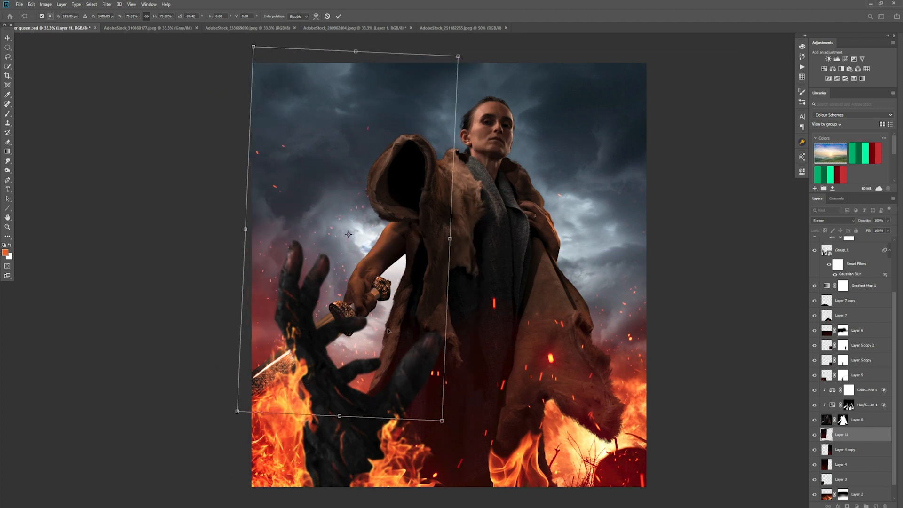
left_click_drag(389, 320, 381, 362)
key("Return")
Step: Open AdobeStock_143986800, copy the whole image into the composition beneath the woman, and set its blend mode to Screen
left_click(20, 4)
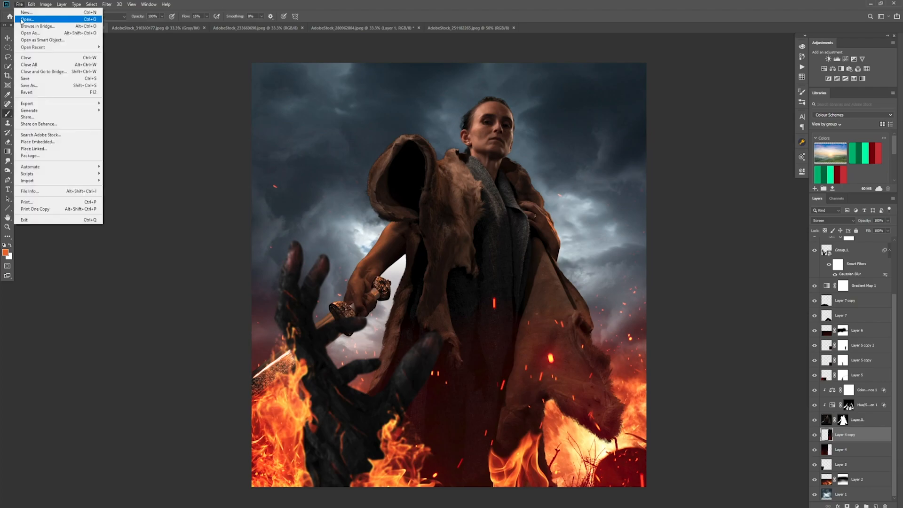
left_click(24, 20)
left_click(349, 64)
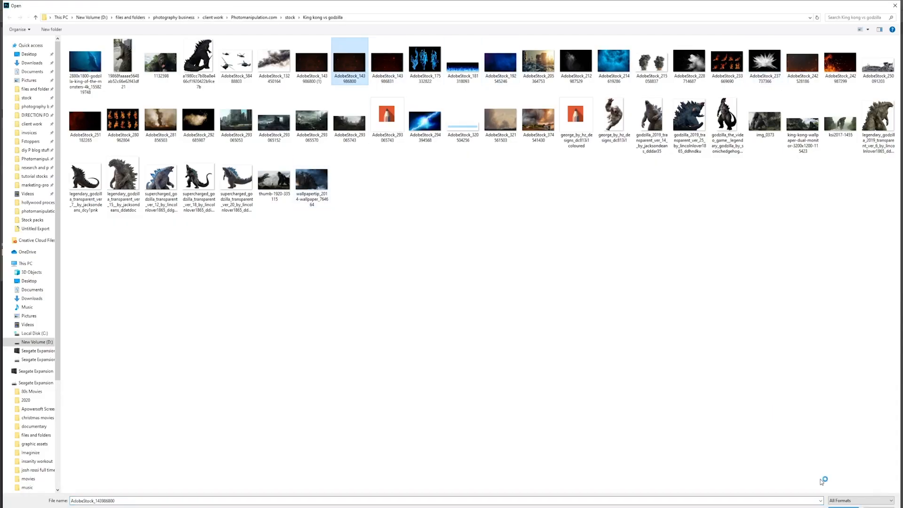
left_click(844, 506)
key("ctrl+a")
key("ctrl+c")
key("ctrl+Tab")
key("ctrl+v")
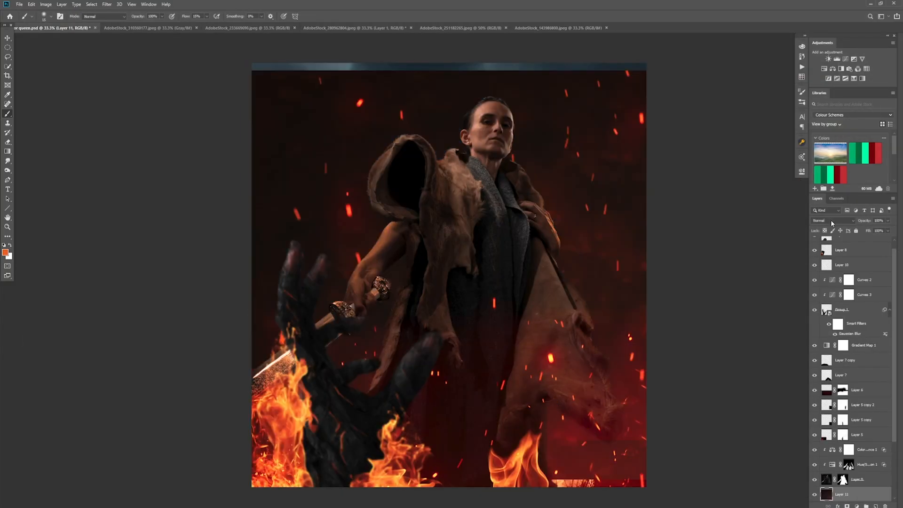
left_click(831, 221)
left_click(821, 282)
Step: Scale down the new sparks layer and position it across the sky behind the woman
key("v")
left_click_drag(329, 146, 442, 121)
key("ctrl+t")
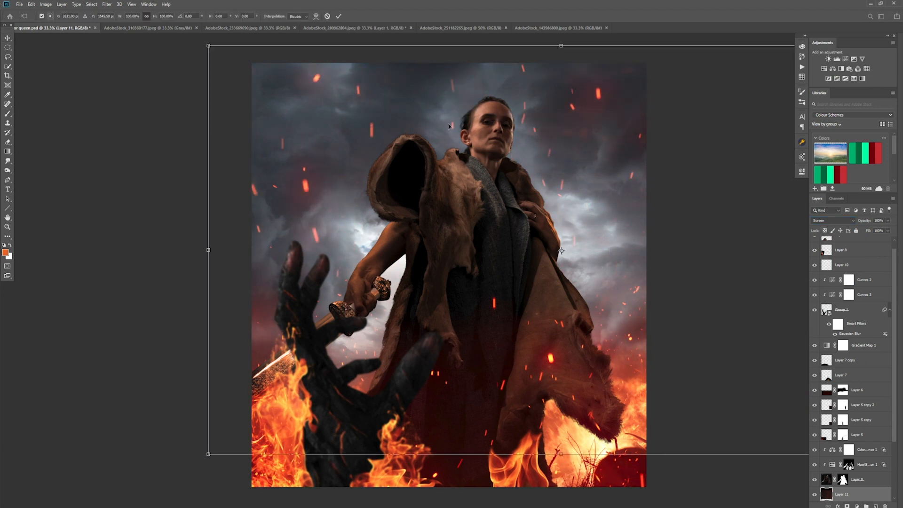
left_click_drag(208, 454, 398, 346)
left_click_drag(545, 299, 349, 308)
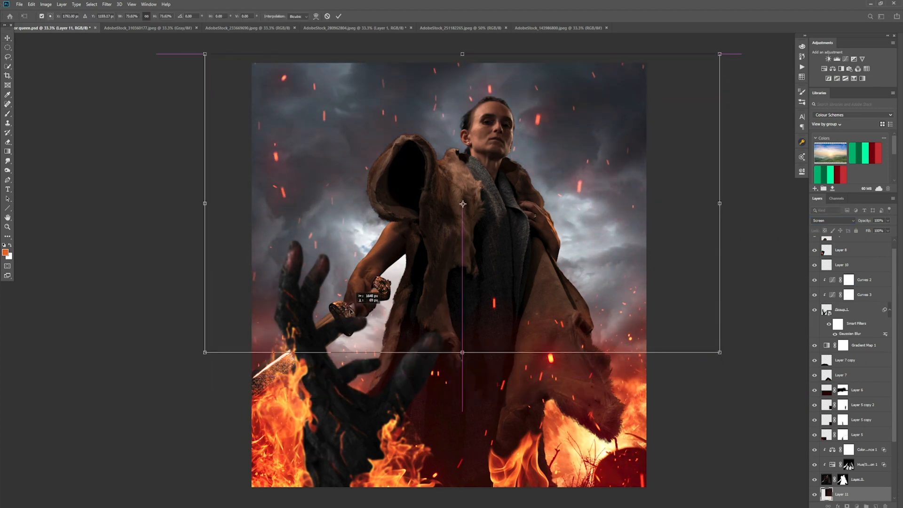
left_click_drag(719, 352, 611, 304)
left_click_drag(587, 267, 618, 319)
key("Return")
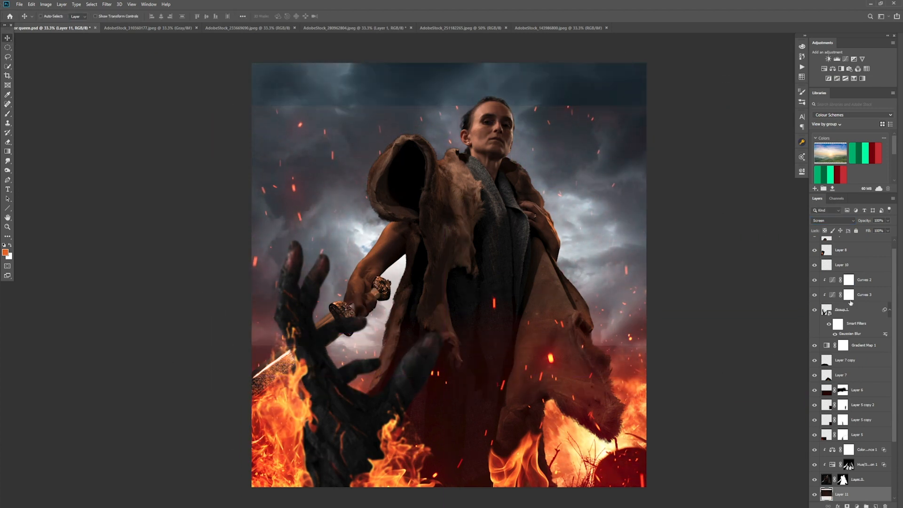
Step: Add a mask to the sparks layer, brush away its hard upper edge in black, and save the document
left_click(847, 506)
key("b")
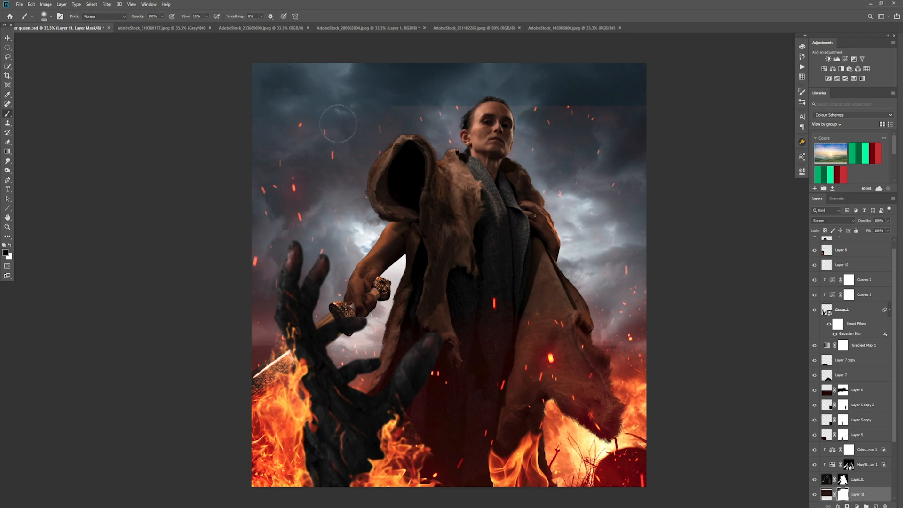
key("bracketleft")
mouse_move(418, 97)
left_mouse_down()
mouse_move(535, 90)
mouse_move(557, 114)
mouse_move(600, 100)
left_mouse_up()
key("bracketleft")
key("bracketleft")
key("ctrl+s")
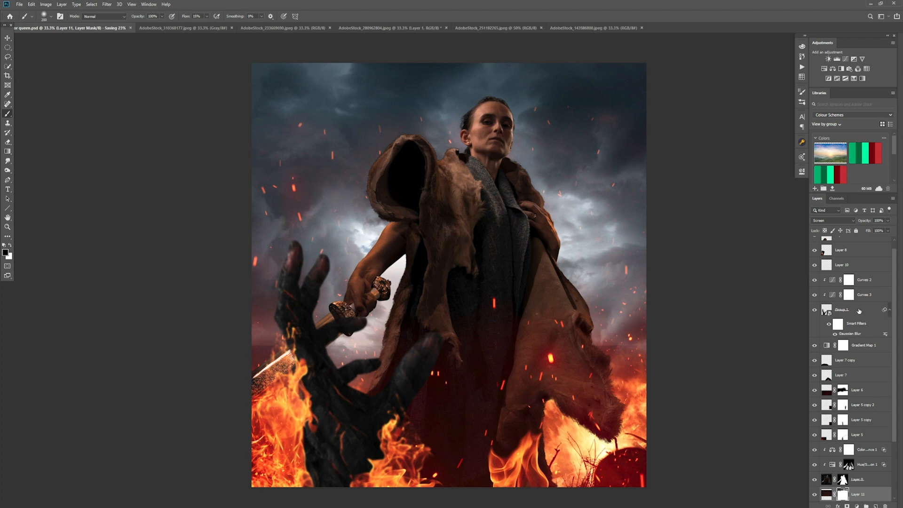
Step: Apply a Motion Blur to the sparks layer's image with an angle of 85° and a distance of 29 pixels
left_click(826, 494)
left_click(107, 4)
mouse_move(115, 89)
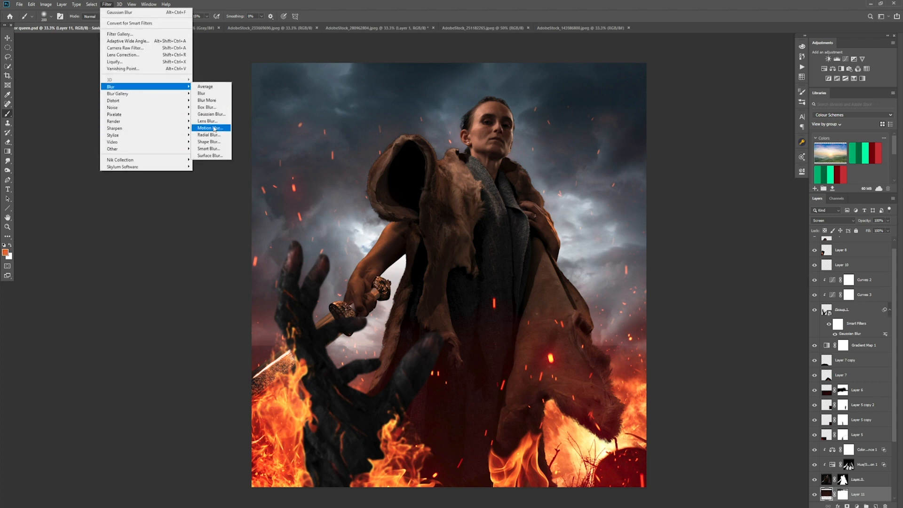
left_click(207, 129)
left_click_drag(544, 227, 543, 222)
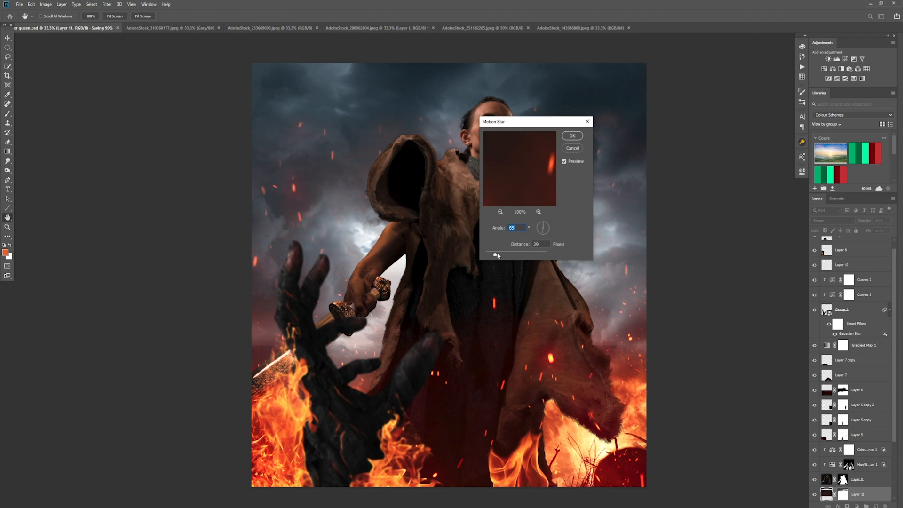
key("Return")
key("b")
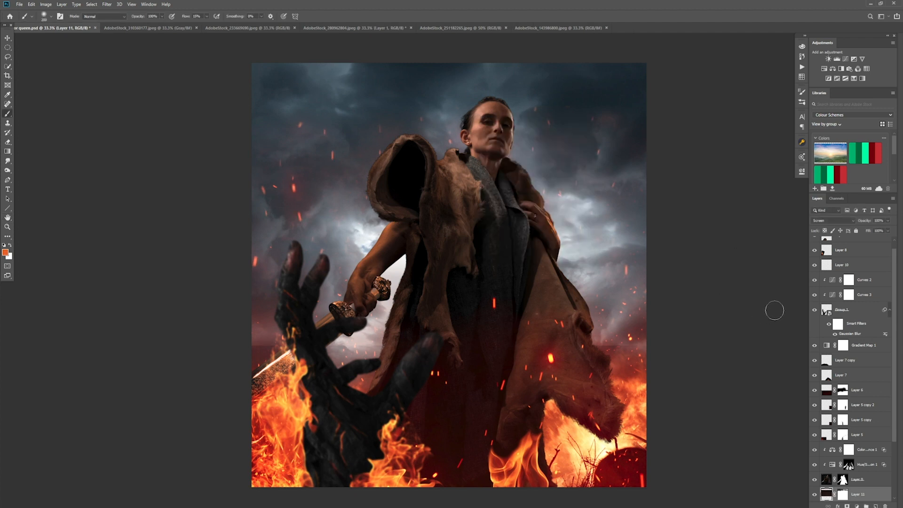
Step: Try to transform the hand and its two Curves adjustments without the flame layers
scroll(855, 249, "up", 1)
left_click(874, 291)
left_click(864, 318, "shift")
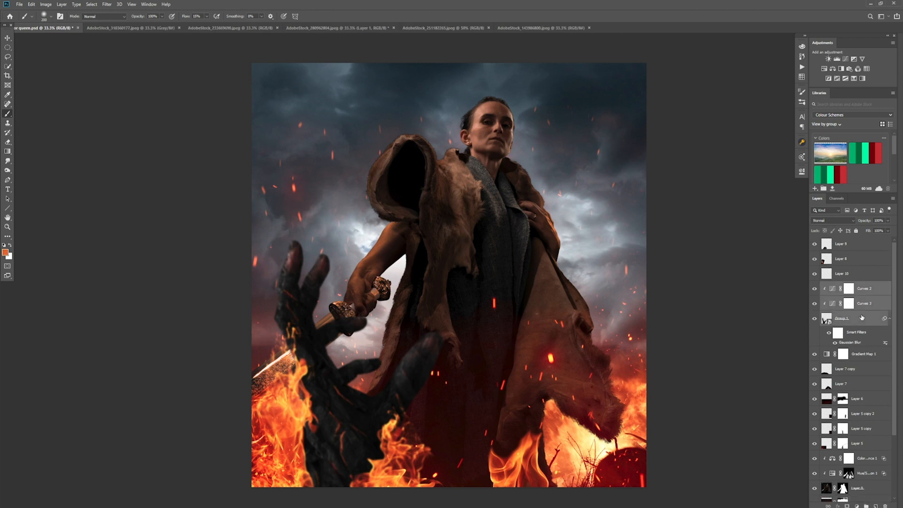
key("ctrl+t")
left_click(460, 196)
left_click_drag(450, 213, 461, 221)
key("ctrl+z")
Step: Select everything from Layer 9 down to the hand's Group 1 layer and rotate it all slightly clockwise, revealing more of the sword
left_click(863, 248, "shift")
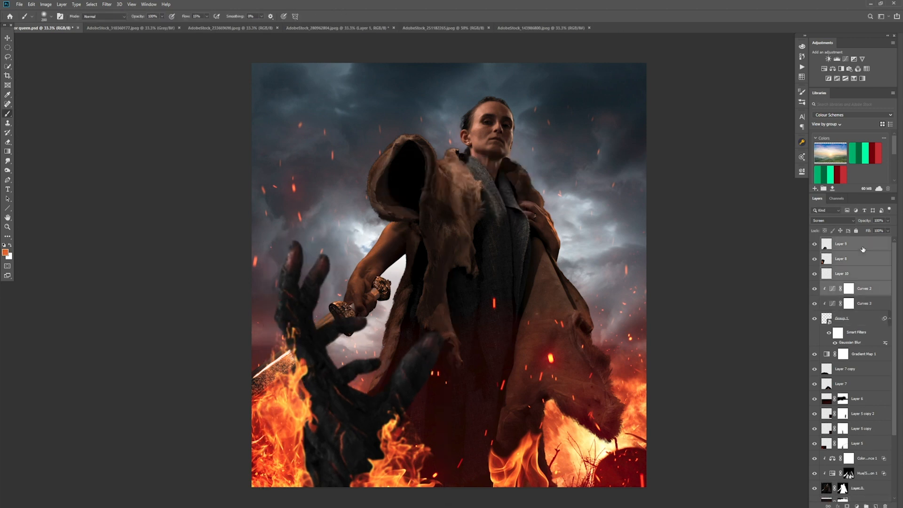
left_click(860, 320, "shift")
left_click(856, 247)
left_click(861, 320, "shift")
key("ctrl+t")
left_click(458, 197)
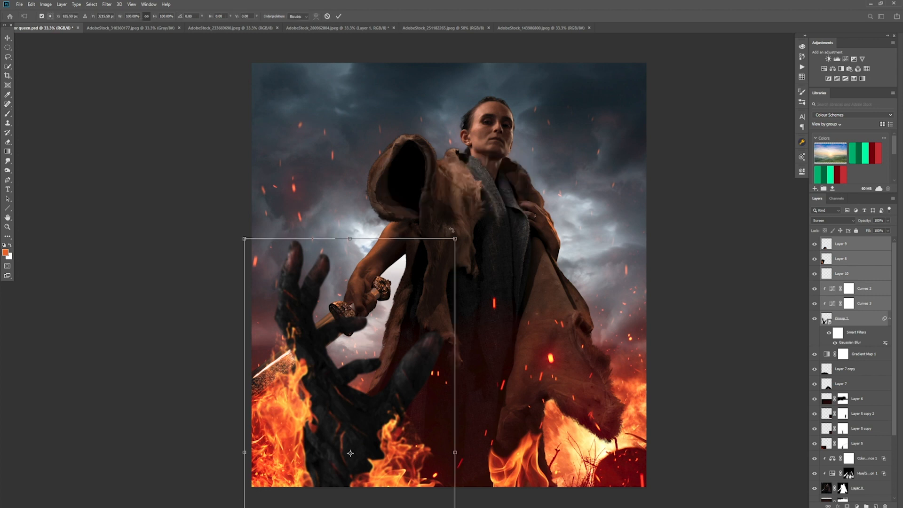
left_click_drag(465, 217, 491, 232)
mouse_move(376, 400)
left_mouse_down()
mouse_move(353, 405)
mouse_move(367, 401)
left_mouse_up()
key("Return")
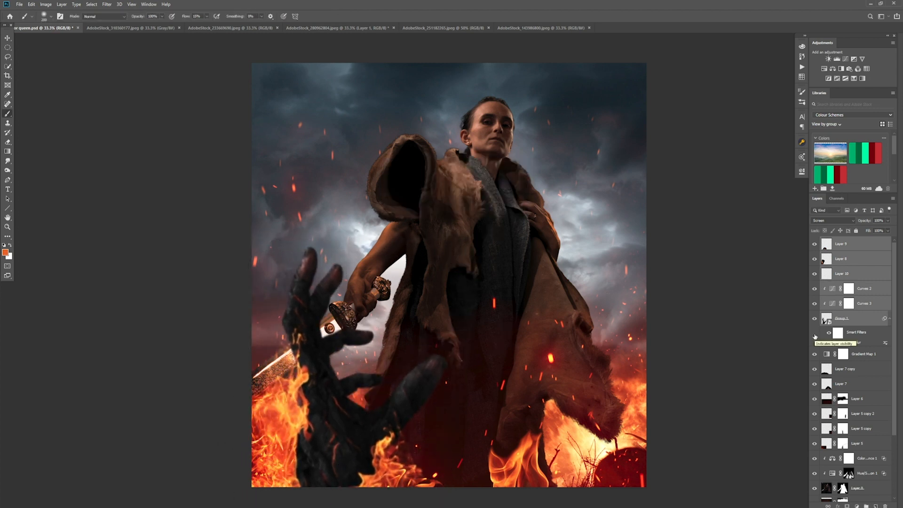
Step: Move the Gradient Map 1 adjustment to the top of the layer stack
left_click_drag(842, 354, 840, 250)
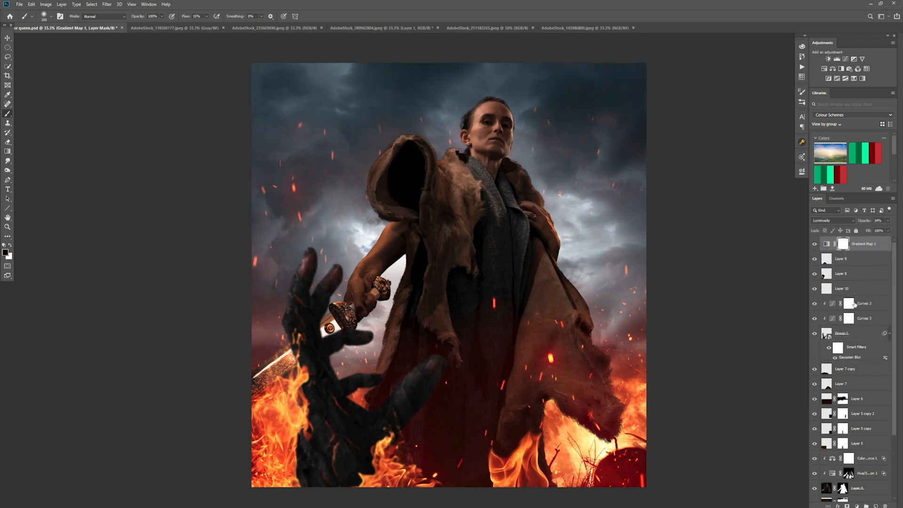
Step: Choose the "short" brush from the fur brush pack and add a new layer named fur directly above Layer 11
key("ctrl+plus")
key("ctrl+plus")
key("ctrl+plus")
mouse_move(484, 177)
left_mouse_down()
mouse_move(492, 279)
mouse_move(393, 284)
mouse_move(379, 259)
mouse_move(391, 266)
left_mouse_up()
left_click(51, 17)
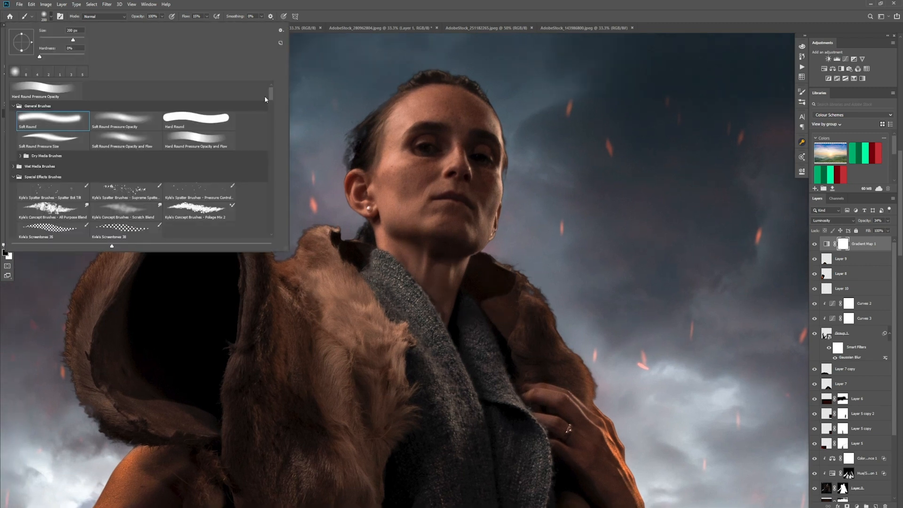
left_click_drag(269, 94, 267, 147)
scroll(247, 169, "down", 10)
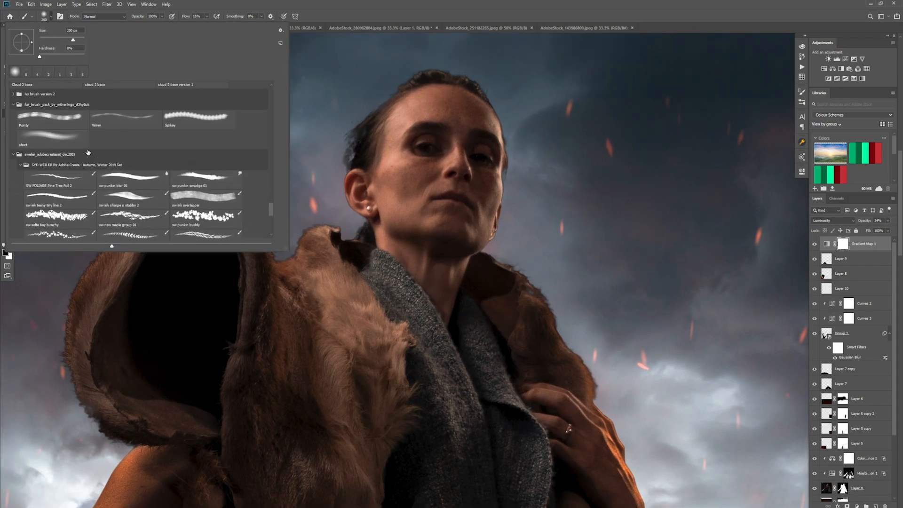
left_click(51, 141)
left_click(650, 356)
scroll(841, 306, "down", 3)
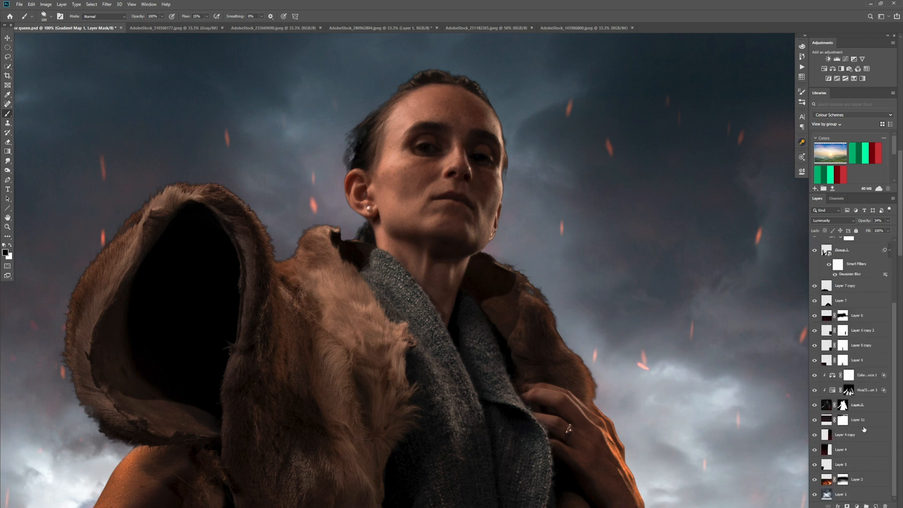
left_click(853, 420)
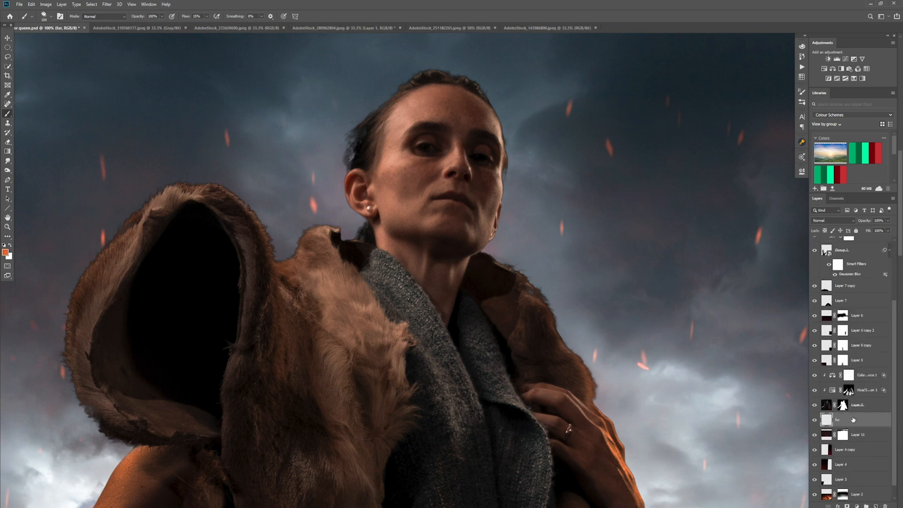
Step: Brush a short fur stroke along the coat's right collar with a smaller tip in the sampled fur colour, and set flow to 100%
left_click(530, 301, "alt")
key("bracketleft")
key("bracketleft")
key("bracketleft")
key("bracketleft")
key("bracketleft")
key("bracketleft")
left_click_drag(530, 288, 523, 306)
key("shift+0")
Step: Switch to a fur brush with a wiry hair-strand tip and shrink it to suit the collar edge
right_click(65, 77)
double_click(111, 146)
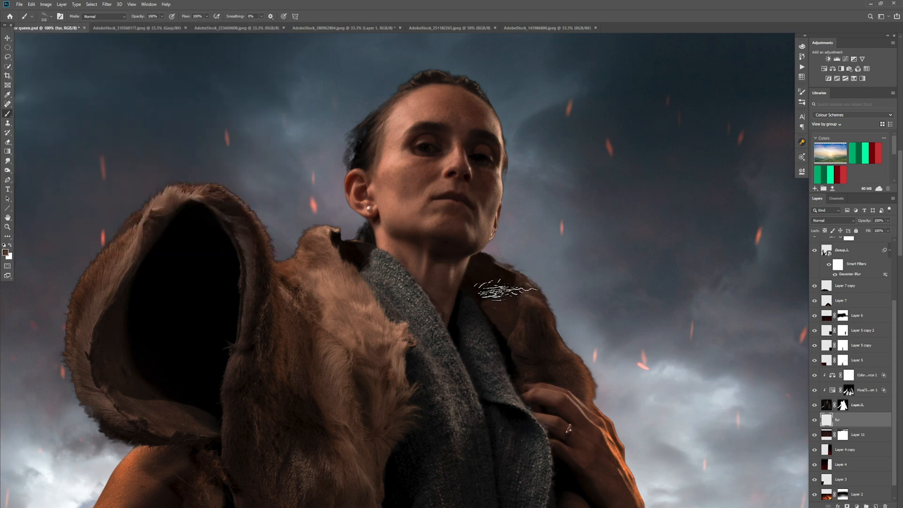
key("bracketleft")
key("bracketleft")
key("bracketleft")
key("bracketleft")
key("bracketleft")
key("bracketleft")
key("bracketleft")
key("bracketleft")
key("bracketleft")
key("bracketleft")
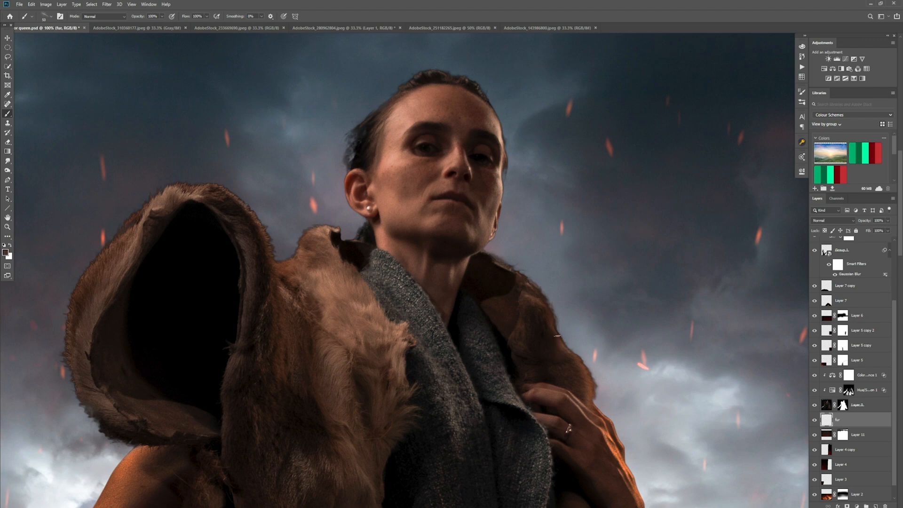
Step: Sample a fur colour from the coat's shoulder and make Layer 0's mask active
left_click_drag(576, 407, 581, 262)
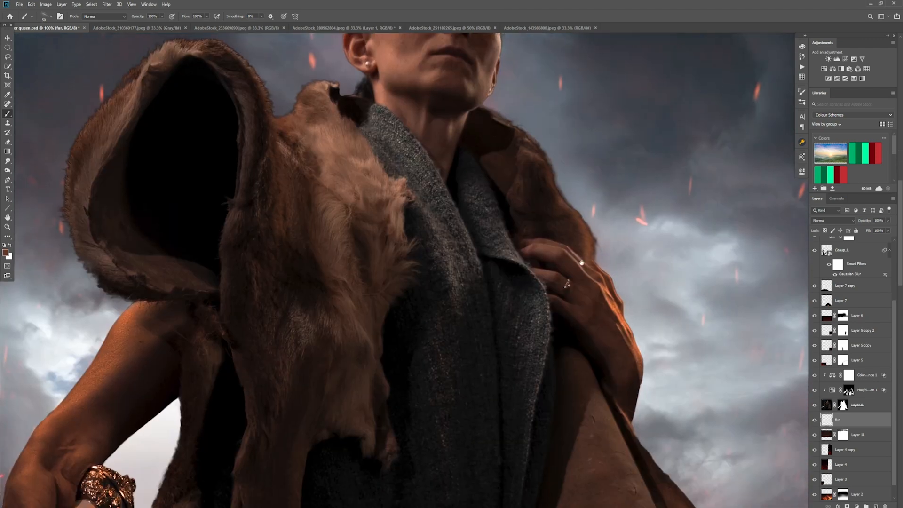
left_click_drag(677, 418, 594, 274)
left_click_drag(414, 85, 491, 292)
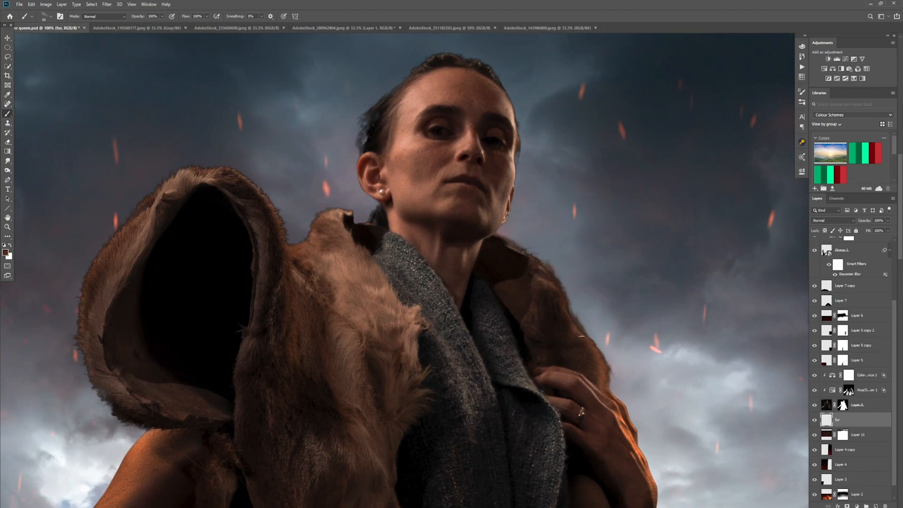
left_click(339, 209, "alt")
left_click(332, 296, "ctrl")
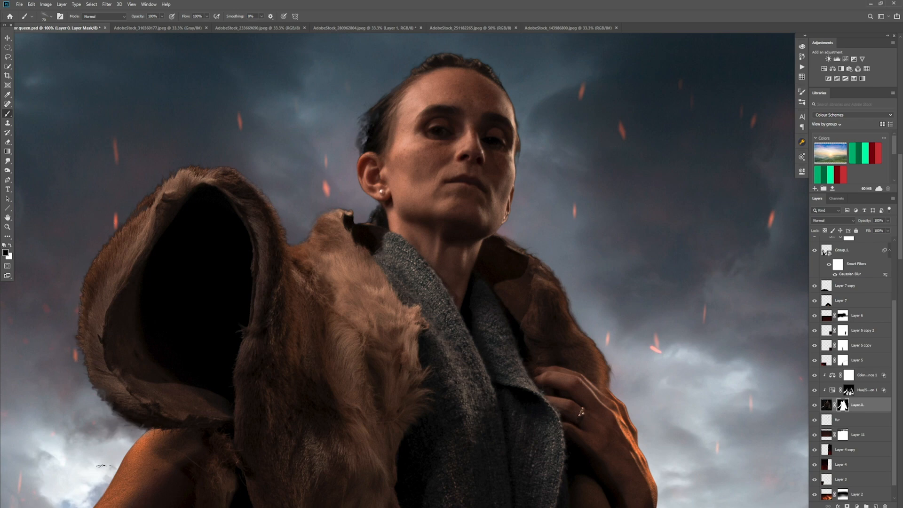
Step: Select the lava hand layers from just below Gradient Map 1 through Group 1, rotate them clockwise and reposition the hand in front of the sword hilt
key("ctrl+0")
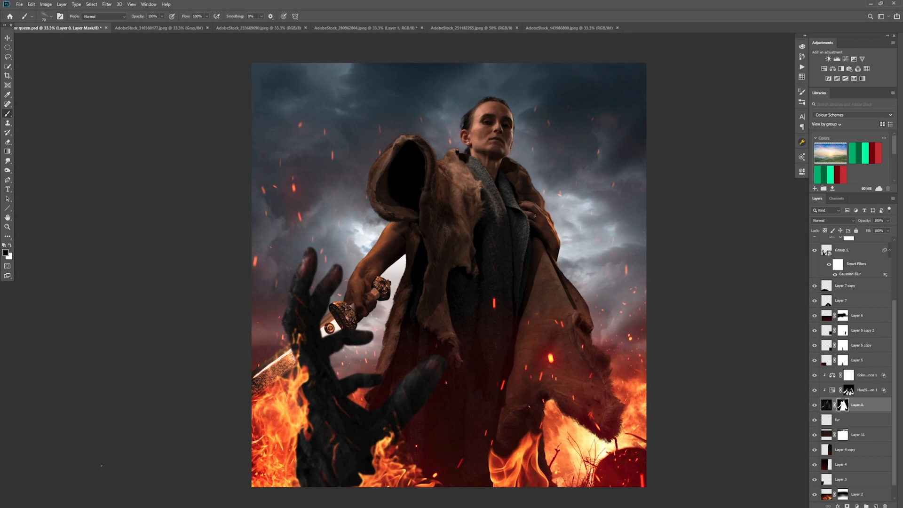
scroll(839, 302, "up", 3)
left_click(866, 264)
left_click(866, 333, "shift")
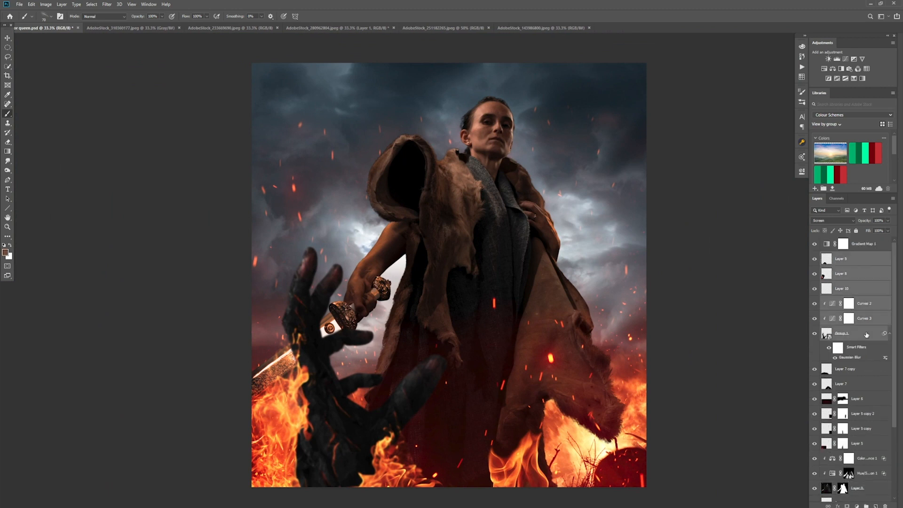
key("ctrl+t")
left_click(457, 196)
key("Escape")
key("ctrl+t")
key("Return")
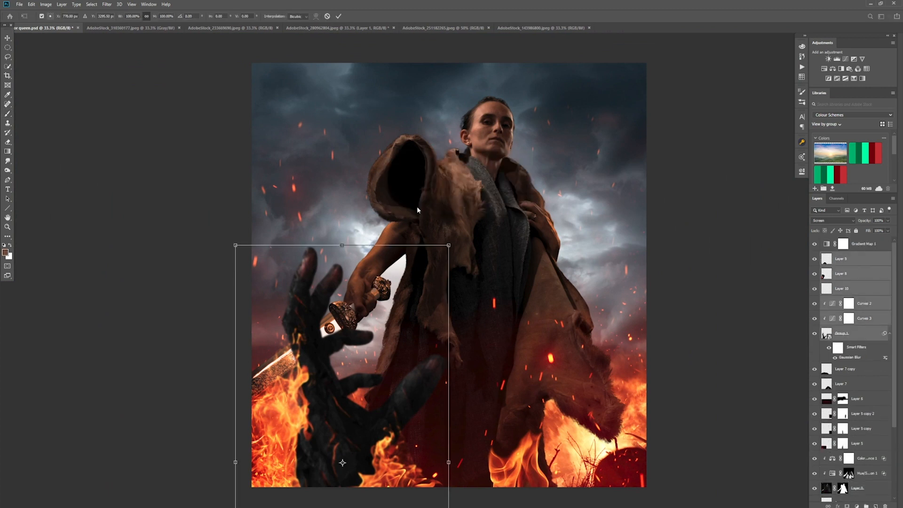
left_click_drag(458, 242, 506, 283)
left_click_drag(355, 404, 381, 398)
key("Return")
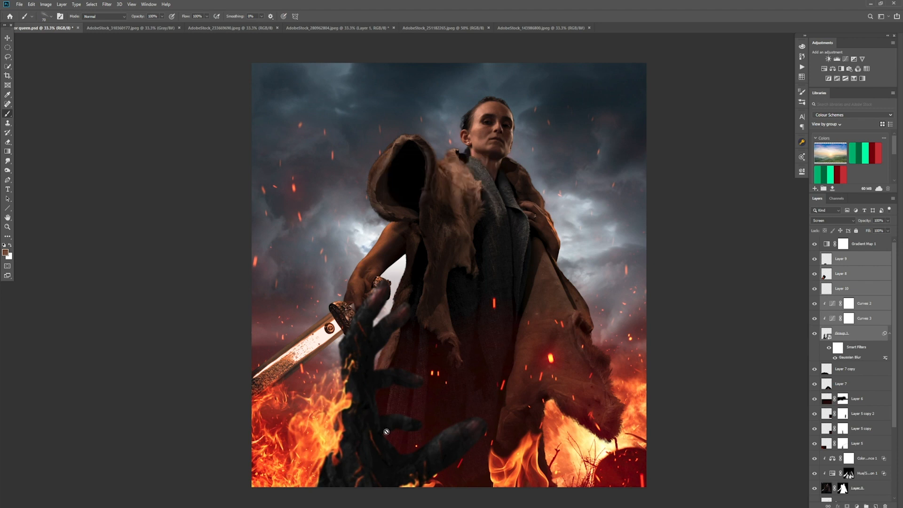
key("v")
mouse_move(386, 432)
left_mouse_down()
mouse_move(444, 399)
mouse_move(281, 320)
mouse_move(350, 390)
mouse_move(369, 397)
mouse_move(371, 358)
mouse_move(366, 420)
left_mouse_up()
Step: Add a Hue/Saturation adjustment clipped to the sky layer with saturation +28, and save the document
scroll(875, 408, "down", 4)
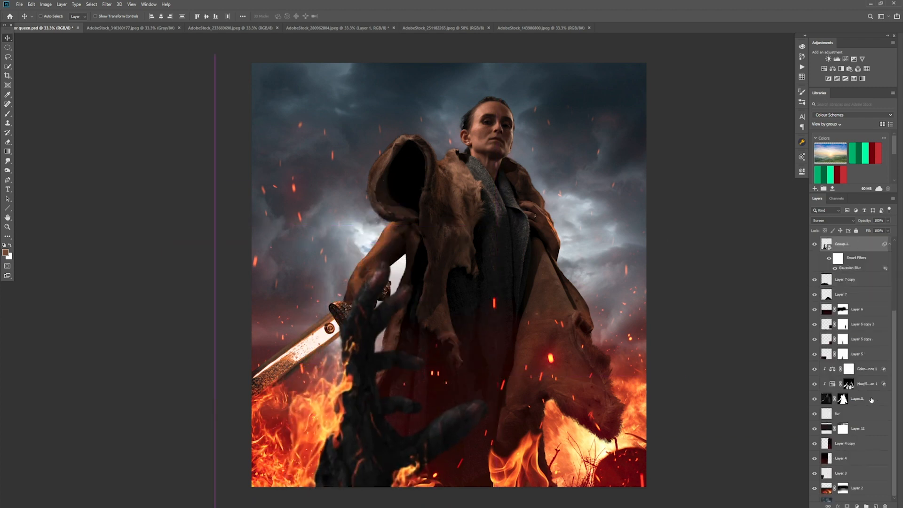
left_click(855, 494)
left_click(826, 70)
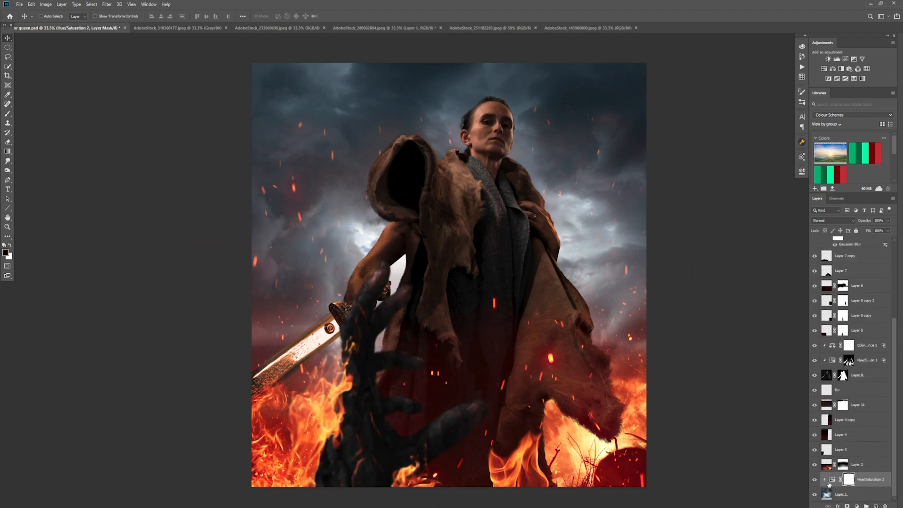
left_click_drag(741, 234, 756, 235)
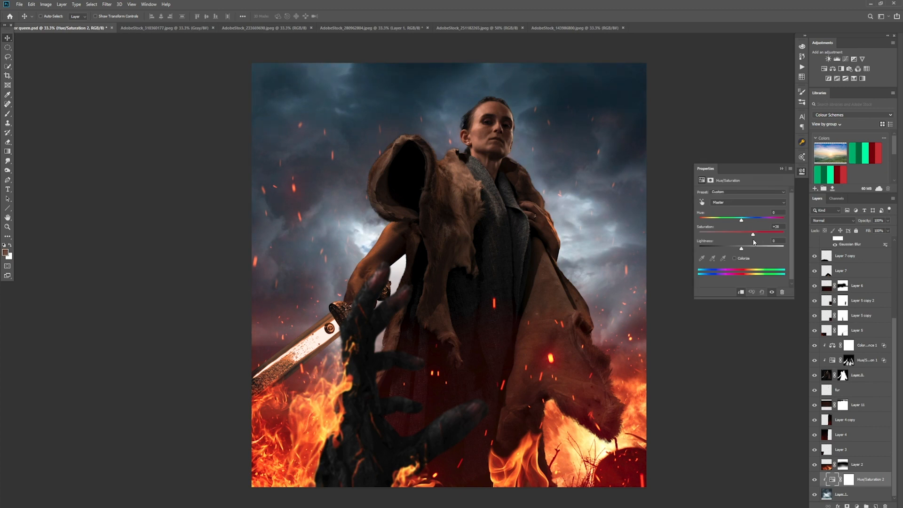
left_click(781, 168)
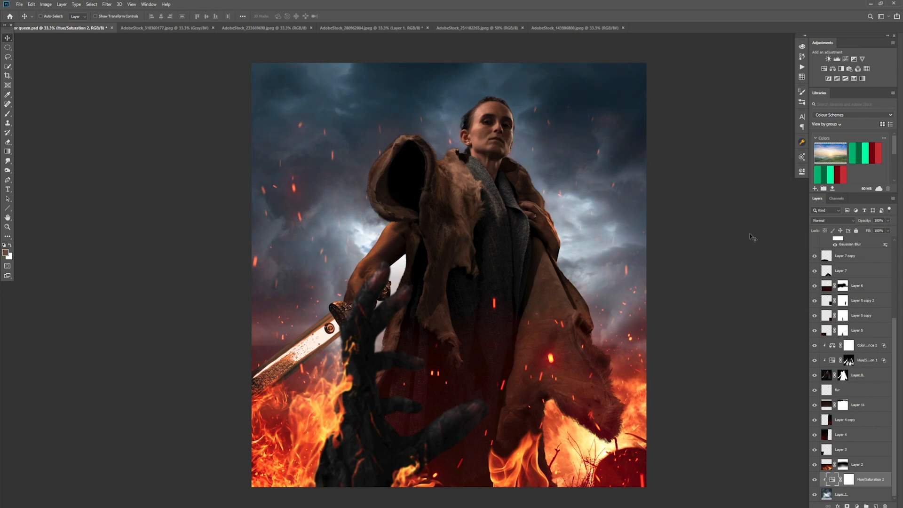
key("ctrl+s")
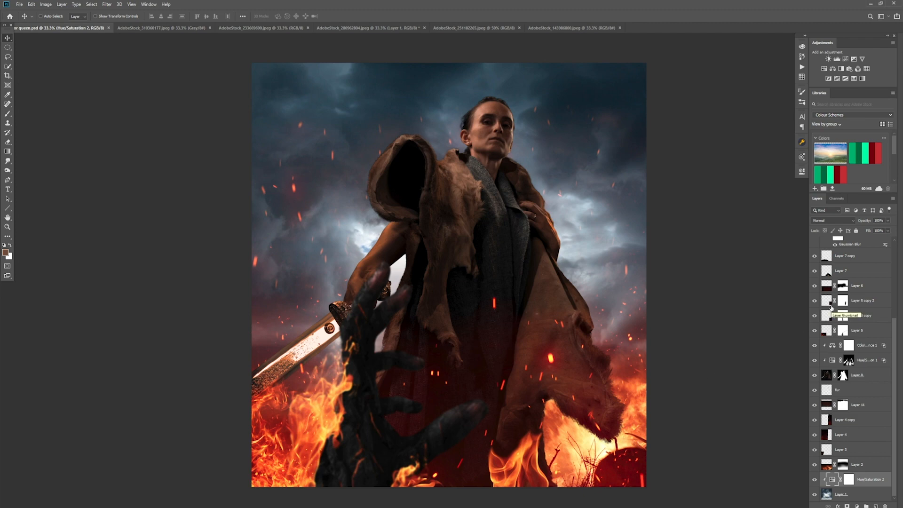
Step: On the fur layer, brush fine dark brown strands along the coat's edge beneath the sword arm, using a smaller tip and sampled colour
left_click(854, 390)
key("ctrl+plus")
key("ctrl+plus")
key("ctrl+plus")
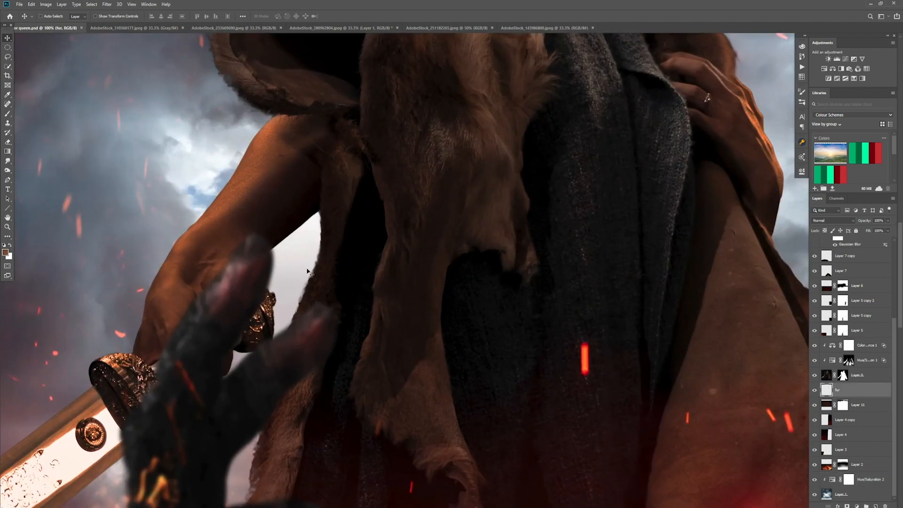
key("b")
left_click(325, 250, "alt")
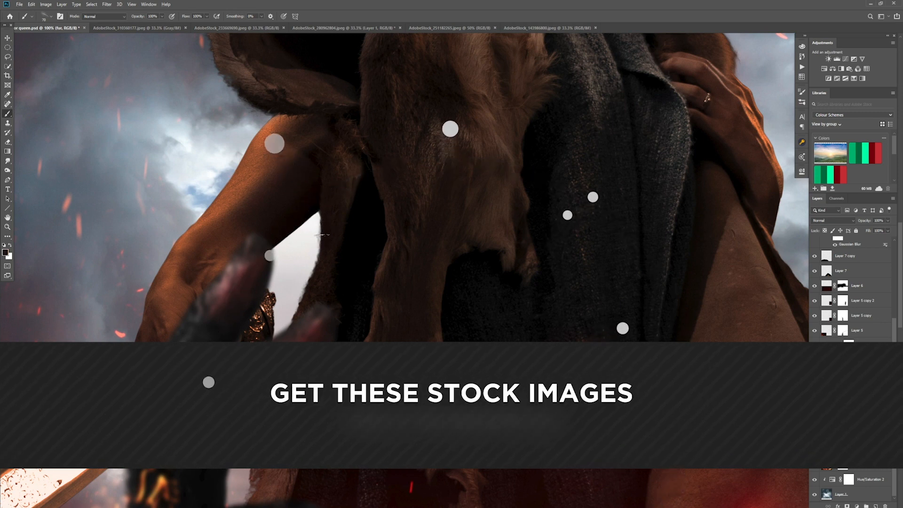
key("bracketleft")
key("bracketleft")
key("bracketleft")
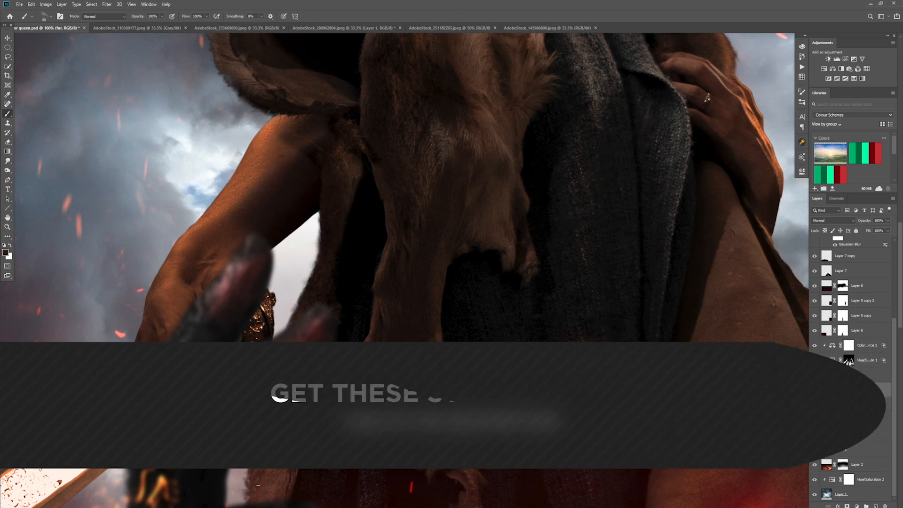
right_click(324, 260)
key("Escape")
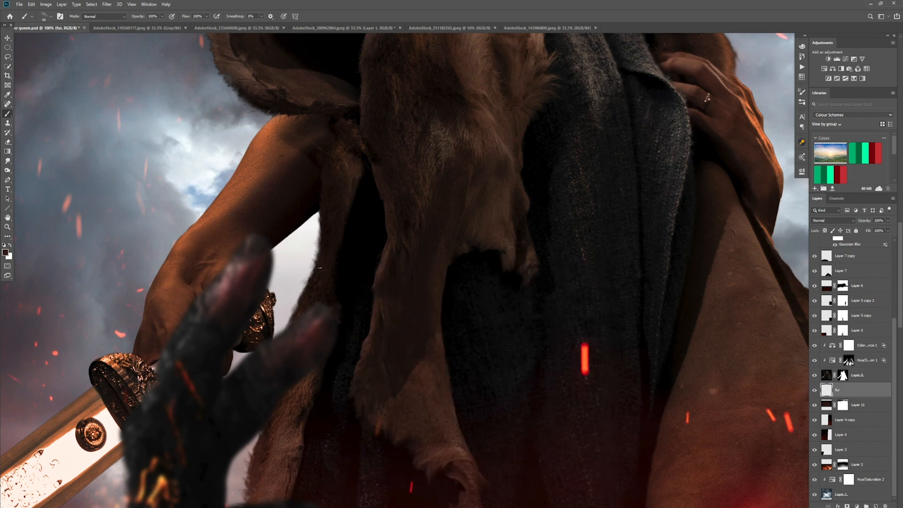
left_click_drag(307, 282, 321, 216)
Step: Sample the hood's fur colour and refine the hood's outer edge with fur strands
left_click_drag(310, 362, 324, 324)
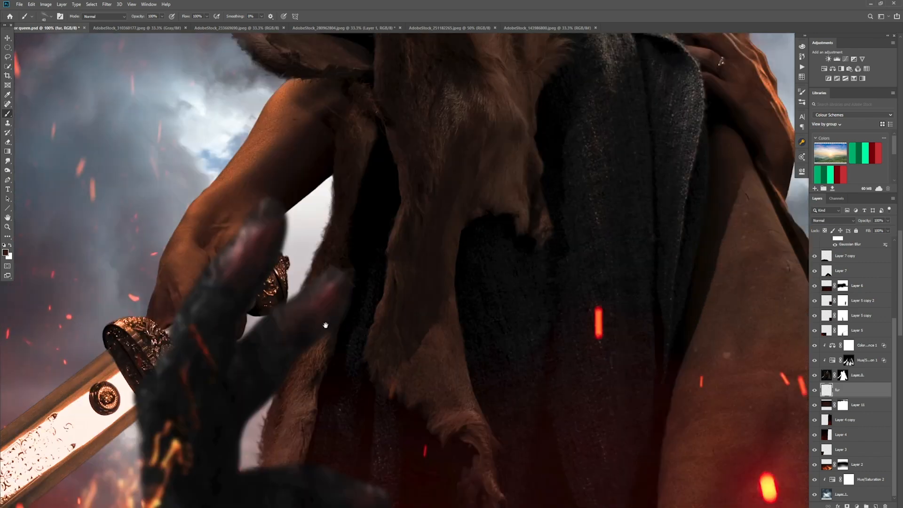
left_click_drag(289, 69, 301, 292)
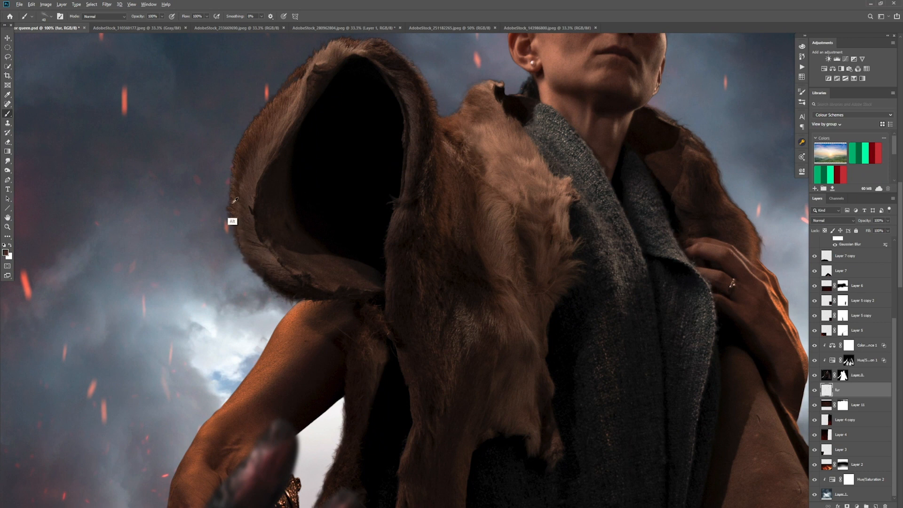
left_click_drag(329, 85, 284, 185)
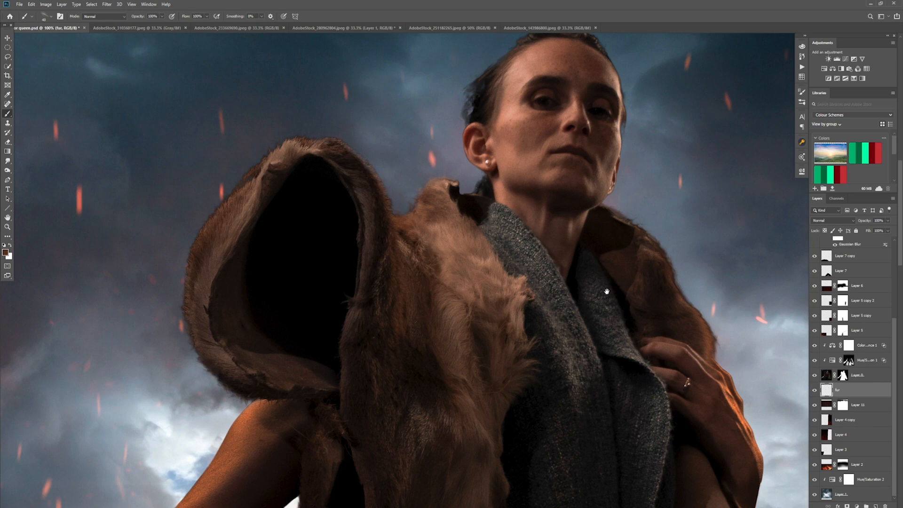
Step: Sample the brown of the right collar and refine its outer edge with fur strands
left_click_drag(607, 292, 586, 311)
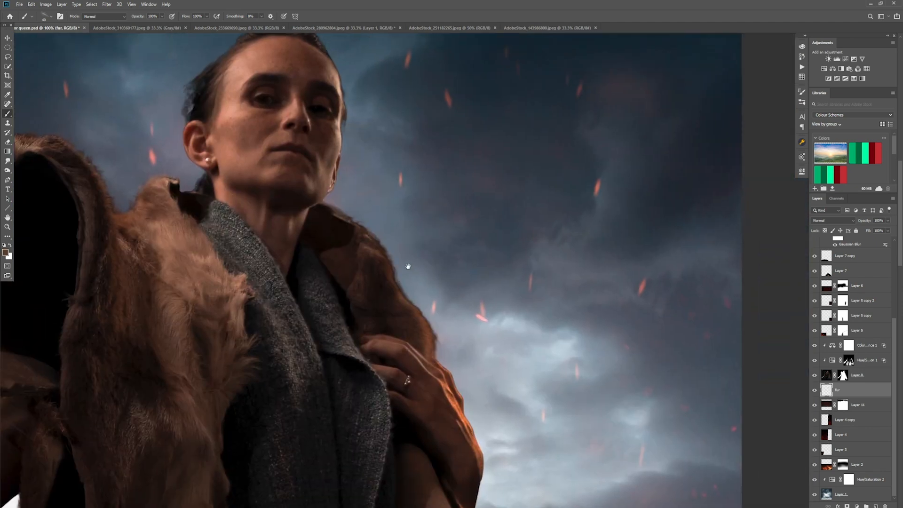
key("ctrl+space")
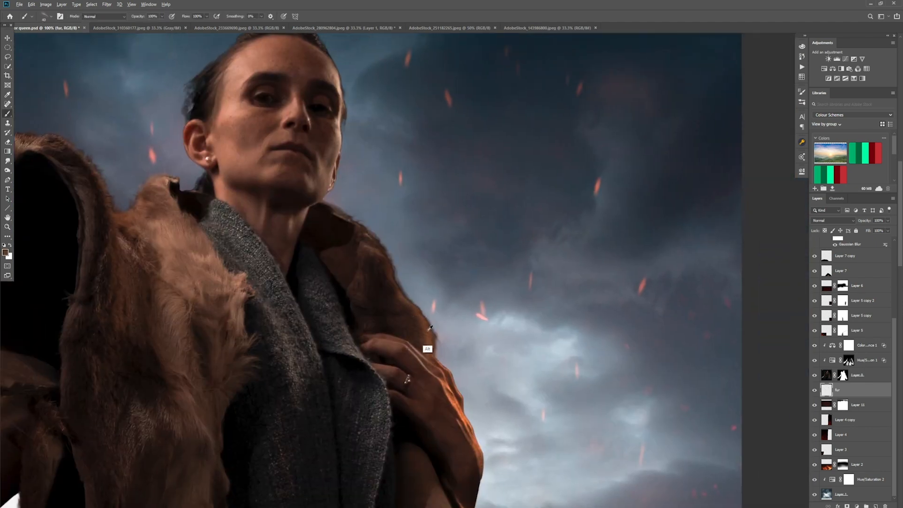
left_click(394, 281, "alt")
Step: Examine the fur edges on the coat and hood both close up and in the full composition
key("ctrl+minus")
key("ctrl+minus")
key("ctrl+minus")
key("ctrl+plus")
key("ctrl+plus")
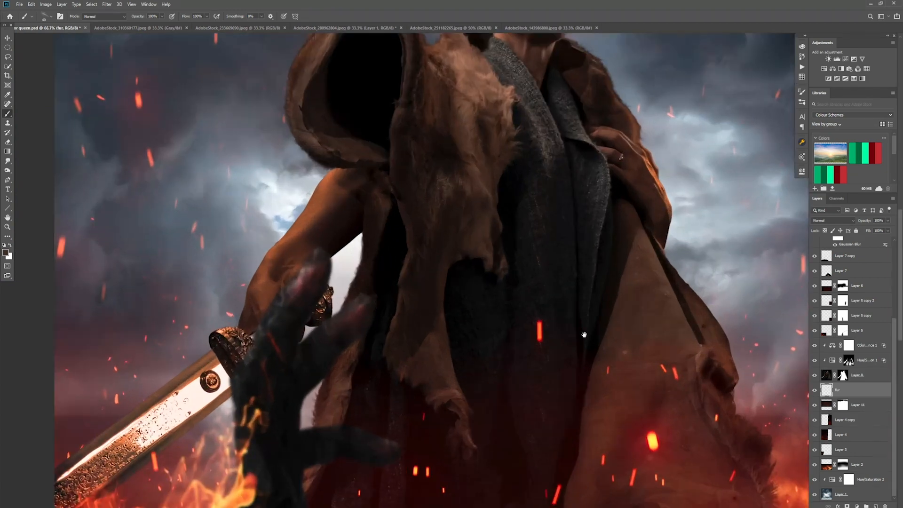
left_click_drag(329, 228, 371, 371)
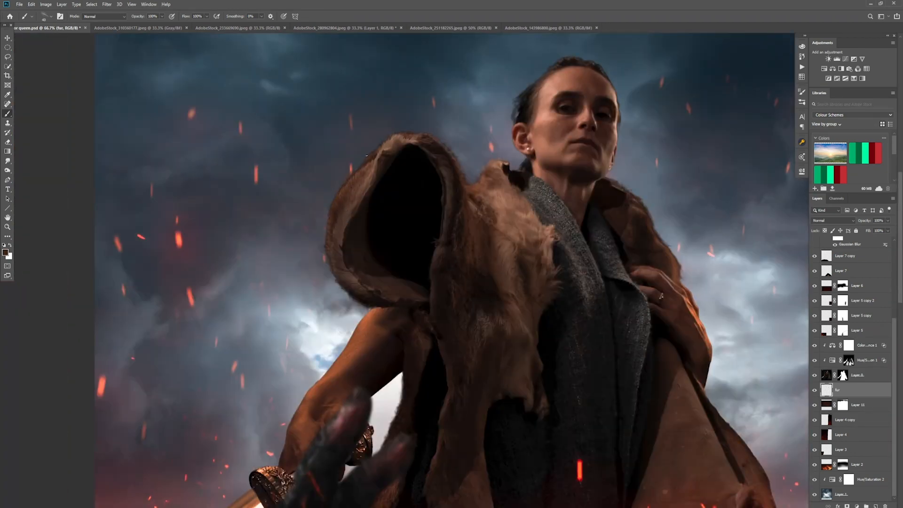
key("ctrl+minus")
key("ctrl+minus")
key("ctrl+minus")
key("ctrl+plus")
key("ctrl+plus")
key("ctrl+plus")
key("ctrl+plus")
key("ctrl+plus")
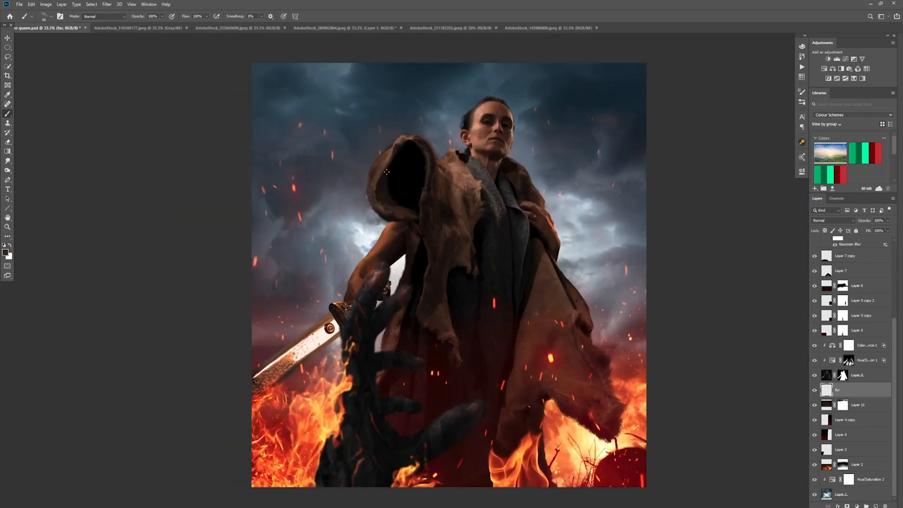
Step: Choose a hair-strand tip from the hair_brushes3 pack, test one stamp over the queen's head and undo it
left_click_drag(590, 71, 527, 245)
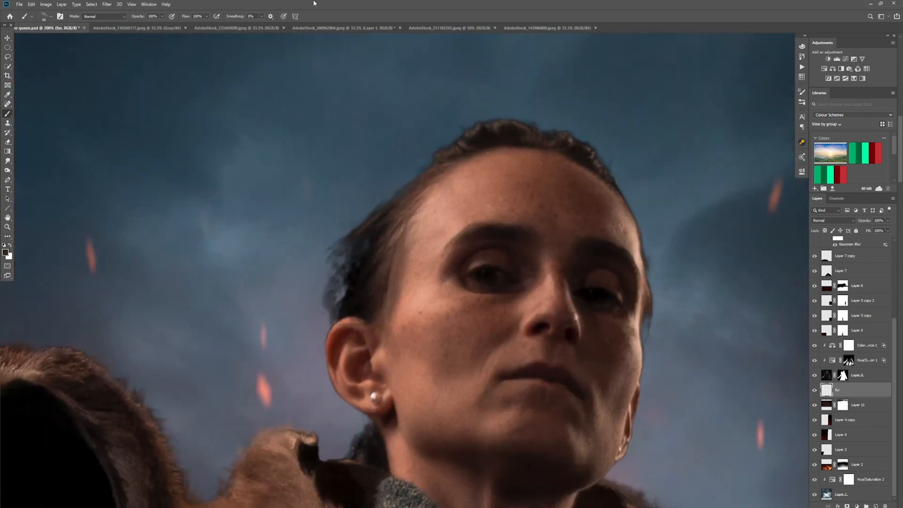
left_click(45, 16)
scroll(274, 176, "down", 10)
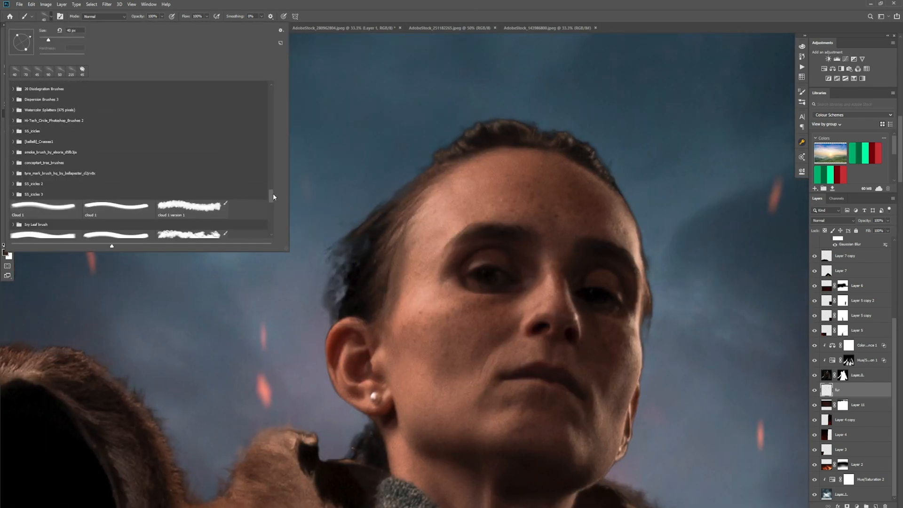
scroll(274, 196, "down", 5)
left_click(13, 103)
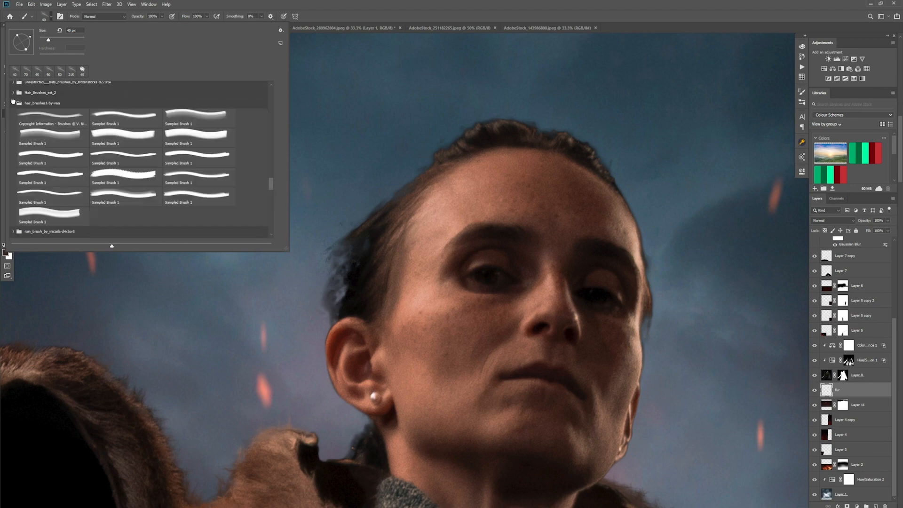
left_click(124, 174)
left_click(512, 214)
key("ctrl+z")
Step: Reduce the hair brush to 100 px to suit the queen's head
key("bracketleft")
key("bracketleft")
key("bracketleft")
key("bracketleft")
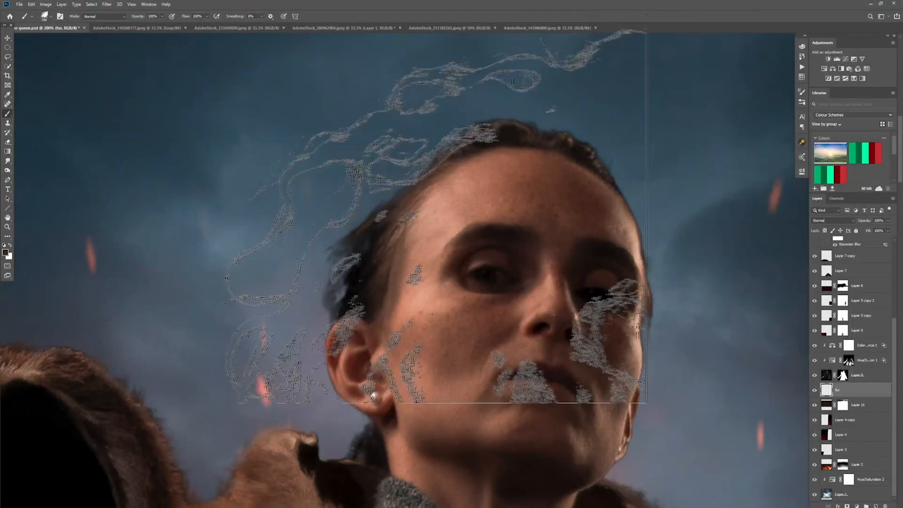
key("bracketleft")
key("bracketleft")
key("bracketleft")
key("bracketleft")
key("bracketleft")
key("bracketleft")
key("bracketleft")
key("bracketleft")
key("bracketleft")
key("bracketleft")
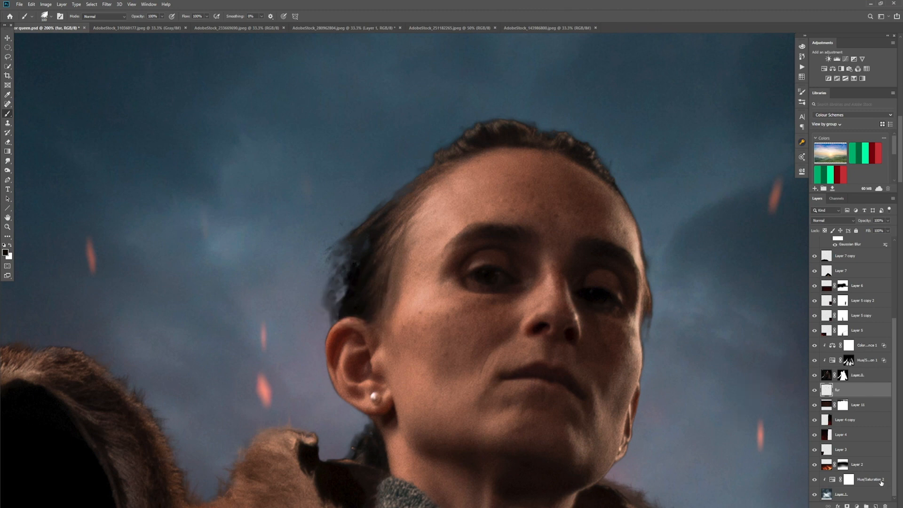
Step: Add a new layer named hair above the fur layer and paint dark strands along the back of the queen's head
left_click(876, 506)
double_click(841, 389)
type("hair")
key("Return")
mouse_move(361, 300)
left_mouse_down()
mouse_move(369, 264)
mouse_move(364, 247)
mouse_move(350, 255)
mouse_move(351, 307)
mouse_move(386, 226)
mouse_move(407, 226)
mouse_move(400, 240)
mouse_move(434, 193)
left_mouse_up()
Step: Sample the dark hair colour, lower the brush flow to 25% and paint softer strands along the upper back hairline
left_click(384, 214, "alt")
left_click(206, 16)
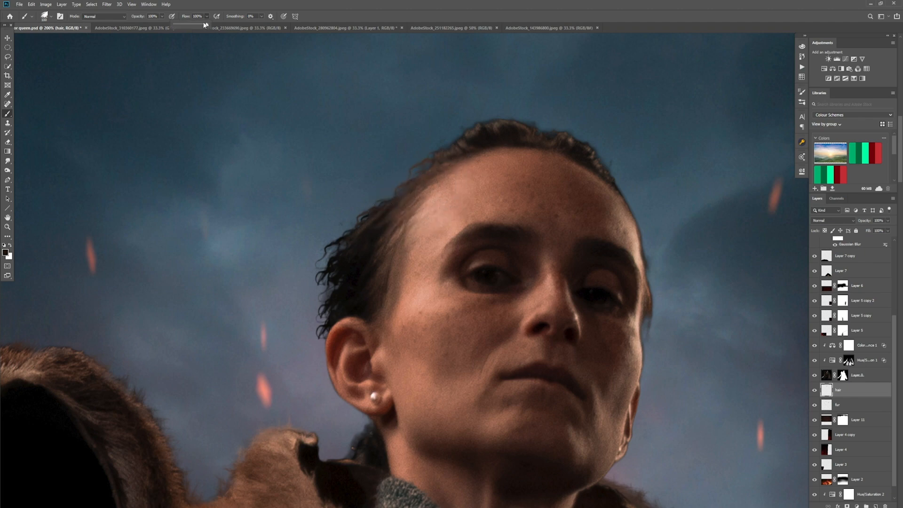
left_click_drag(205, 25, 182, 25)
mouse_move(409, 196)
left_mouse_down()
mouse_move(434, 184)
mouse_move(394, 197)
left_mouse_up()
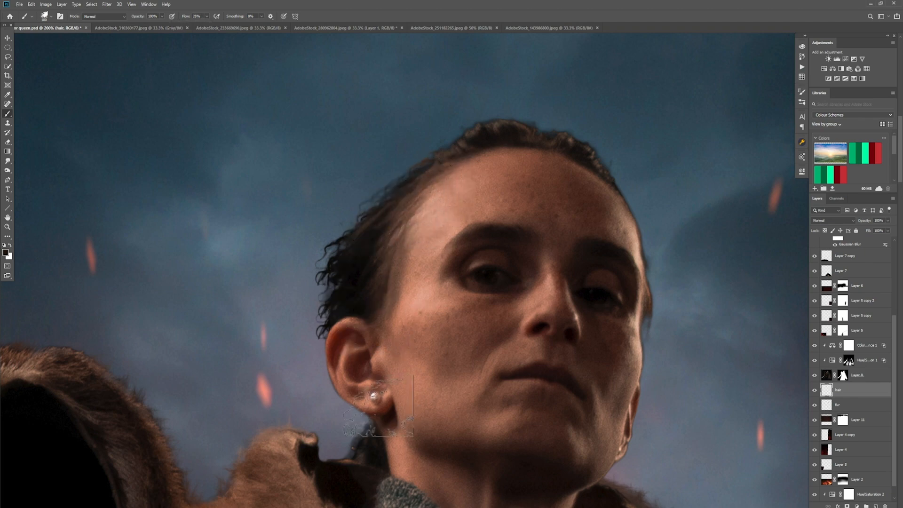
Step: Try a broader hair brush tip from the same pack for the top of the queen's head
key("ctrl+minus")
key("ctrl+minus")
key("ctrl+minus")
key("ctrl+minus")
key("ctrl+0")
key("ctrl+plus")
key("ctrl+plus")
key("ctrl+plus")
key("ctrl+plus")
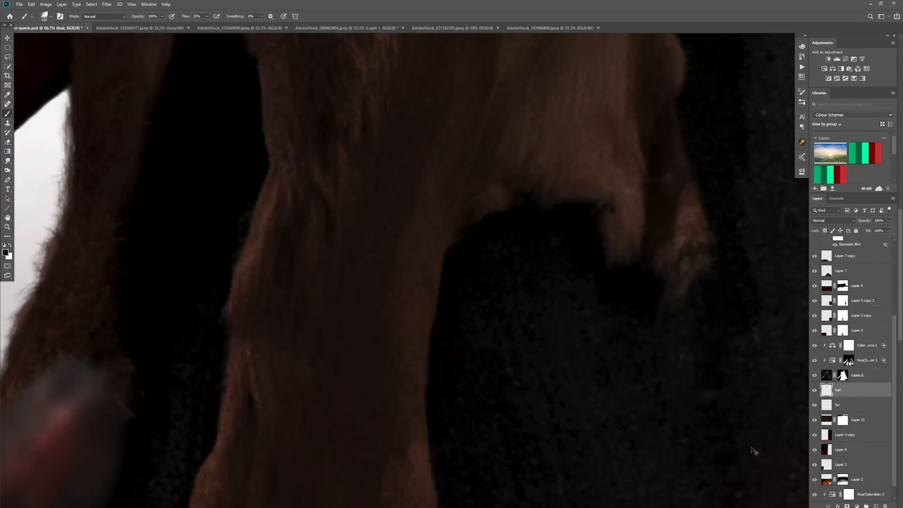
key("ctrl+plus")
left_click_drag(518, 94, 502, 302)
mouse_move(470, 94)
left_mouse_down()
mouse_move(336, 274)
mouse_move(260, 318)
left_mouse_up()
left_click(50, 16)
left_click(196, 177)
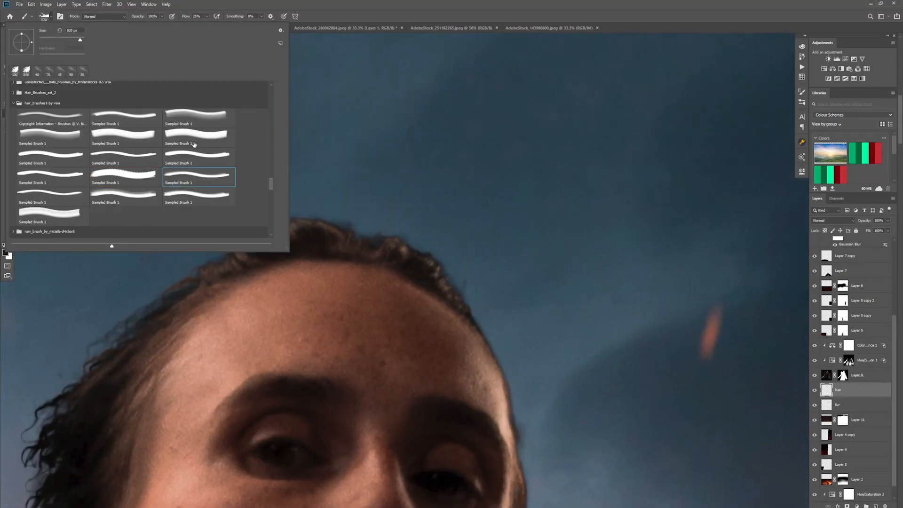
left_click(194, 144)
key("Return")
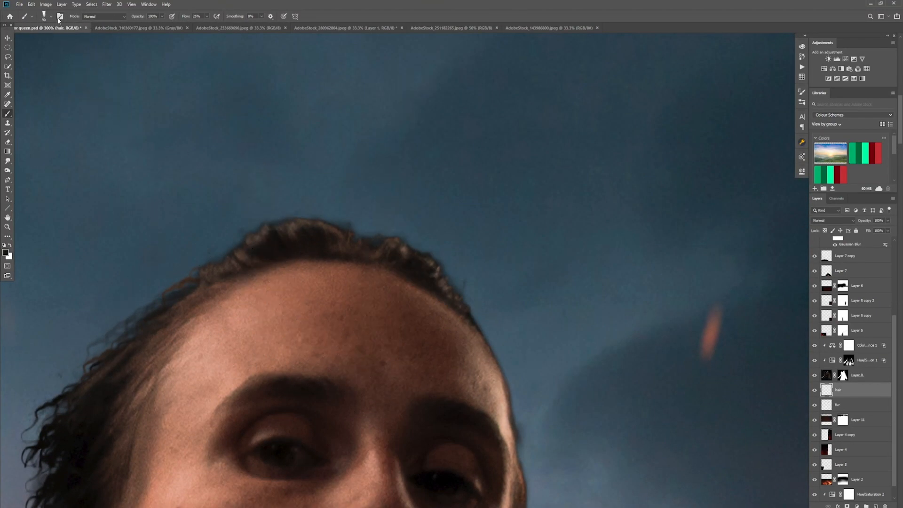
Step: Try several tips from the hair_brushes3-by-reia pack, settling on a wavy, loose-strand tip for the top of the head
left_click(51, 17)
left_click(199, 177)
key("Return")
key("ctrl+minus")
key("ctrl+minus")
key("ctrl+minus")
key("ctrl+minus")
key("bracketleft")
key("bracketleft")
key("bracketleft")
key("bracketleft")
left_click(51, 16)
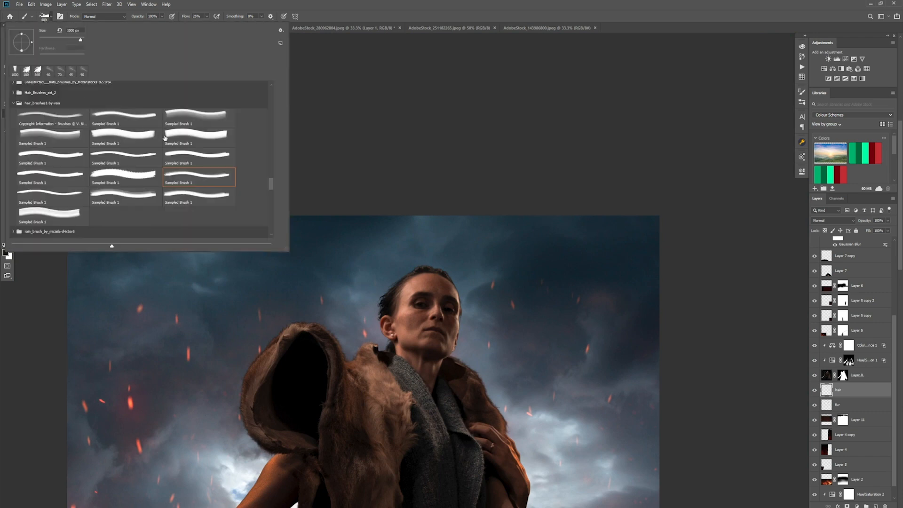
left_click(45, 178)
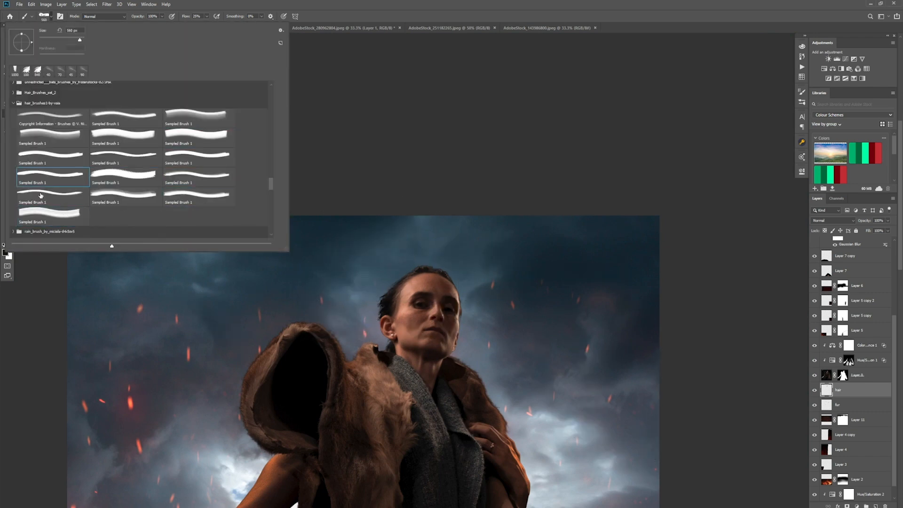
left_click(124, 117)
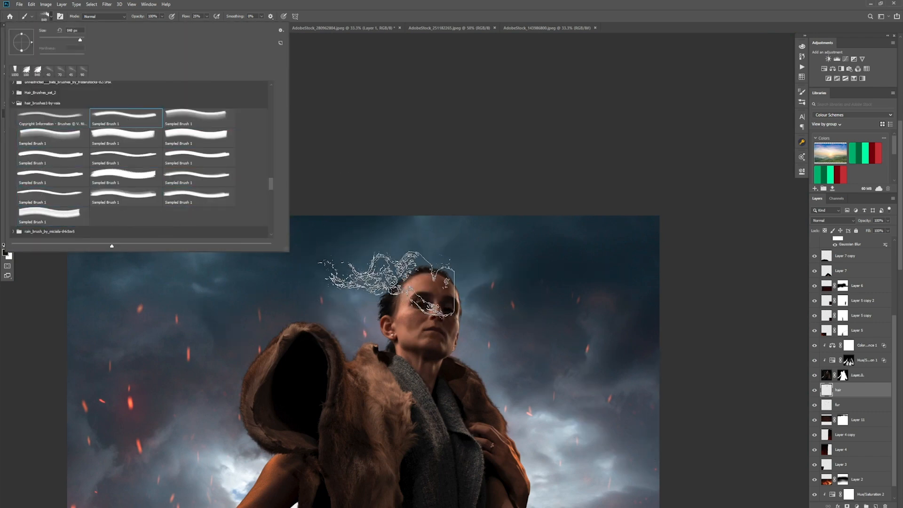
key("Return")
Step: Shrink the wavy hair brush tip until it fits the hairline at the top of the queen's head
key("bracketleft")
key("bracketleft")
key("bracketleft")
key("bracketleft")
key("bracketleft")
key("bracketleft")
key("bracketleft")
key("ctrl+plus")
key("ctrl+plus")
key("ctrl+plus")
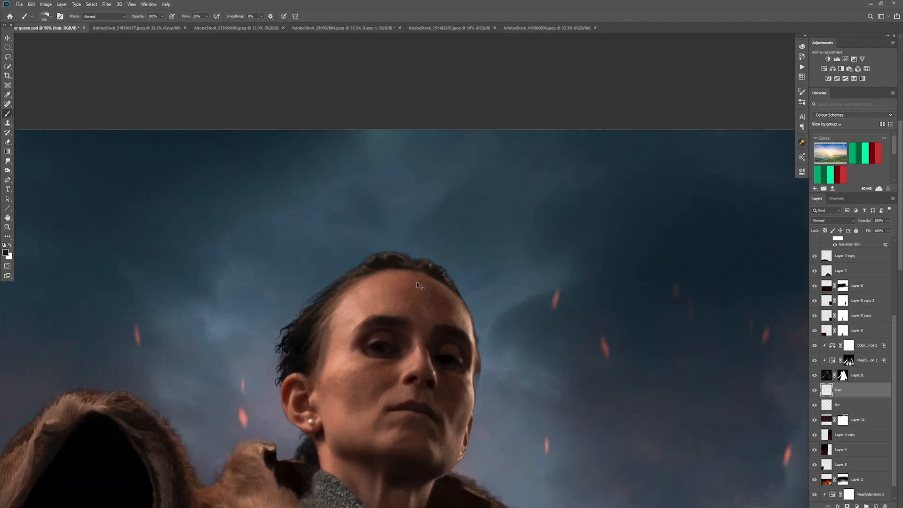
key("ctrl+plus")
key("ctrl+plus")
key("bracketleft")
key("bracketleft")
key("bracketleft")
key("bracketleft")
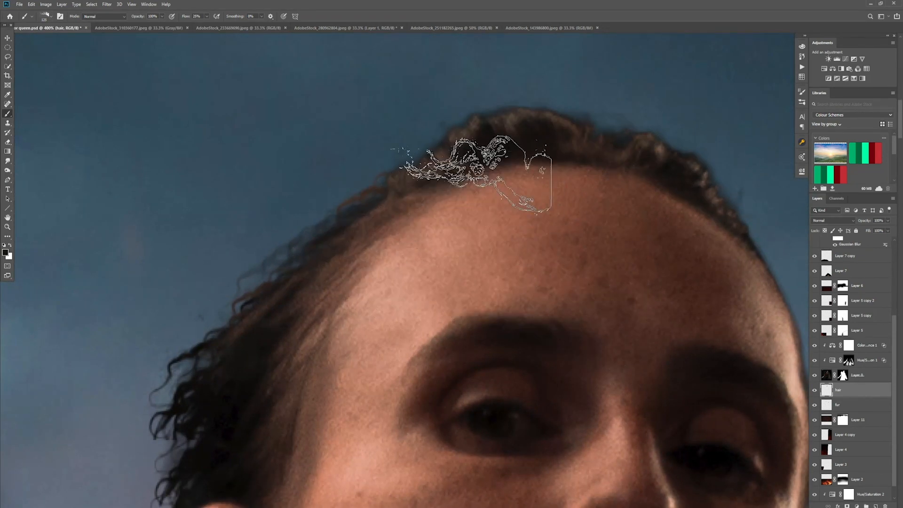
key("bracketleft")
key("bracketleft")
key("bracketleft")
key("bracketleft")
Step: Undo a test stamp of hair above the hairline and raise the brush flow
left_click(458, 122)
key("ctrl+z")
left_click(207, 17)
left_click_drag(206, 24, 225, 25)
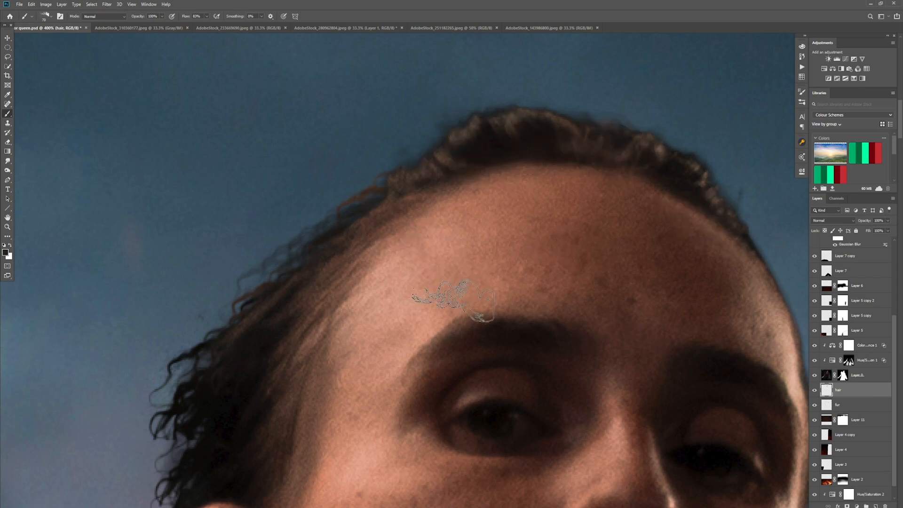
Step: Soften the painted strands on the hair layer with a small-radius Gaussian Blur
scroll(453, 301, "down", 3)
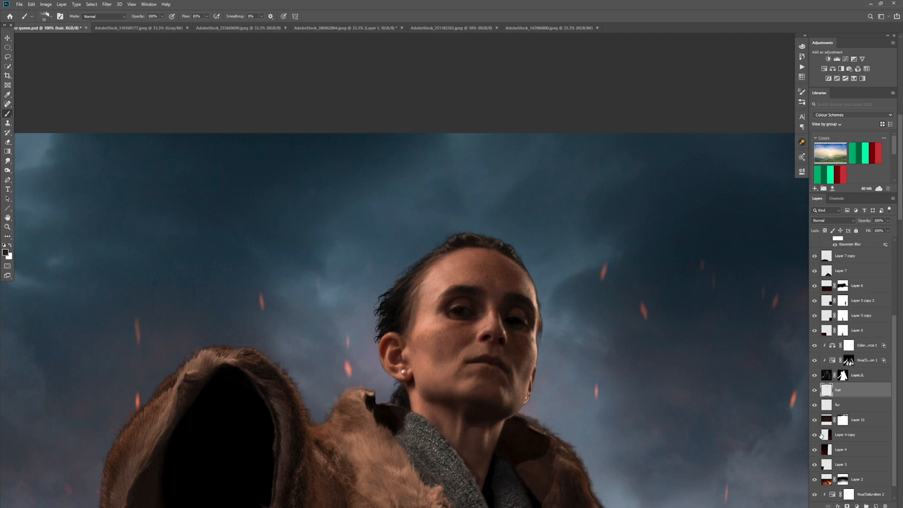
left_click(107, 4)
mouse_move(141, 87)
left_click(209, 111)
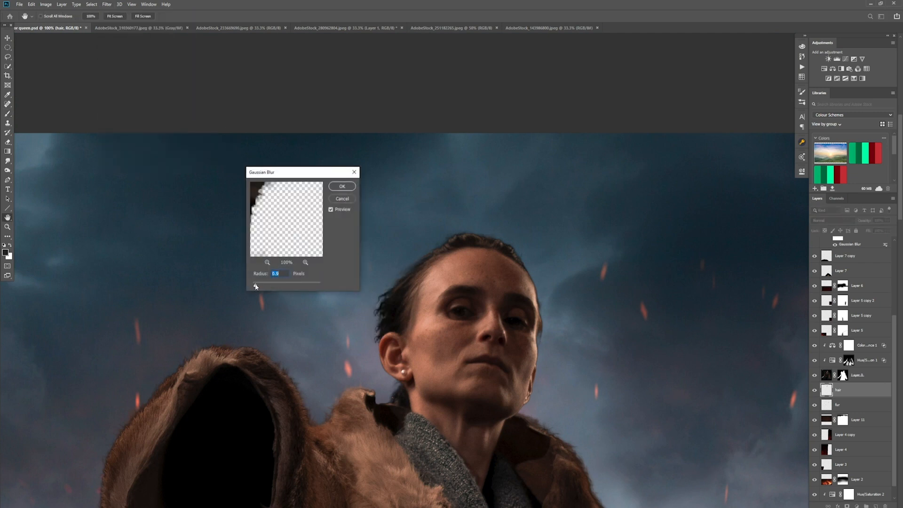
key("Return")
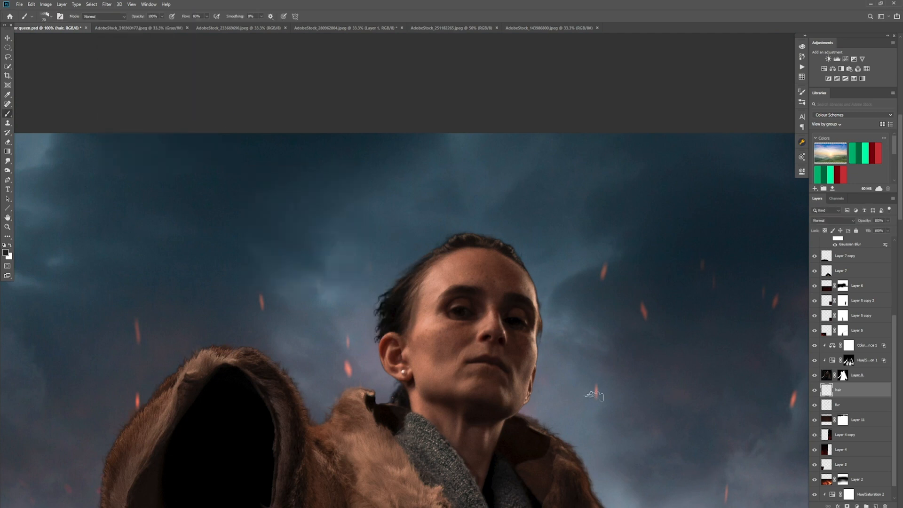
Step: Try the hair tip flipped vertically, rotated downward and spaced at 117%, enlarging it beside the queen's face
left_click(802, 93)
left_click(802, 93)
left_click(802, 93)
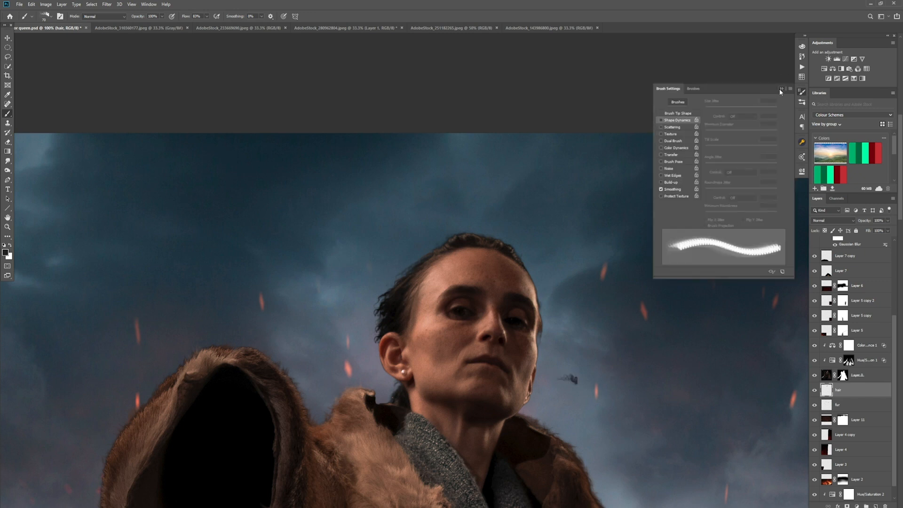
left_click(802, 102)
left_click(802, 93)
left_click(683, 115)
left_click_drag(715, 213, 746, 213)
left_click_drag(774, 170, 762, 158)
left_click(724, 159)
left_click(766, 159)
key("]")
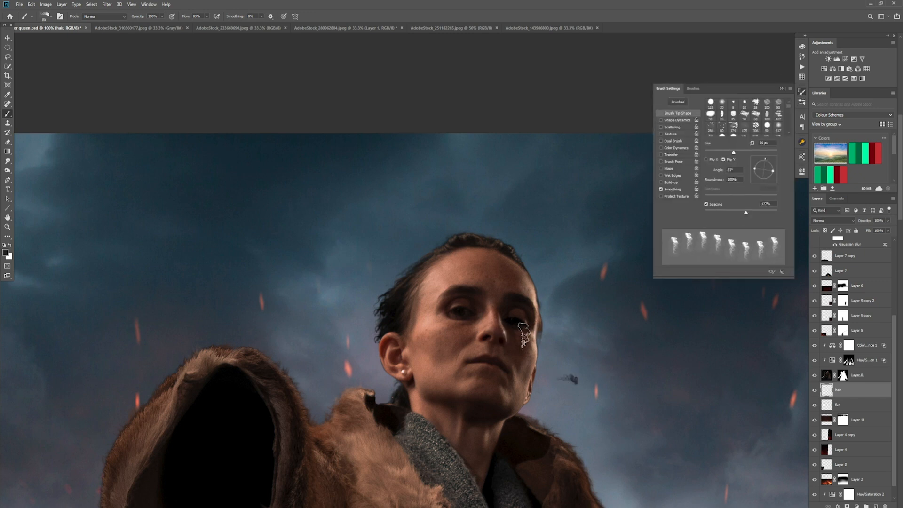
key("]")
key("]")
key("]")
key("]")
key("]")
left_click(526, 353)
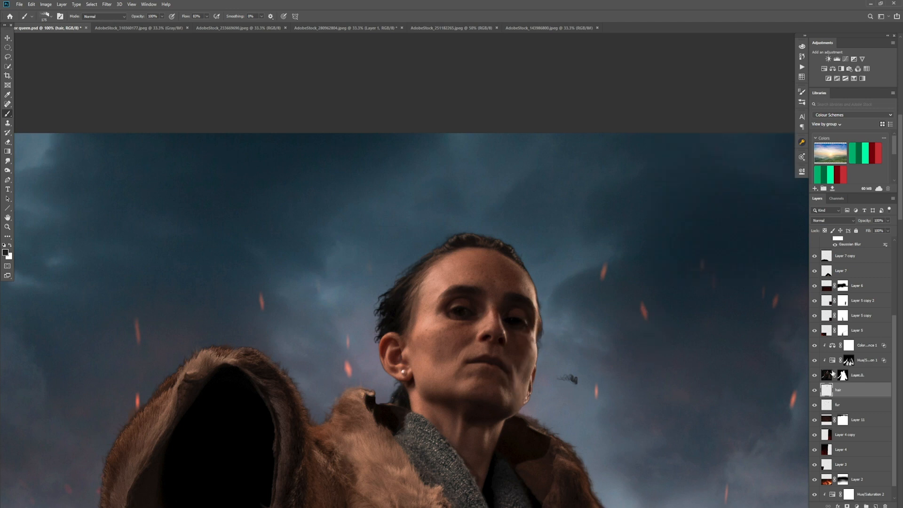
Step: Add a mask to the hair layer and paint out the stray hair mark beside the queen's jaw with a round brush
left_click(847, 506)
left_click(51, 17)
left_click_drag(272, 185, 272, 106)
double_click(45, 133)
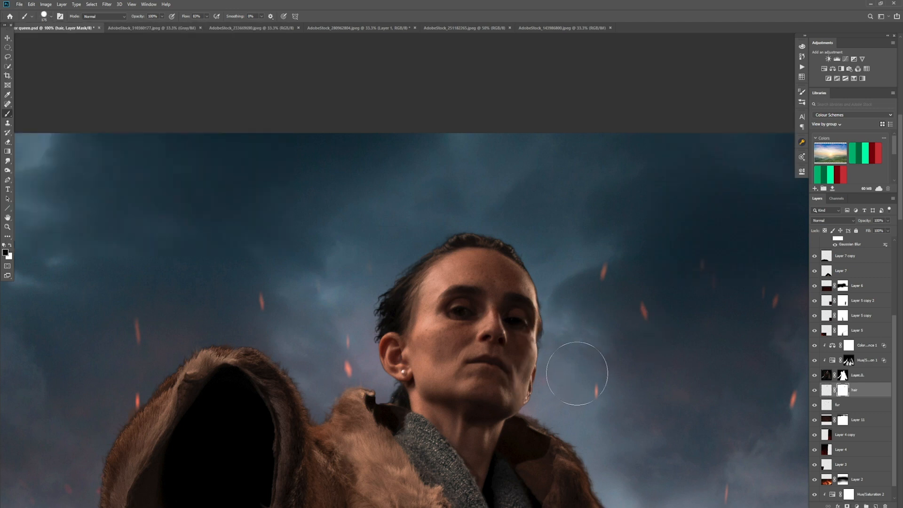
key("ctrl+minus")
key("ctrl+minus")
key("ctrl+minus")
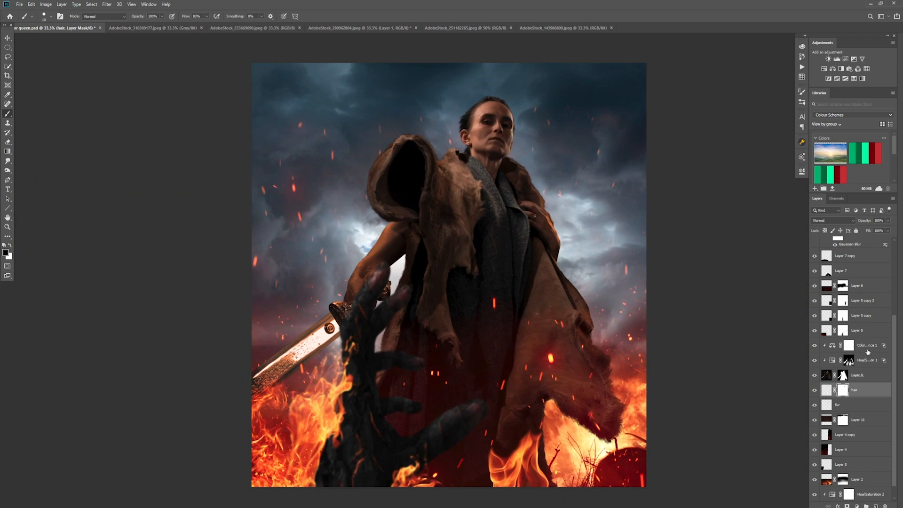
Step: Run the dodge and burn action to add a Dodge and Burn group directly below the gradient map
scroll(867, 352, "up", 5)
left_click(863, 261)
left_click(802, 67)
left_click(756, 61)
left_click(752, 127)
left_click(802, 66)
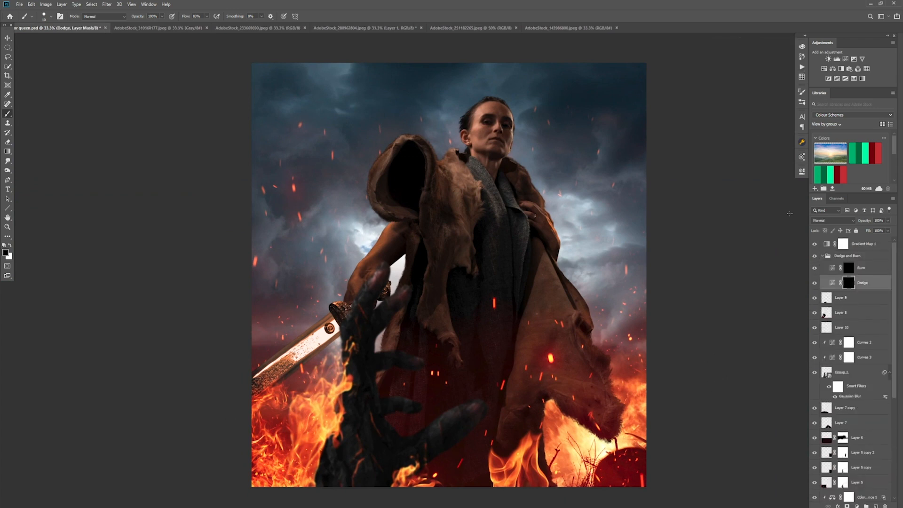
Step: Set the brush flow to 13% and switch to white for painting the Dodge mask over the queen's face
left_click(207, 17)
left_click_drag(184, 29, 185, 29)
left_click(45, 19)
left_click(502, 237)
key("ctrl+plus")
key("ctrl+plus")
key("ctrl+plus")
mouse_move(540, 183)
left_mouse_down()
mouse_move(461, 292)
mouse_move(498, 299)
left_mouse_up()
key("ctrl+plus")
key("x")
left_click_drag(288, 170, 330, 266)
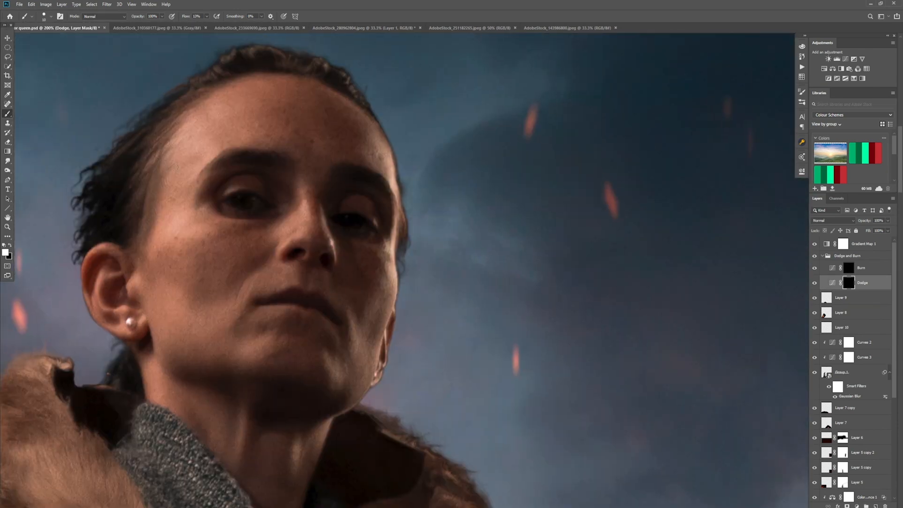
Step: Paint highlights along the forehead on the Dodge mask, varying the brush size for broad and fine areas
key("bracketright")
key("bracketright")
left_click_drag(201, 149, 192, 117)
key("bracketleft")
key("bracketleft")
key("bracketleft")
key("bracketleft")
key("bracketleft")
key("bracketleft")
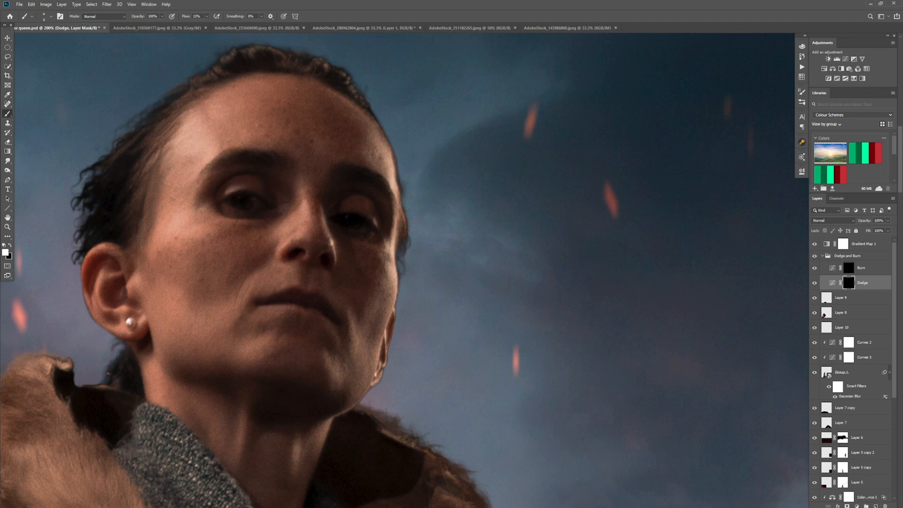
Step: Lower the brush flow to 6% and dodge the nose, chin and jaw highlights
left_click(207, 16)
left_click_drag(206, 26, 203, 25)
left_click(301, 218)
key("bracketright")
key("bracketright")
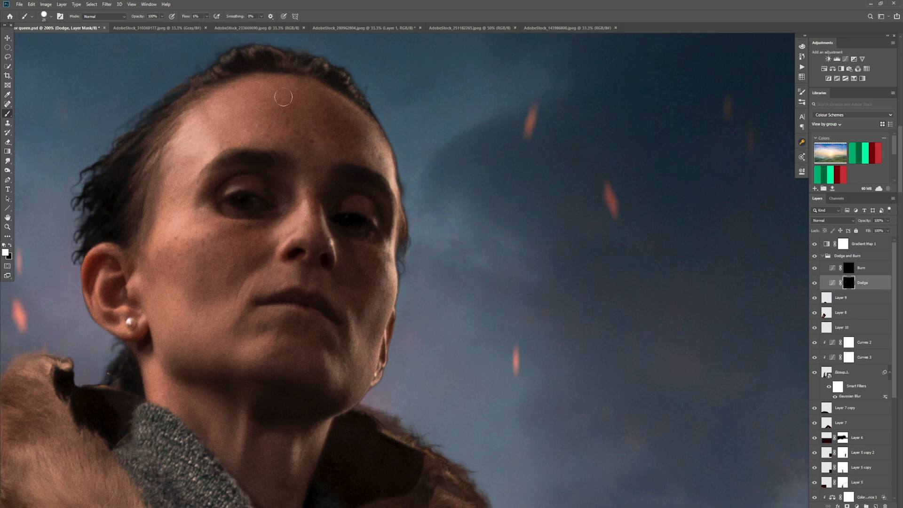
key("bracketright")
left_click_drag(261, 345, 282, 340)
left_click_drag(330, 362, 338, 377)
key("bracketleft")
key("bracketleft")
key("bracketleft")
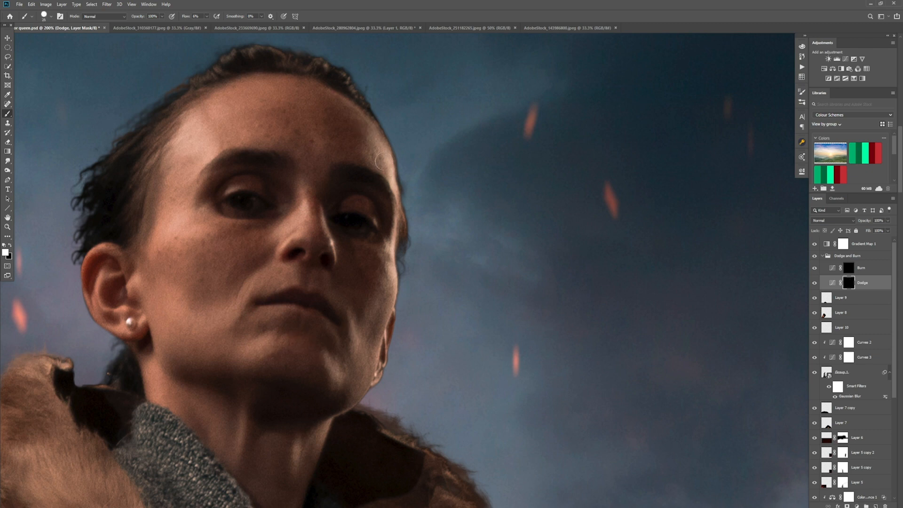
Step: Dodge the highlights on the queen's ear and neck with brushes of varying size
left_click_drag(102, 271, 131, 311)
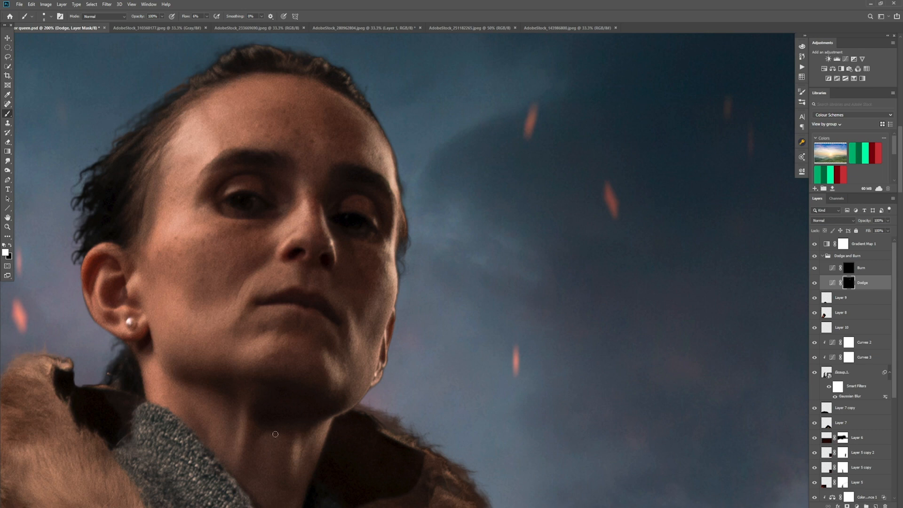
key("bracketright")
key("bracketright")
left_click_drag(152, 377, 157, 391)
key("bracketleft")
key("bracketleft")
key("bracketleft")
key("bracketleft")
key("bracketleft")
key("bracketleft")
key("bracketleft")
key("bracketleft")
key("bracketleft")
key("ctrl+minus")
key("ctrl+minus")
key("ctrl+minus")
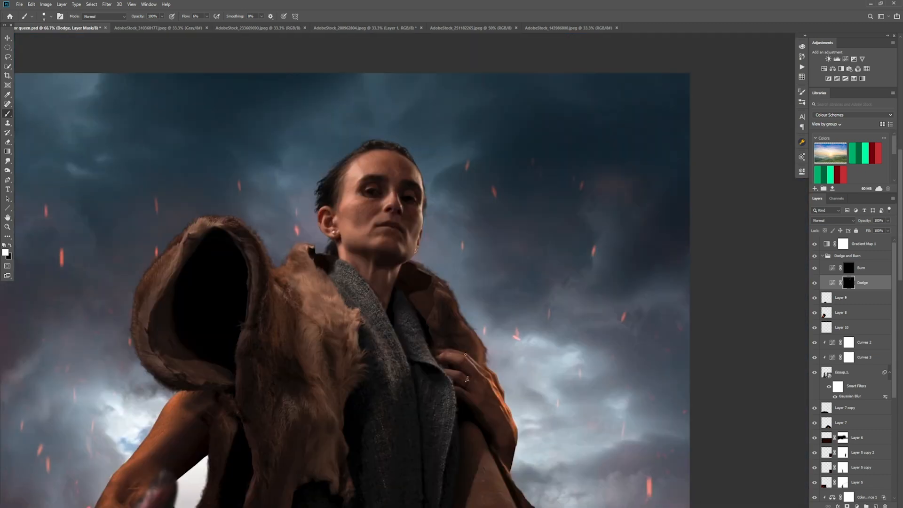
Step: Dodge the highlights on the arms and coat with a soft round brush at 13% flow
mouse_move(155, 401)
left_mouse_down()
mouse_move(306, 240)
mouse_move(288, 301)
left_mouse_up()
left_click(50, 16)
left_click(52, 120)
key("bracketright")
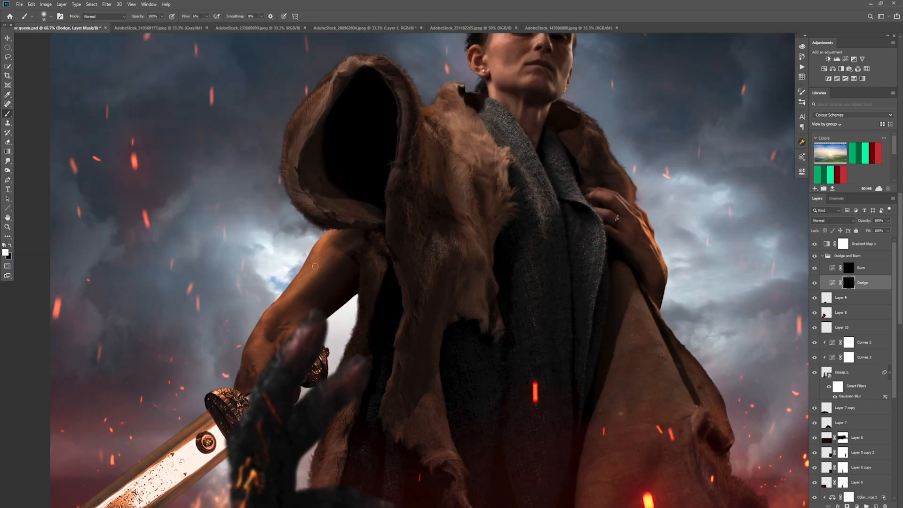
left_click_drag(208, 18, 205, 27)
key("ctrl+minus")
key("ctrl+minus")
key("ctrl+minus")
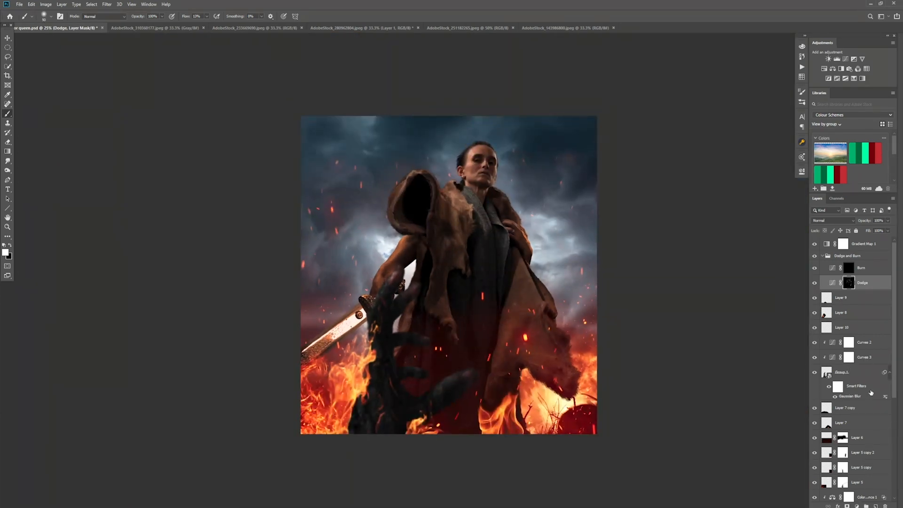
Step: Collapse the Dodge and Burn group, add a second gradient map above the existing one and hide it
left_click(823, 257)
left_click(870, 243)
left_click(854, 78)
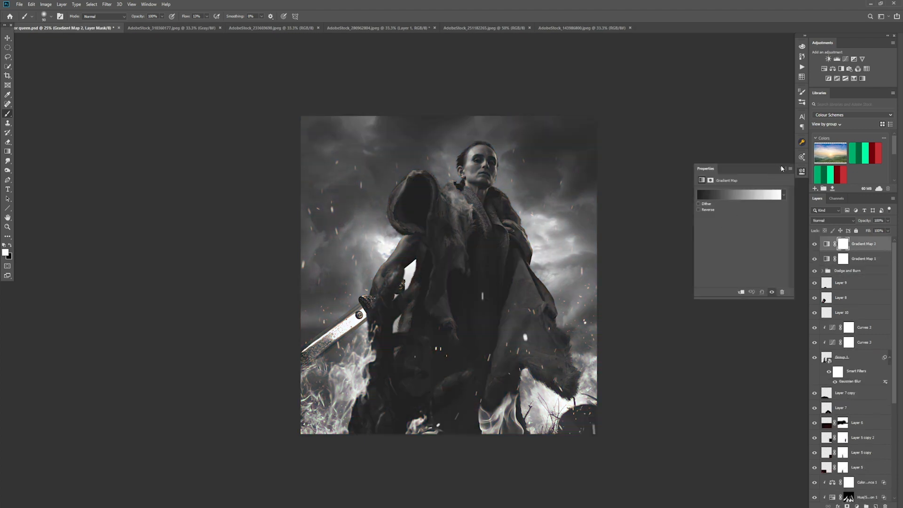
left_click(781, 168)
left_click(814, 244)
left_click(814, 245)
left_click(814, 245)
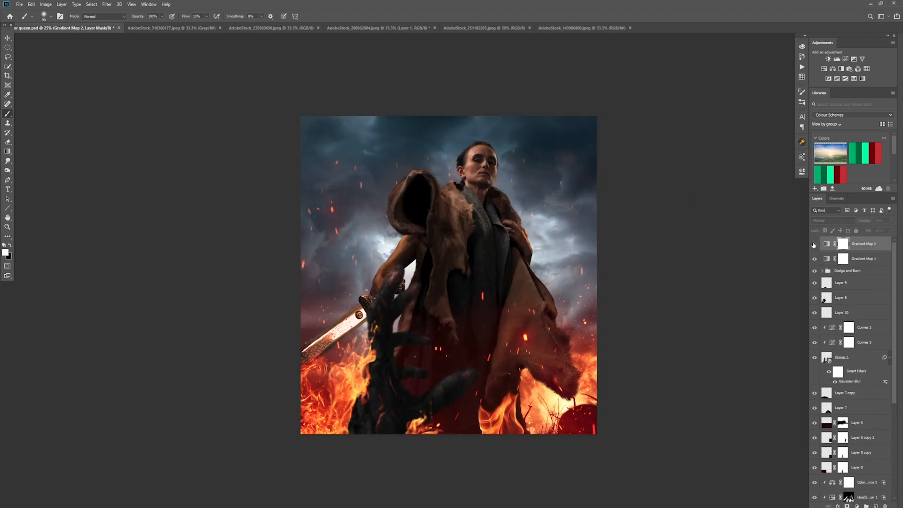
Step: Add a clipped Curves adjustment below Hue/Saturation 2, lifting the black point slightly and pulling the midtones down to darken the sky
scroll(847, 329, "down", 5)
left_click(853, 494)
left_click(845, 59)
left_click_drag(714, 281, 714, 276)
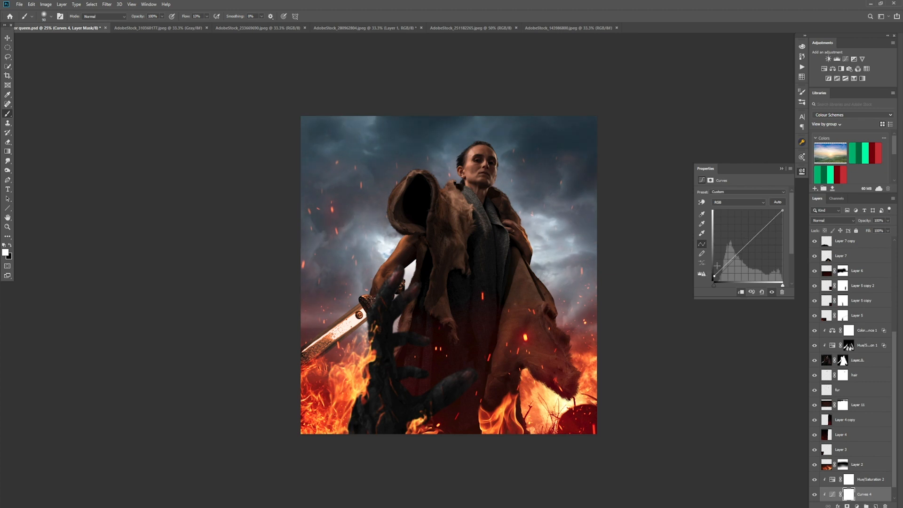
left_click_drag(747, 245, 747, 257)
left_click(782, 169)
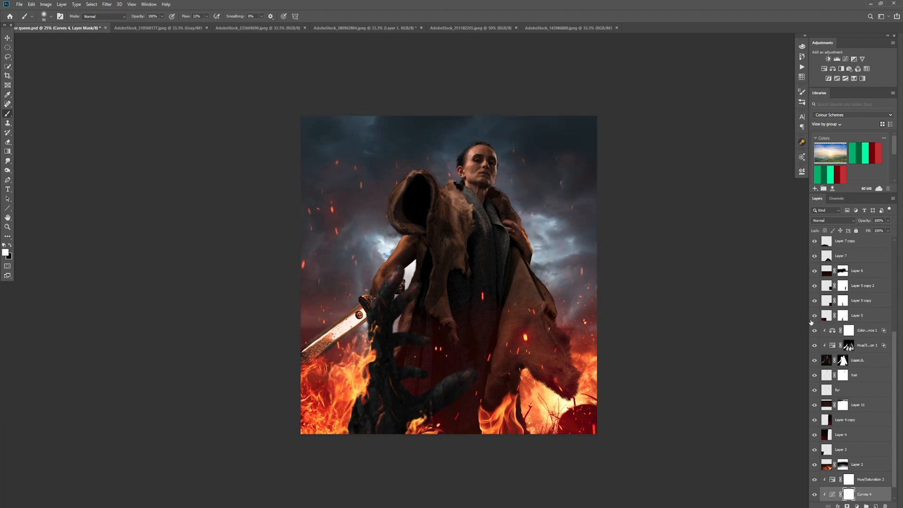
Step: Show the upper gradient map and set its gradient to the Black, White preset
scroll(821, 363, "up", 5)
left_click(815, 244)
double_click(826, 244)
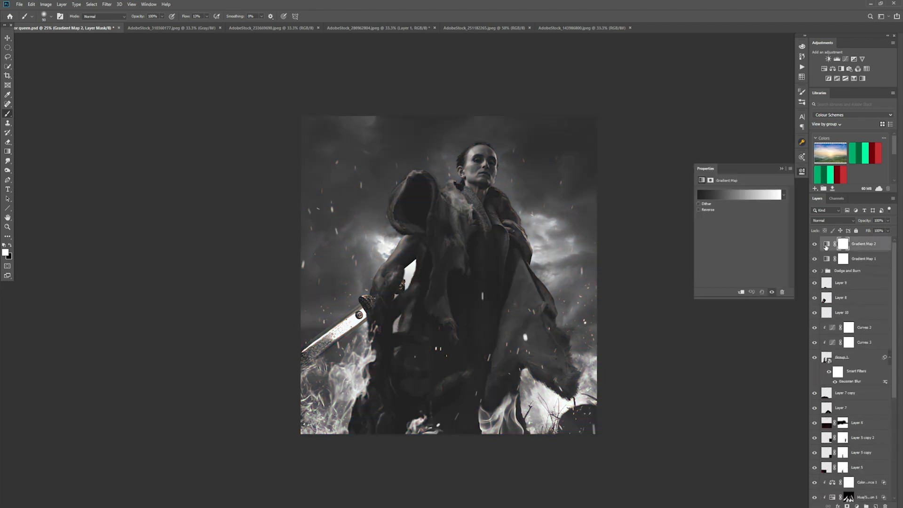
left_click(737, 194)
left_click(446, 146)
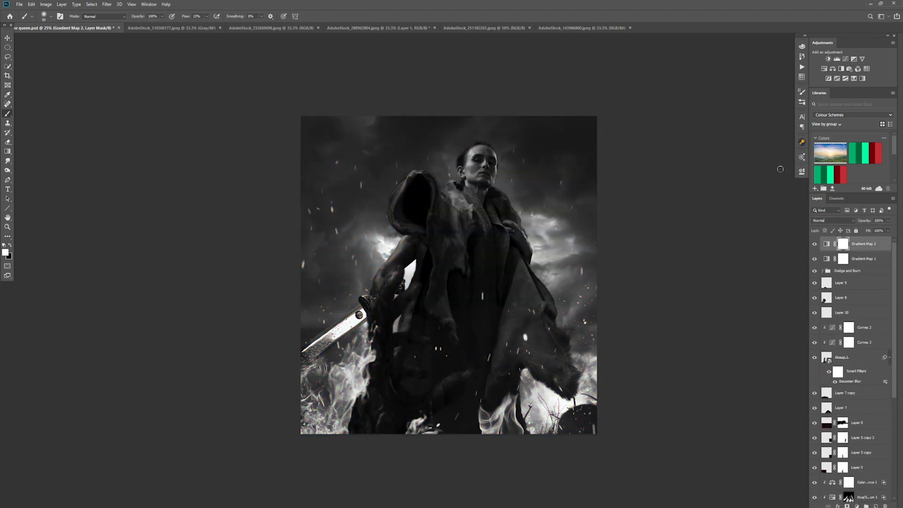
Step: Delete the older gradient map, then set the black-and-white one to Luminosity blending with reduced opacity
left_click(868, 258)
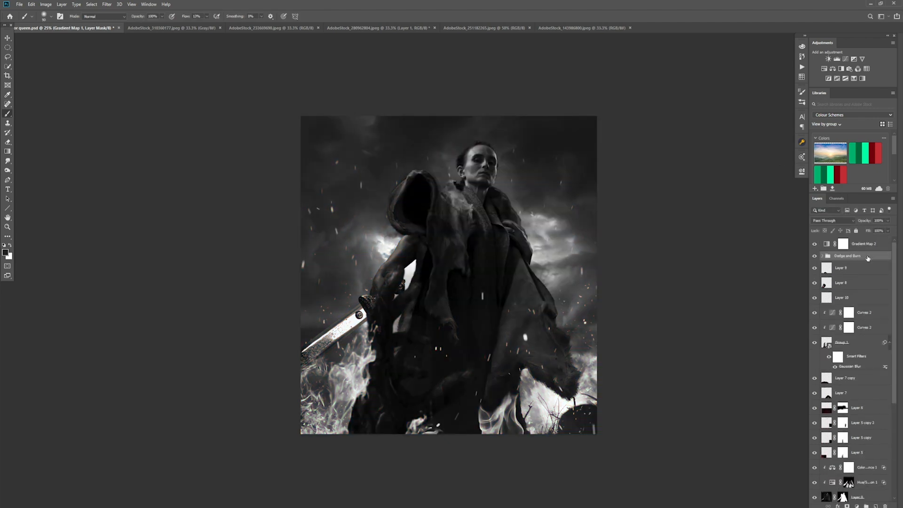
left_click(832, 221)
left_click(878, 242)
left_click(839, 220)
left_click(836, 395)
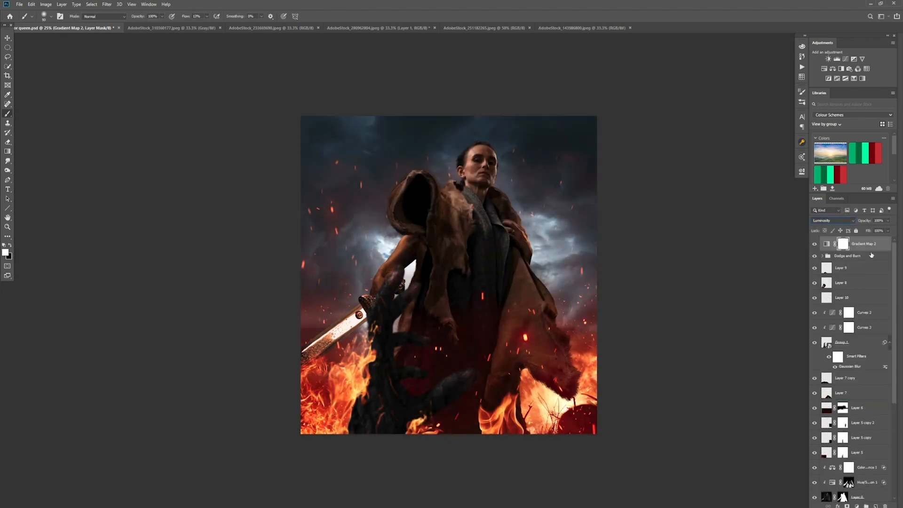
left_click(887, 221)
left_click_drag(889, 229, 875, 232)
Step: Add a gradient map above the Luminosity one and set its black stop to dark brown #170b07
left_click(853, 78)
left_click(734, 195)
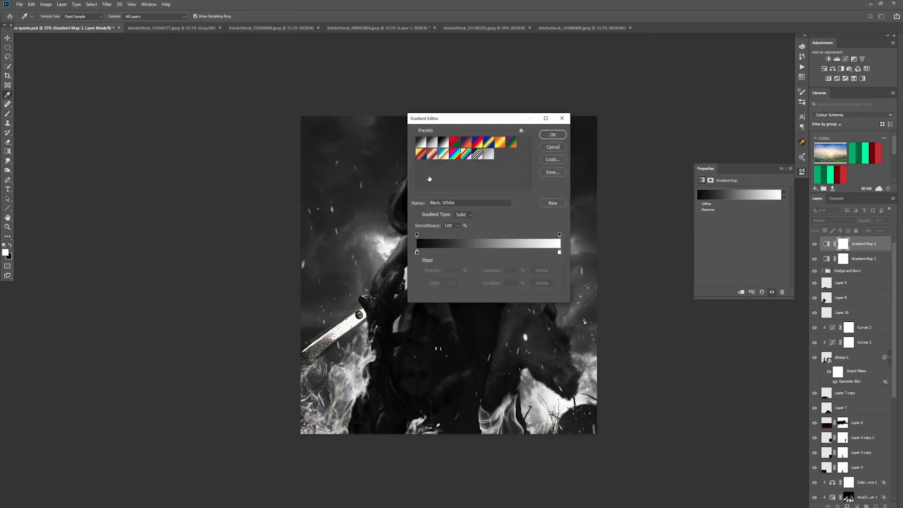
double_click(416, 252)
left_click(226, 439)
left_click(191, 430)
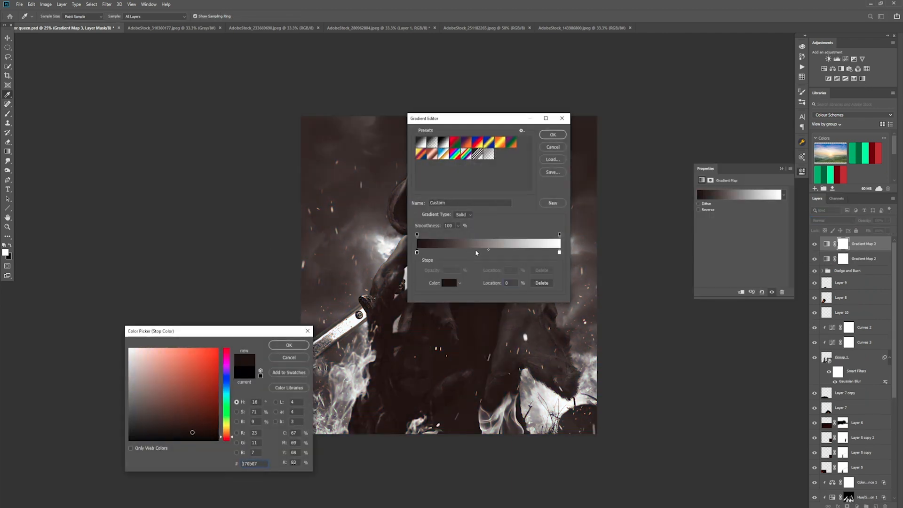
left_click(289, 345)
Step: Add a reddish-brown #5b2f20 stop at 47% to the gradient and reduce the new gradient map's opacity to just over 20%
left_click(484, 253)
double_click(484, 252)
left_click(171, 386)
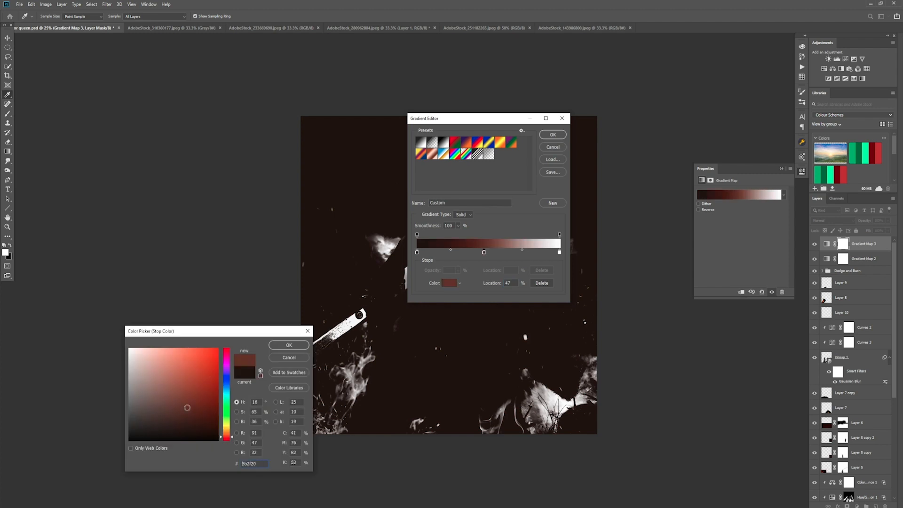
key("Return")
left_click(552, 135)
left_click(782, 169)
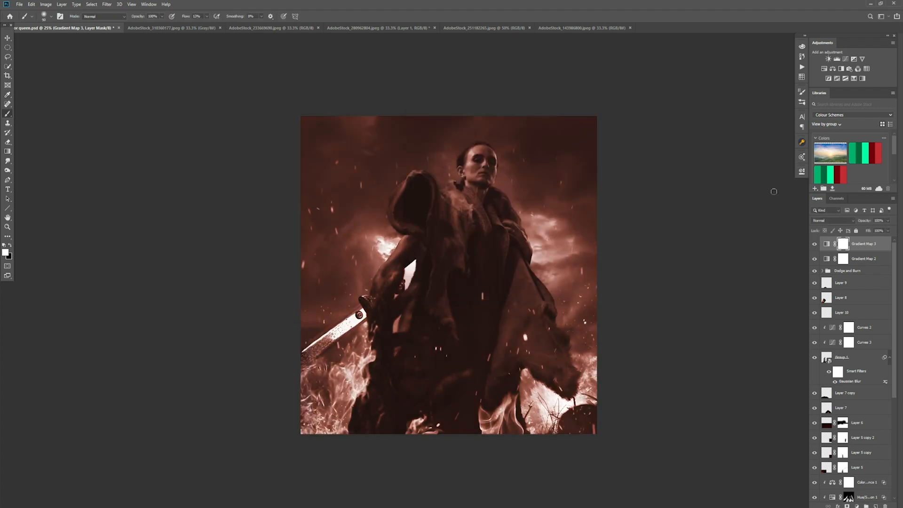
left_click_drag(888, 220, 861, 231)
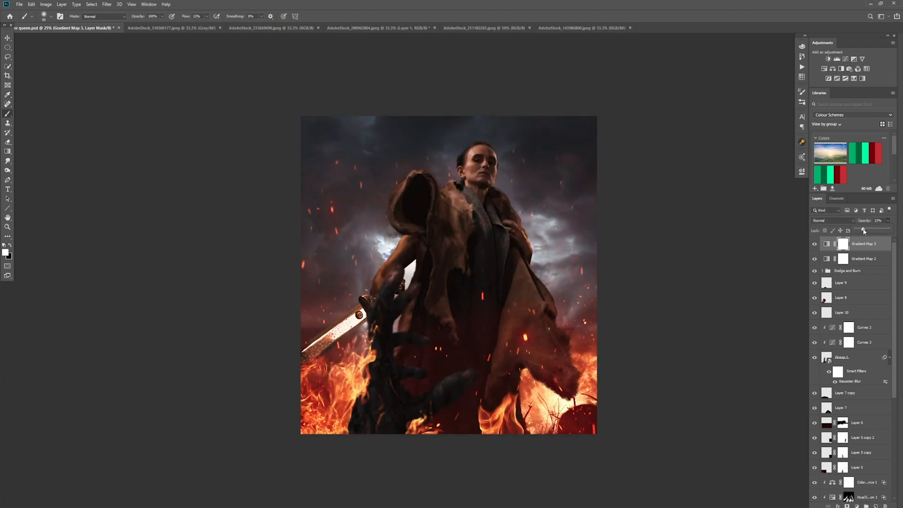
Step: Add a Selective Color adjustment on top and slightly reduce Cyan and Yellow in the Blacks
left_click(854, 79)
left_click(747, 200)
left_click(736, 253)
left_click_drag(741, 216, 738, 217)
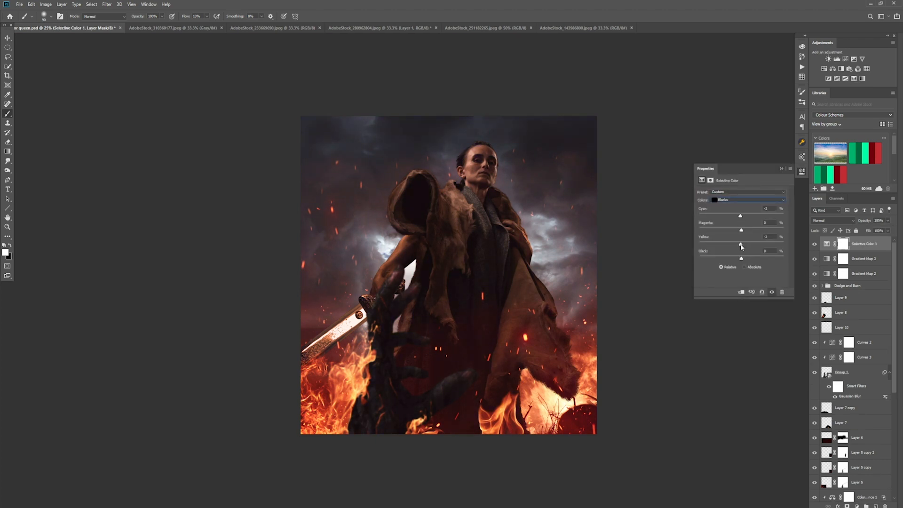
left_click(781, 169)
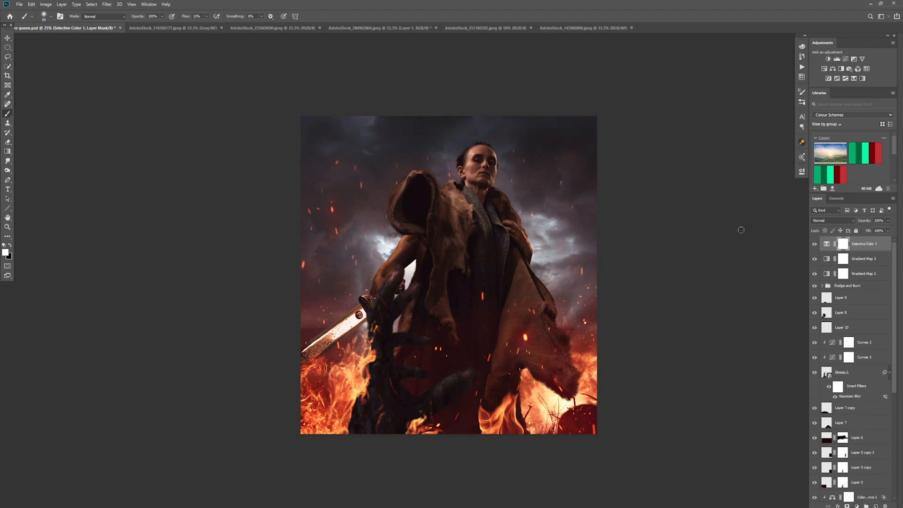
Step: Select the hand layers from Layer 9 down to Group 1, mirror them horizontally and place the hand in the image's lower right corner
key("ctrl+t")
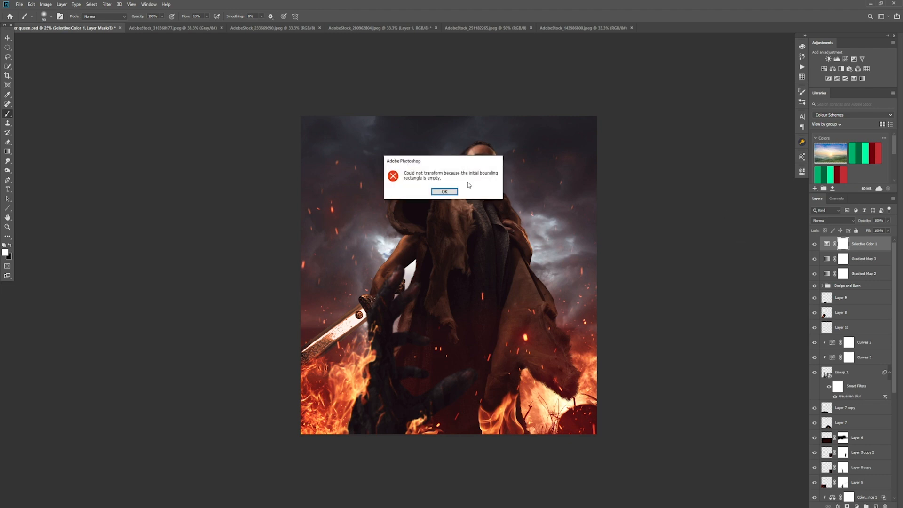
left_click(445, 192)
left_click(862, 298)
left_click(867, 371, "shift")
key("ctrl+t")
left_click(461, 195)
left_click_drag(346, 350, 466, 202)
mouse_move(390, 275)
left_mouse_down()
mouse_move(539, 275)
mouse_move(417, 283)
mouse_move(594, 282)
mouse_move(389, 275)
left_mouse_up()
left_click_drag(544, 275, 604, 301)
key("Return")
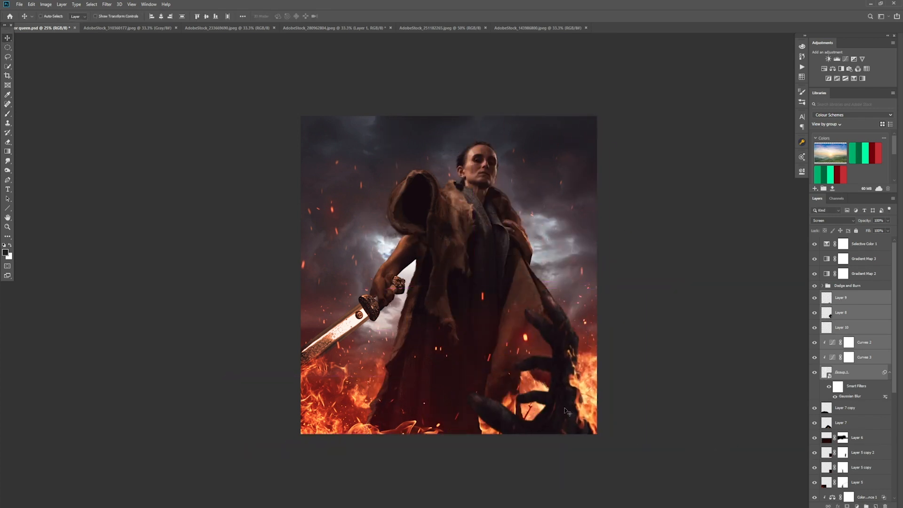
mouse_move(567, 411)
left_mouse_down()
mouse_move(540, 357)
mouse_move(576, 390)
mouse_move(576, 411)
left_mouse_up()
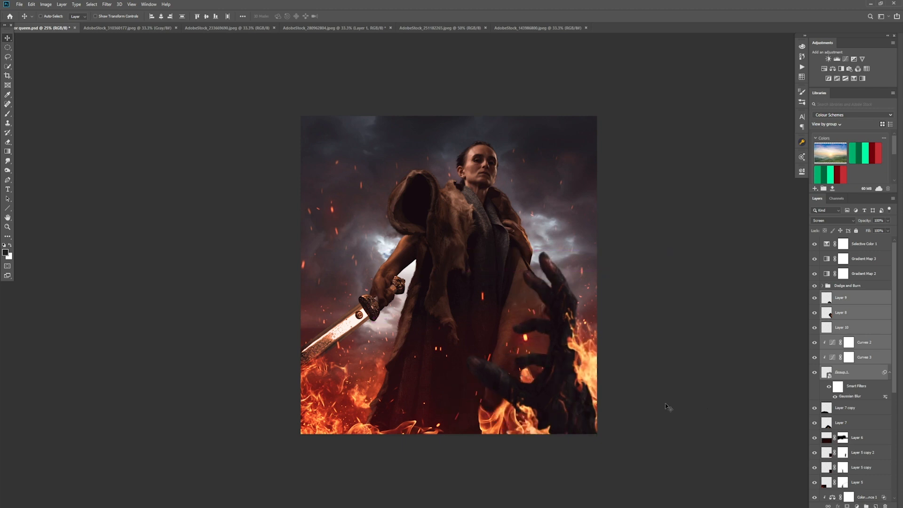
Step: Compare the sky with and without the Curves 4 adjustment, leave it visible and save the document
scroll(858, 440, "down", 5)
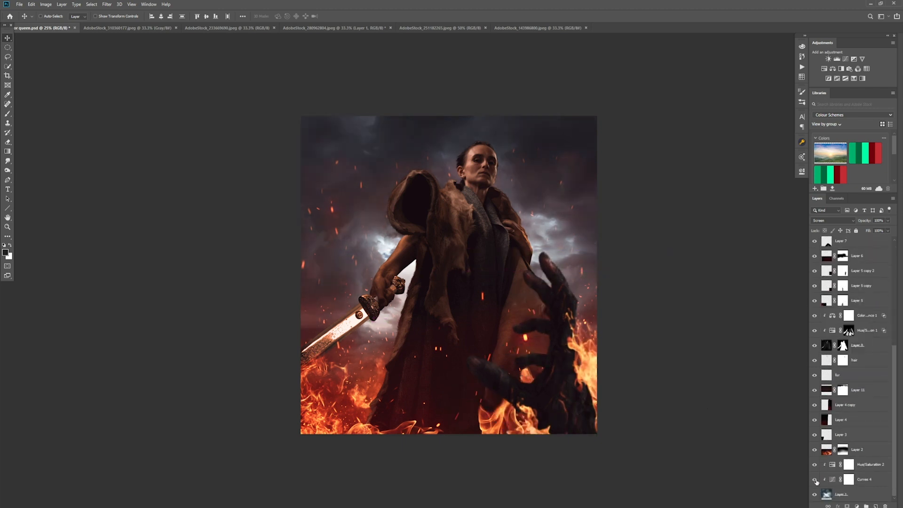
left_click(815, 479)
left_click(815, 480)
key("ctrl+s")
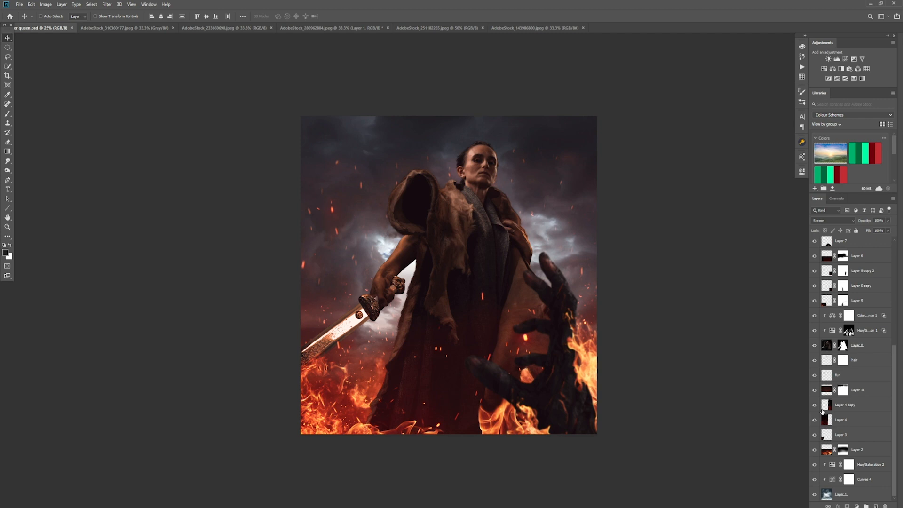
Step: Add a new layer above Layer 9, set it to Linear Dodge (Add) and sample a pale yellow from the flames for the brush
left_click(878, 242)
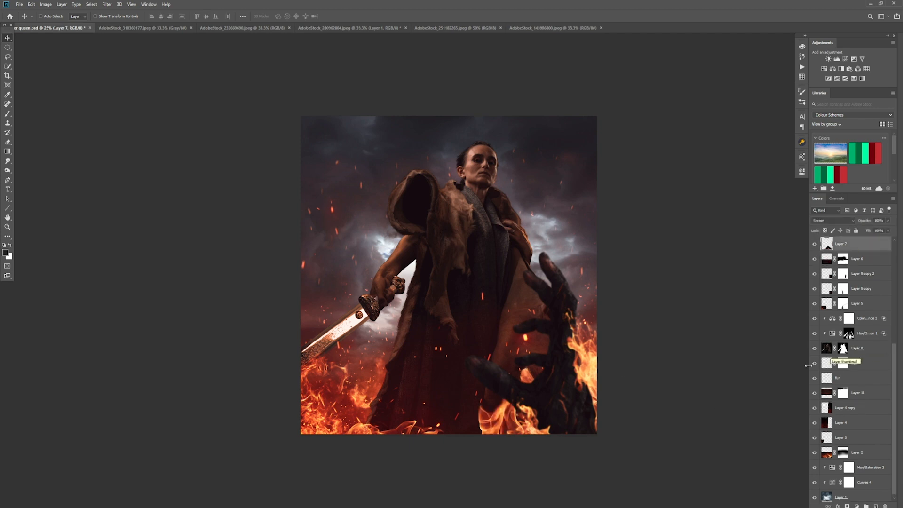
scroll(858, 292, "up", 5)
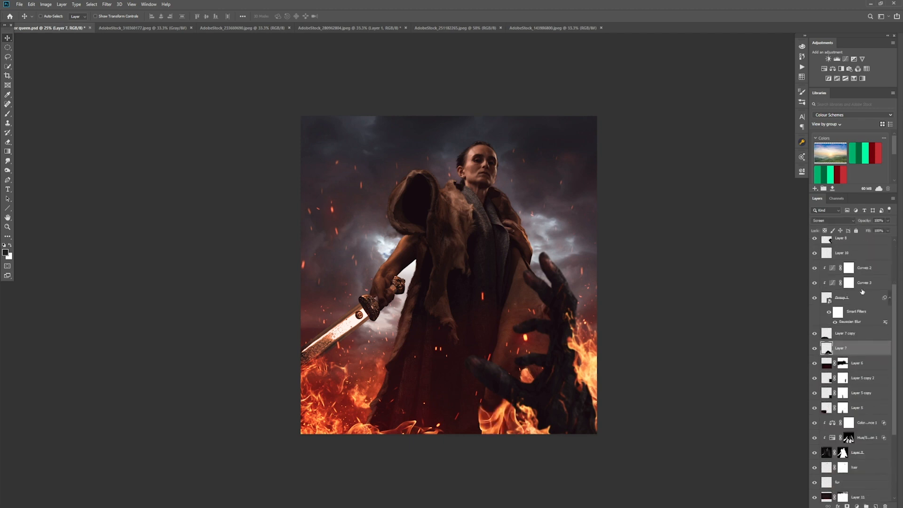
scroll(871, 383, "down", 5)
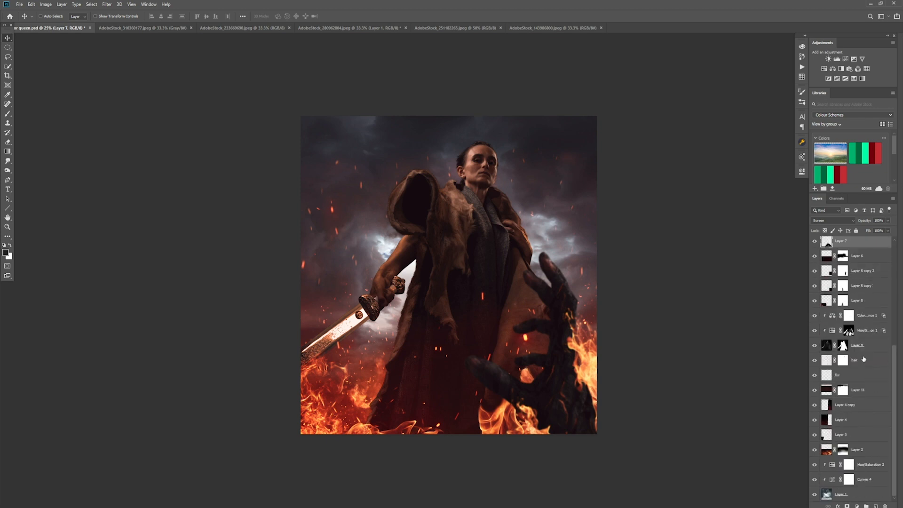
scroll(872, 301, "up", 8)
left_click(872, 298)
left_click(875, 506)
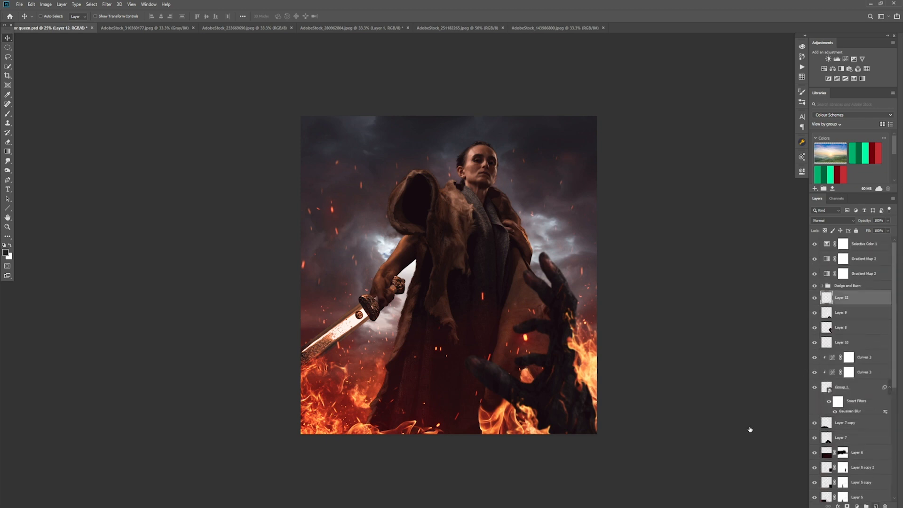
left_click(832, 220)
left_click(835, 287)
key("b")
left_click(590, 372, "alt")
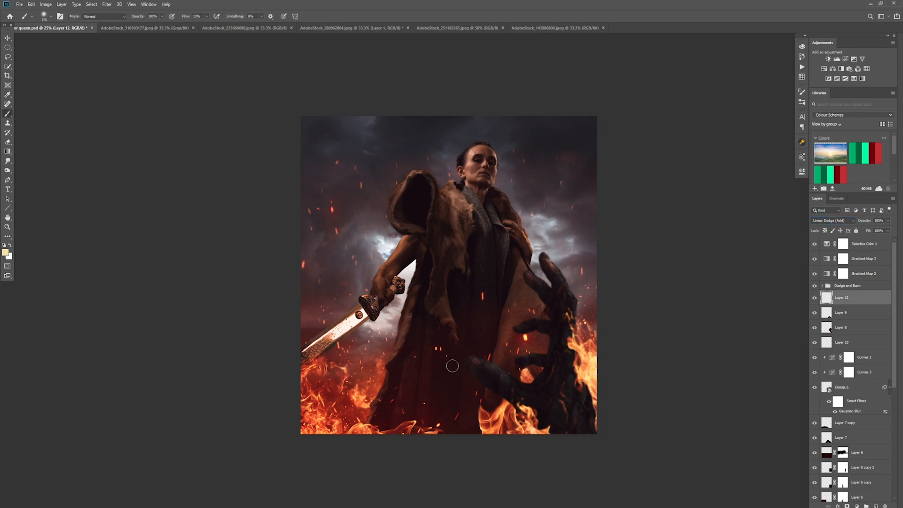
Step: Paint a soft yellow glow over the flames in both lower corners and behind the hand
left_click_drag(309, 422, 320, 388)
left_click_drag(356, 430, 368, 429)
mouse_move(488, 422)
left_mouse_down()
mouse_move(504, 405)
mouse_move(498, 421)
left_mouse_up()
mouse_move(525, 424)
left_mouse_down()
mouse_move(538, 409)
mouse_move(541, 427)
left_mouse_up()
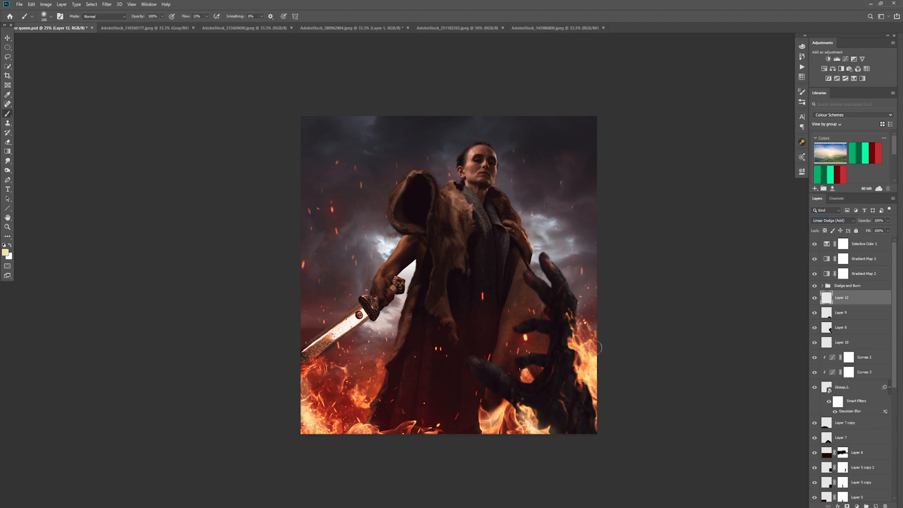
left_click_drag(587, 348, 584, 328)
left_click_drag(526, 369, 527, 376)
Step: Add finer glow strokes with a smaller brush to the left and bottom flames, and reduce the layer's Fill to about 59%
key("bracketleft")
key("bracketleft")
key("bracketleft")
key("bracketleft")
key("bracketleft")
key("bracketleft")
left_click_drag(339, 369, 354, 400)
key("bracketright")
left_click_drag(307, 372, 321, 362)
left_click_drag(388, 430, 438, 427)
left_click_drag(887, 231, 875, 243)
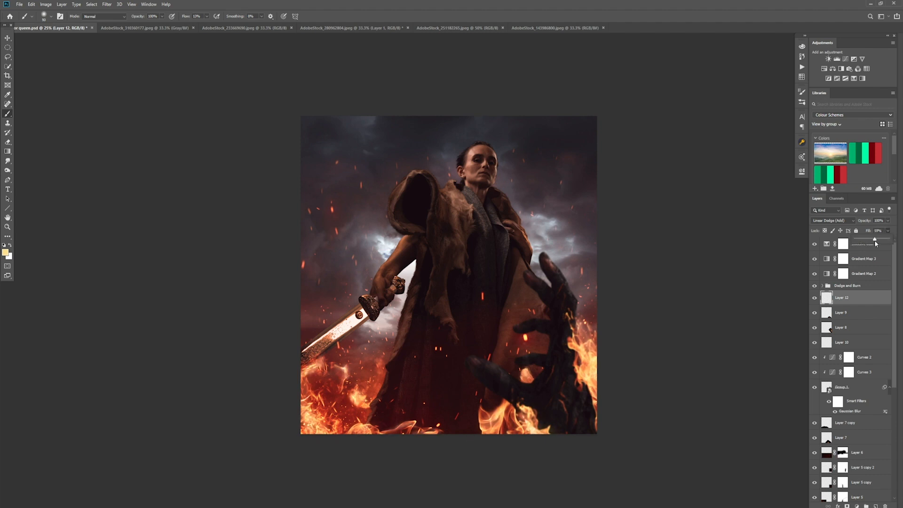
Step: Add another layer set to Color Dodge and choose orange-red #ca5312 as the foreground colour
key("ctrl+alt+shift+n")
left_click(833, 220)
left_click(828, 287)
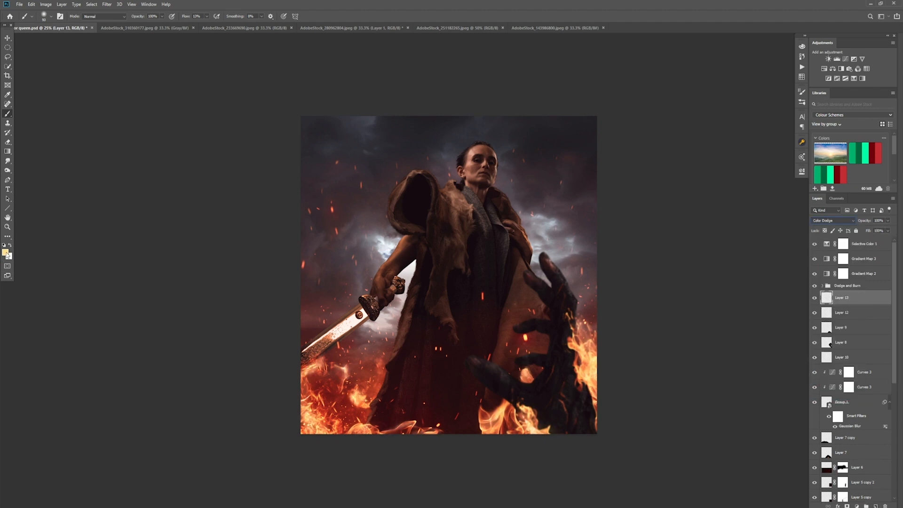
left_click(5, 252)
left_click_drag(231, 429, 231, 438)
left_click_drag(197, 367, 206, 367)
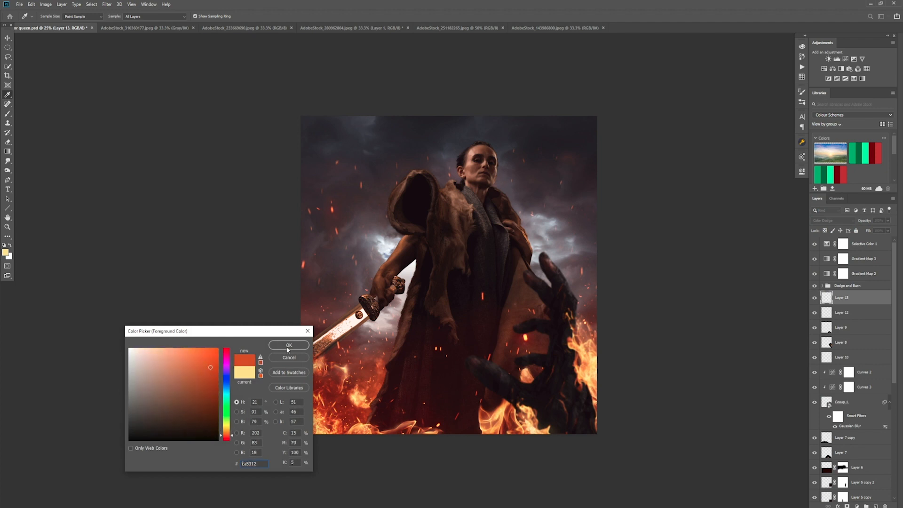
left_click(288, 346)
Step: Brush orange-red glow over the flames around the hand and along the lower left of the image
key("bracketright")
key("bracketright")
left_click_drag(582, 353, 594, 395)
left_click_drag(532, 421, 489, 425)
left_click(356, 400)
mouse_move(308, 380)
left_mouse_down()
mouse_move(301, 403)
mouse_move(319, 429)
left_mouse_up()
left_click_drag(363, 429, 425, 431)
left_click_drag(361, 392, 371, 399)
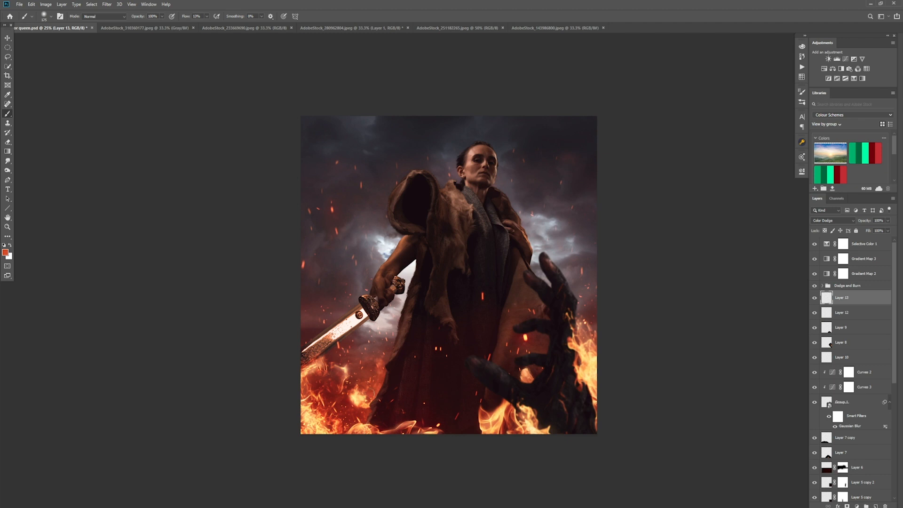
Step: Sweep a much larger soft orange-red brush across the lower robe and the lava hand, and shrink the brush again
key("bracketright")
key("bracketright")
key("bracketright")
key("bracketright")
key("bracketright")
key("bracketright")
key("bracketright")
mouse_move(379, 357)
left_mouse_down()
mouse_move(441, 314)
mouse_move(534, 377)
left_mouse_up()
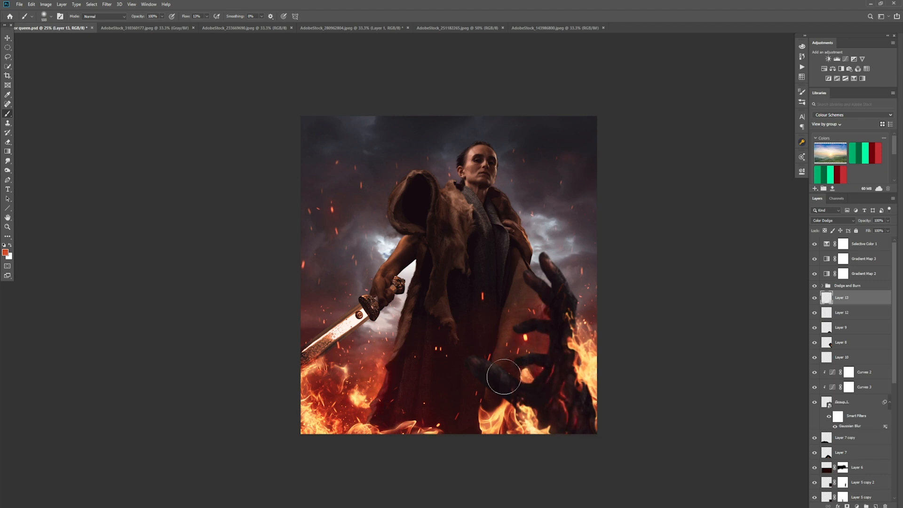
key("ctrl")
key("bracketleft")
key("bracketleft")
key("bracketleft")
key("bracketleft")
key("bracketleft")
key("bracketleft")
Step: Open smoke image 5 from the Smoke folder of the stock collection
left_click(19, 4)
left_click(29, 21)
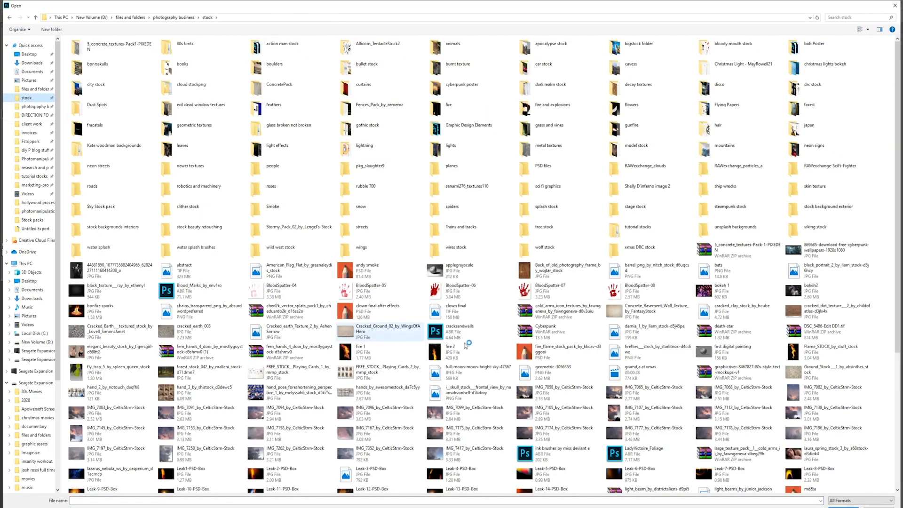
scroll(471, 346, "down", 3)
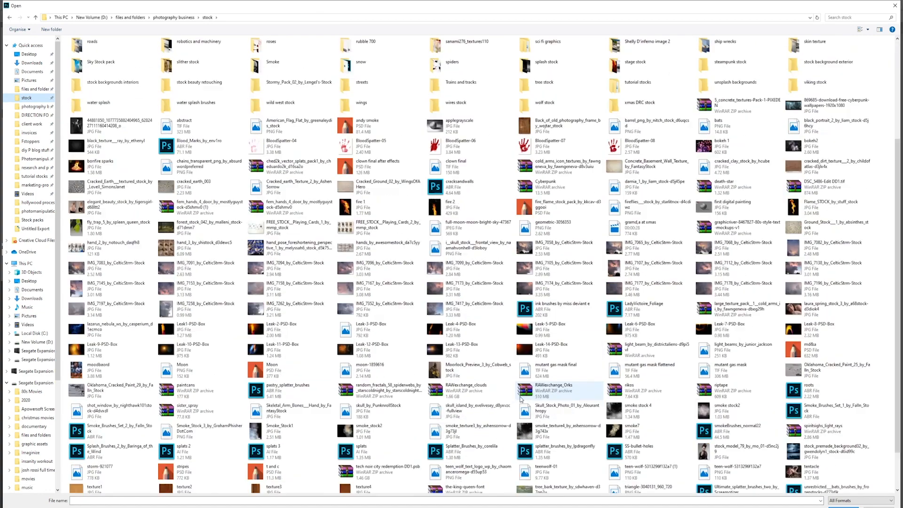
scroll(526, 393, "up", 3)
double_click(269, 210)
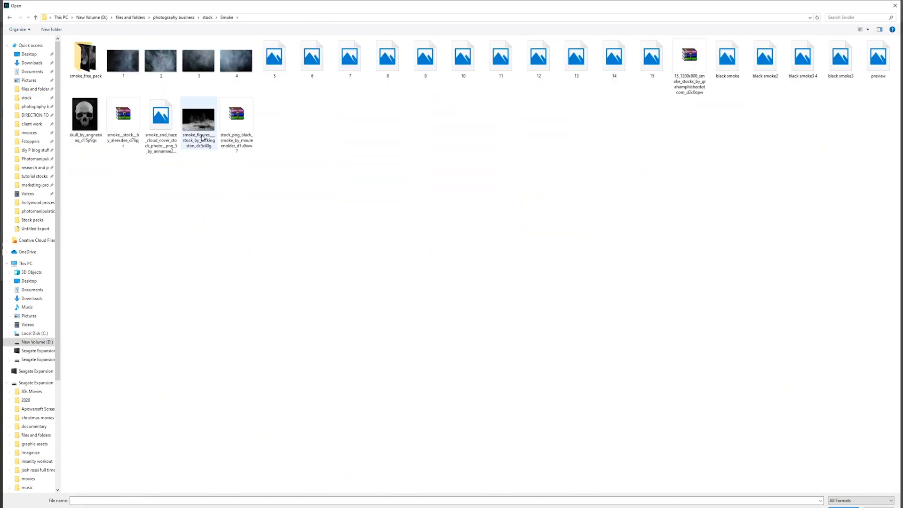
double_click(274, 60)
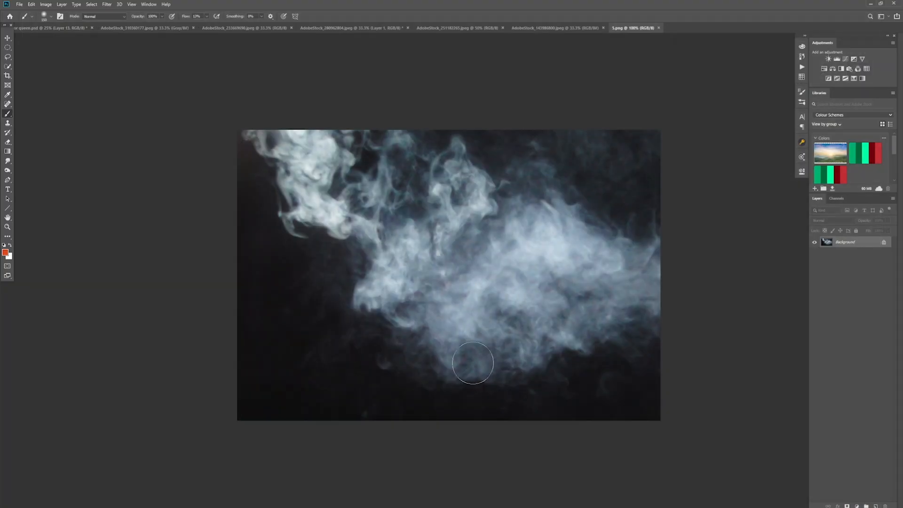
Step: Paste the smoke image into the warrior queen document above Layer 13 and set its blending to Screen
left_click(47, 28)
key("ctrl+v")
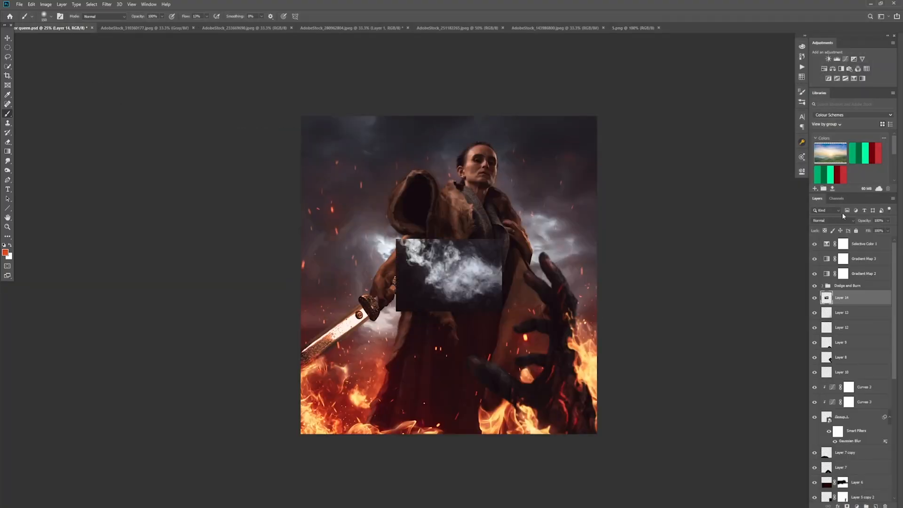
left_click(831, 220)
left_click(826, 281)
Step: Enlarge and rotate the smoke so it rises over the lava hand at the image's right edge
key("ctrl+t")
left_click_drag(520, 206, 527, 369)
left_click_drag(477, 309, 556, 370)
left_click_drag(568, 284, 684, 134)
left_click_drag(583, 220, 545, 285)
left_click_drag(656, 186, 599, 240)
mouse_move(554, 310)
left_mouse_down()
mouse_move(567, 155)
mouse_move(569, 247)
left_mouse_up()
key("Return")
key("b")
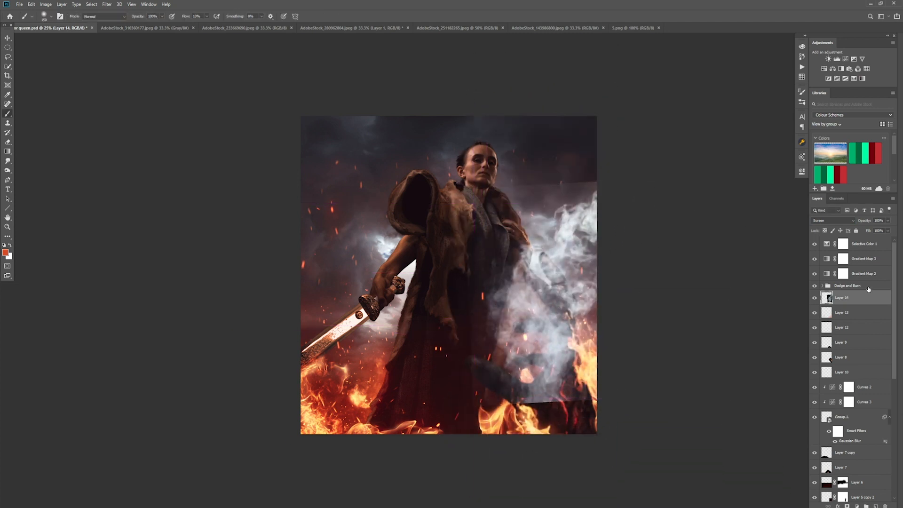
Step: Lower the smoke layer's opacity to 32%, and turn and move the smoke over the bottom of the robe
left_click_drag(861, 238, 866, 231)
key("v")
left_click_drag(546, 292, 591, 405)
key("ctrl+t")
left_click_drag(624, 263, 670, 314)
left_click_drag(591, 371, 481, 416)
key("Return")
Step: Move the smoke layer beneath Layer 5, enlarge and rotate it behind the hand over the robe's base, and save the document
left_click_drag(867, 299, 867, 472)
key("ctrl+t")
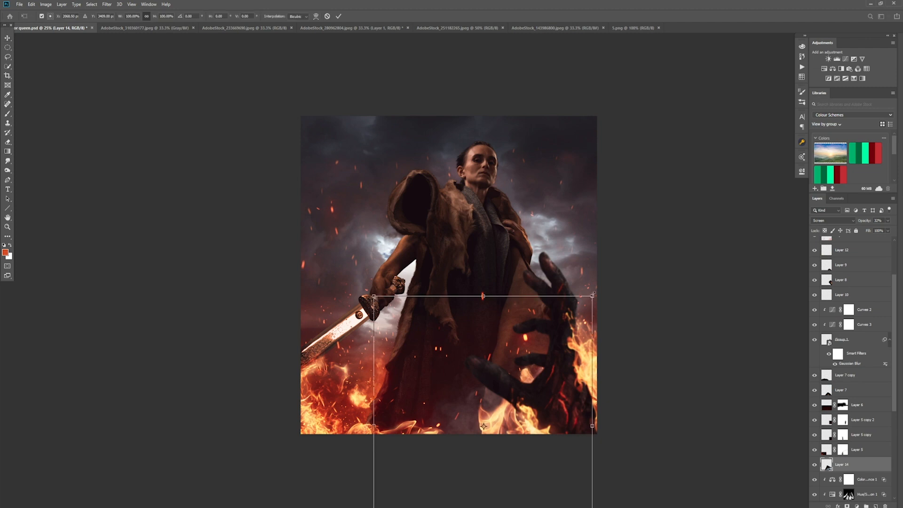
left_click_drag(592, 296, 675, 199)
left_click_drag(660, 201, 669, 241)
left_click_drag(524, 405, 438, 439)
left_click_drag(562, 277, 716, 290)
left_click_drag(395, 375, 424, 410)
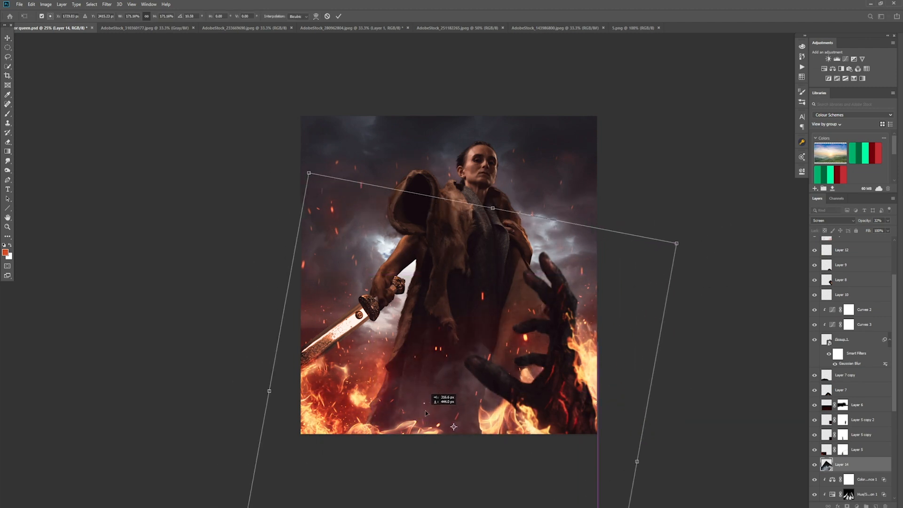
left_click_drag(684, 245, 646, 205)
left_click_drag(588, 283, 609, 267)
left_click_drag(679, 186, 637, 154)
key("Return")
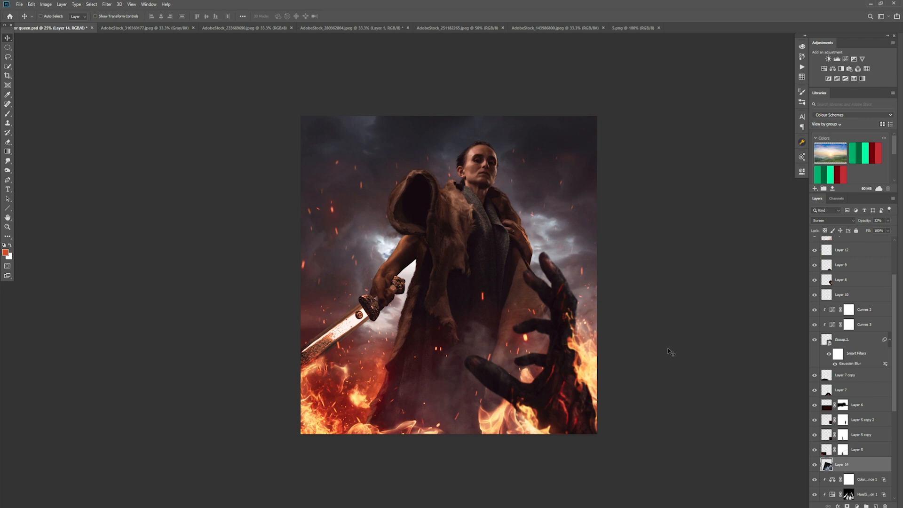
key("ctrl+s")
Step: Raise the opacity of the Gradient Map 3 layer to 42%
scroll(867, 265, "up", 3)
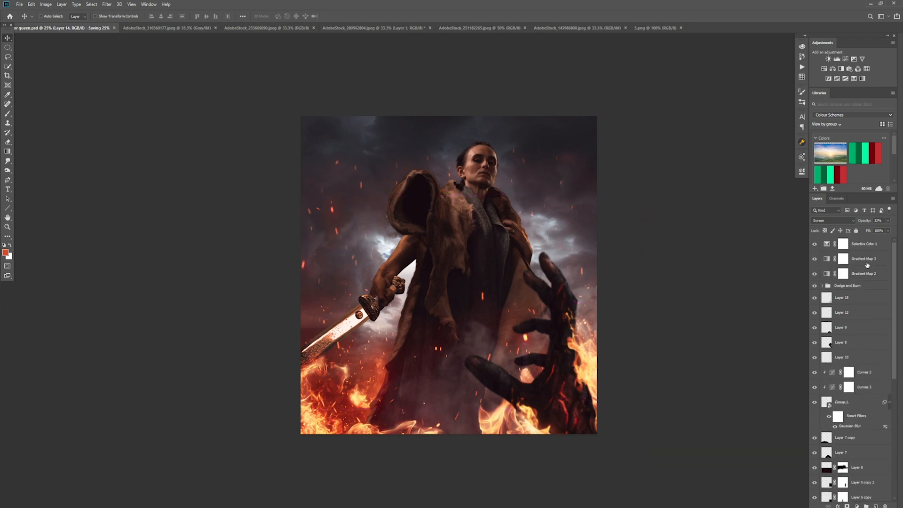
left_click(867, 262)
left_click(887, 220)
left_click_drag(875, 230, 872, 230)
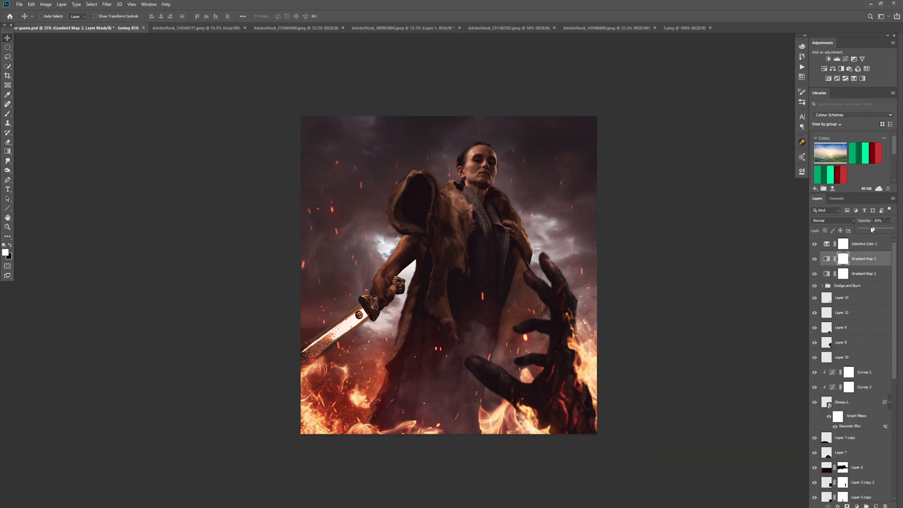
Step: Fine-tune the Blacks in the Selective Color 1 adjustment and save the document
double_click(829, 244)
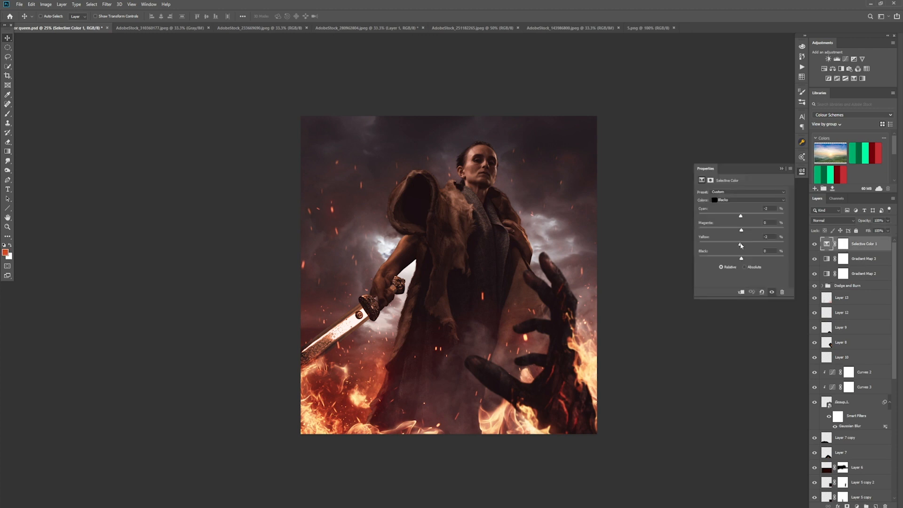
left_click(815, 243)
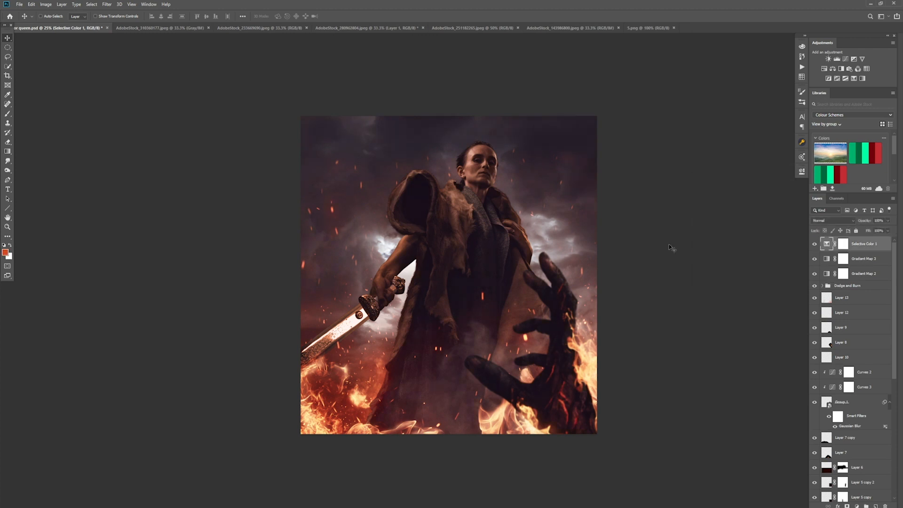
key("ctrl+s")
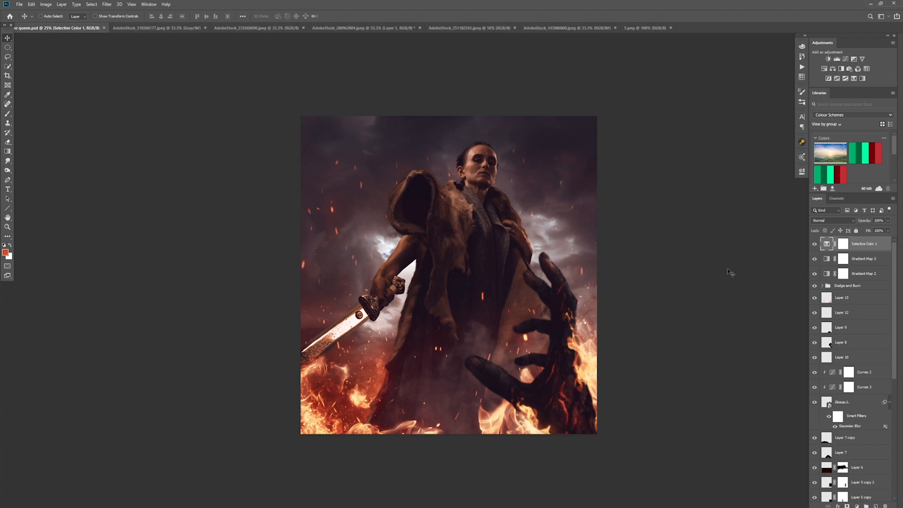
Step: Convert the sky layer (Layer 1) for smart filters and soften it with a Gaussian Blur
scroll(851, 400, "down", 5)
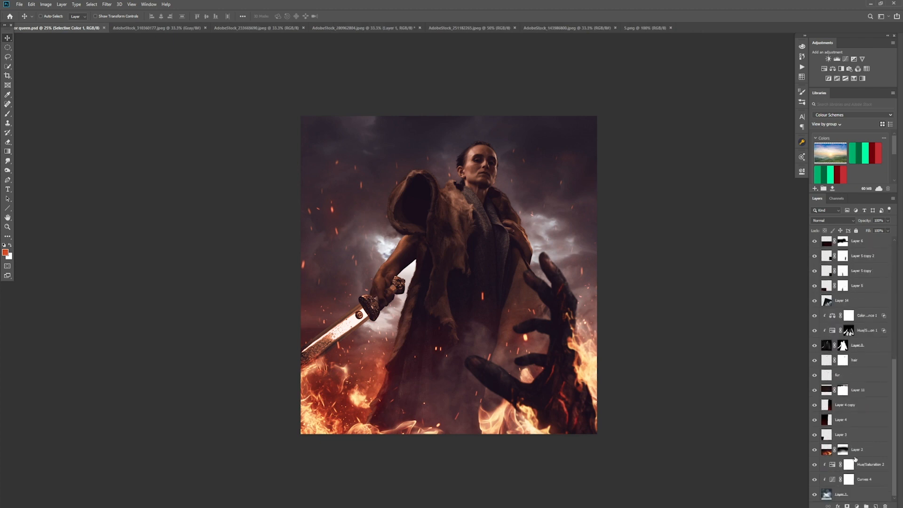
left_click(815, 495)
left_click(815, 450)
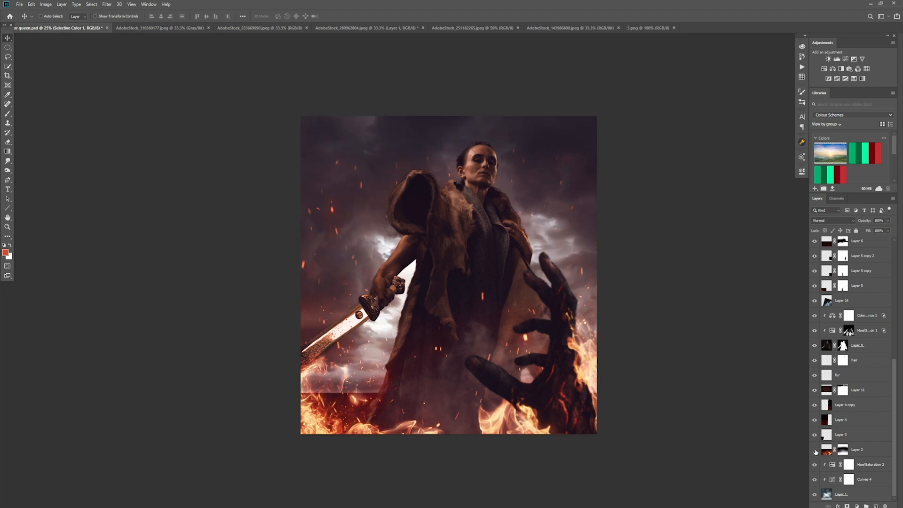
left_click(815, 450)
left_click(857, 495)
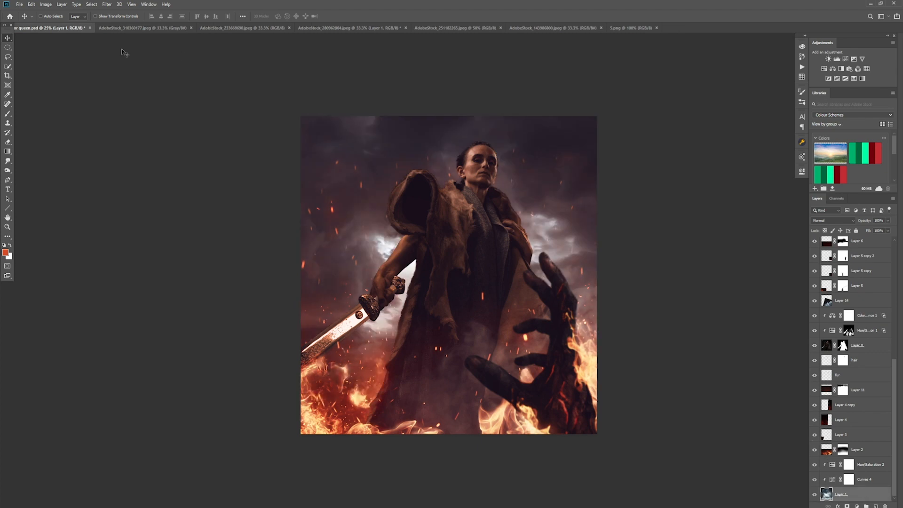
left_click(107, 4)
left_click(122, 24)
key("Return")
left_click(106, 4)
mouse_move(122, 85)
left_click(207, 123)
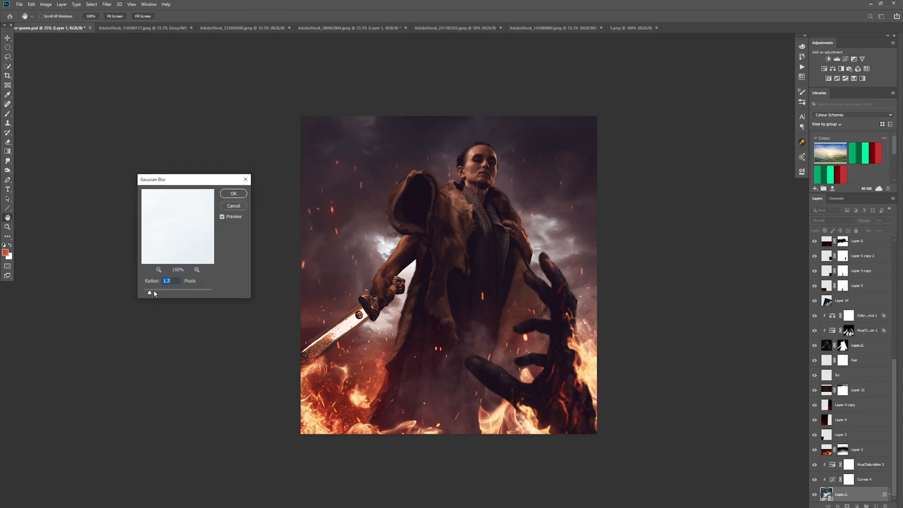
left_click_drag(154, 302, 163, 295)
key("Return")
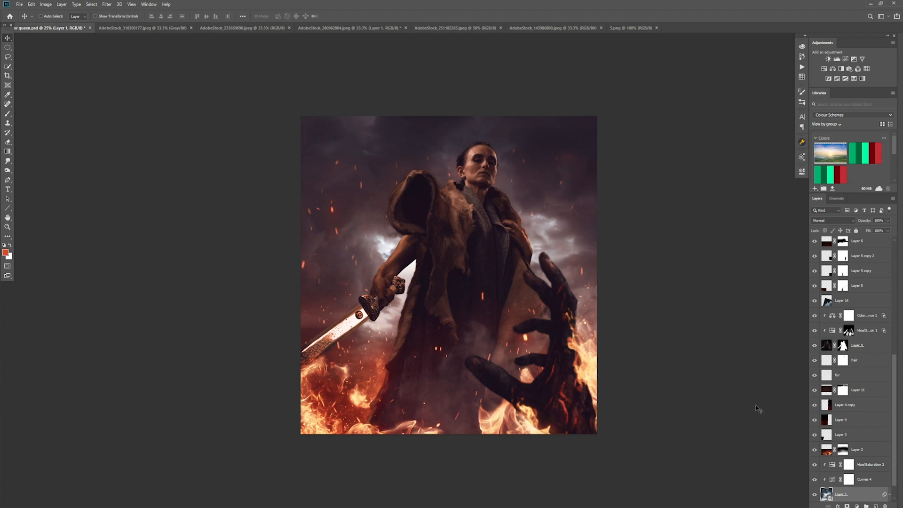
Step: Clip a new Curves adjustment to the lava hand's Group 1 layer and slightly raise its black point
scroll(862, 404, "up", 10)
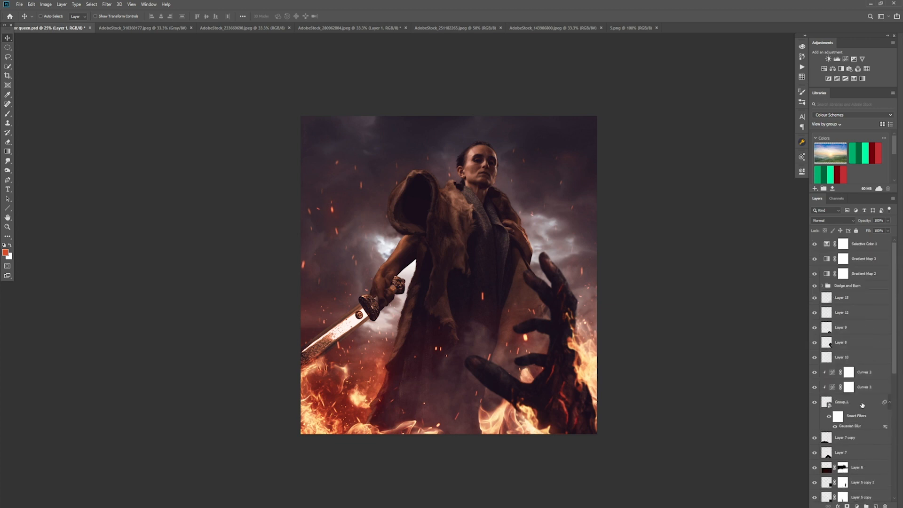
left_click(817, 402)
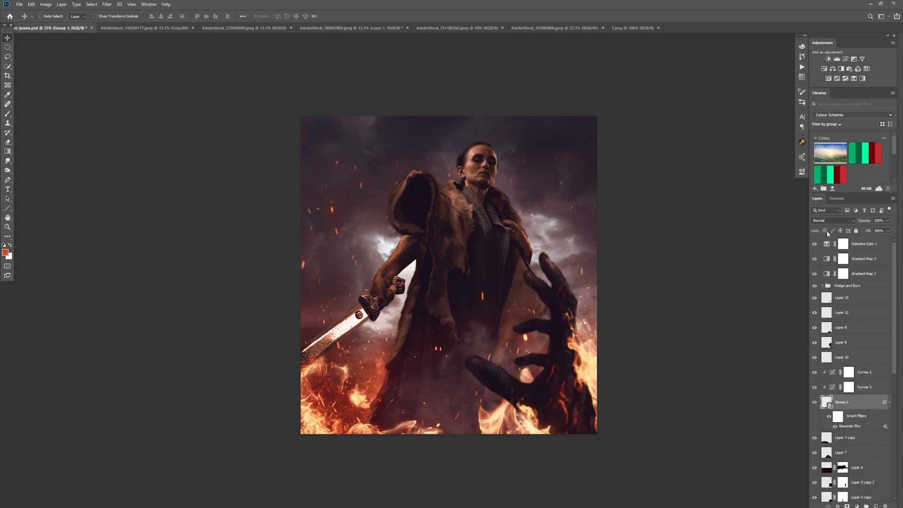
left_click(846, 59)
left_click_drag(709, 274, 709, 275)
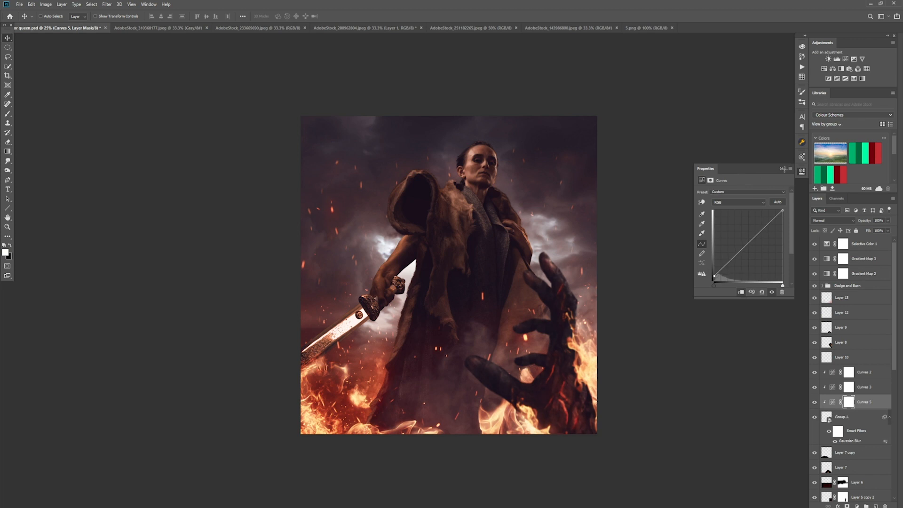
left_click(716, 296)
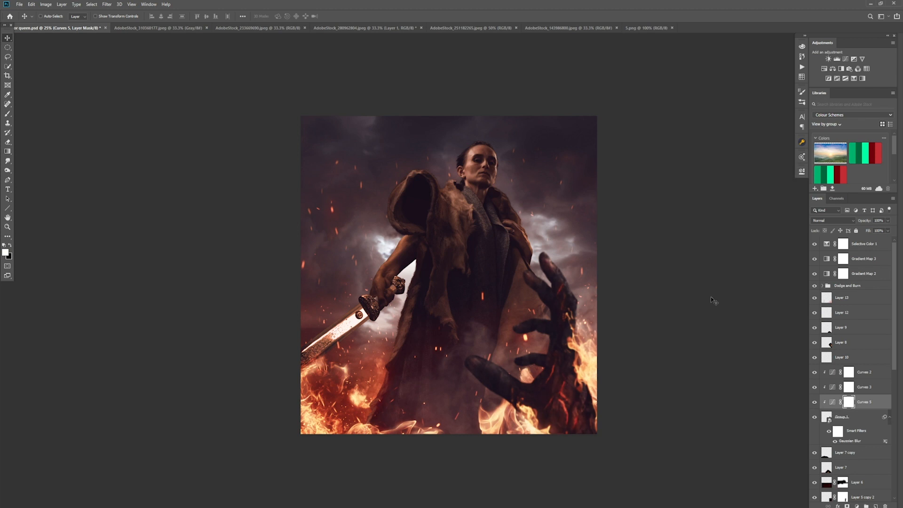
Step: Add a new layer above the Dodge and Burn group and set its blend mode to Linear Dodge (Add)
left_click(873, 286)
left_click(873, 299)
left_click(871, 285)
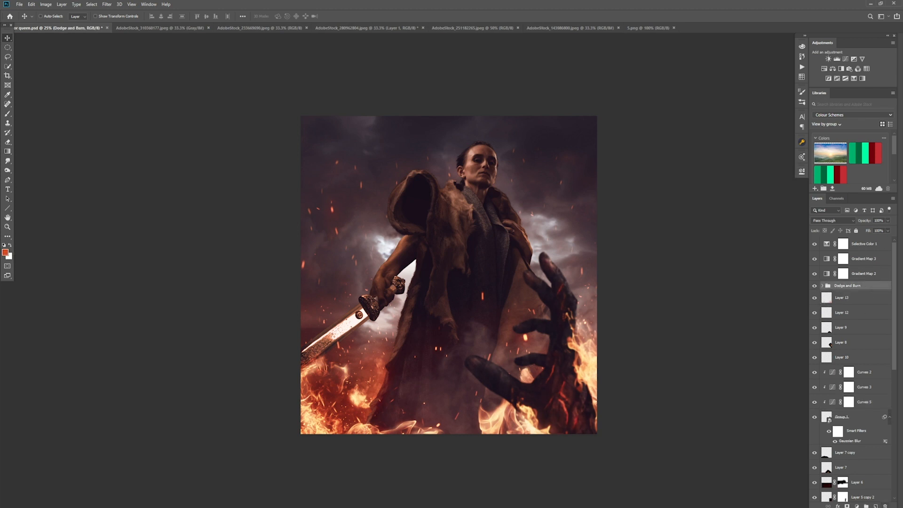
left_click(876, 506)
left_click(833, 221)
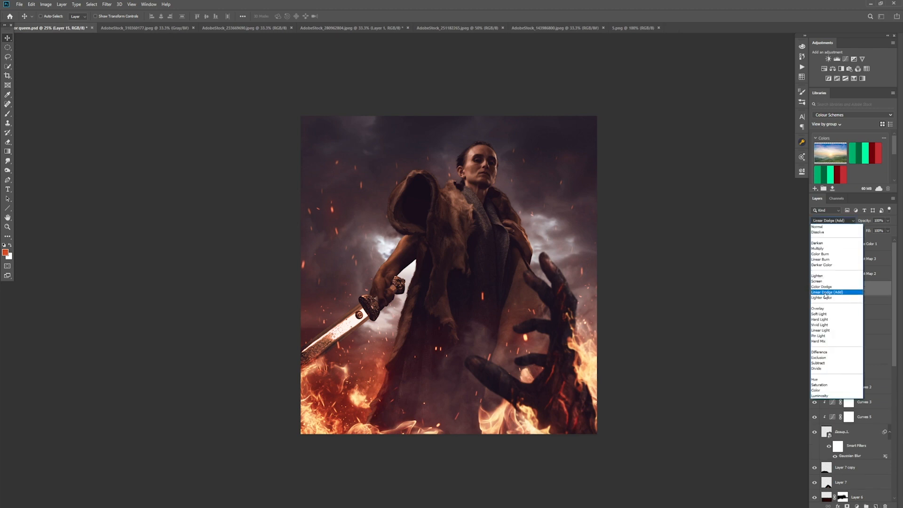
left_click(834, 288)
Step: Sample the bright light beside the sword hand, set the brush flow to 6%, and paint glow over the clouds on both sides of the figure
left_click(9, 115)
left_click(399, 272, "alt")
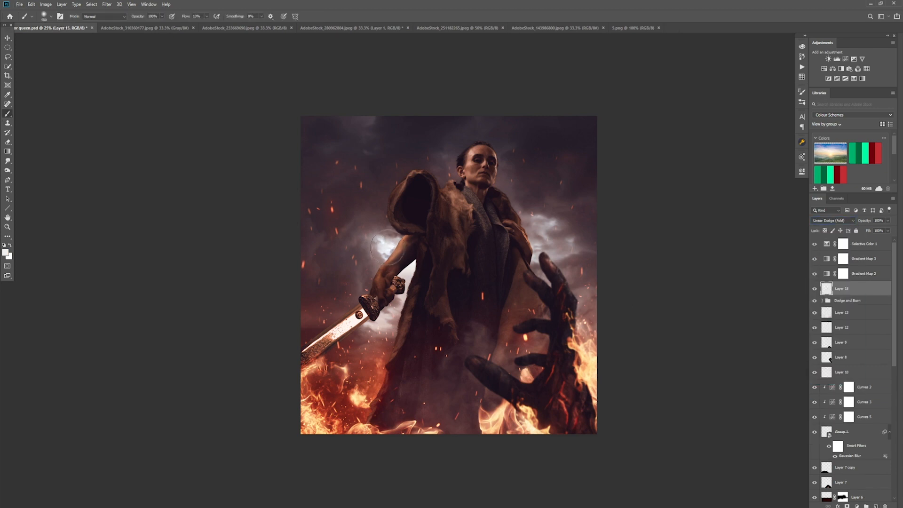
left_click(206, 16)
left_click(203, 27)
mouse_move(551, 231)
left_mouse_down()
mouse_move(532, 244)
mouse_move(557, 243)
left_mouse_up()
mouse_move(383, 324)
left_mouse_down()
mouse_move(414, 265)
mouse_move(401, 237)
left_mouse_up()
key("bracketleft")
key("bracketleft")
key("bracketleft")
key("bracketleft")
key("bracketleft")
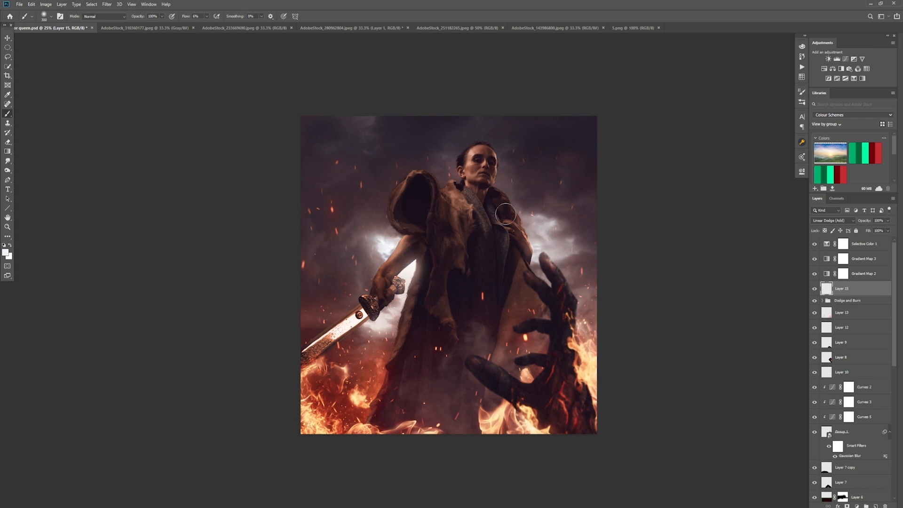
Step: Paint more soft glow along the coat's edge near the raised hand and around the sword arm
mouse_move(520, 222)
left_mouse_down()
mouse_move(540, 221)
mouse_move(537, 247)
mouse_move(530, 229)
left_mouse_up()
key("bracketright")
key("bracketright")
key("bracketright")
key("bracketright")
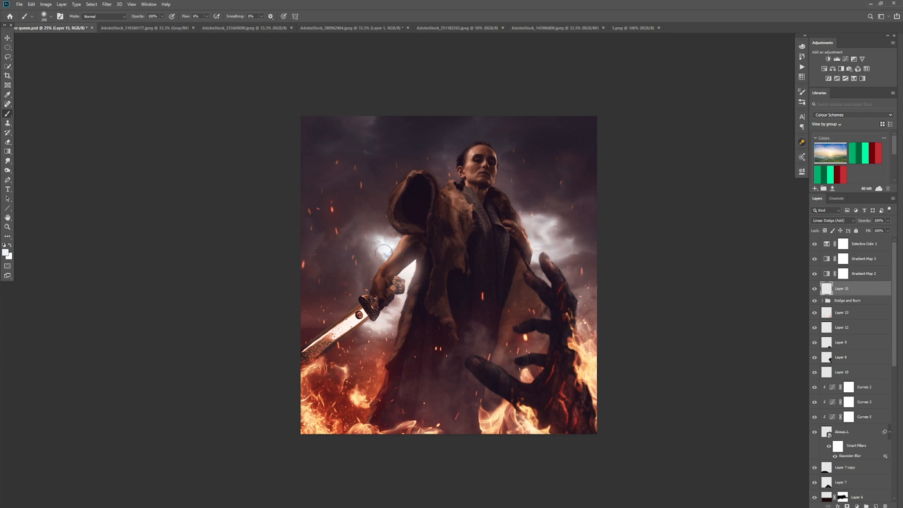
left_click_drag(384, 254, 398, 252)
left_click_drag(371, 314, 388, 306)
Step: Lower the fill of the Linear Dodge glow layer to 57% and give it a layer mask with black as the painting colour
left_click(887, 230)
mouse_move(887, 241)
left_mouse_down()
mouse_move(861, 241)
mouse_move(871, 242)
left_mouse_up()
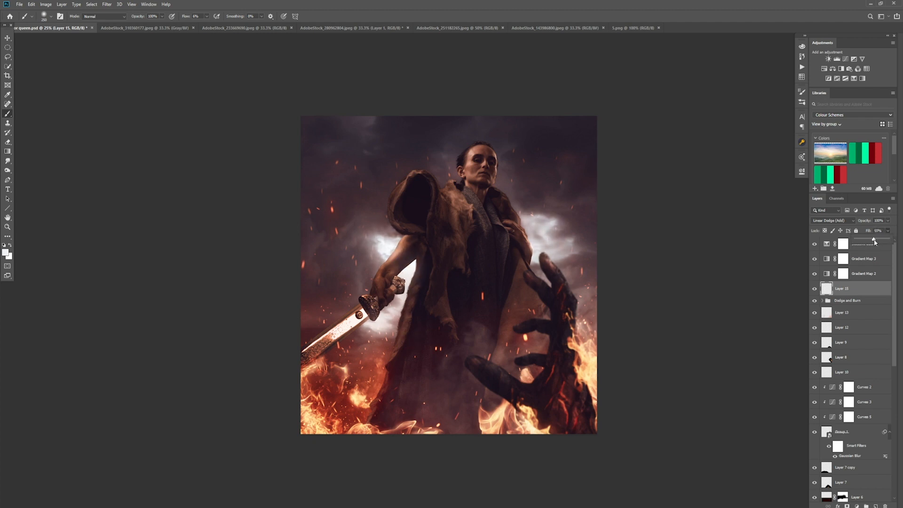
left_click(849, 505)
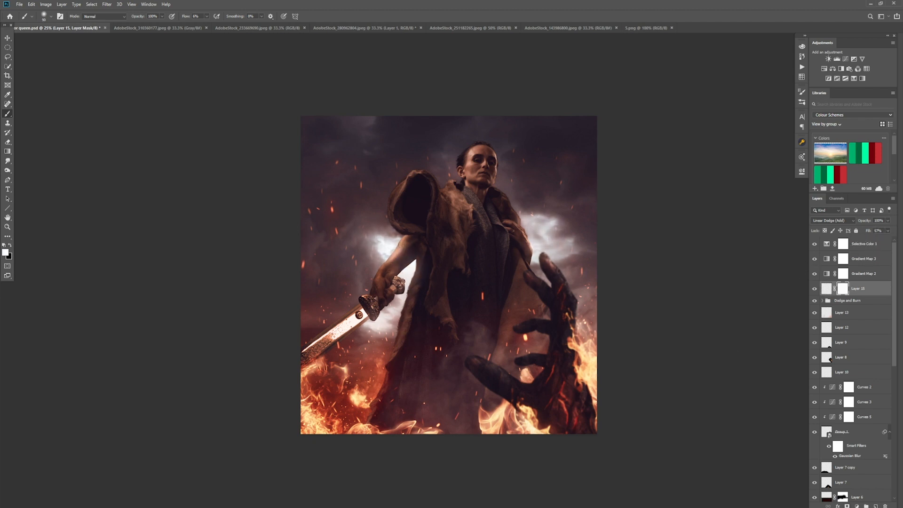
key("x")
key("x")
key("x")
key("x")
key("x")
Step: Target the layer mask of Layer 11 and enlarge the brush with white as the painting colour
scroll(847, 353, "down", 6)
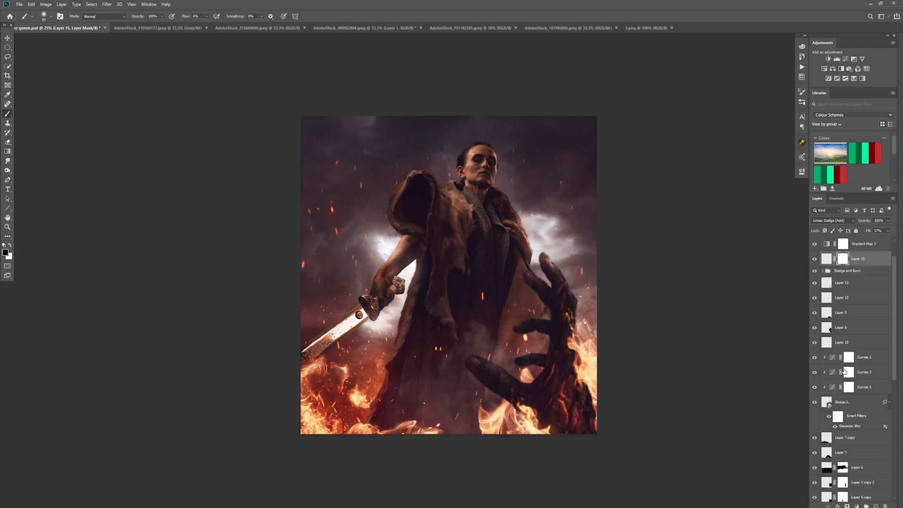
left_click(842, 408)
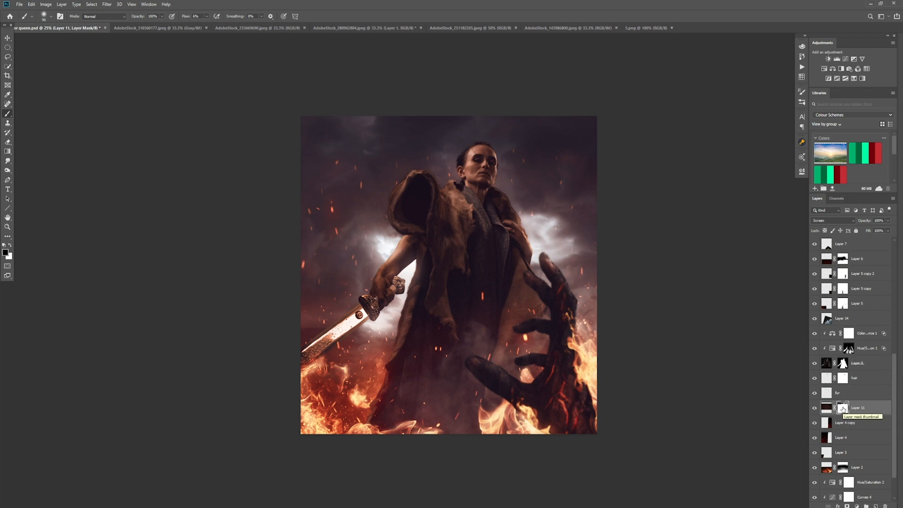
key("bracketright")
key("bracketright")
key("bracketright")
key("bracketright")
key("bracketright")
key("bracketright")
key("bracketright")
key("bracketright")
key("x")
key("x")
Step: Check the open stock images and open the fire-and-sparks photo AdobeStock_242987299.jpeg from the King kong vs godzilla stock folder
left_click(258, 28)
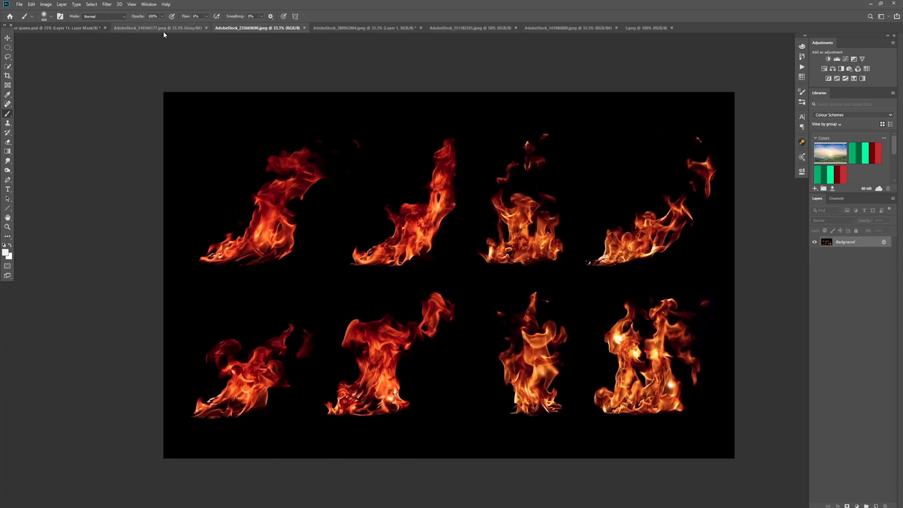
left_click(163, 30)
left_click(364, 29)
left_click(473, 27)
left_click(564, 28)
left_click(635, 29)
left_click(20, 4)
left_click(27, 20)
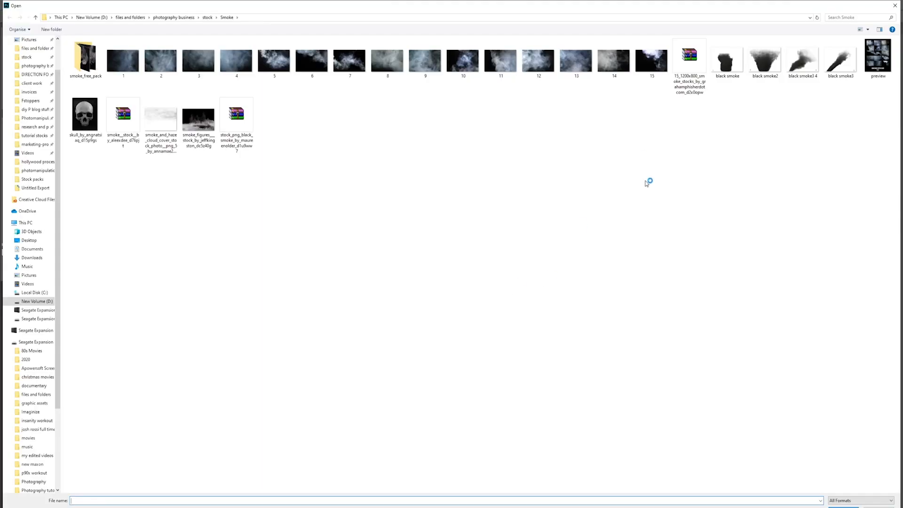
left_click(32, 166)
left_click(36, 120)
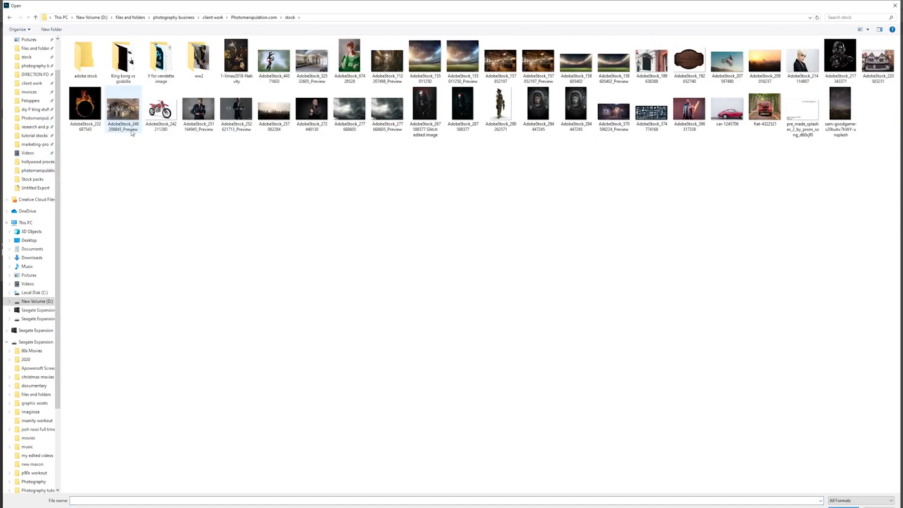
double_click(123, 61)
left_click(841, 63)
double_click(841, 64)
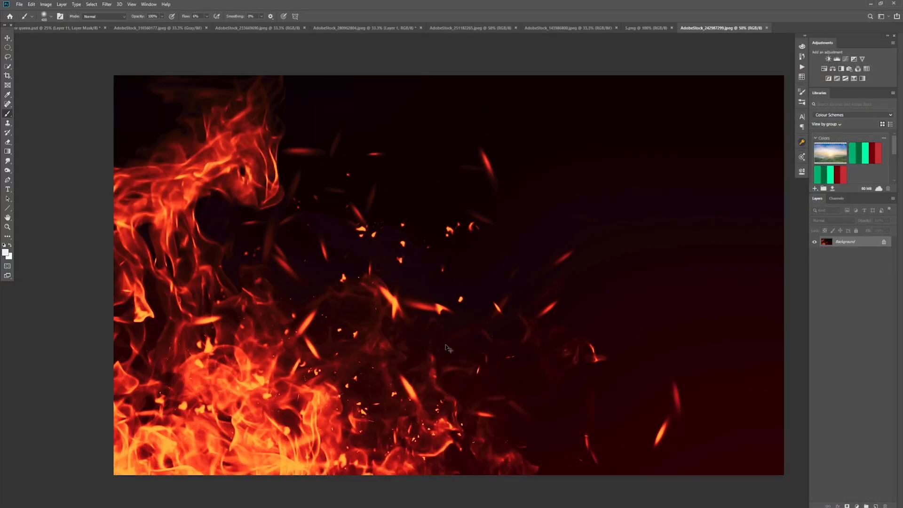
Step: Copy the whole fire photo into the warrior queen document, place it directly below Gradient Map 2, and set it to Screen
key("ctrl+a")
key("ctrl+c")
left_click(62, 29)
key("ctrl+v")
left_click_drag(854, 494, 861, 281)
left_click(833, 221)
left_click(817, 281)
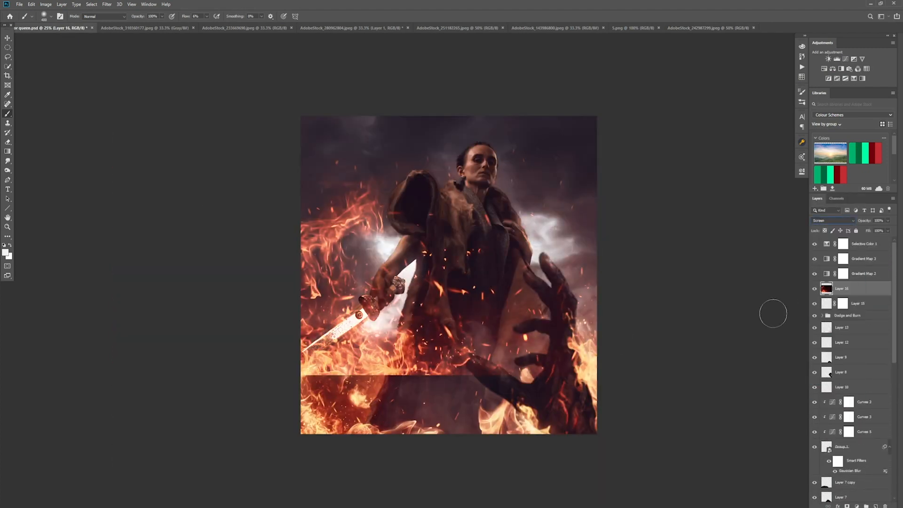
Step: Transform the pasted fire so its flames rise from the image's lower-left corner around the sword and robe
key("ctrl+t")
left_click_drag(512, 278, 512, 443)
left_click_drag(661, 342, 579, 390)
left_click_drag(537, 433, 611, 331)
left_click_drag(660, 275, 571, 214)
left_click_drag(674, 306, 555, 205)
left_click_drag(555, 417, 416, 443)
left_click_drag(480, 231, 541, 493)
left_click_drag(452, 432, 487, 459)
left_click_drag(549, 341, 674, 256)
mouse_move(402, 405)
left_mouse_down()
mouse_move(369, 426)
mouse_move(388, 369)
mouse_move(390, 379)
left_mouse_up()
key("Return")
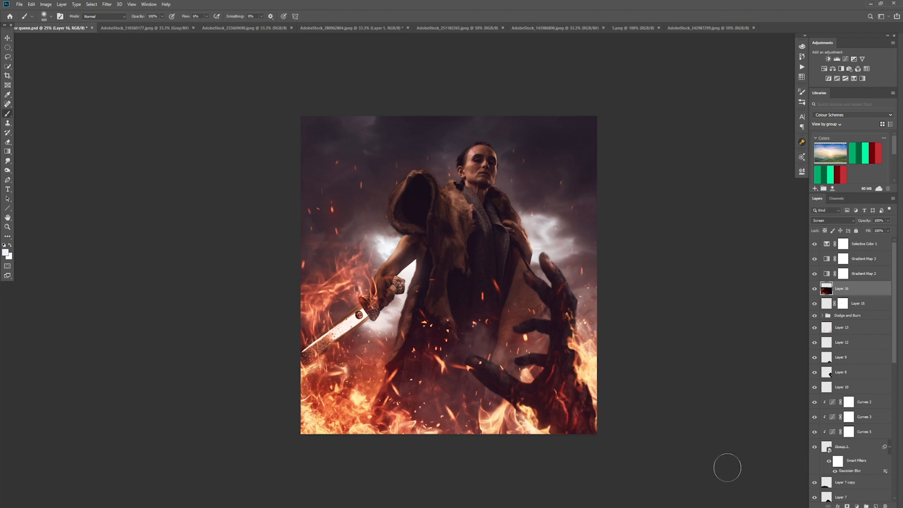
Step: Compare the image with and without the new fire, and reposition and scale the fire to about 90% around the sword blade
left_click(815, 289)
left_click(815, 290)
left_click(815, 290)
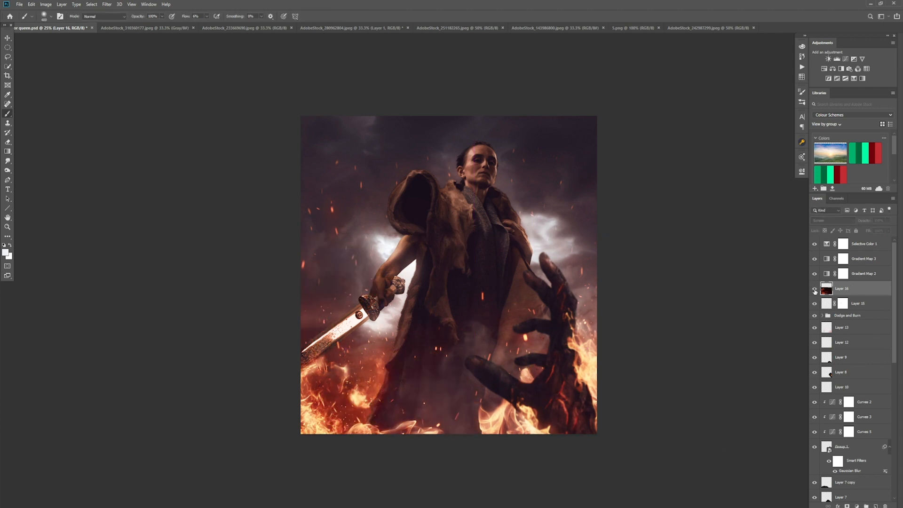
left_click(814, 290)
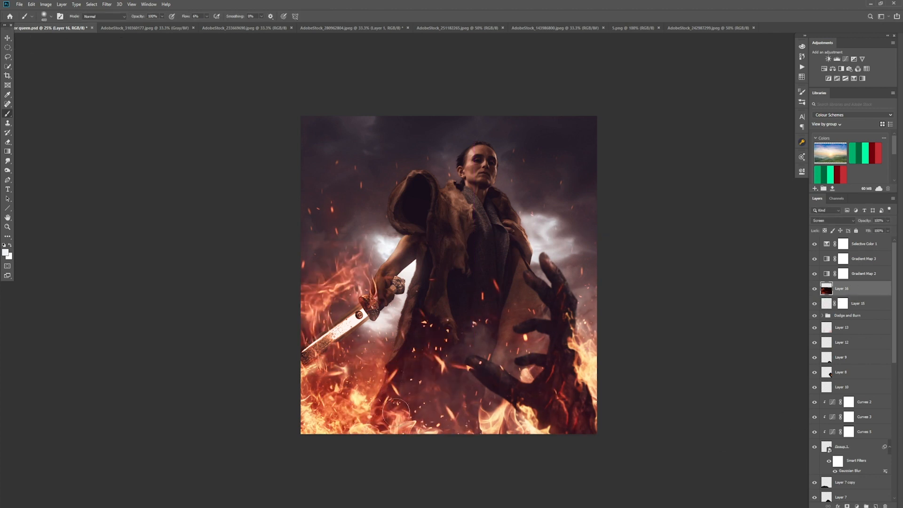
key("v")
mouse_move(402, 407)
left_mouse_down()
mouse_move(432, 425)
mouse_move(418, 409)
left_mouse_up()
key("ctrl+t")
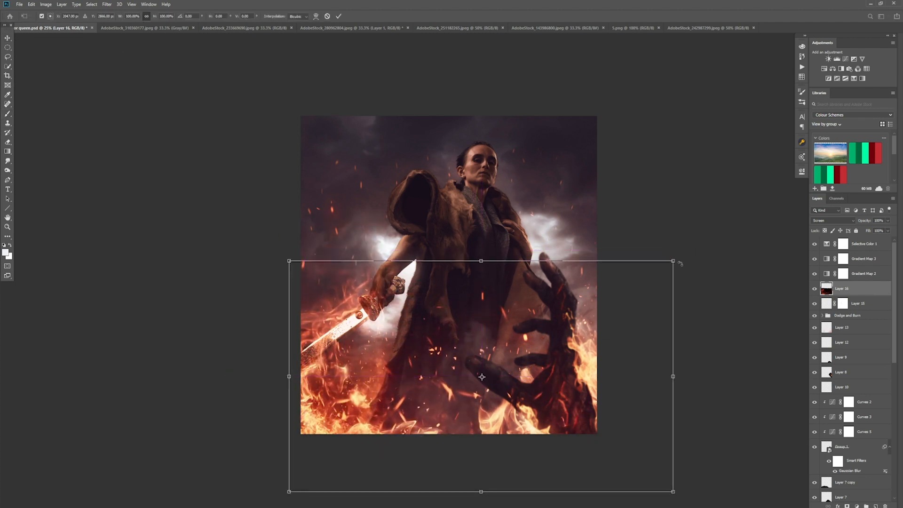
left_click_drag(673, 261, 634, 283)
mouse_move(509, 385)
left_mouse_down()
mouse_move(501, 369)
mouse_move(500, 380)
left_mouse_up()
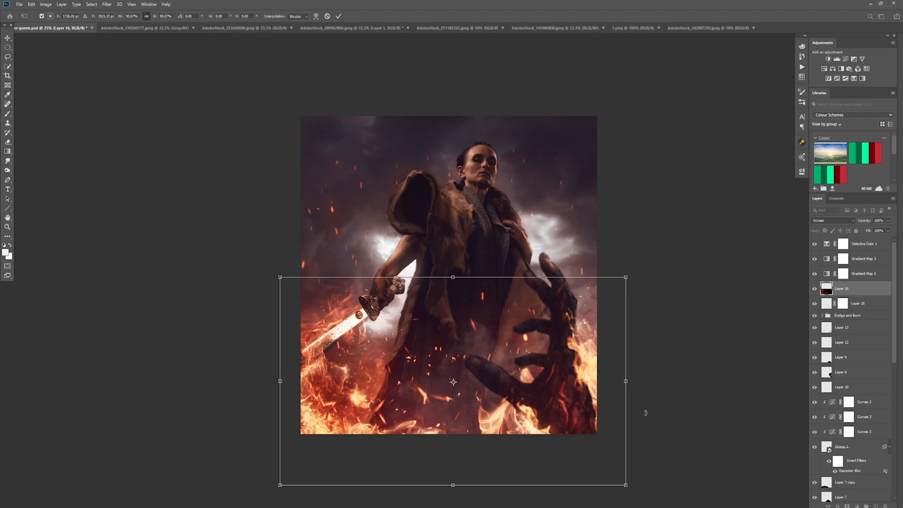
key("Return")
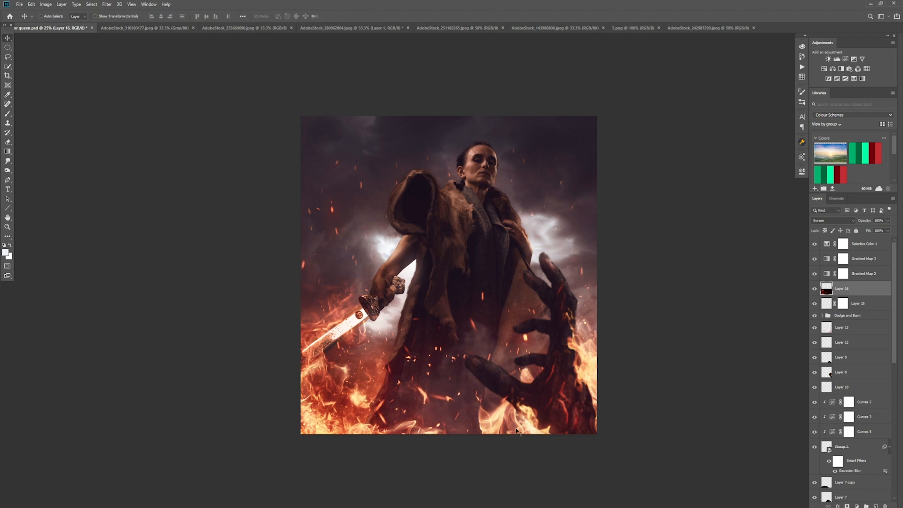
Step: Add a new layer clipped to the warrior figure layer and set its blend mode to Color Dodge
left_click(864, 249)
left_click(863, 295)
scroll(870, 423, "down", 5)
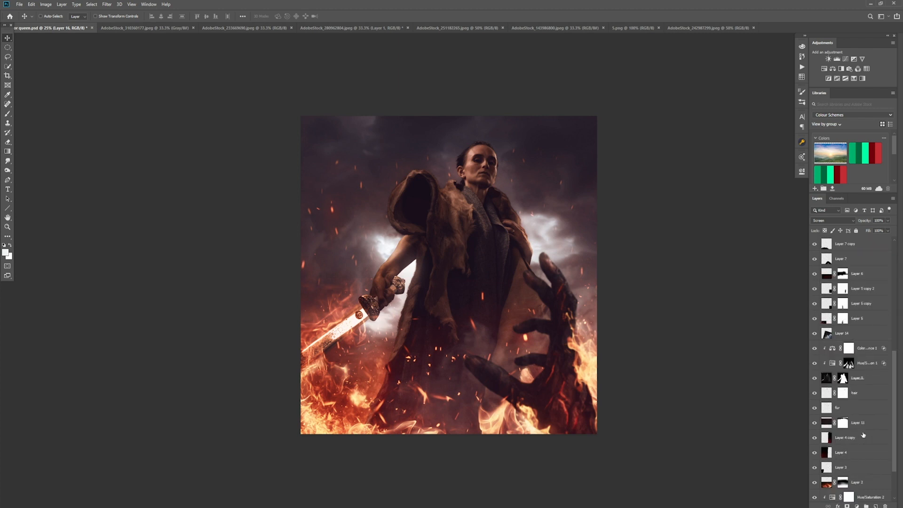
left_click(877, 368)
left_click(876, 505)
left_click_drag(865, 365, 860, 385)
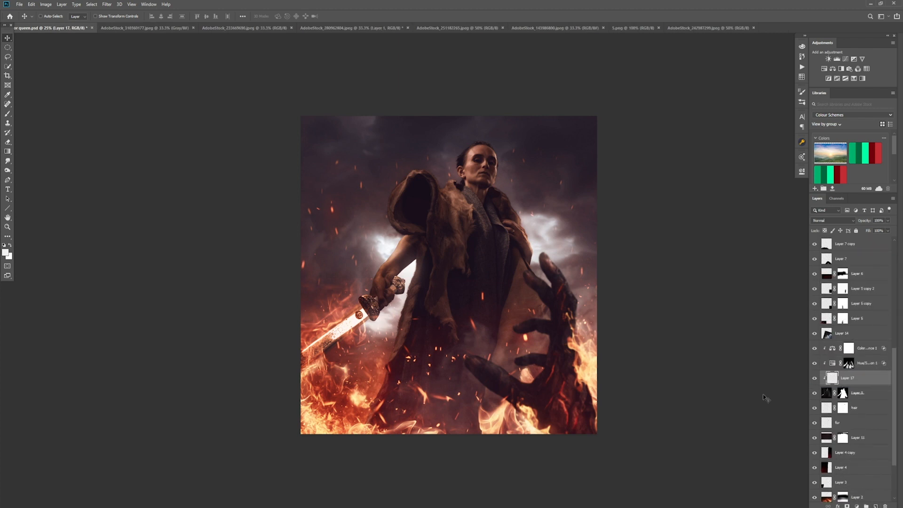
left_click(836, 221)
left_click(829, 294)
Step: Sample a red from the lava hand and paint a glow onto the Color Dodge layer with a small soft brush at 10% flow
key("b")
left_click(548, 391, "alt")
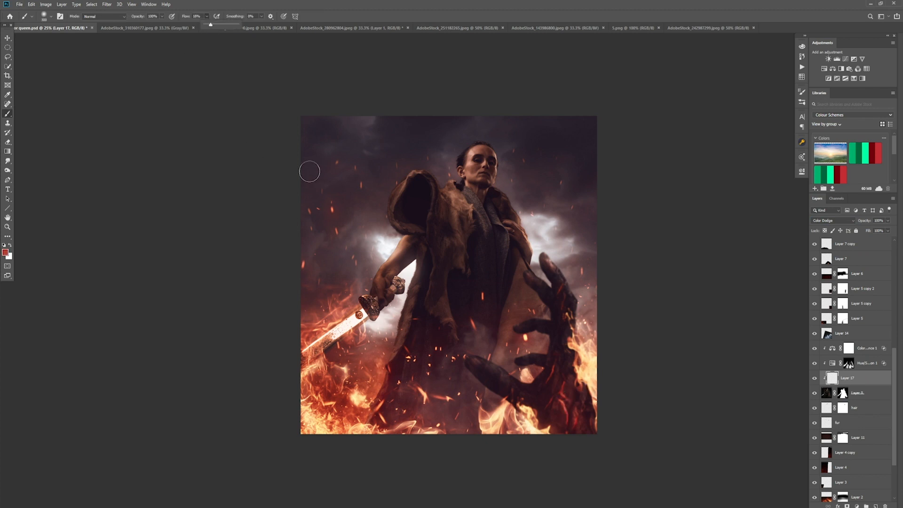
key("bracketleft")
key("bracketleft")
key("bracketleft")
key("bracketleft")
key("bracketleft")
key("bracketleft")
key("bracketleft")
key("bracketleft")
key("bracketleft")
key("bracketleft")
key("bracketleft")
mouse_move(329, 335)
left_mouse_down()
mouse_move(301, 357)
mouse_move(323, 347)
left_mouse_up()
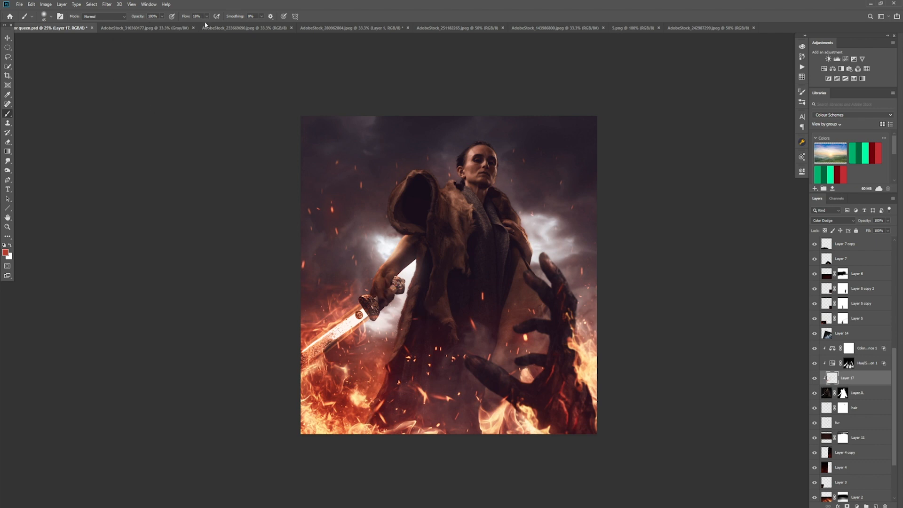
Step: Lower the brush flow to 5% and paint a broad red glow up the robe's lower part with a larger brush
left_click_drag(207, 17, 201, 20)
key("bracketright")
key("bracketright")
key("bracketright")
key("bracketright")
key("bracketright")
key("bracketright")
key("bracketright")
key("bracketright")
key("bracketright")
key("bracketright")
key("bracketright")
left_click_drag(391, 365, 417, 272)
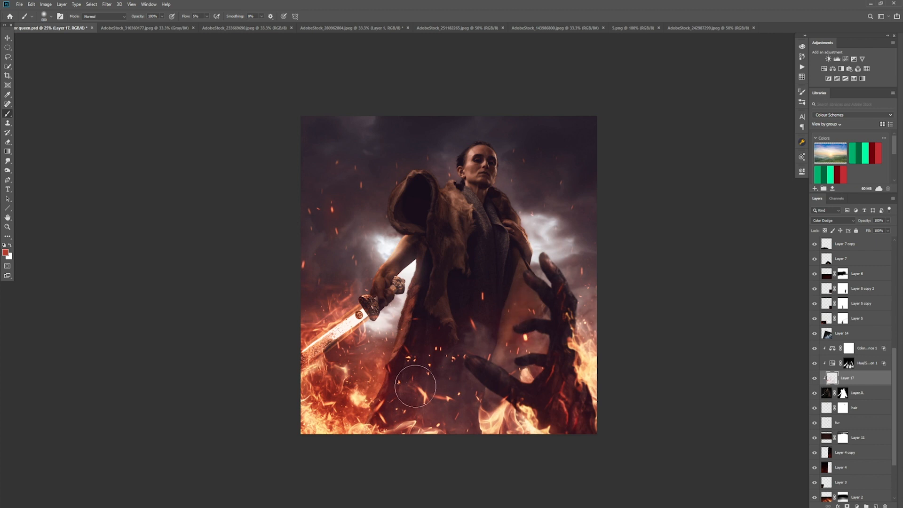
Step: Paint finer red highlights along the robe's folds and edges with varying brush sizes, and save the document
key("bracketleft")
key("bracketleft")
key("bracketleft")
key("bracketleft")
key("bracketleft")
key("bracketright")
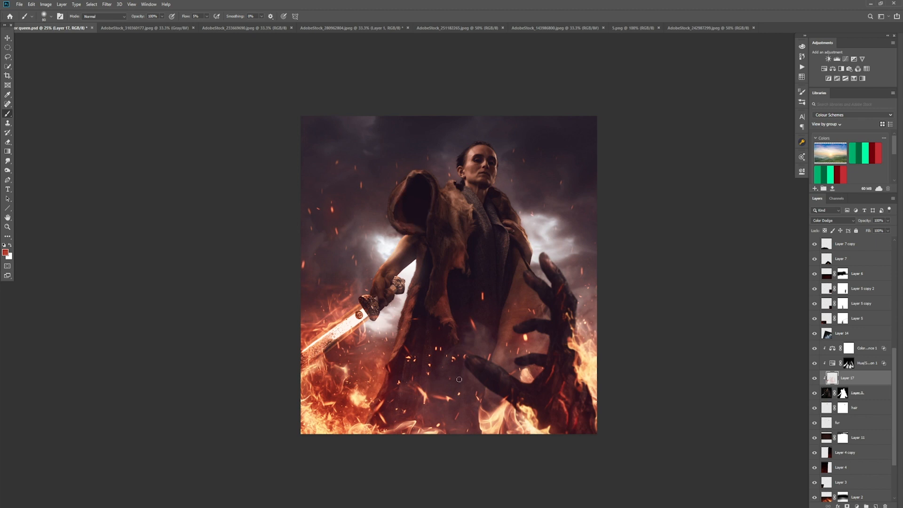
key("bracketright")
key("bracketright")
key("bracketright")
key("bracketright")
key("bracketleft")
key("bracketleft")
key("bracketleft")
key("bracketleft")
key("bracketleft")
key("bracketleft")
key("bracketleft")
key("bracketleft")
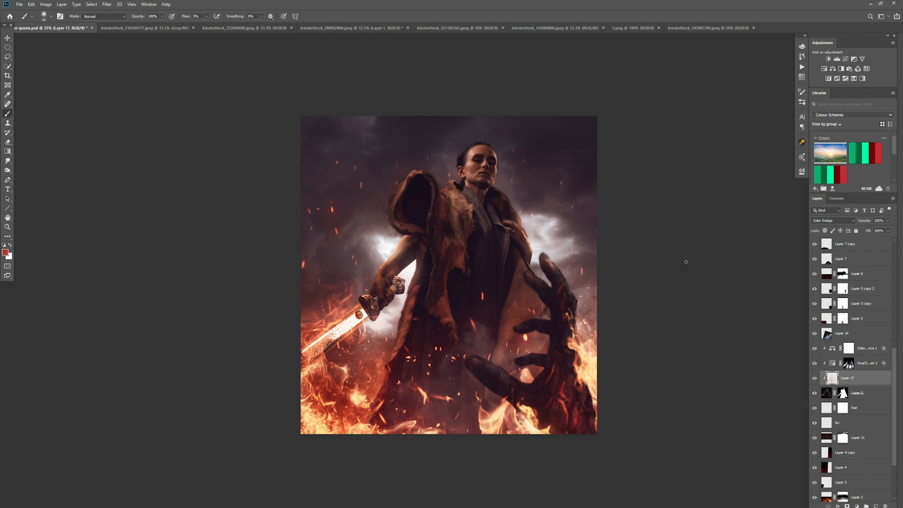
key("ctrl+s")
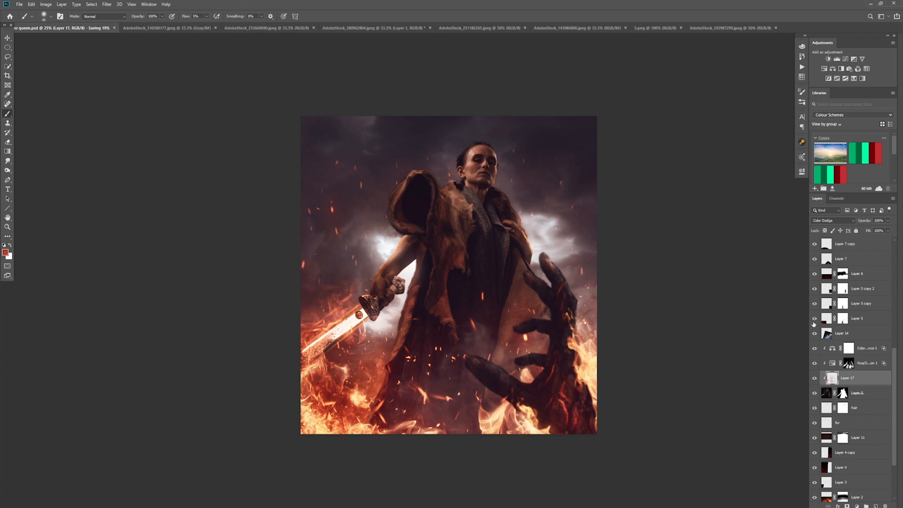
Step: Add a Curves adjustment layer directly above Layer 16 and slightly darken its midtones
scroll(881, 282, "up", 6)
left_click(879, 284)
left_click(845, 58)
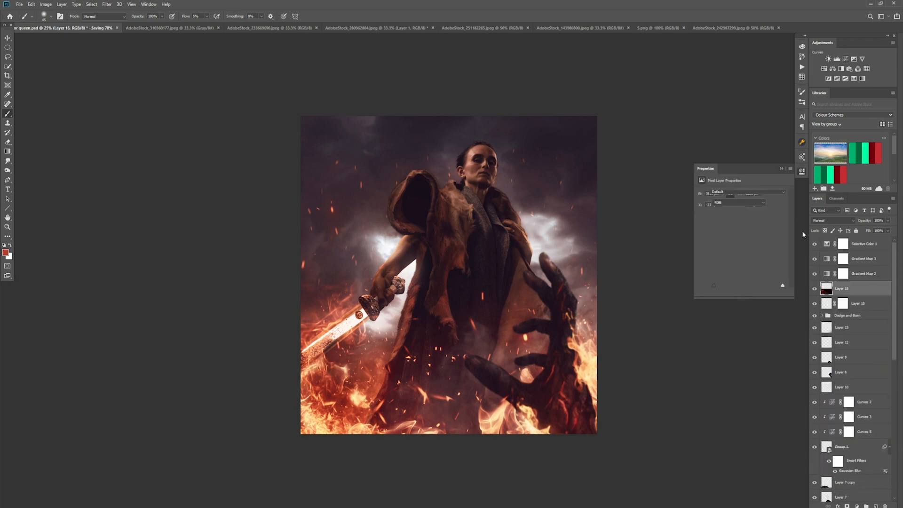
left_click_drag(747, 246, 748, 246)
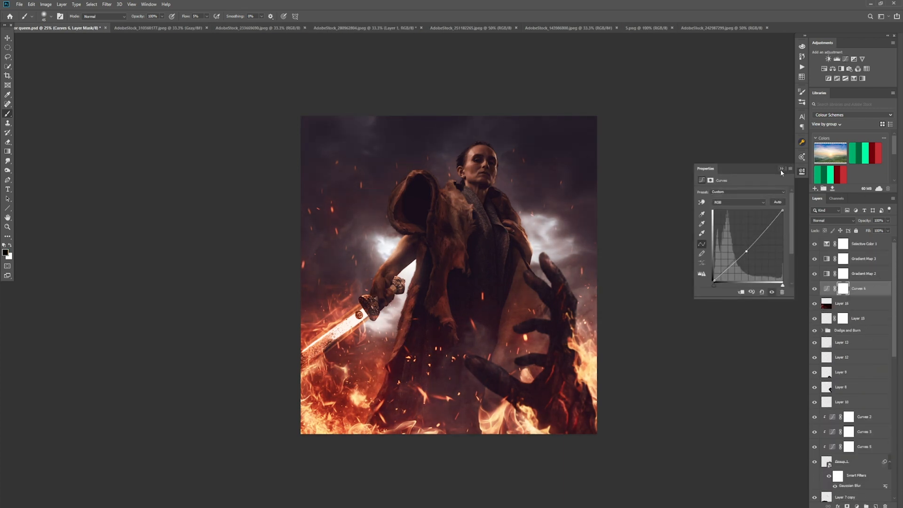
left_click(782, 168)
Step: Paint black on the new Curves layer's mask with a soft brush to lift the darkening around the warrior's face
key("bracketright")
key("bracketright")
key("bracketright")
key("bracketright")
key("bracketright")
key("bracketright")
key("bracketright")
key("bracketright")
key("bracketright")
key("bracketright")
key("bracketright")
key("bracketright")
key("bracketright")
key("bracketleft")
key("bracketleft")
key("bracketleft")
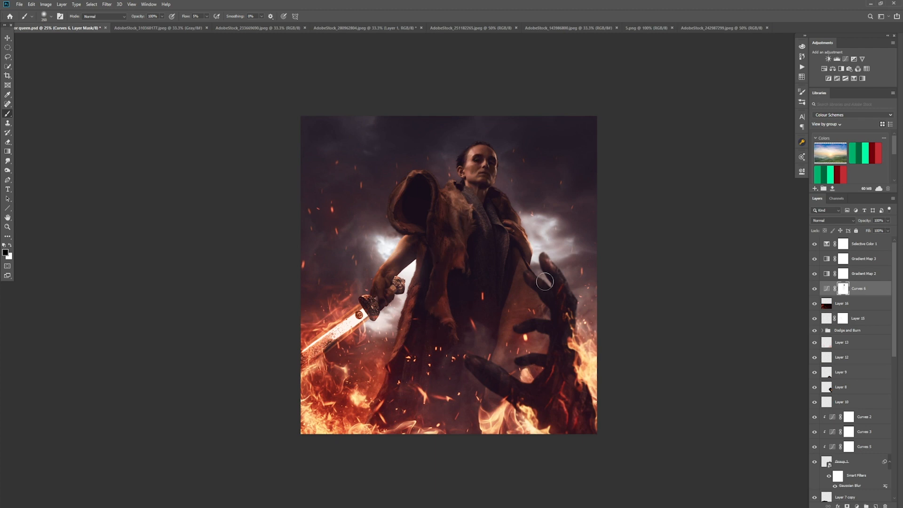
key("bracketleft")
key("bracketleft")
key("bracketleft")
Step: Merge all visible layers into a new layer on top of the stack and send it to Color Efex Pro 4
left_click(865, 245)
key("ctrl+alt+shift+e")
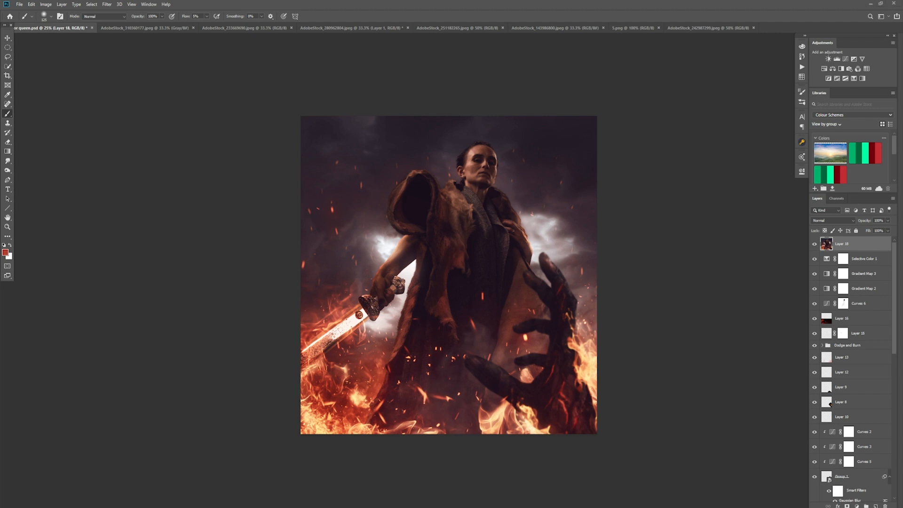
left_click(101, 6)
mouse_move(141, 159)
left_click(212, 167)
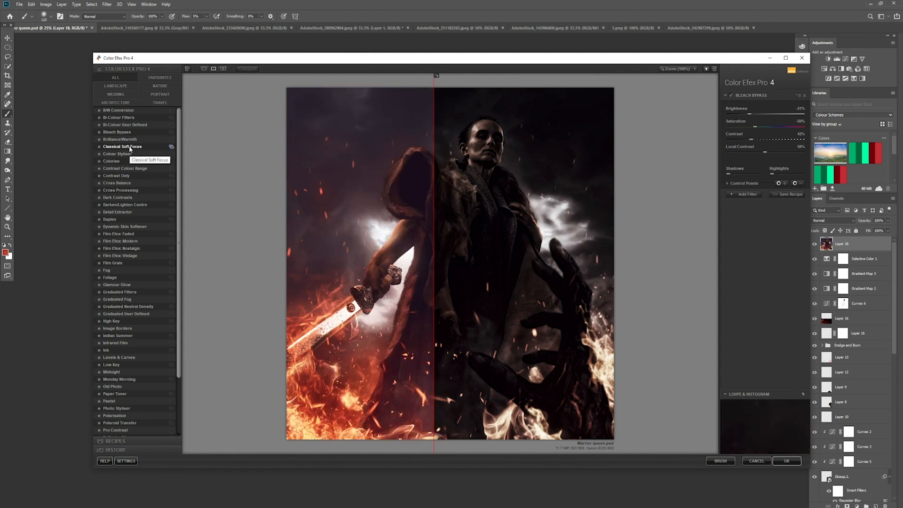
Step: Preview Cross Processing and Detail Extractor on the merged image, and apply Bleach Bypass with adjusted brightness
left_click(120, 190)
left_click_drag(431, 228, 497, 254)
left_click(117, 211)
left_click(120, 132)
left_click_drag(497, 221, 364, 221)
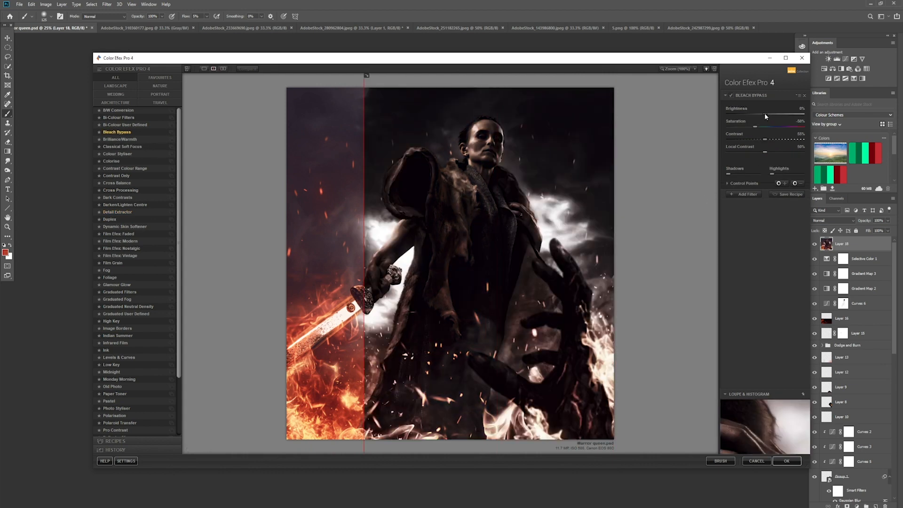
left_click_drag(765, 115, 773, 117)
left_click(787, 461)
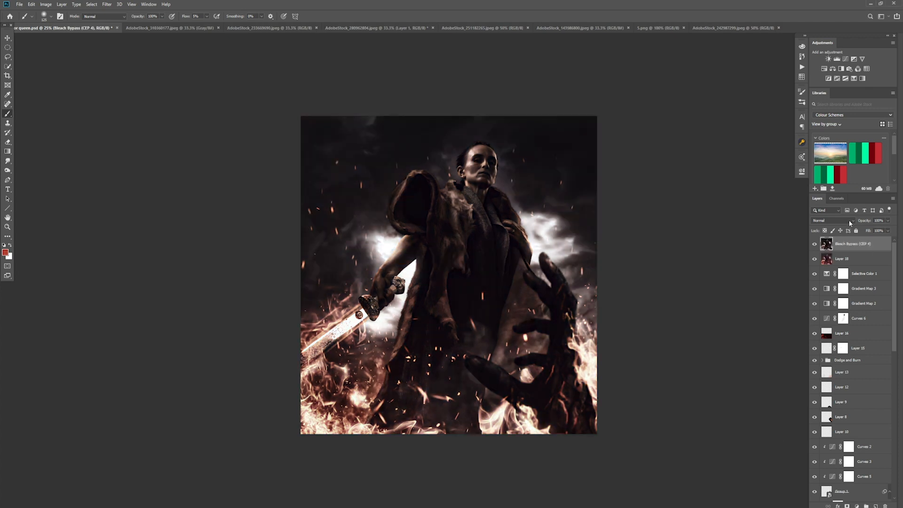
Step: Set the Bleach Bypass layer to Luminosity at about 15% opacity and delete the merged layer beneath it
left_click(849, 219)
left_click(845, 406)
left_click_drag(888, 221, 856, 230)
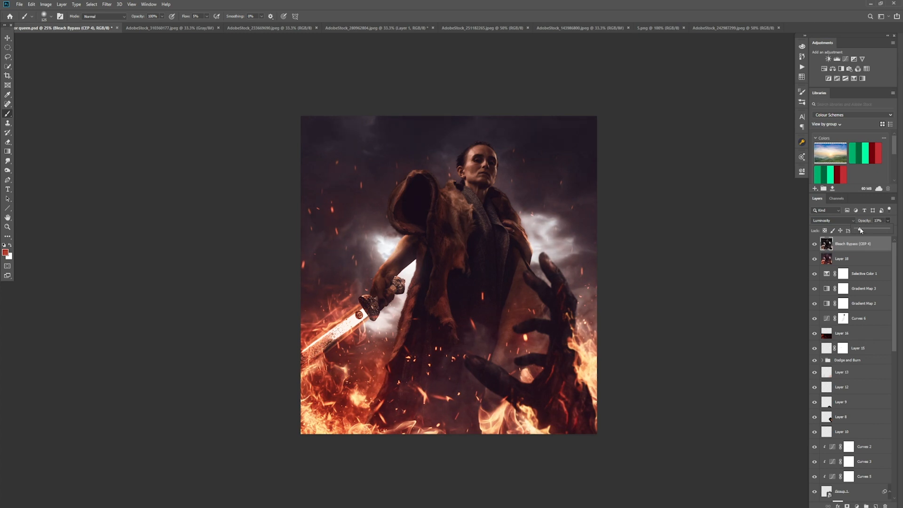
left_click(815, 244)
left_click(863, 262)
key("Delete")
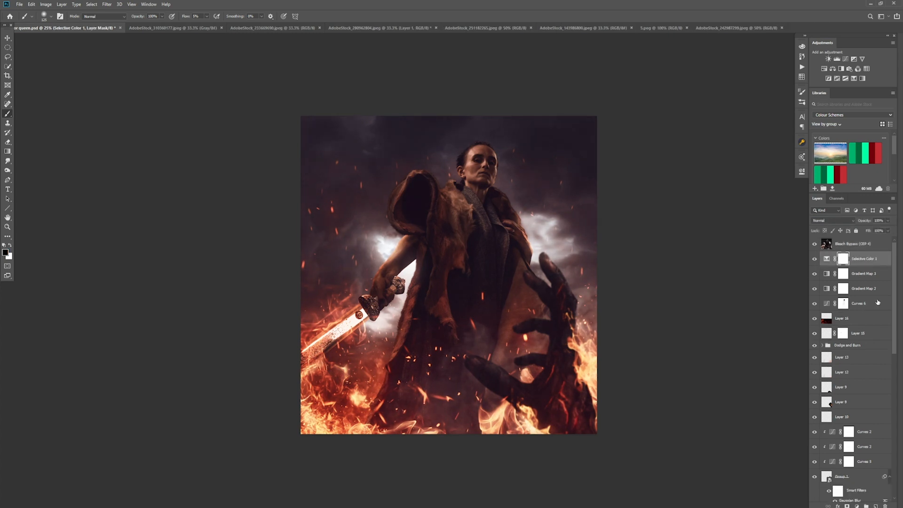
Step: Group Selective Color 1, Gradient Map 3 and Gradient Map 2 into a group named "colour grade"
left_click(875, 291, "shift")
right_click(869, 287)
left_click(798, 268)
type("colour grade")
key("Return")
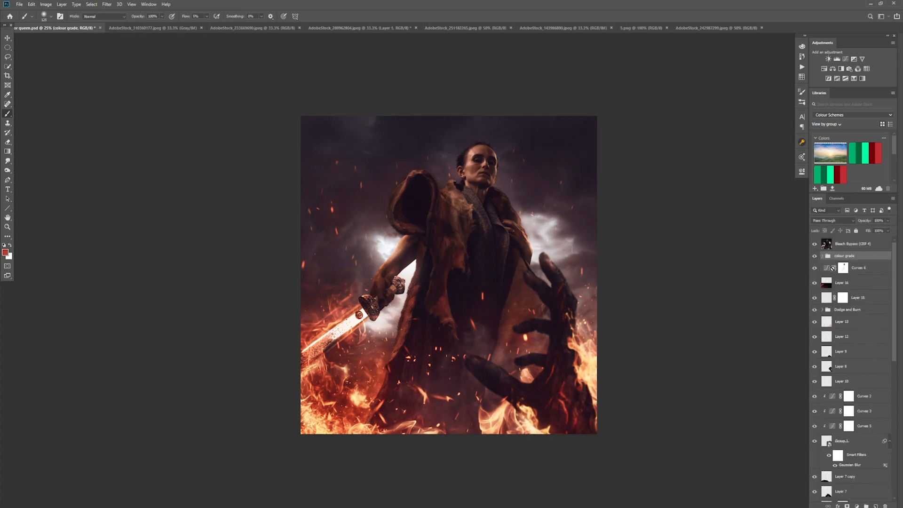
mouse_move(852, 242)
left_mouse_down()
mouse_move(852, 260)
mouse_move(875, 239)
mouse_move(862, 231)
left_mouse_up()
key("ctrl+j")
left_click(887, 220)
key("Delete")
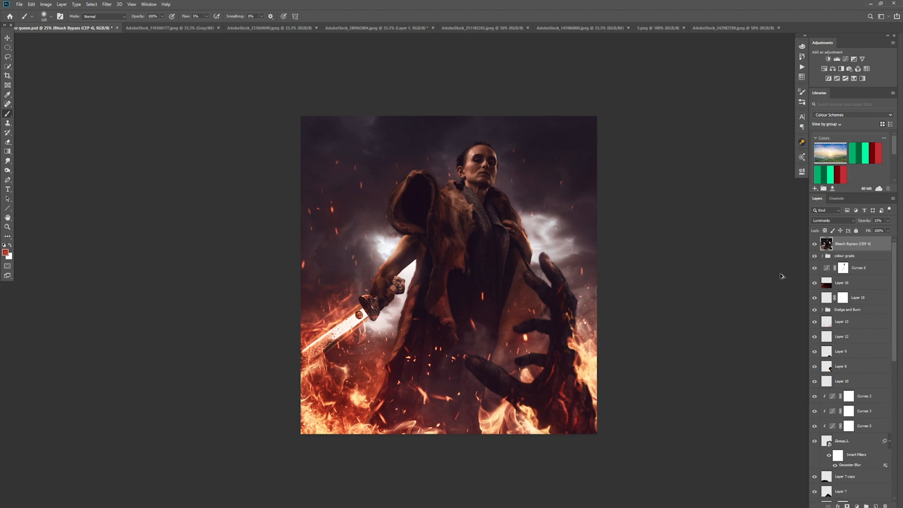
Step: Merge all visible layers into a new top layer and apply the High Pass filter to it
key("ctrl+shift+alt+e")
left_click(106, 4)
left_click(205, 153)
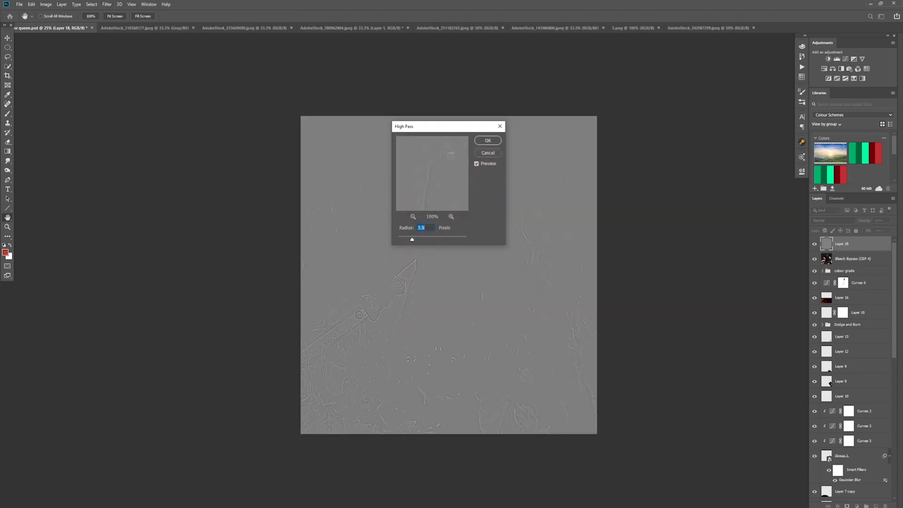
left_click_drag(440, 126, 225, 196)
key("Return")
Step: Set the High Pass layer's blend mode to Overlay and inspect the sharpening up close
left_click(832, 220)
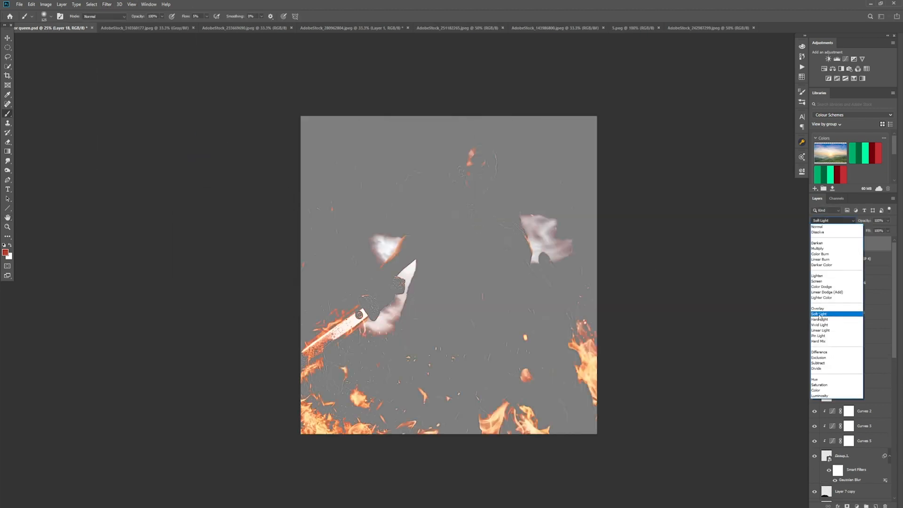
left_click(830, 310)
key("ctrl+plus")
key("ctrl+plus")
key("ctrl+minus")
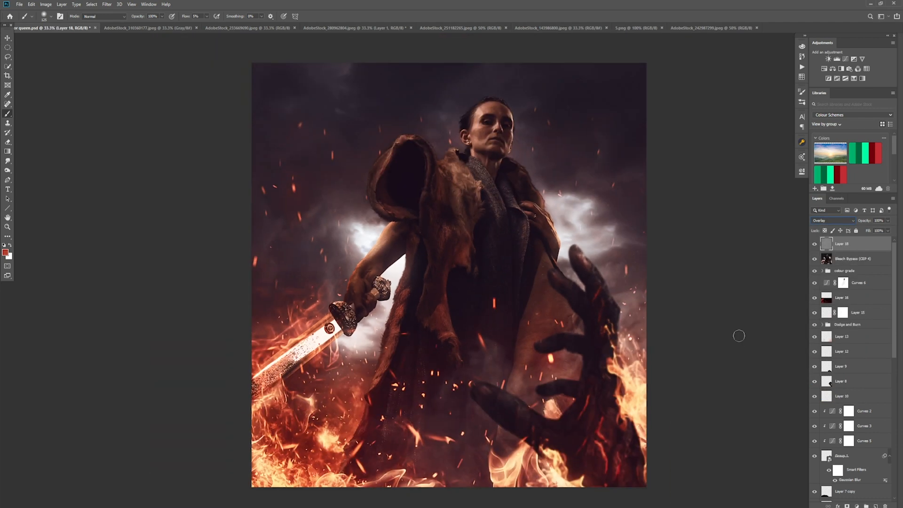
Step: Add layer masks to the Bleach Bypass layer and Layer 16, and paint out Layer 16's edge above the sword
left_click(843, 260)
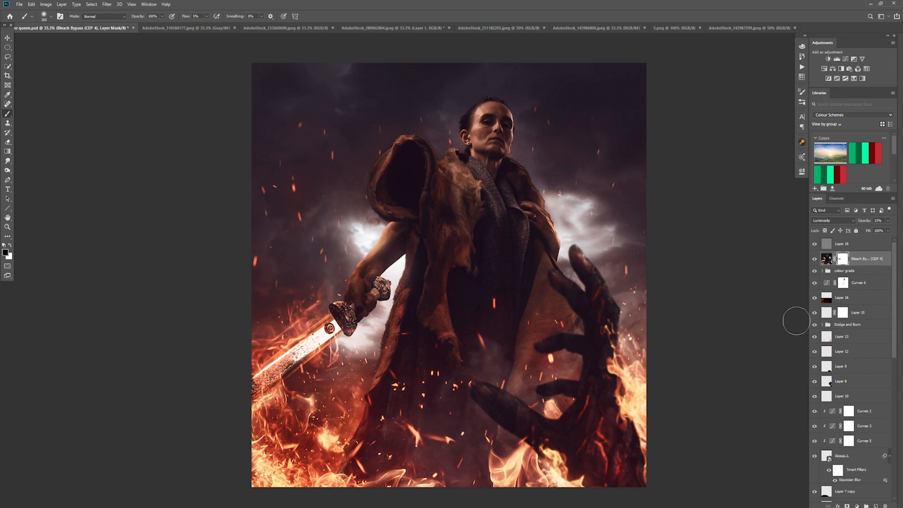
left_click(816, 301)
left_click_drag(275, 284, 342, 277)
key("ctrl+z")
left_click(847, 506)
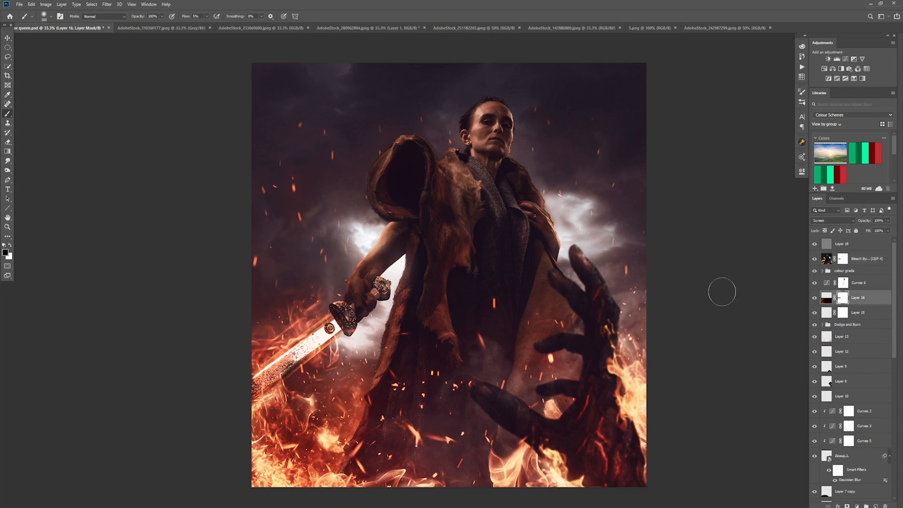
Step: Add a layer mask to Layer 14, paint out part of that layer, and save the document
scroll(818, 377, "down", 10)
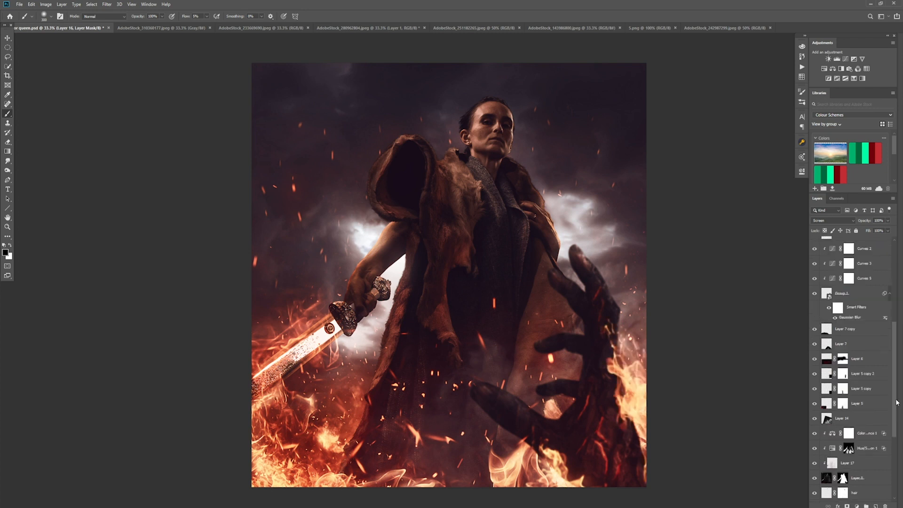
scroll(856, 377, "up", 3)
left_click(860, 376)
left_click(847, 506)
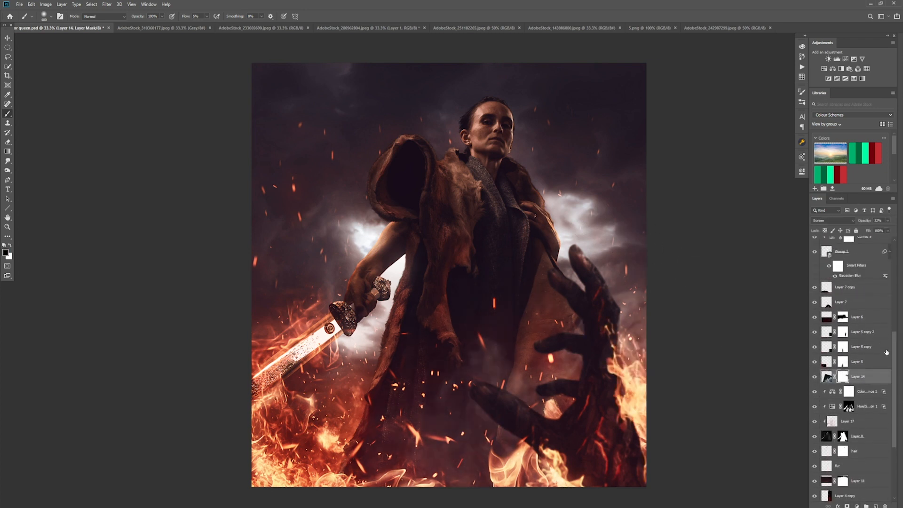
scroll(889, 429, "down", 5)
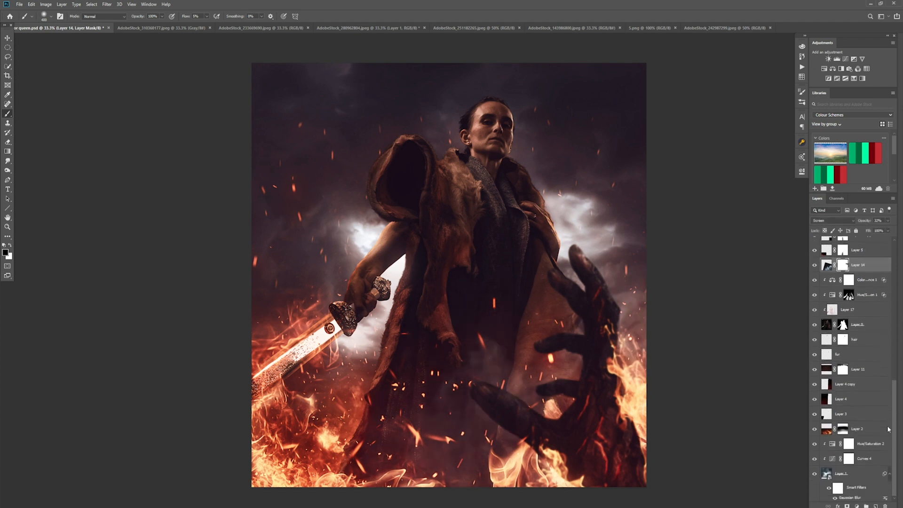
scroll(830, 489, "up", 5)
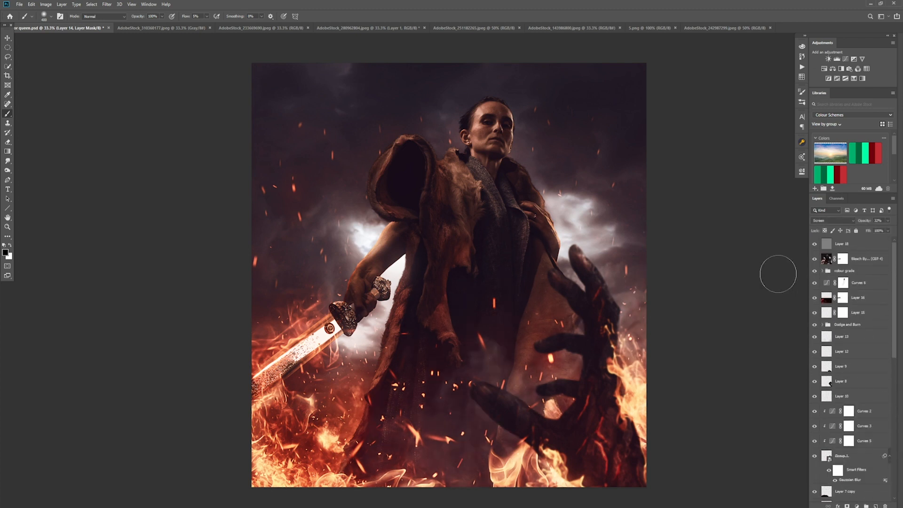
key("ctrl+s")
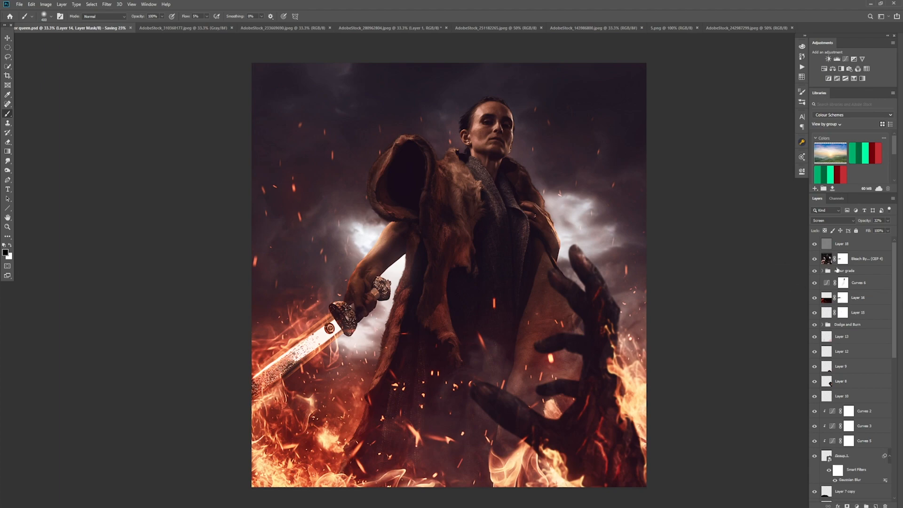
Step: Open Leak-2-PSD-Box from the stock folder and crop off the strip with the psdbox watermark
key("ctrl+o")
left_click(26, 97)
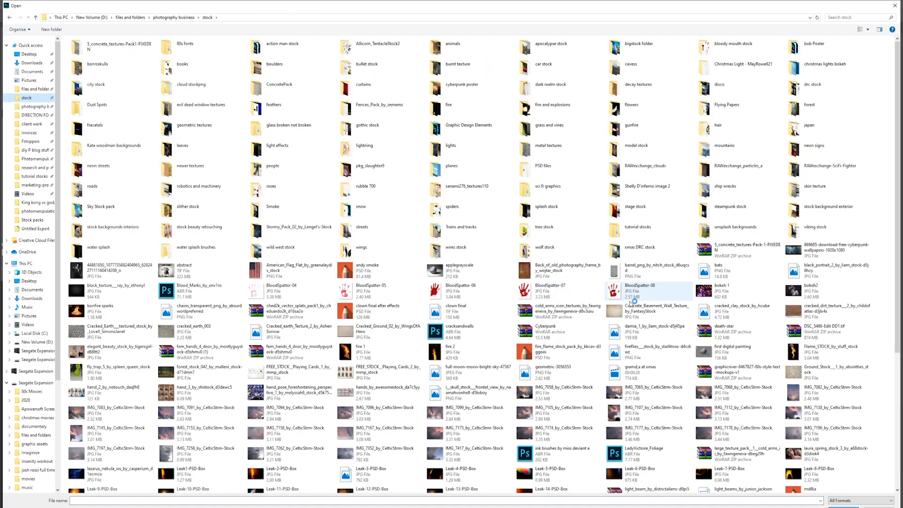
scroll(245, 296, "down", 4)
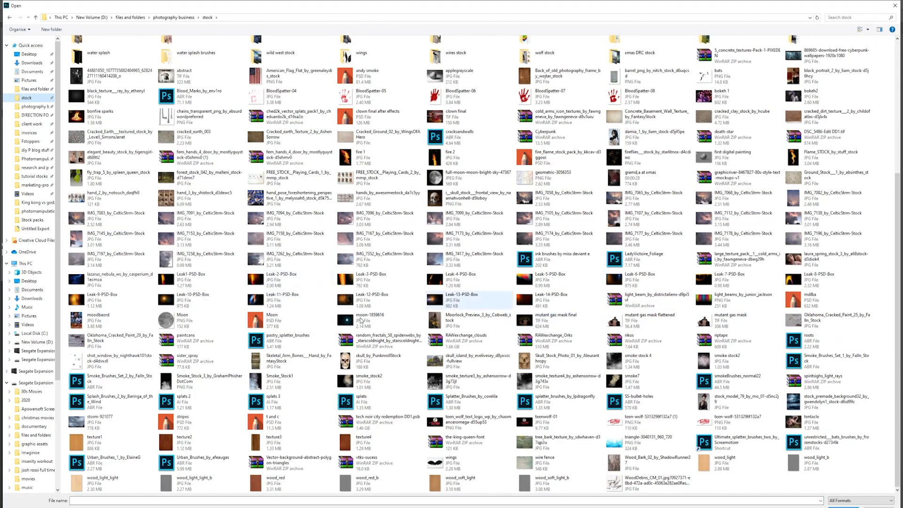
left_click(255, 281)
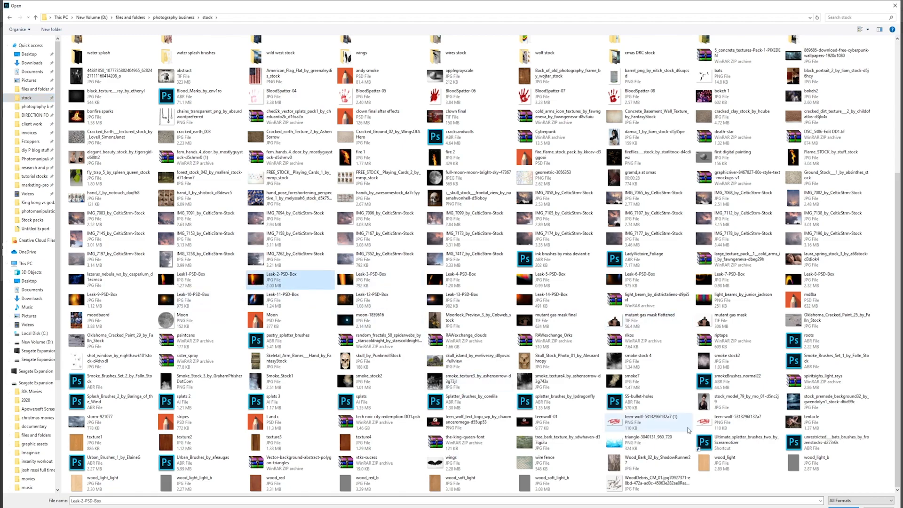
left_click(844, 507)
left_click(7, 75)
left_click(565, 412)
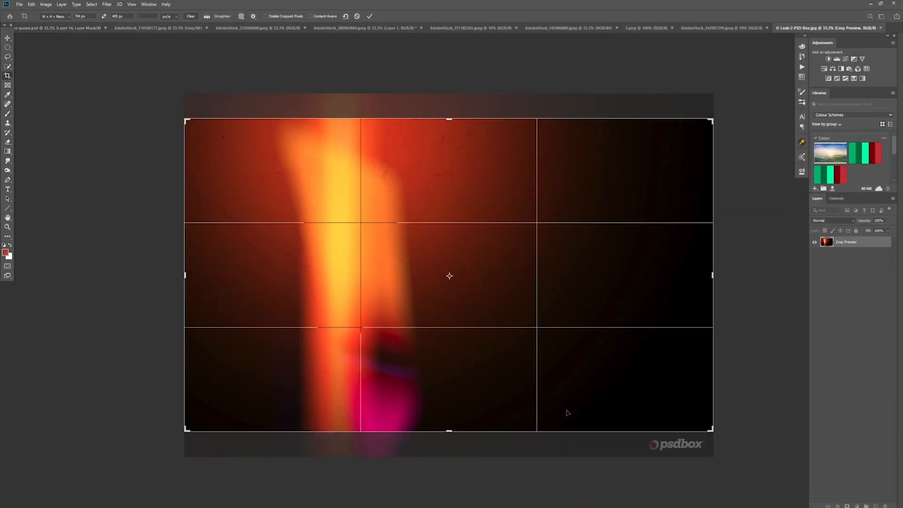
key("Return")
Step: Copy the whole light leak image into the warrior queen document and set its blend mode to Lighten
key("ctrl+a")
key("ctrl+c")
left_click(58, 28)
key("ctrl+v")
key("b")
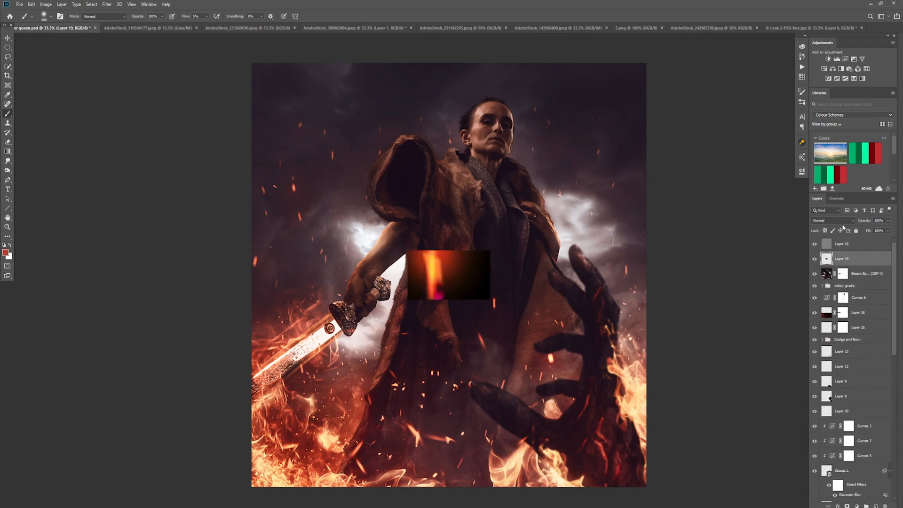
left_click(832, 221)
left_click(828, 271)
Step: Try the light leak enlarged and rotated over the sword side of the image, and delete its layer
key("ctrl+t")
left_click_drag(491, 250, 870, 31)
left_click_drag(641, 170, 364, 336)
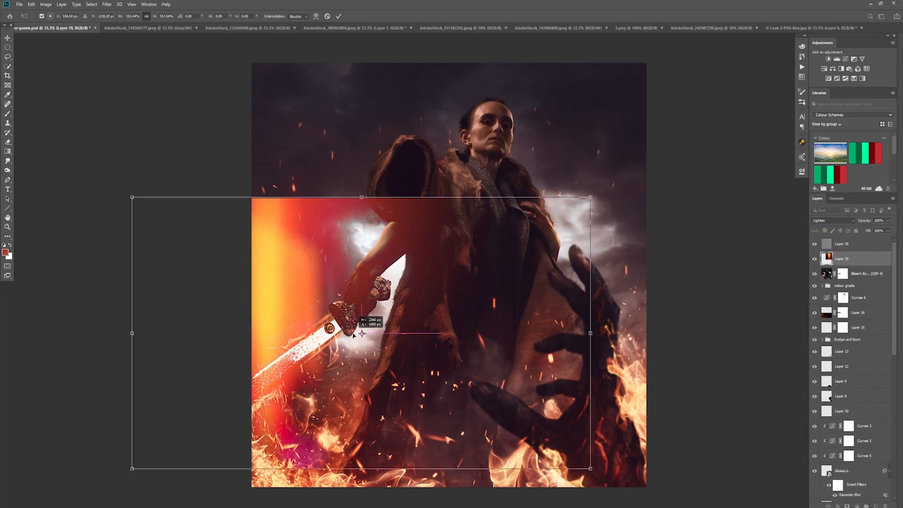
left_click_drag(588, 185, 443, 81)
mouse_move(431, 201)
left_mouse_down()
mouse_move(479, 336)
mouse_move(358, 216)
left_mouse_up()
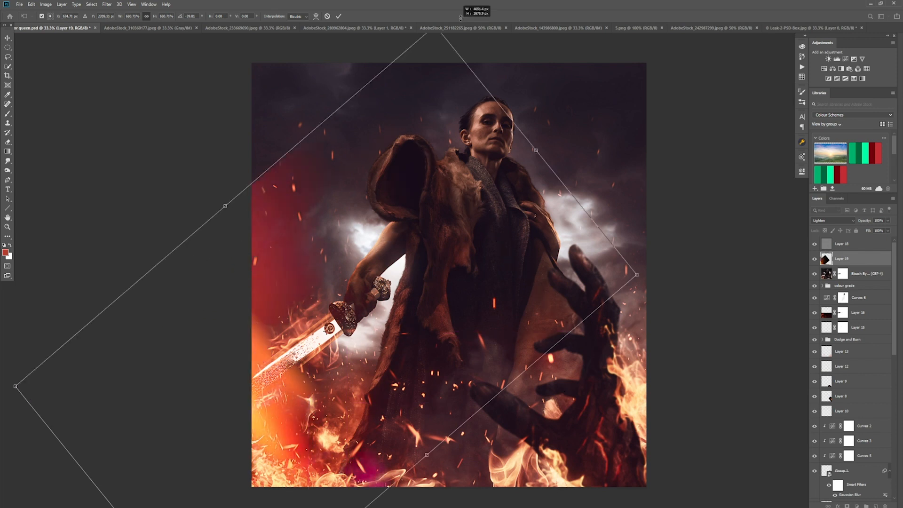
key("Return")
key("Delete")
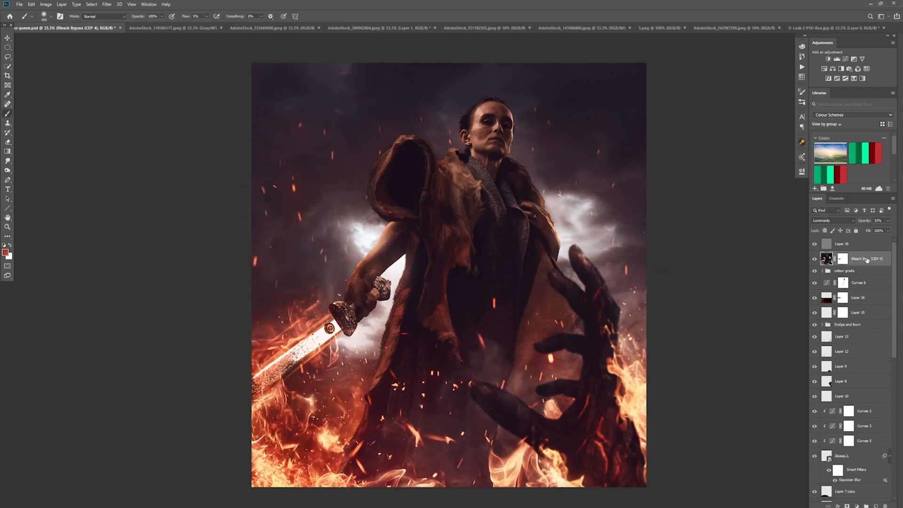
Step: Compare the image with and without the Bleach Bypass layer, delete that layer, and save the document
left_click(888, 221)
left_click(814, 261)
left_click(814, 261)
left_click(814, 262)
left_click(815, 261)
left_click(815, 261)
left_click(814, 262)
left_click(815, 261)
key("Delete")
key("ctrl+minus")
key("ctrl+s")
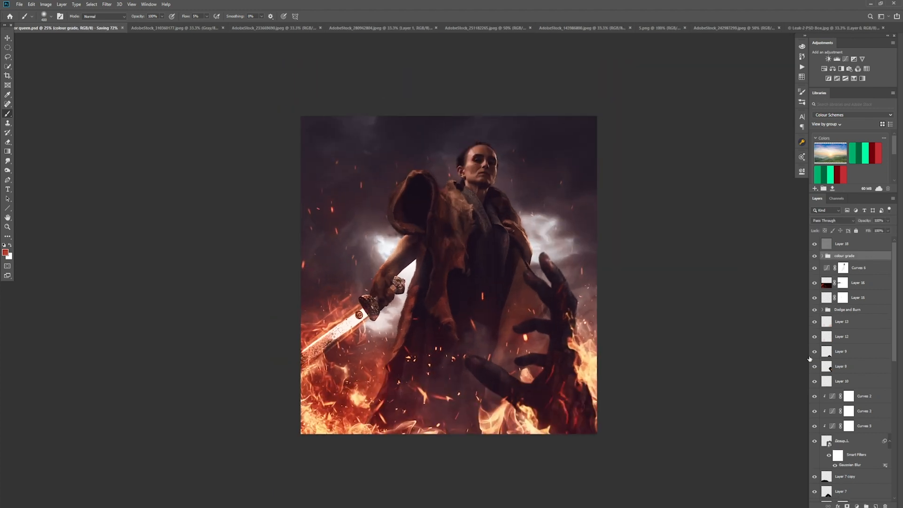
Step: Select Layer 9, the Screen layer below the Dodge and Burn group
left_click(870, 319)
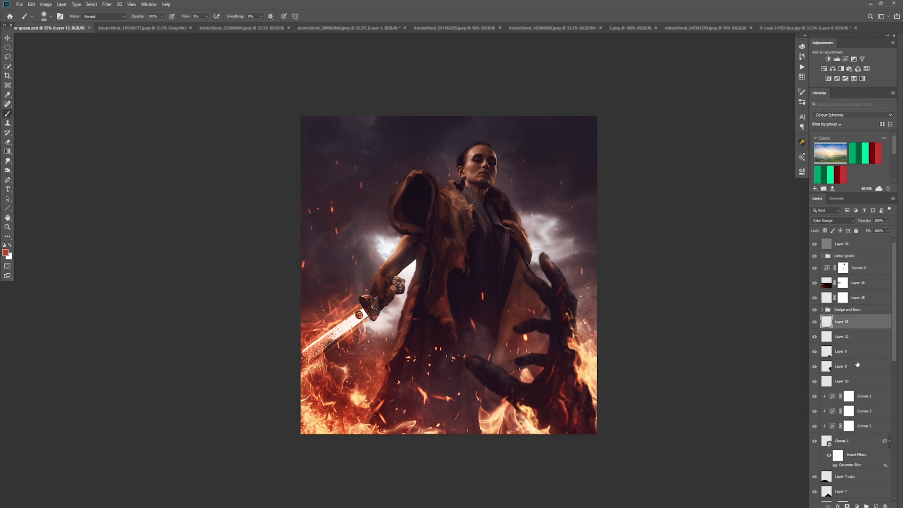
left_click(853, 351)
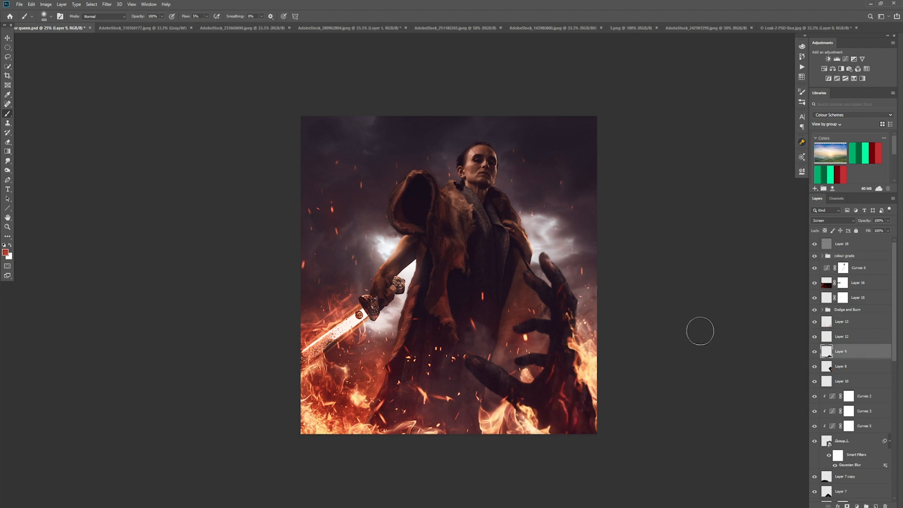